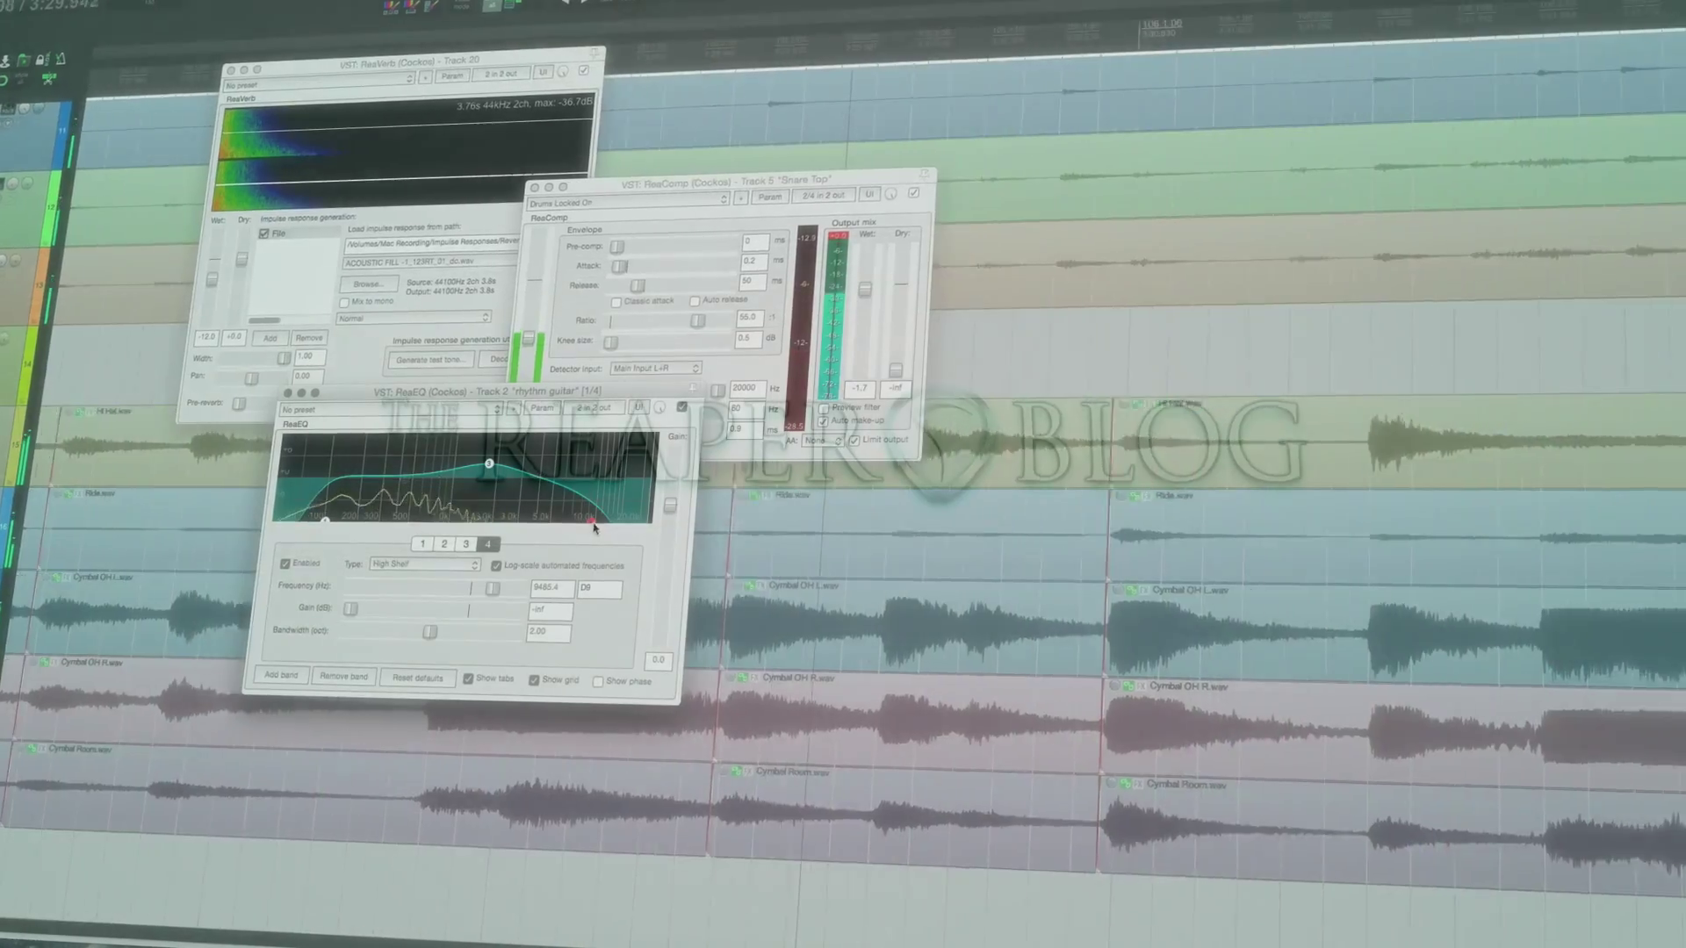
drag(593, 527, 614, 525)
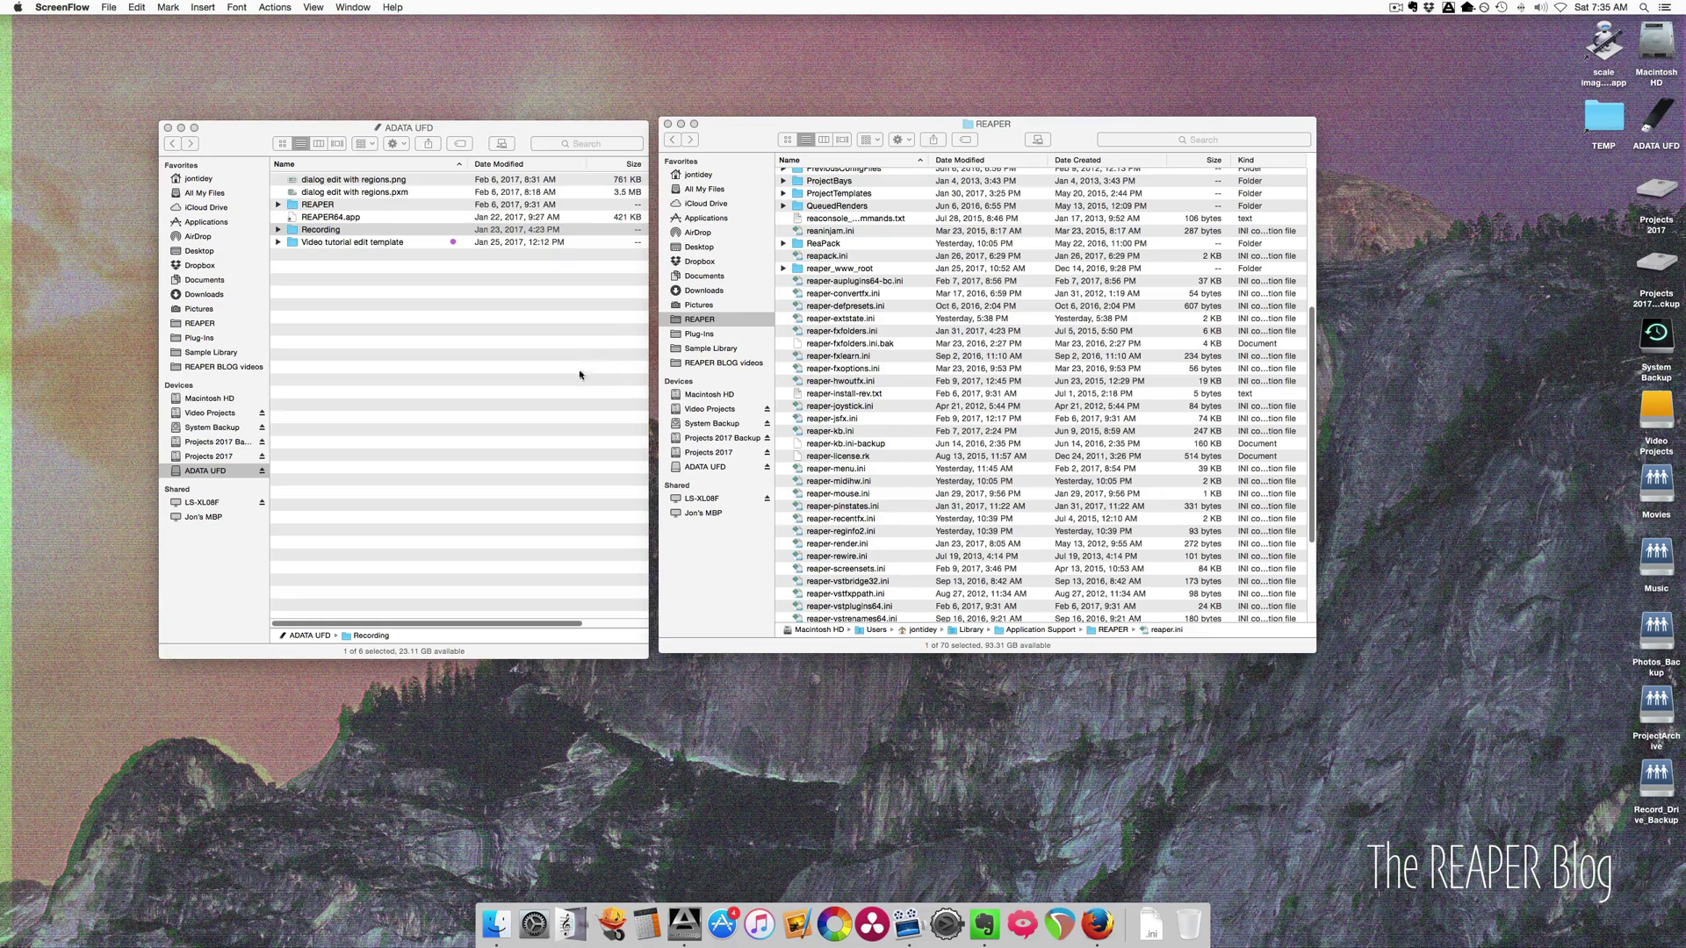
click(518, 230)
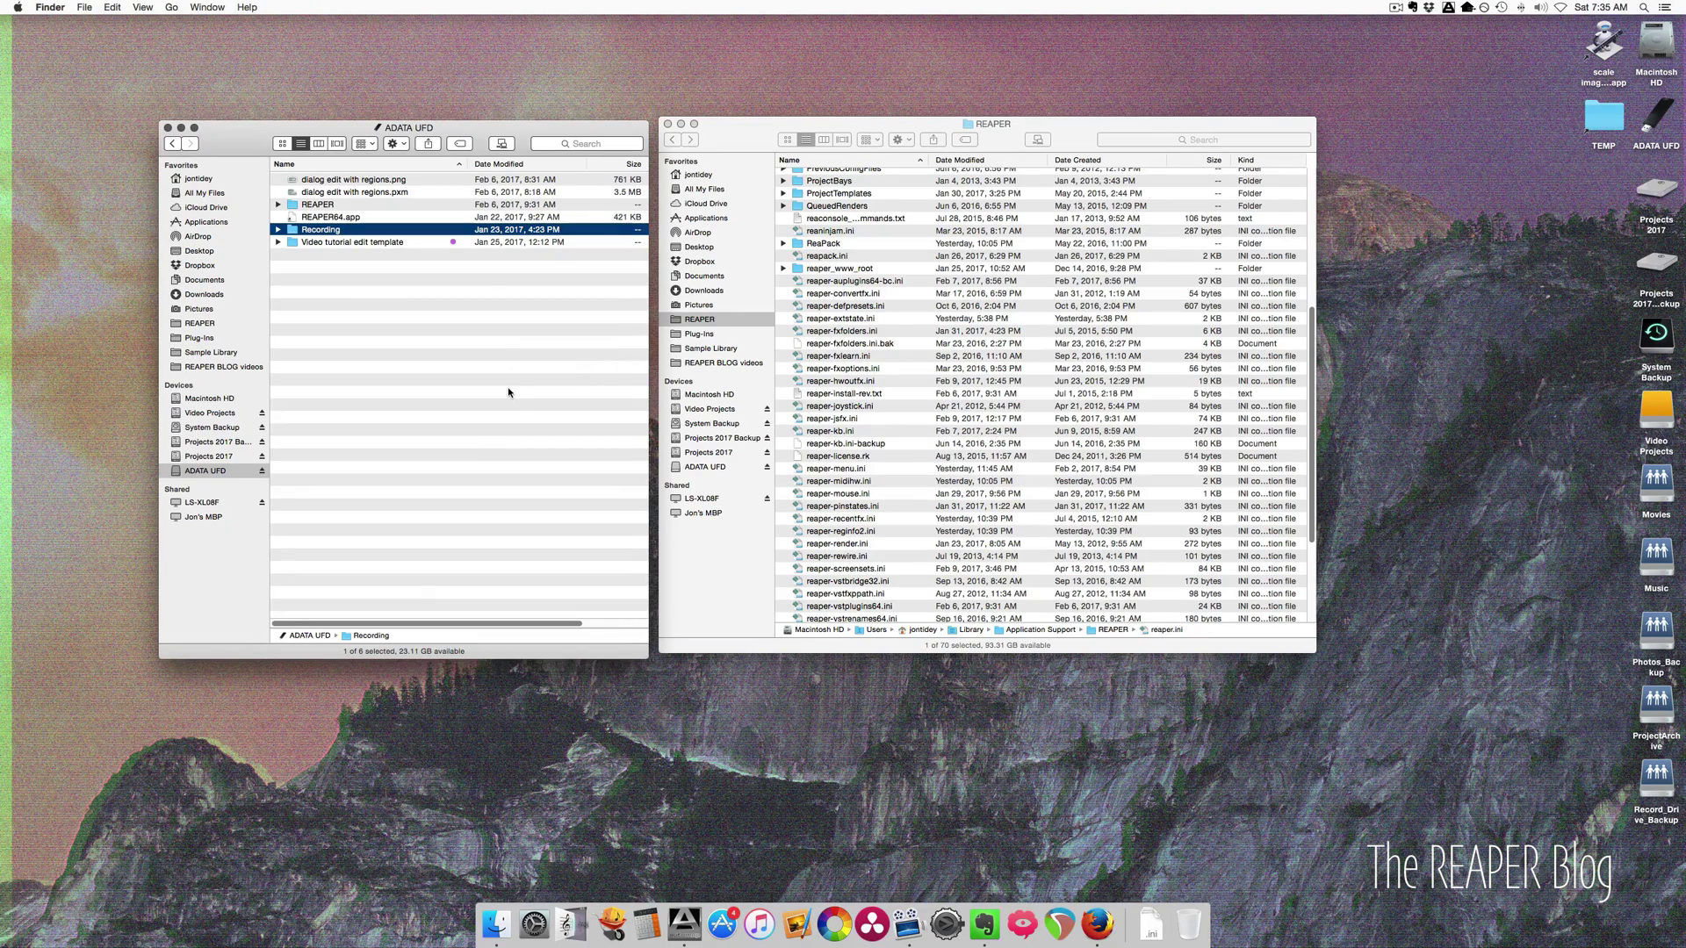
click(725, 123)
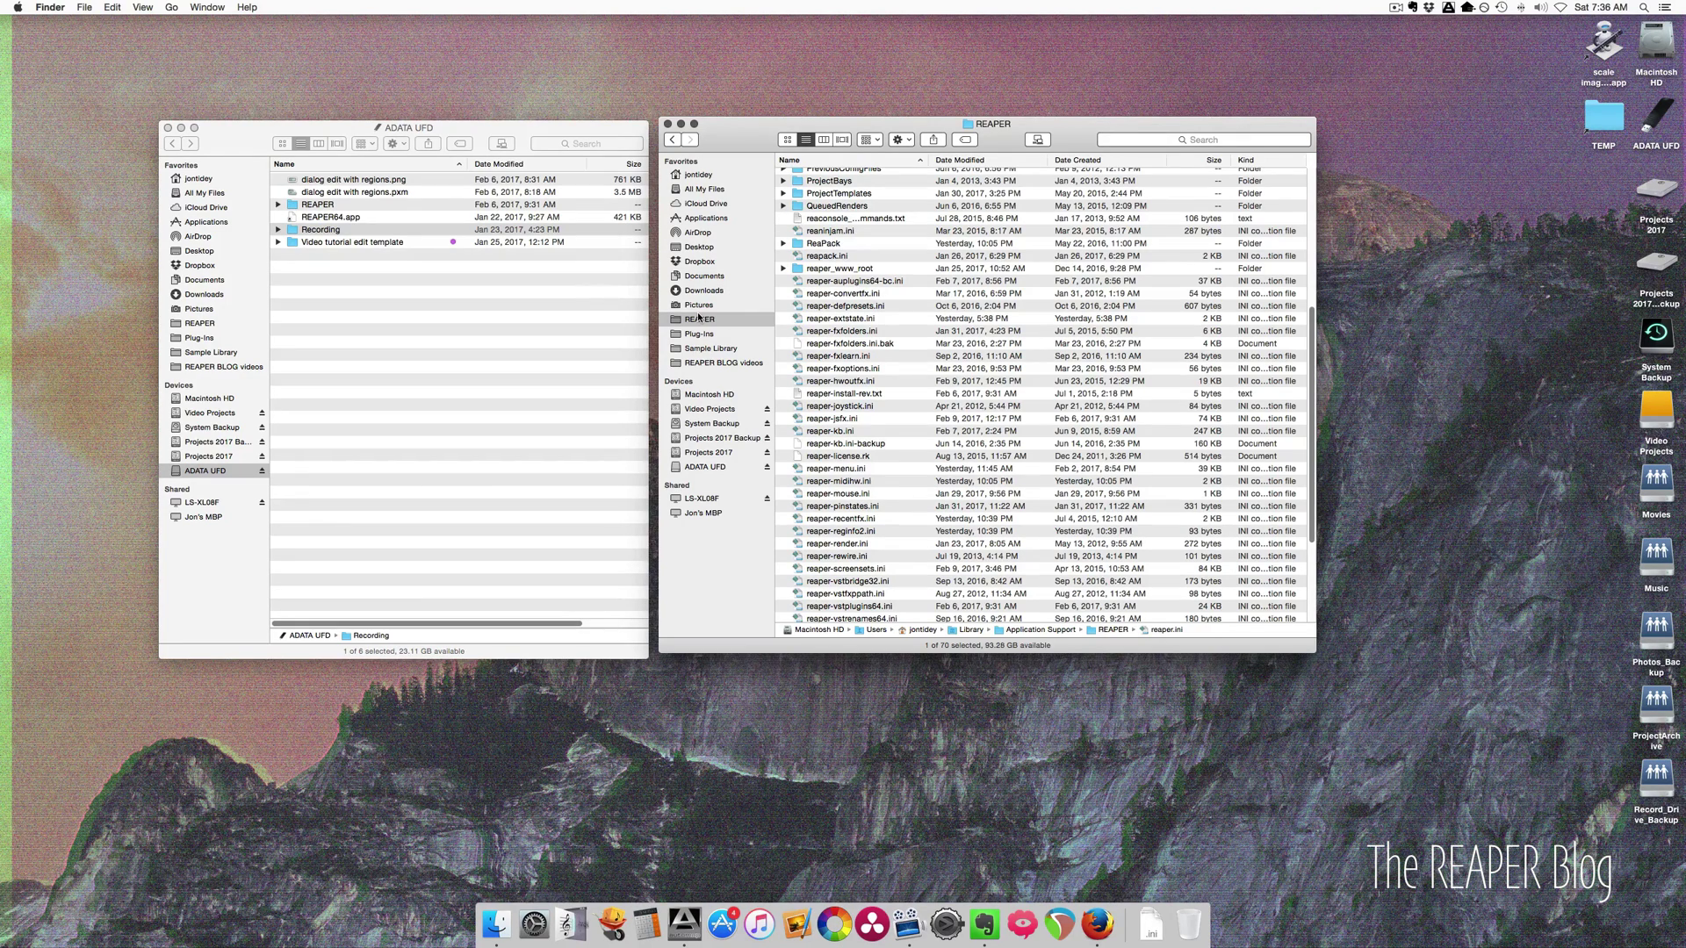
Open the REAPER folder on the ADATA UFD drive and move all of its contents to the Trash.
click(565, 233)
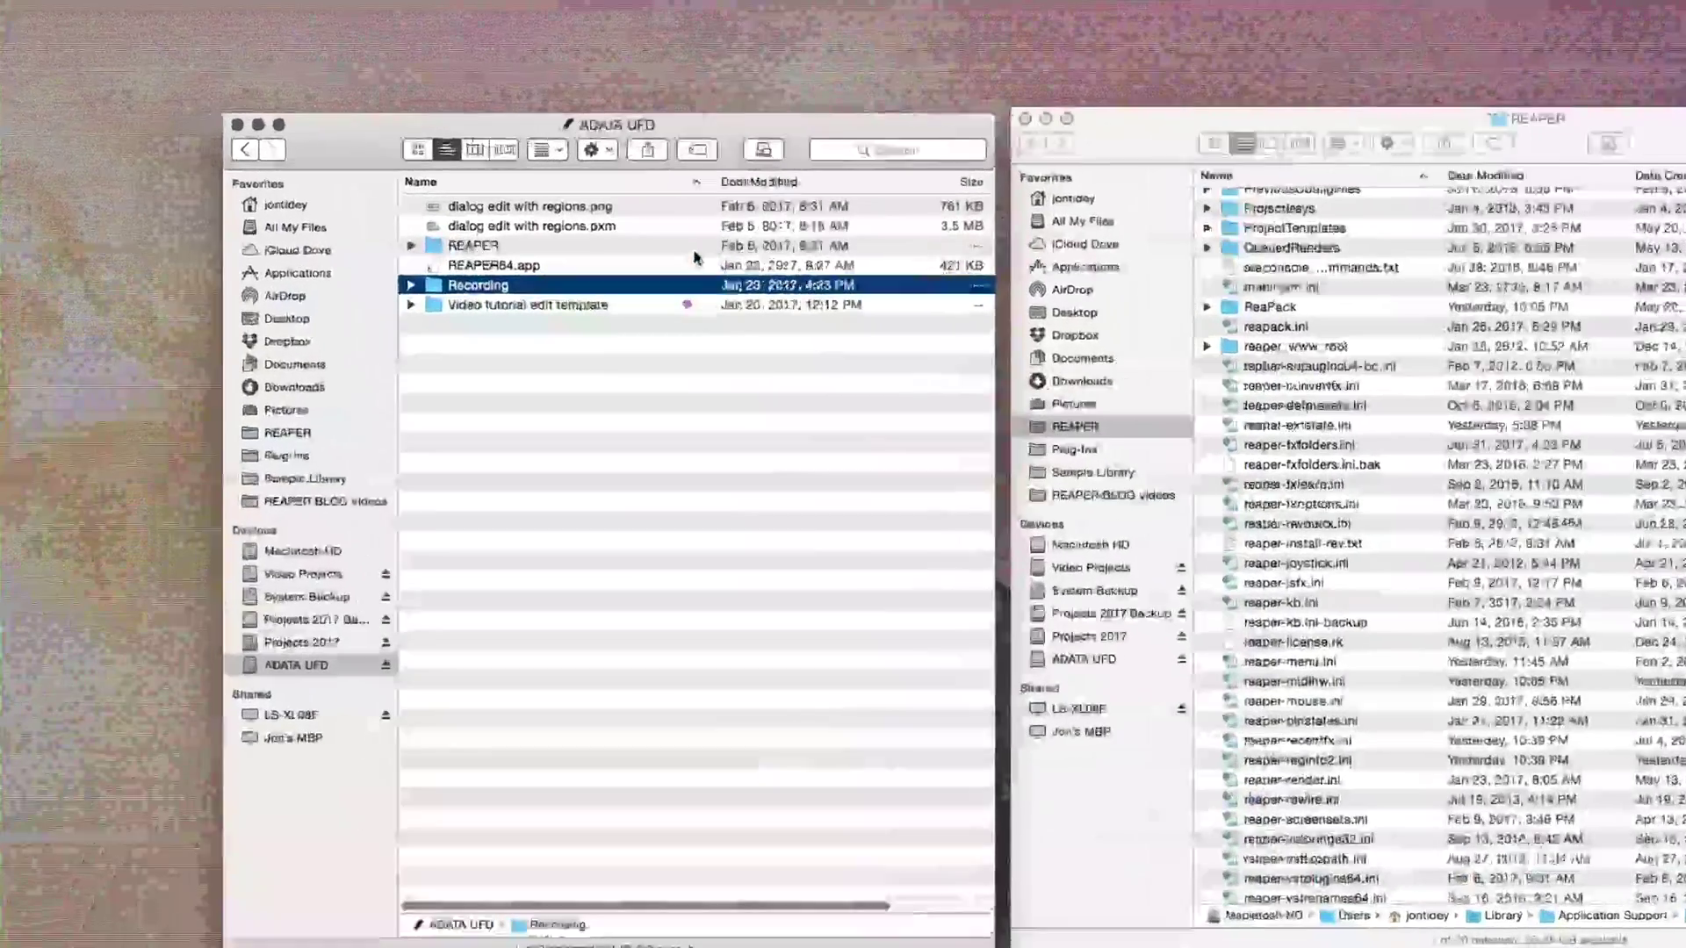
click(449, 209)
double_click(683, 250)
click(720, 444)
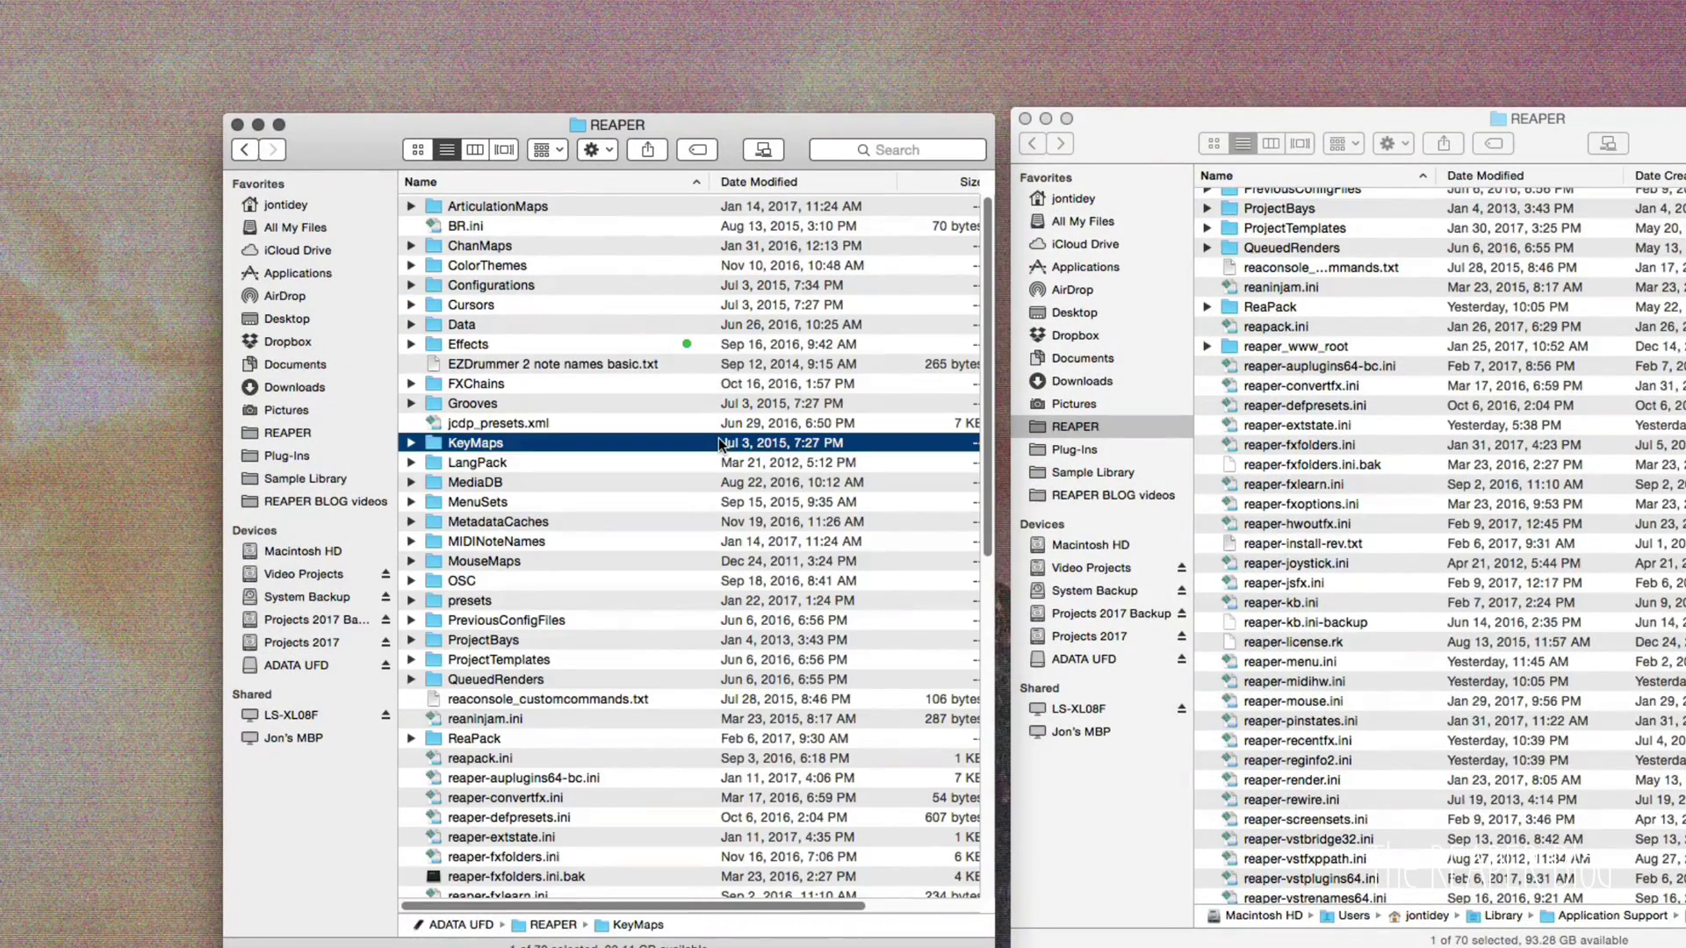
key(super+a)
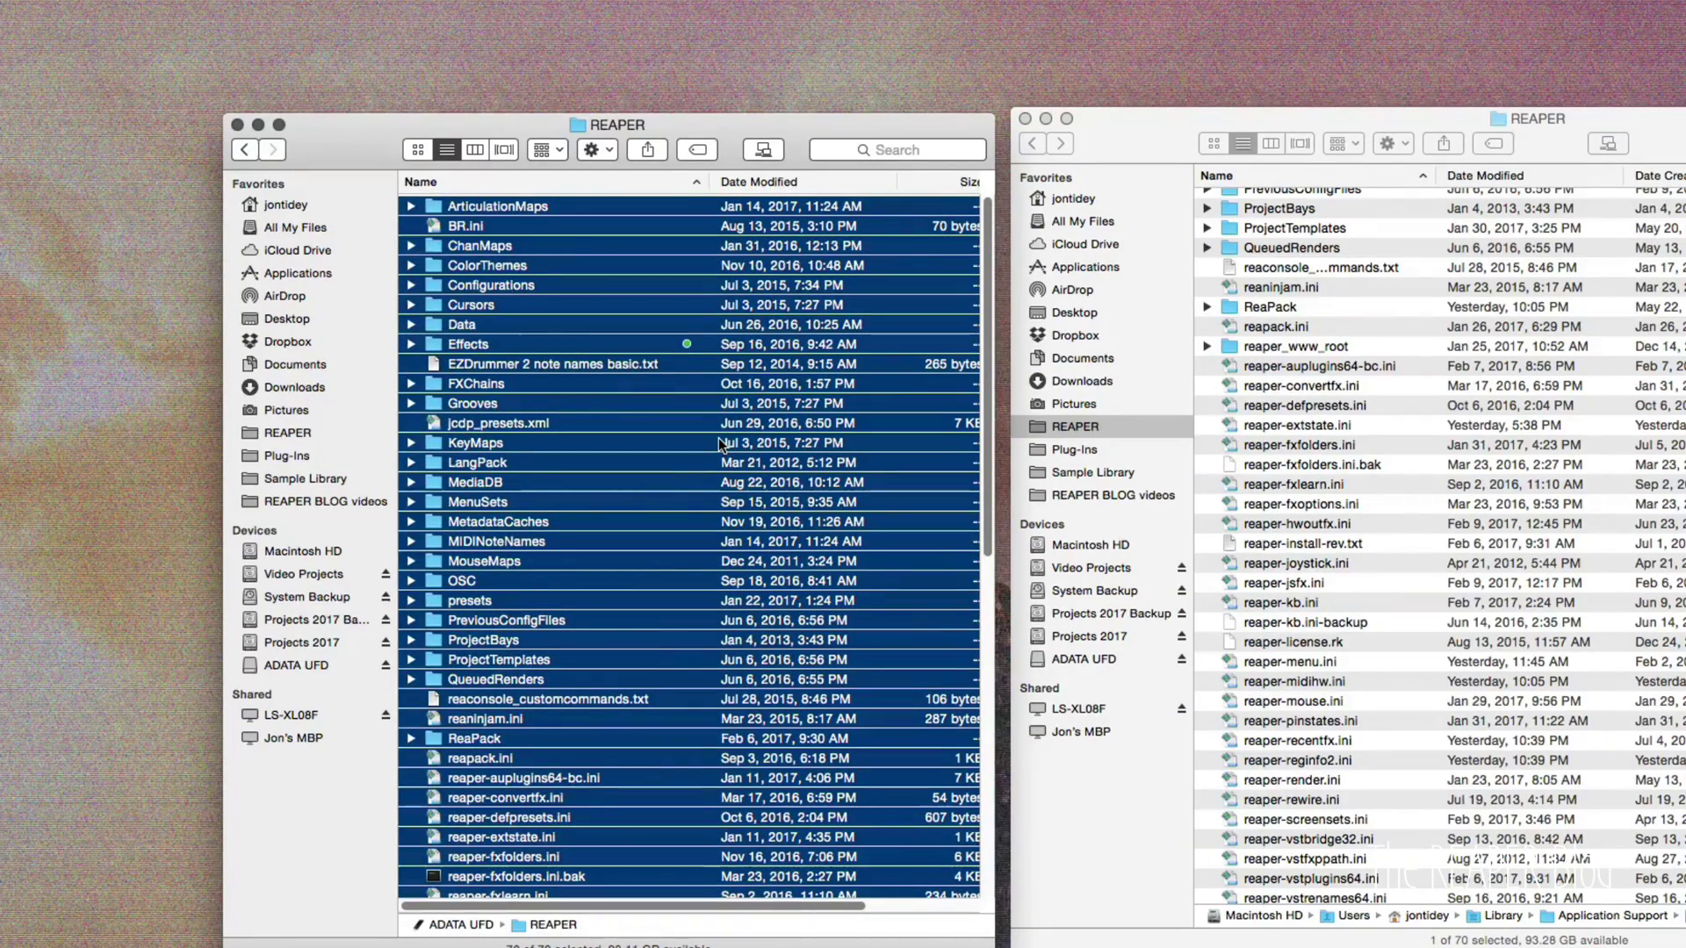
key(super+BackSpace)
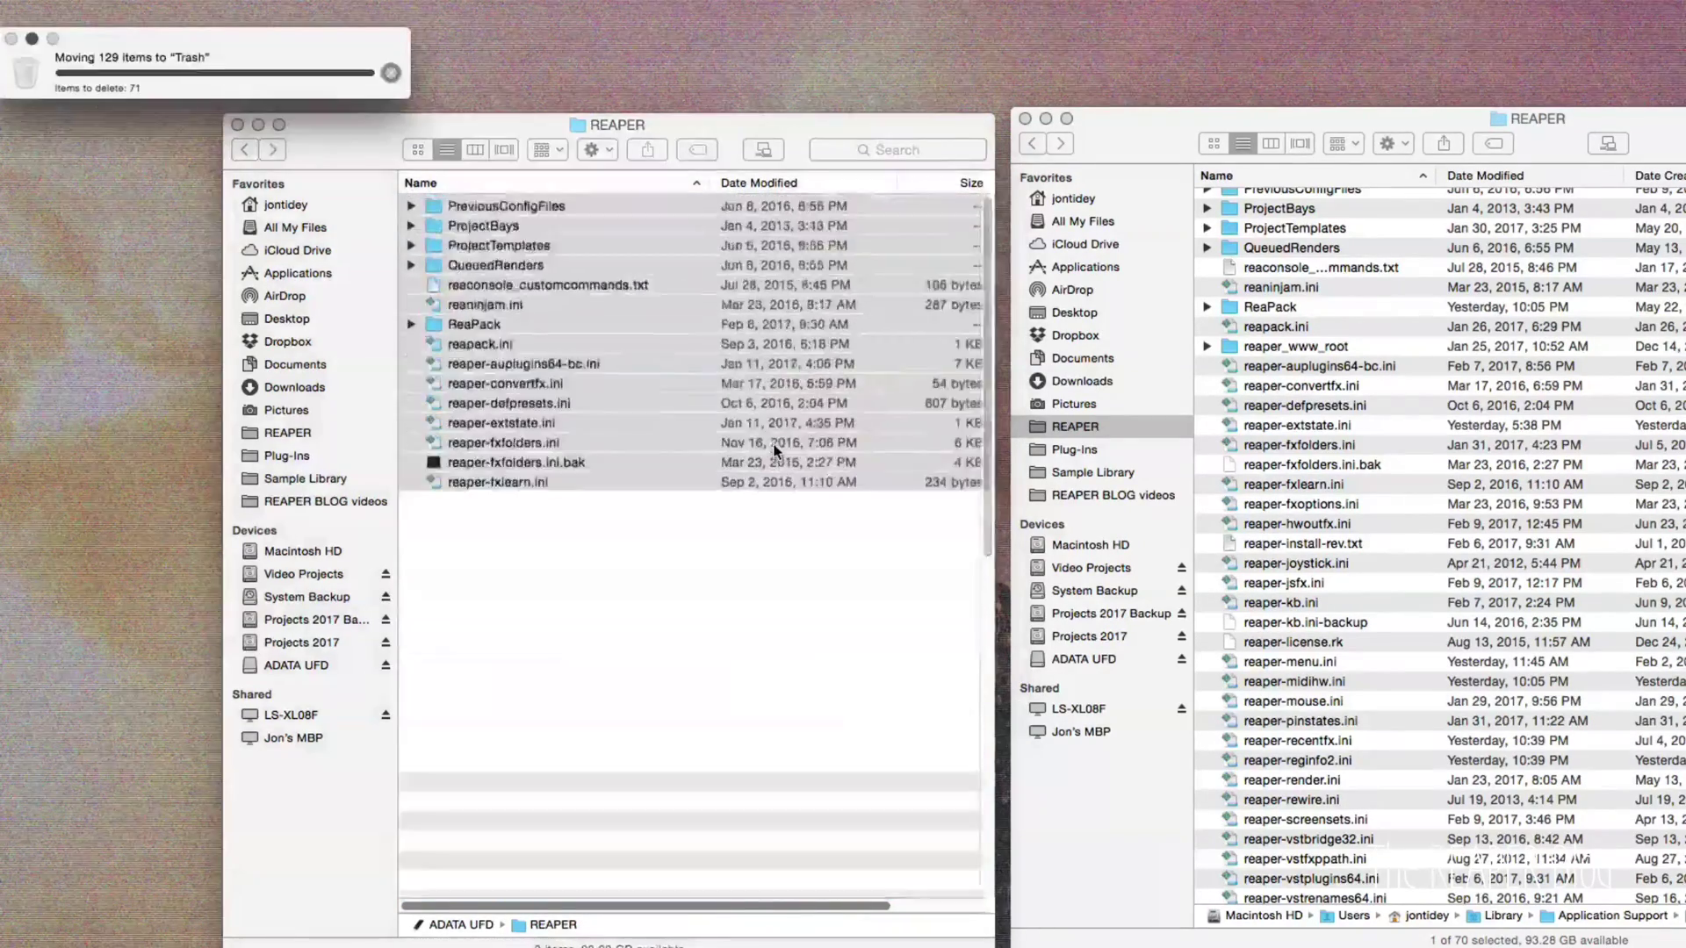
Copy everything from the REAPER folder in Application Support into the emptied REAPER folder on the ADATA UFD drive.
click(1421, 406)
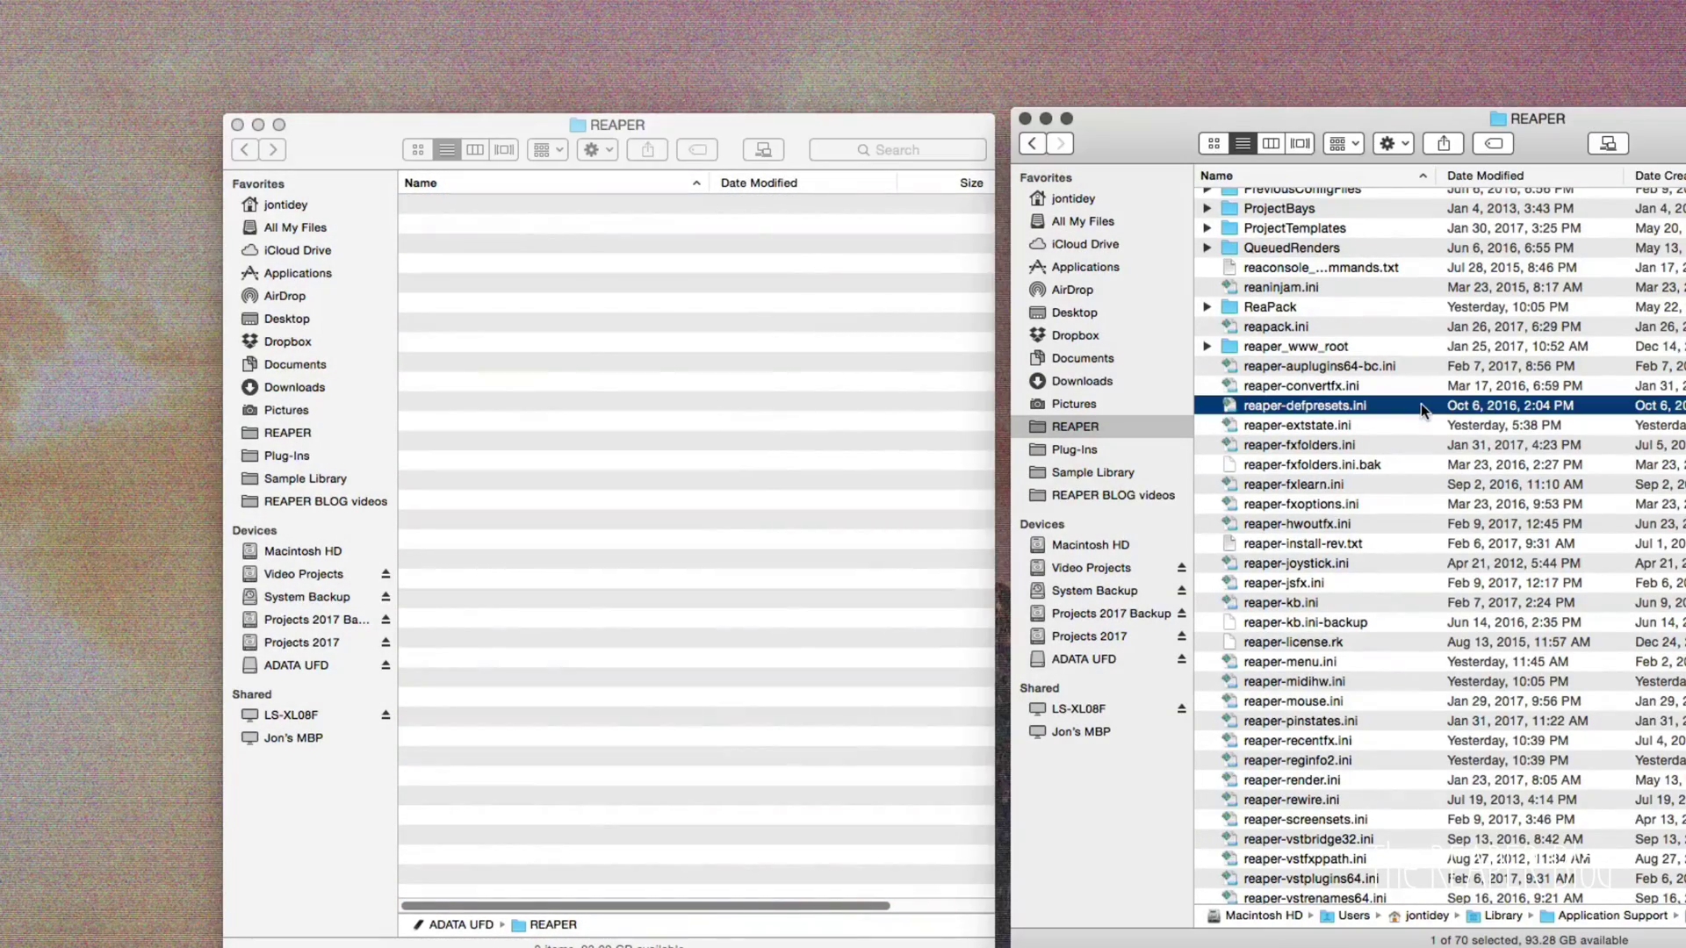
key(super+a)
drag(1421, 403, 740, 437)
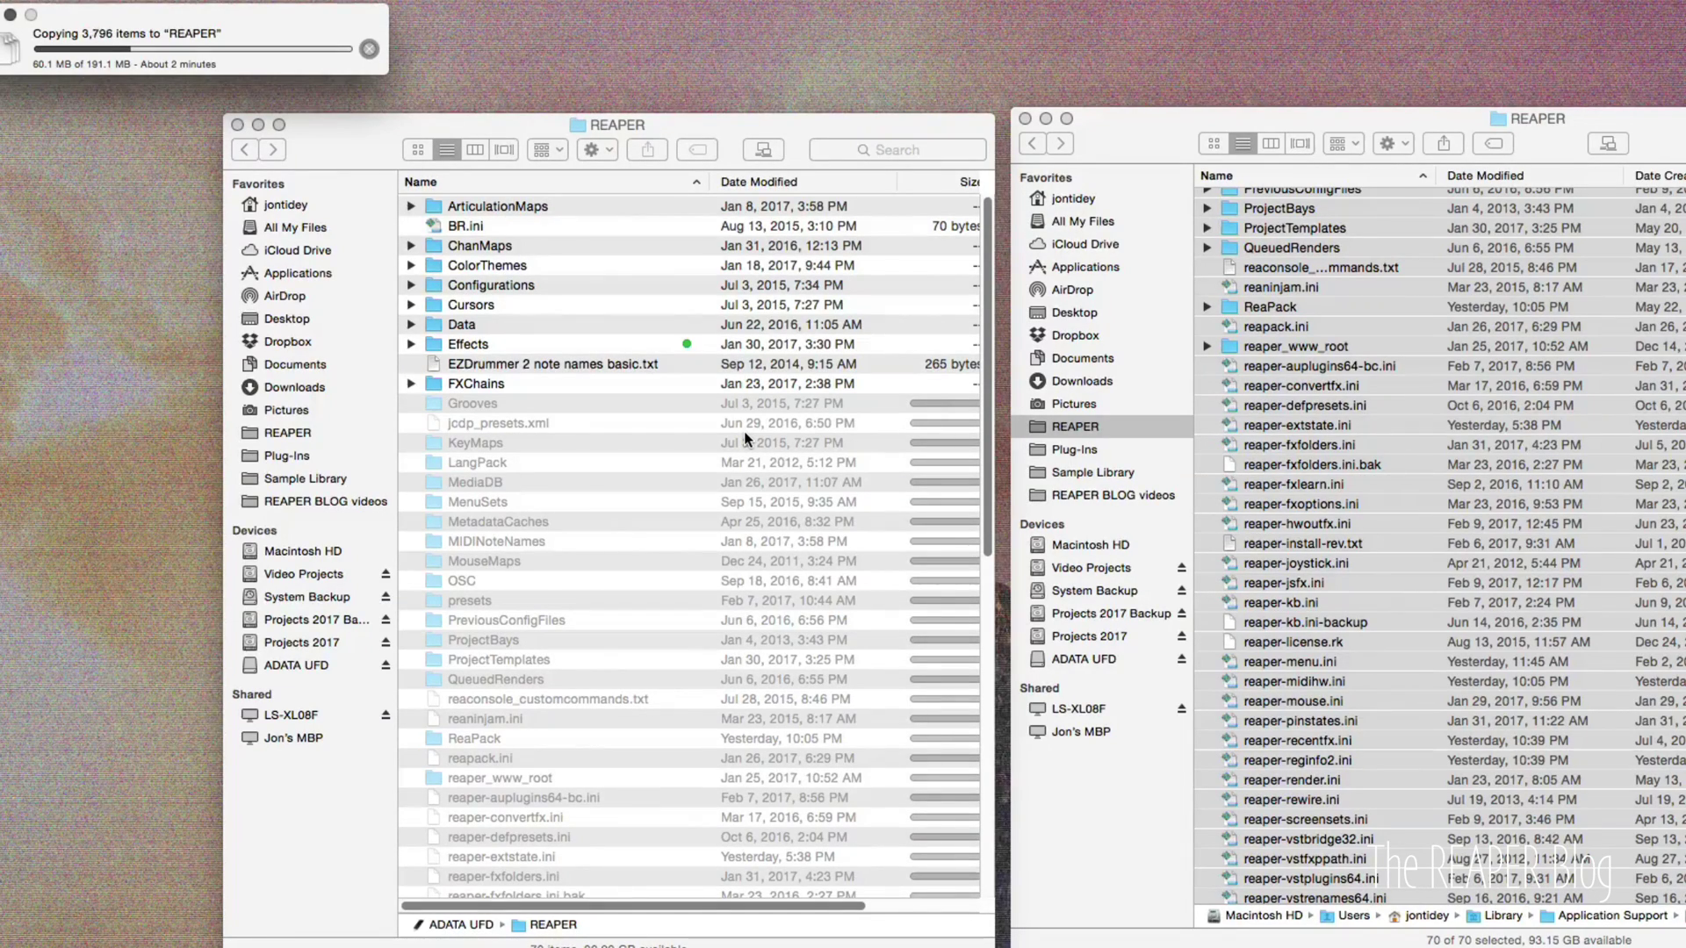
Copy REAPER64.app from the Applications folder into the REAPER folder on the ADATA UFD drive.
click(1267, 325)
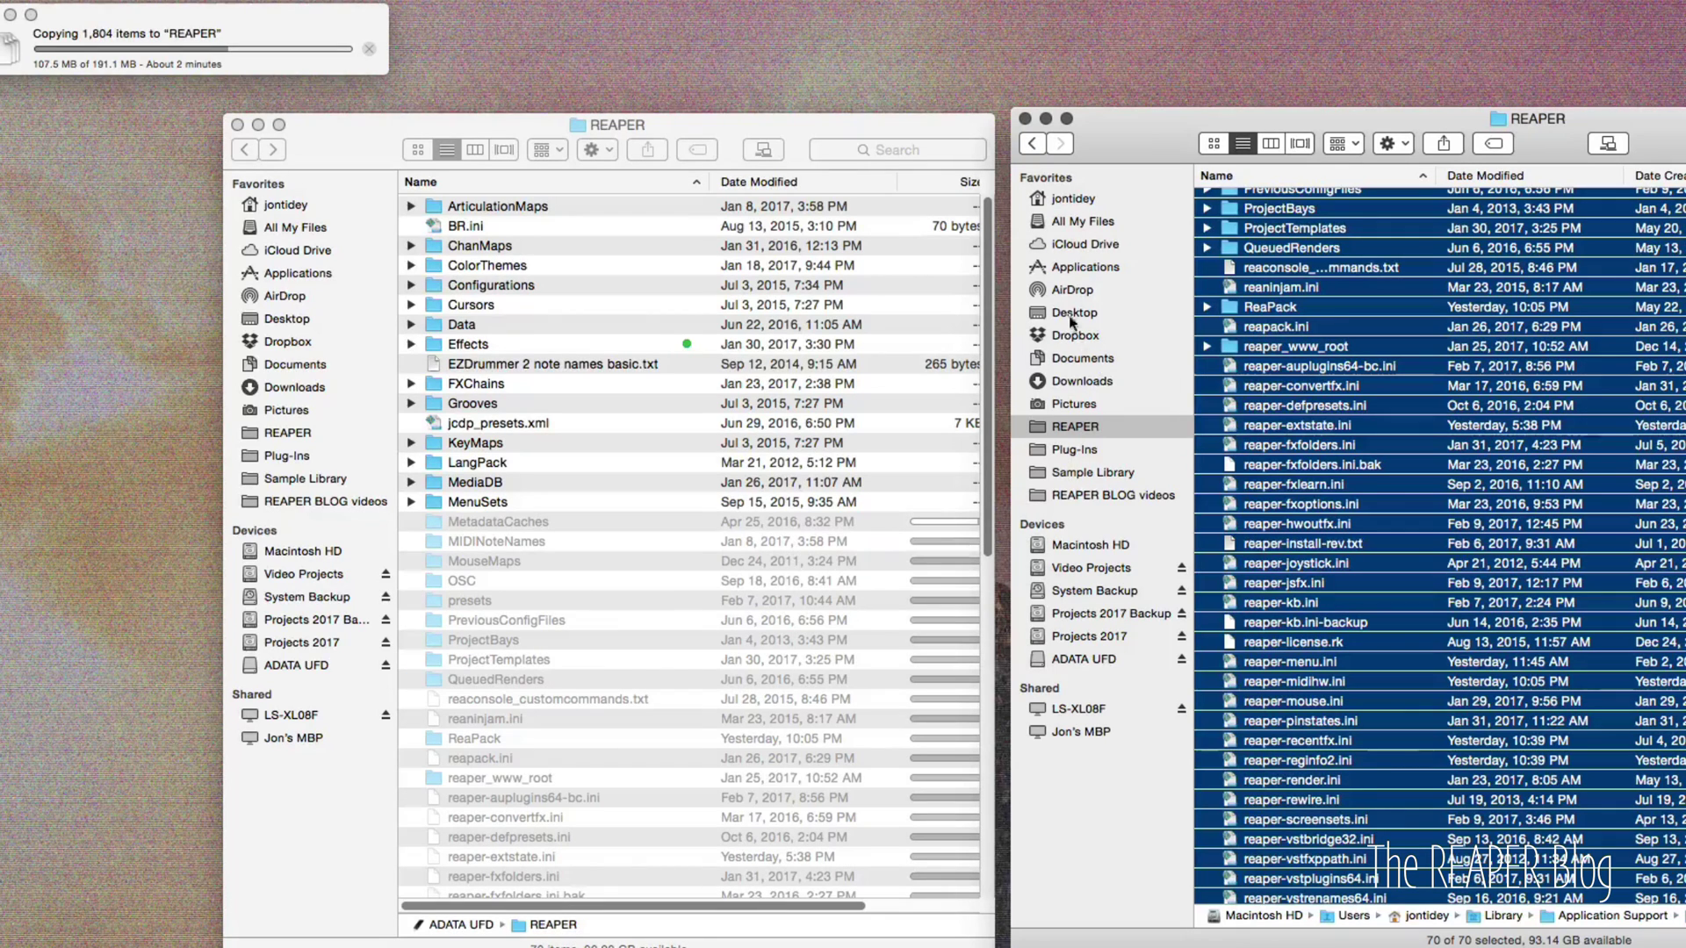
click(1089, 268)
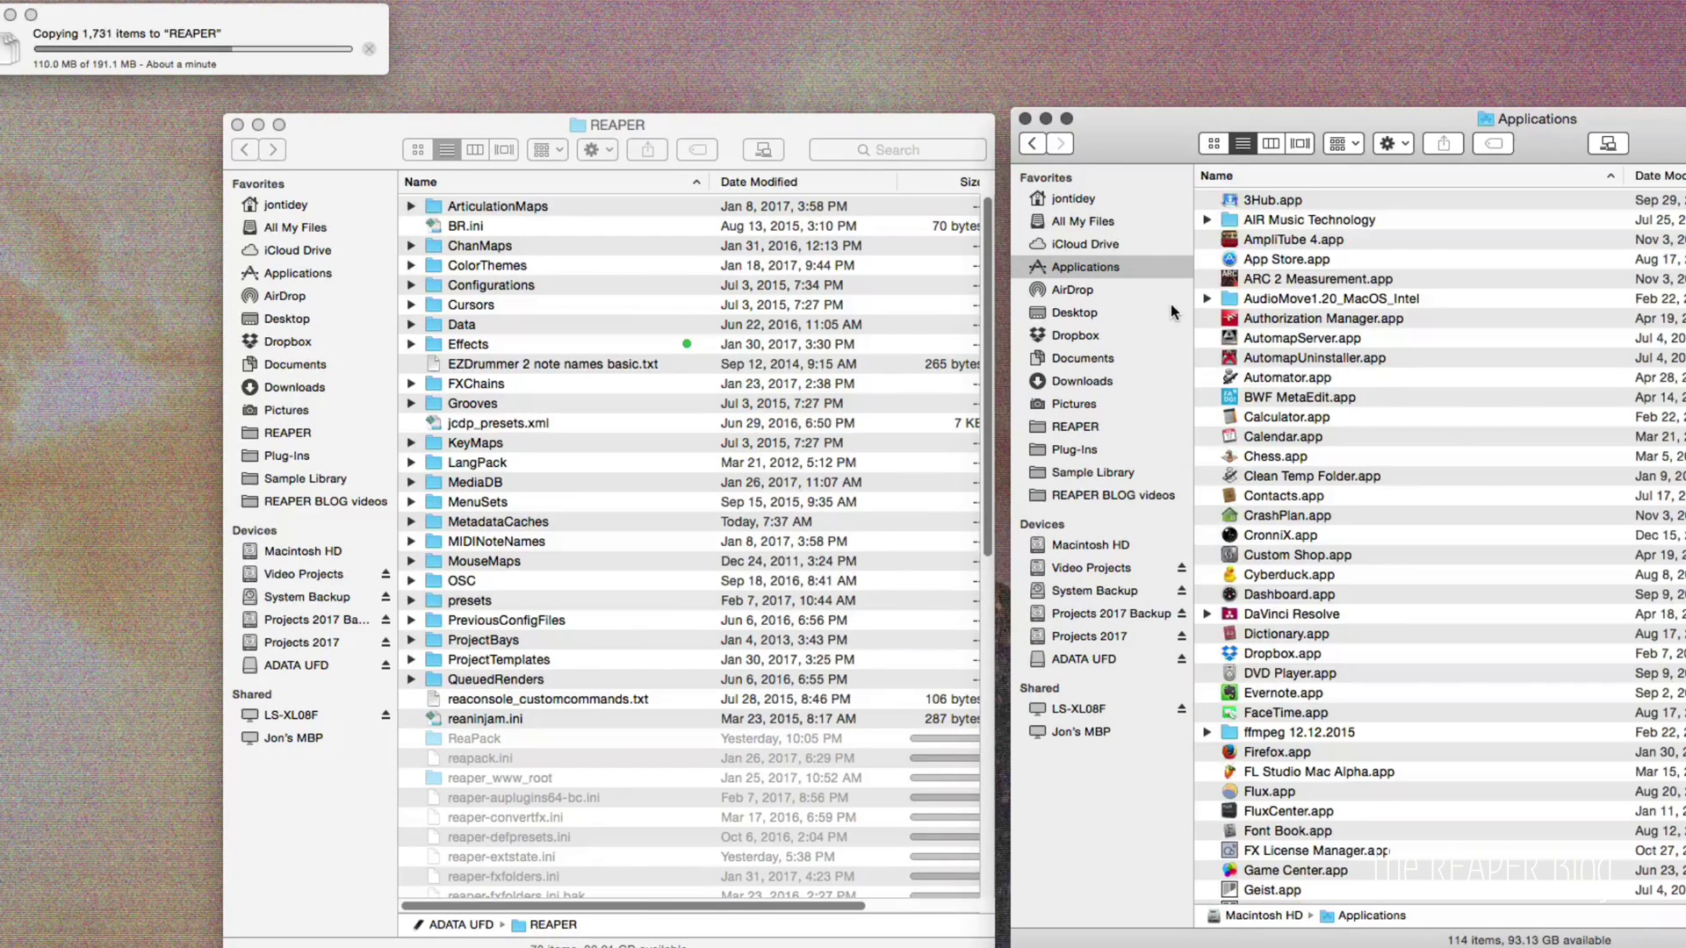
scroll(1256, 457, down, 15)
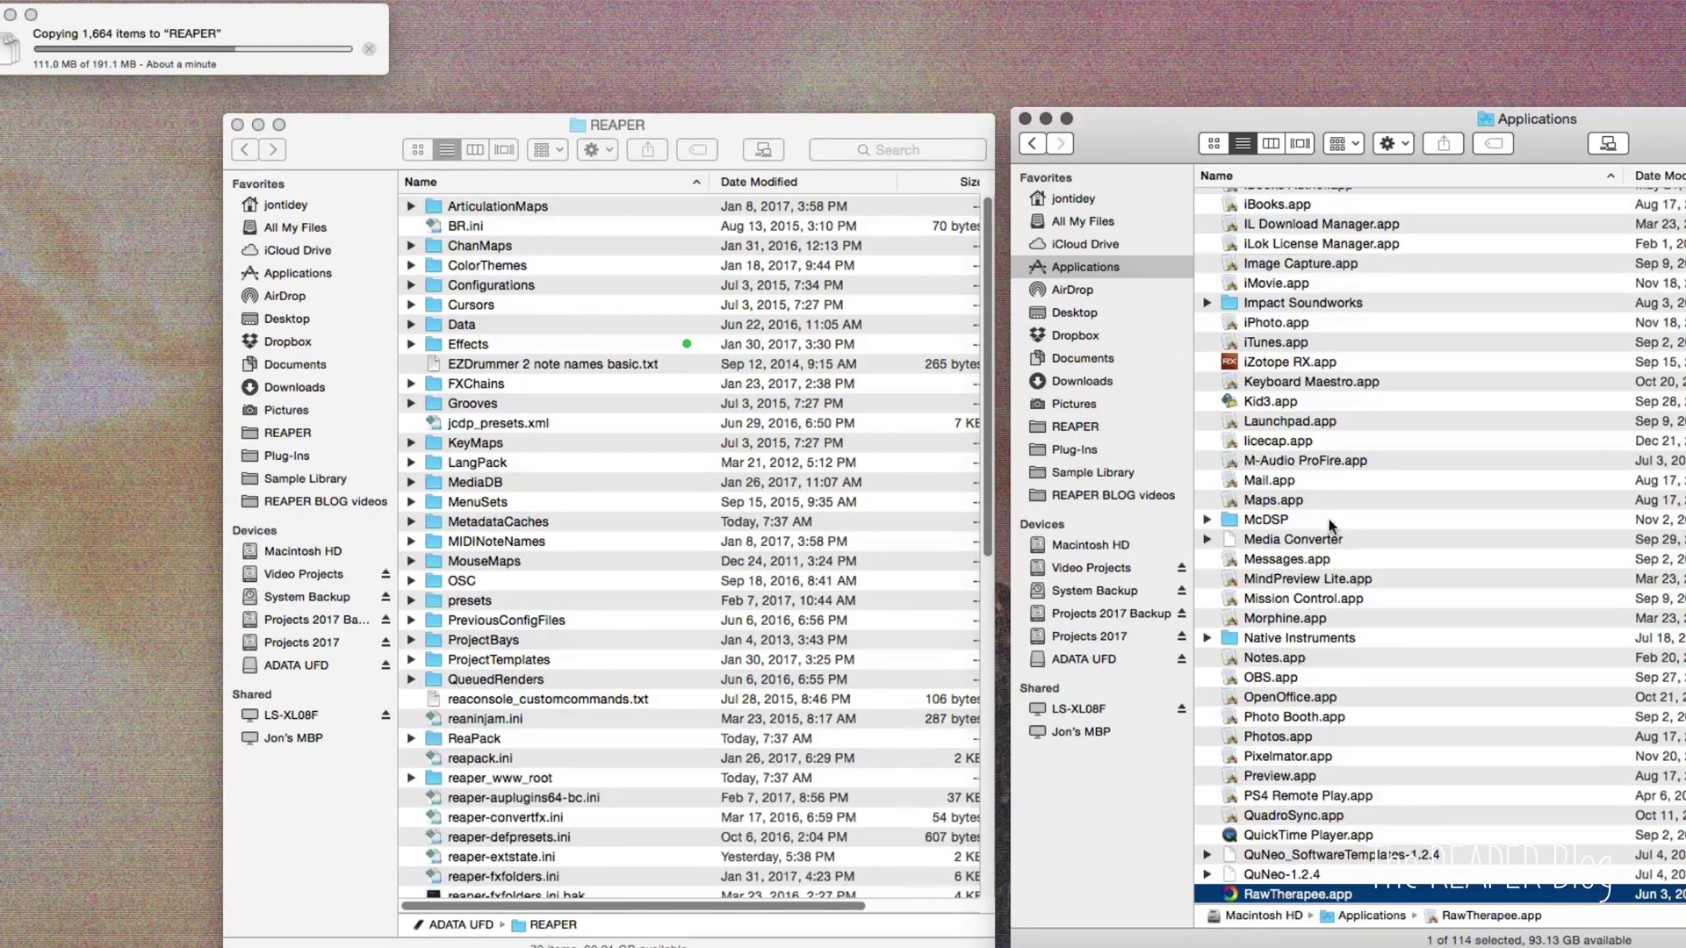
click(1312, 606)
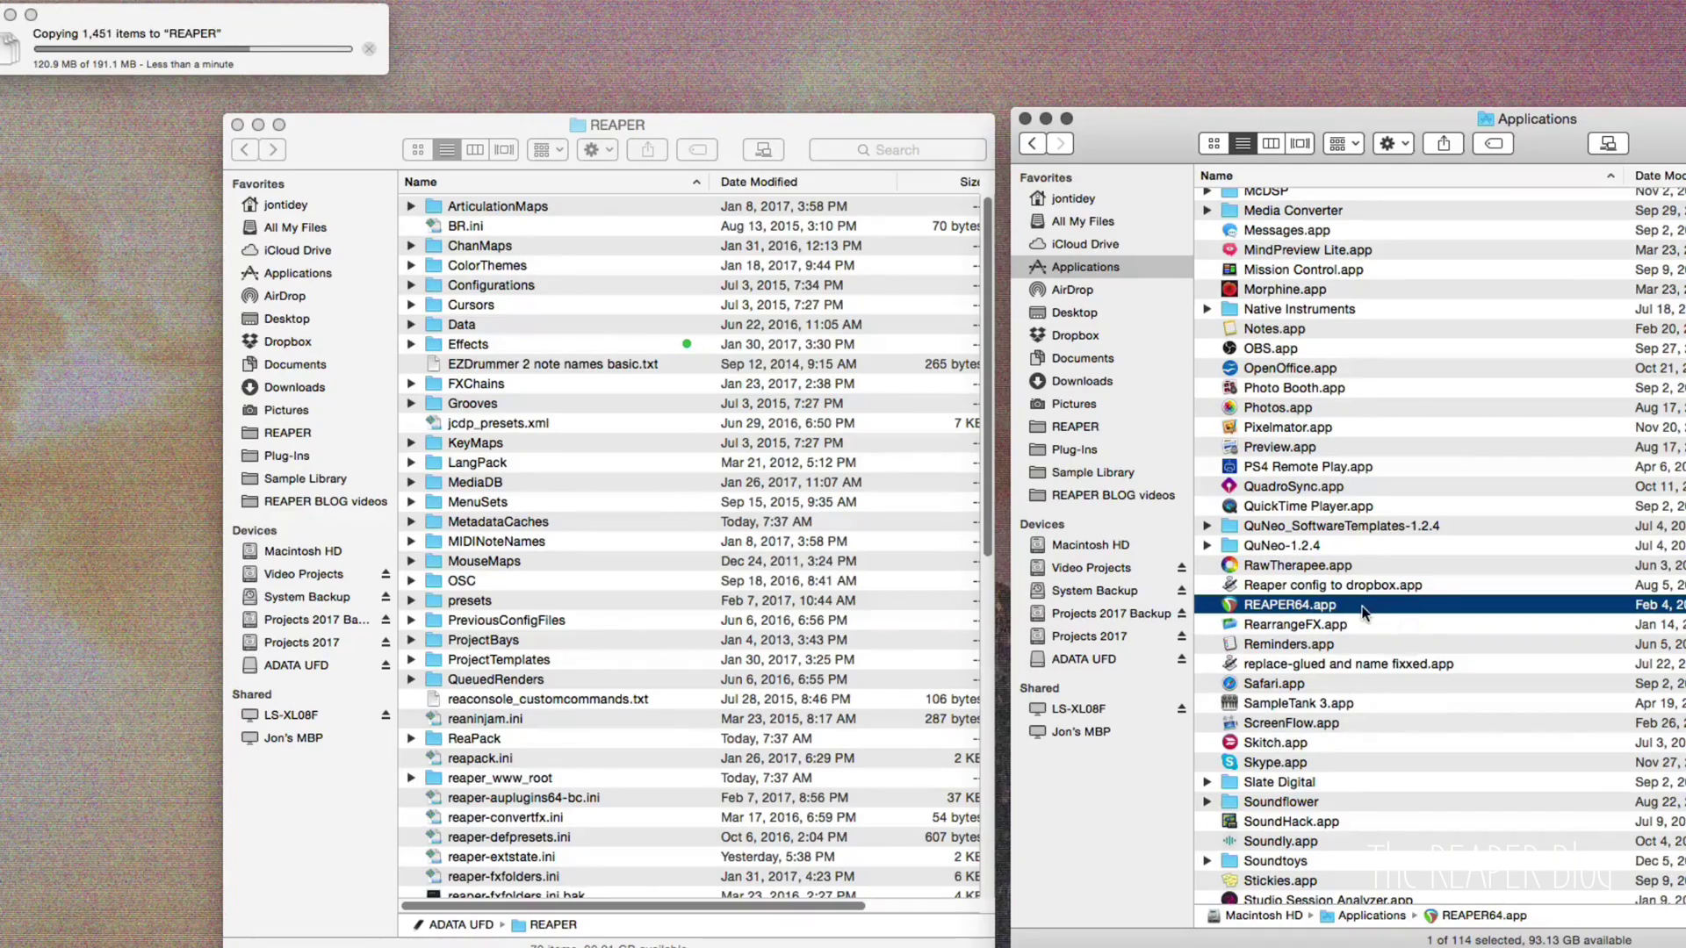
drag(1366, 614, 890, 878)
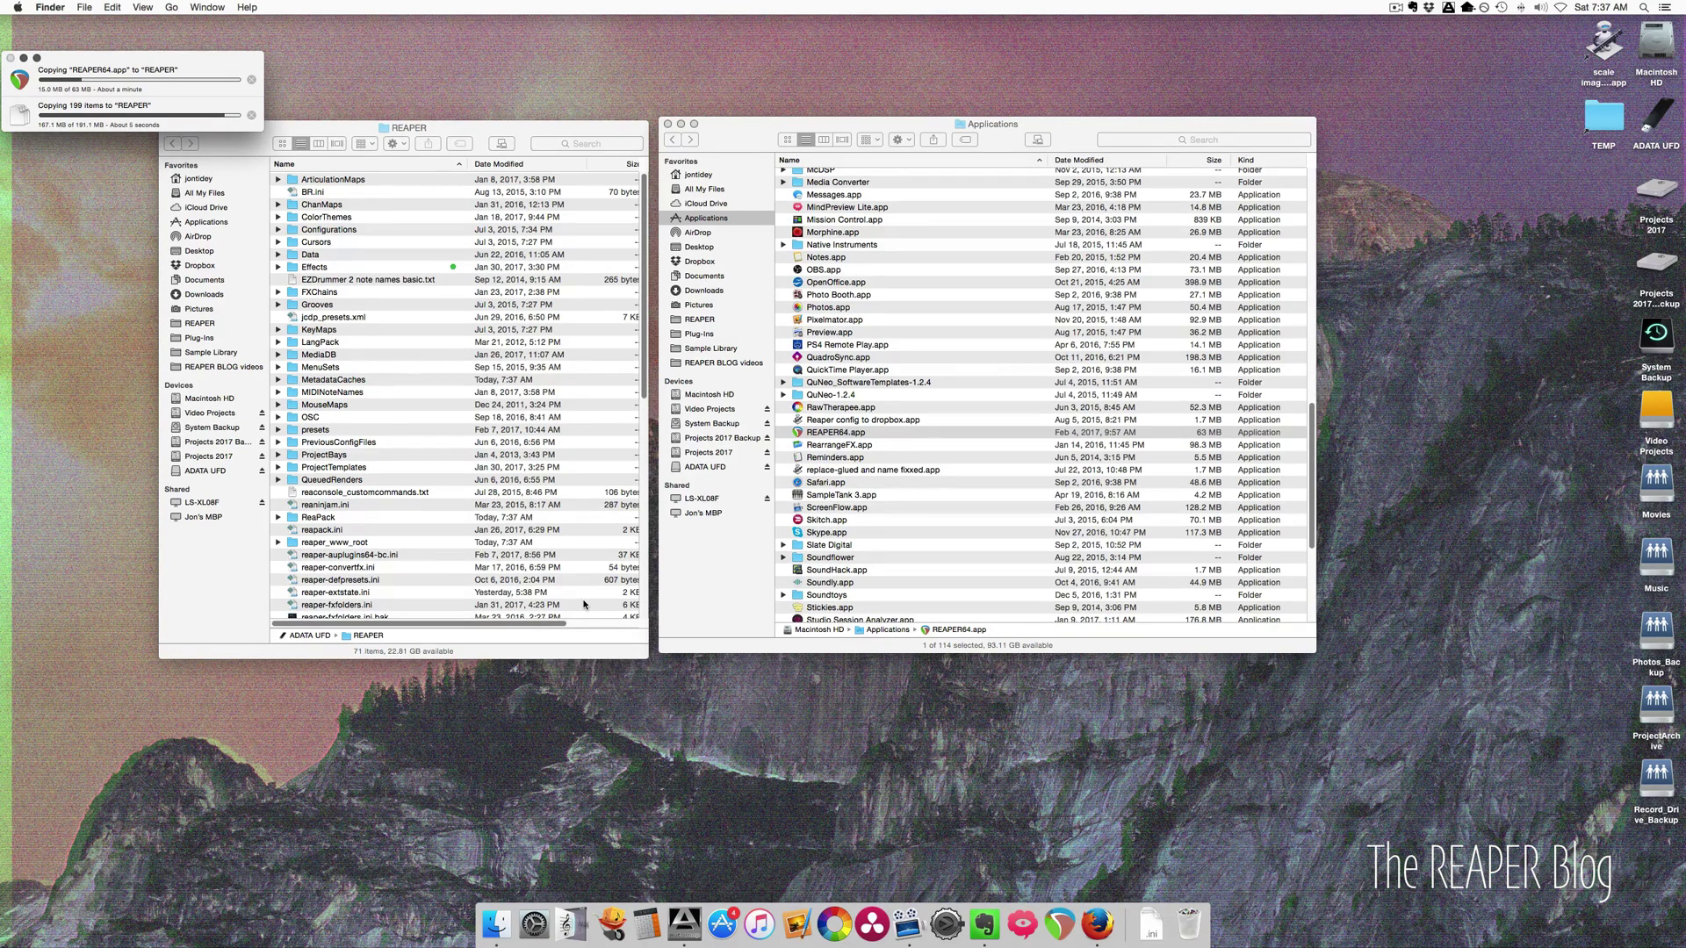
Look through the copied files in the drive's REAPER folder, including the ReaPack and Scripts folders.
click(514, 531)
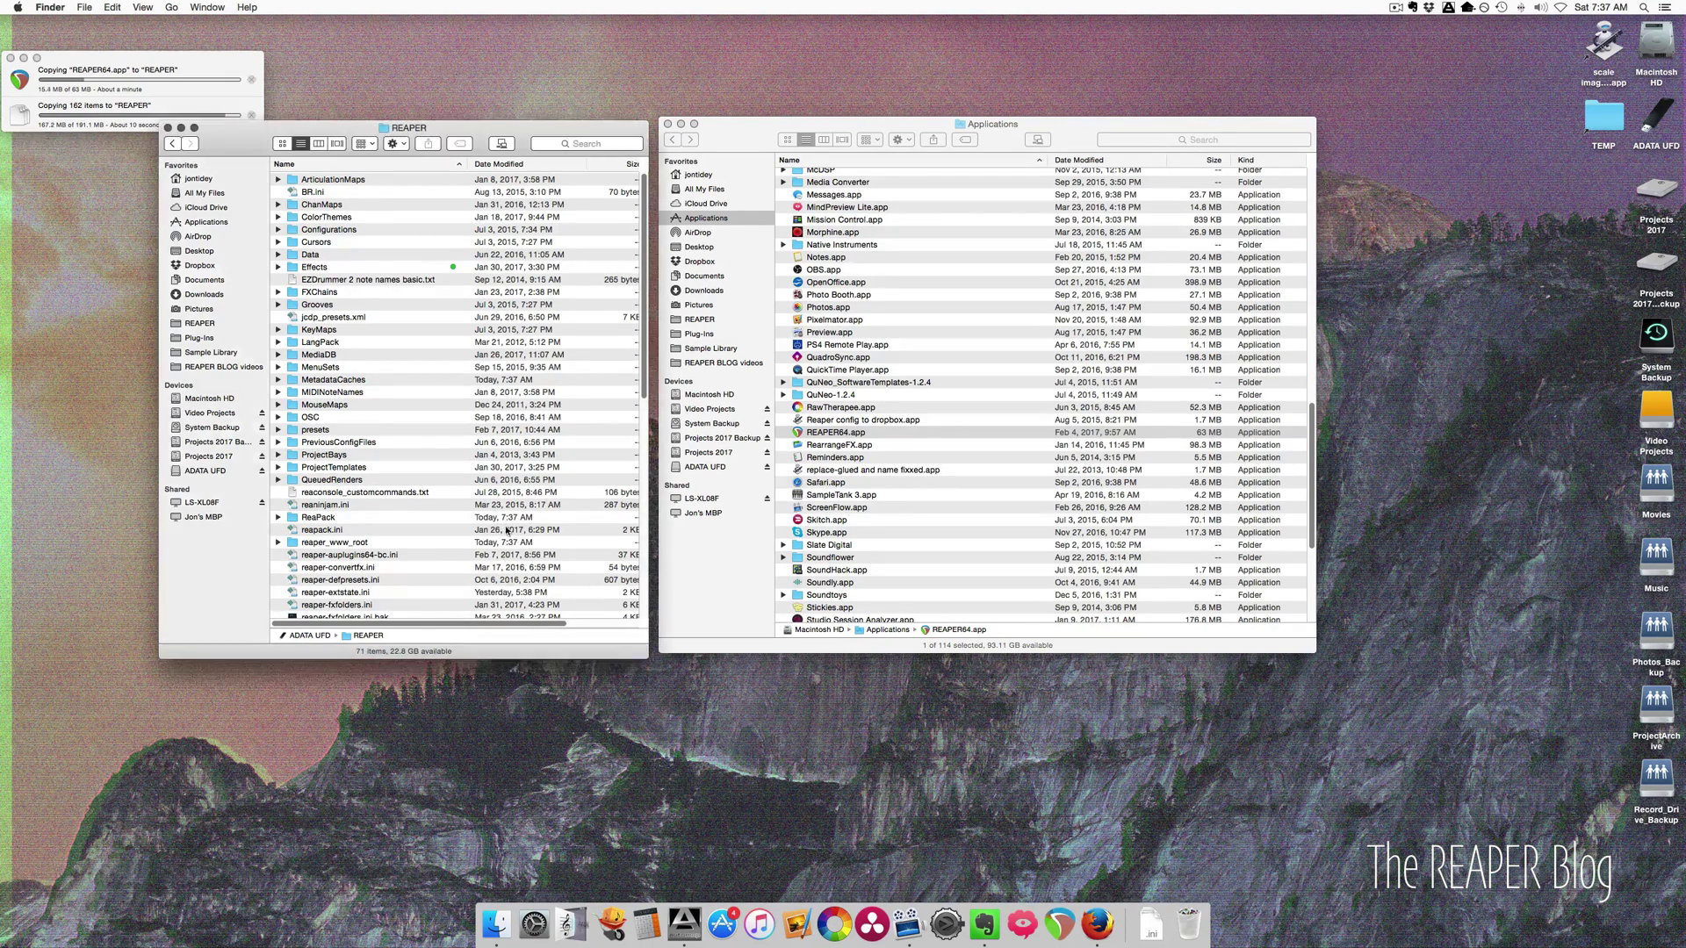
scroll(508, 522, down, 1)
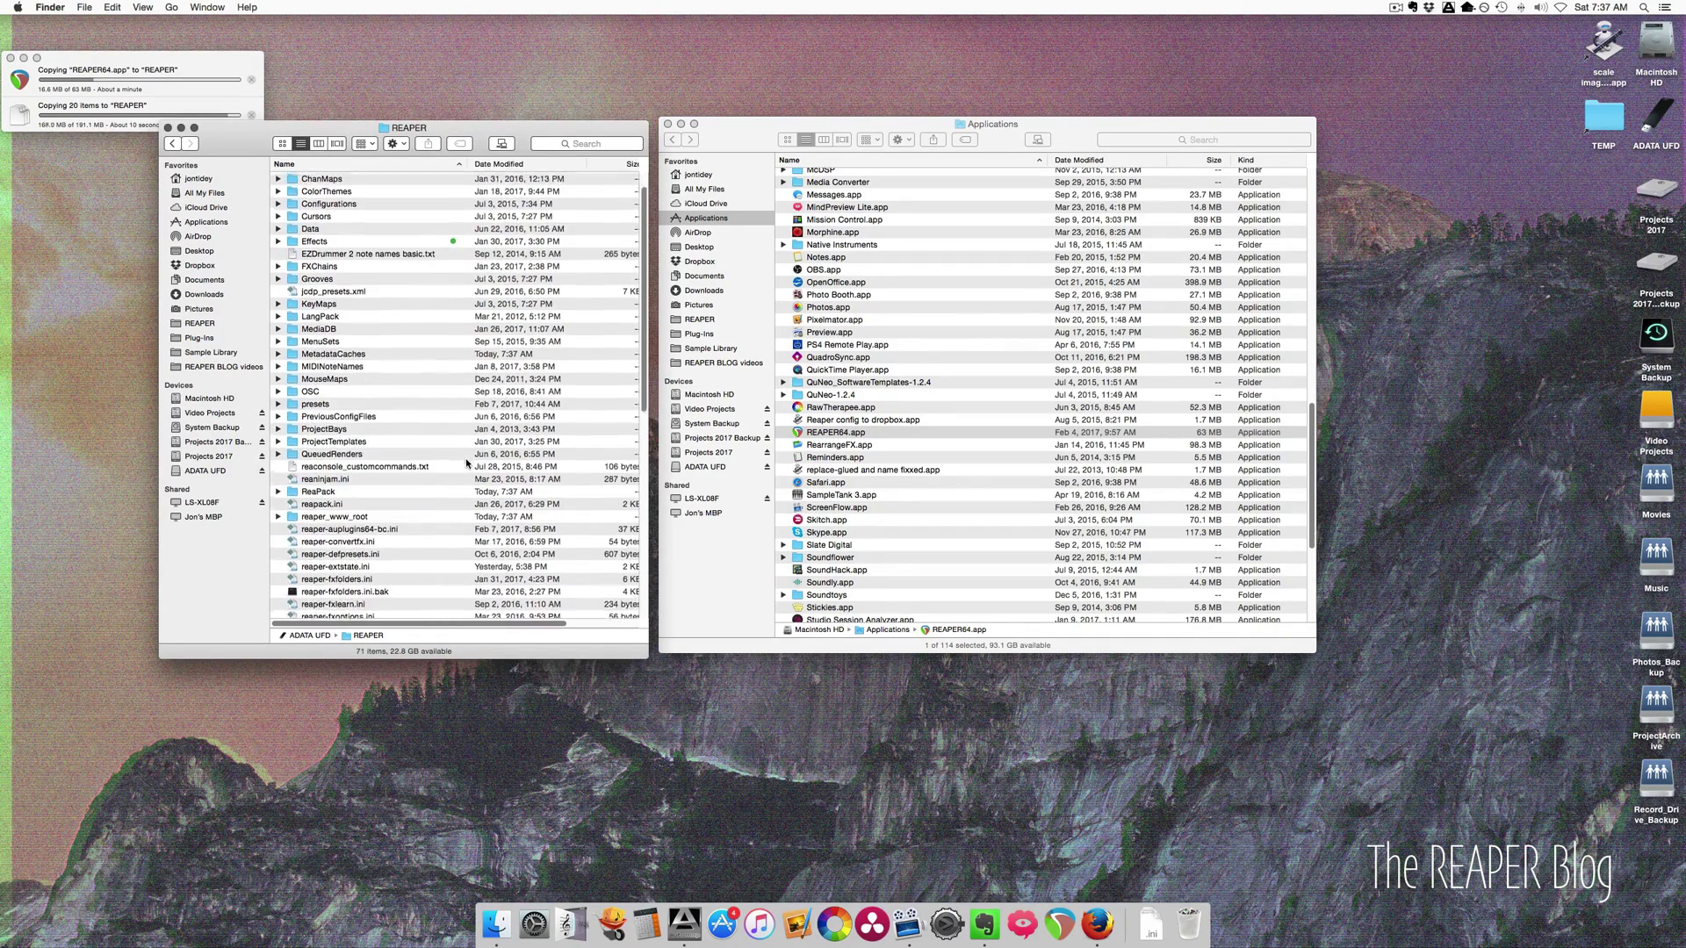
scroll(467, 465, down, 8)
scroll(466, 464, down, 5)
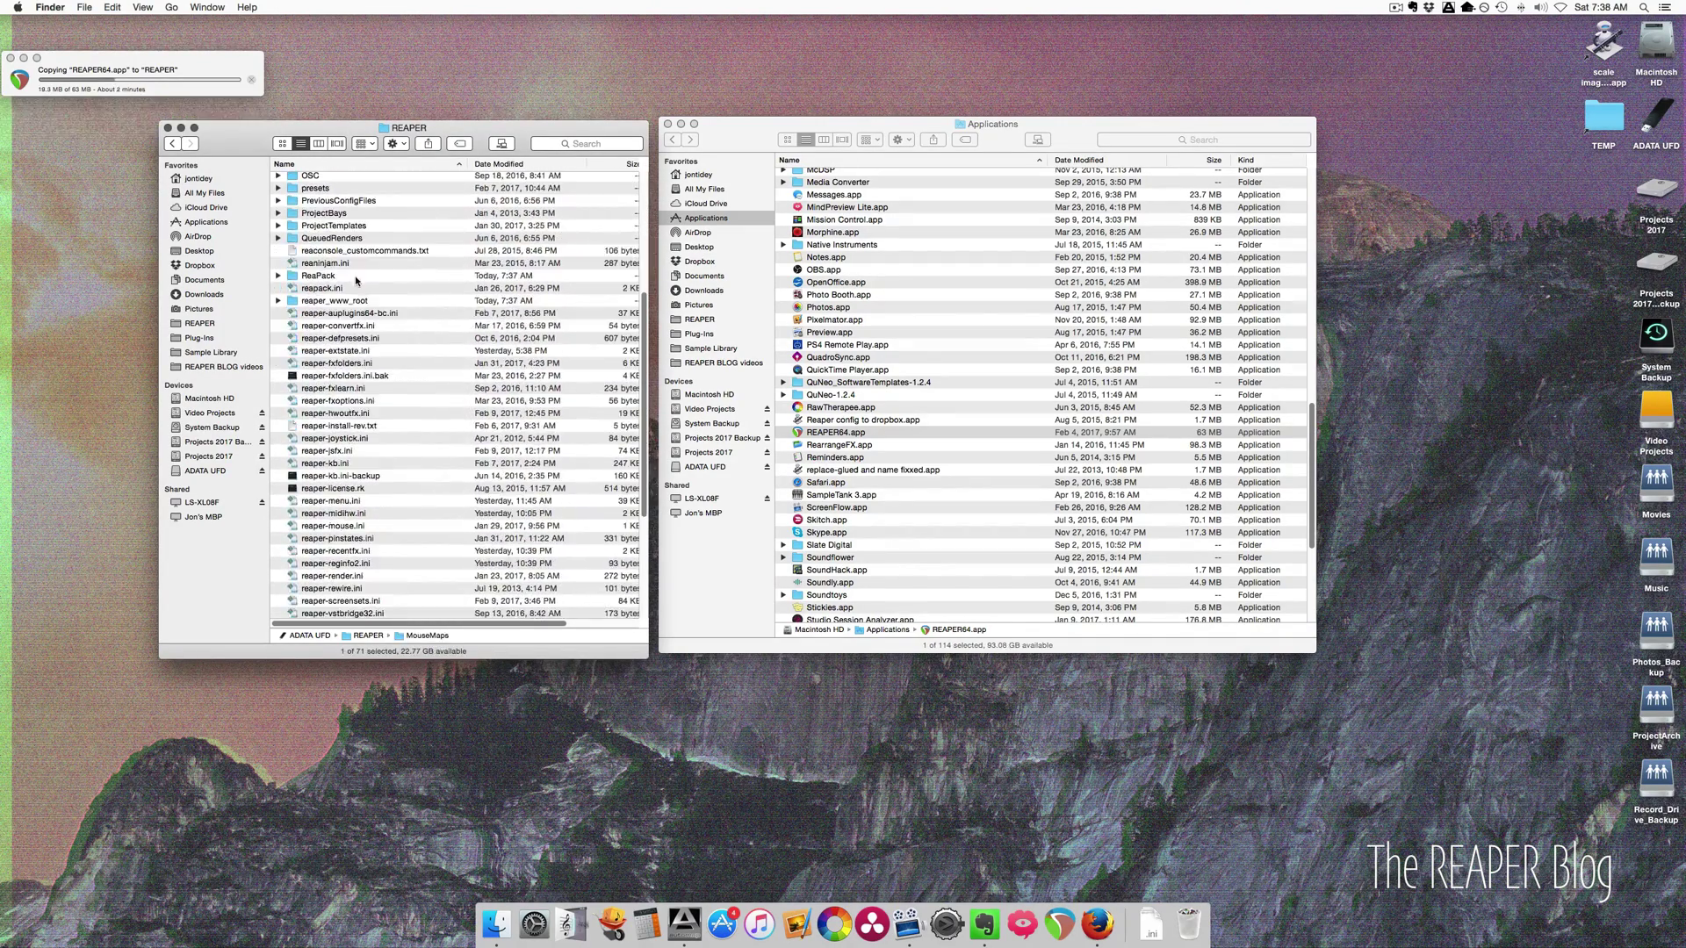
click(356, 277)
scroll(356, 285, up, 3)
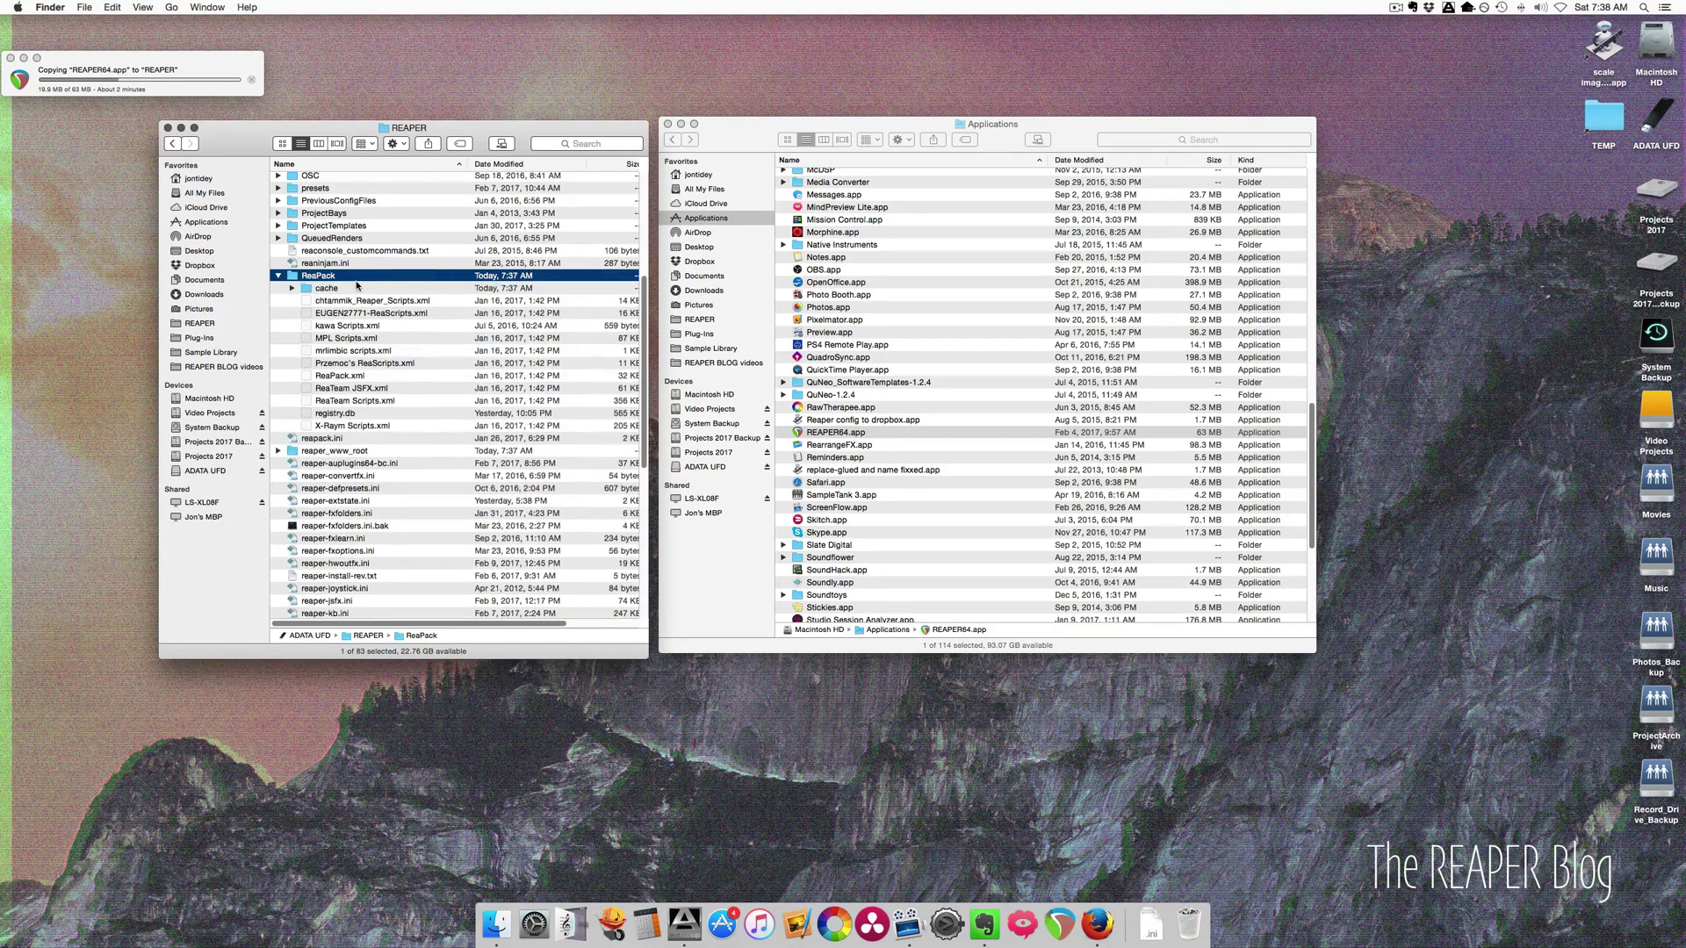
scroll(345, 421, down, 10)
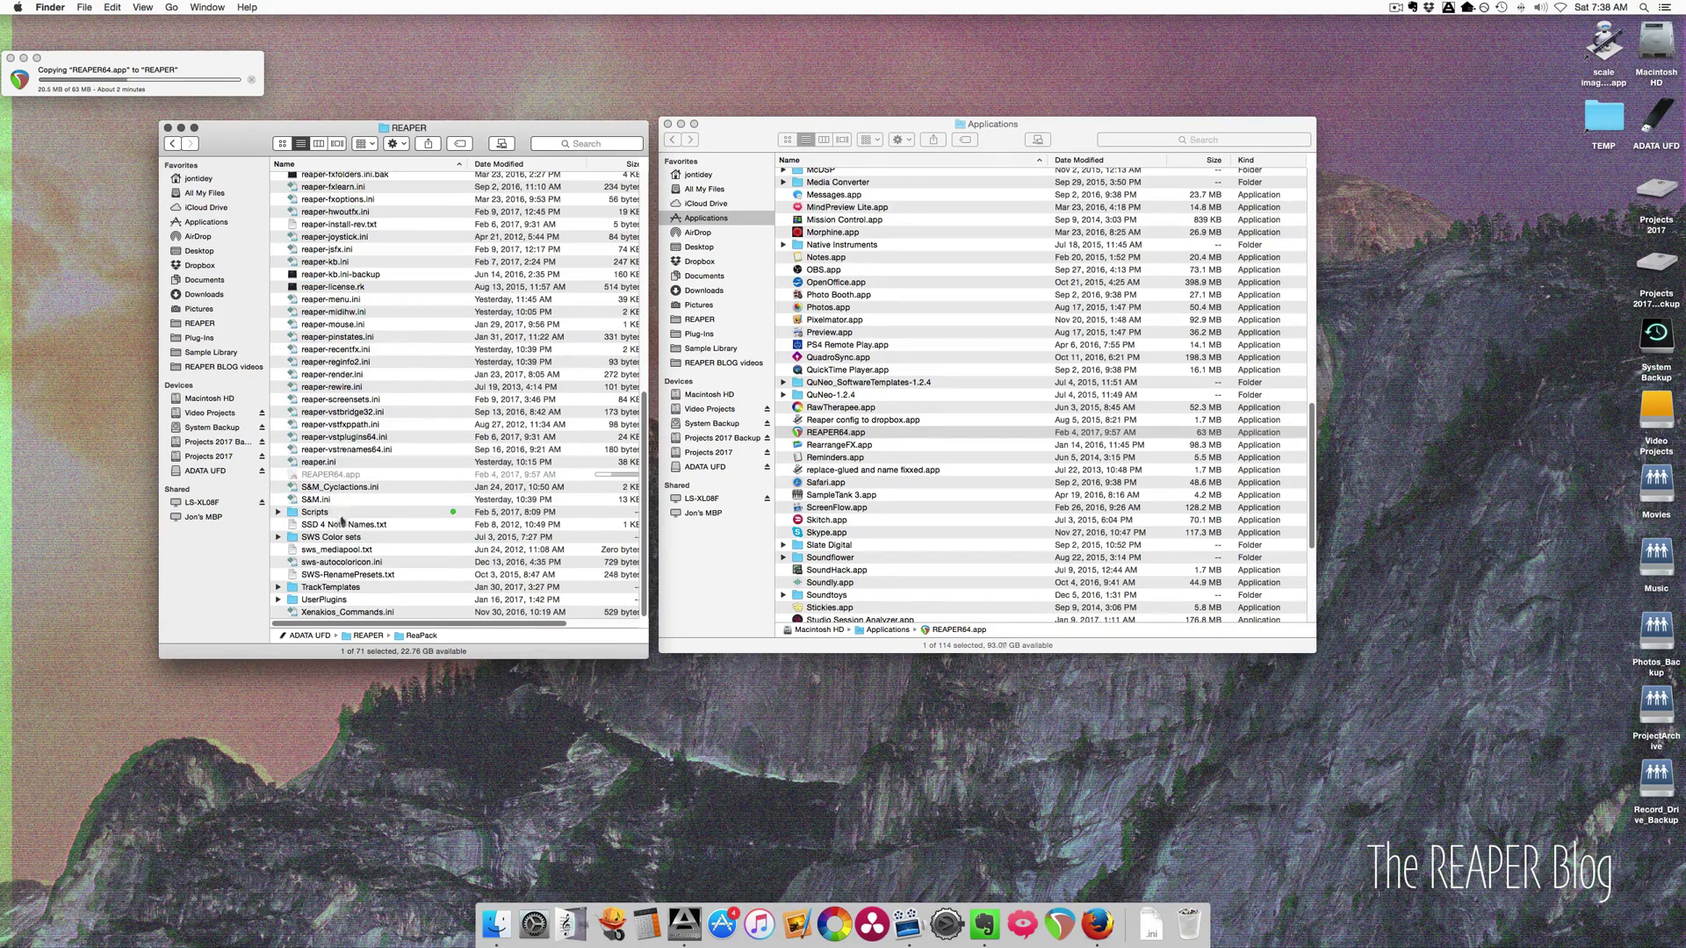
click(342, 513)
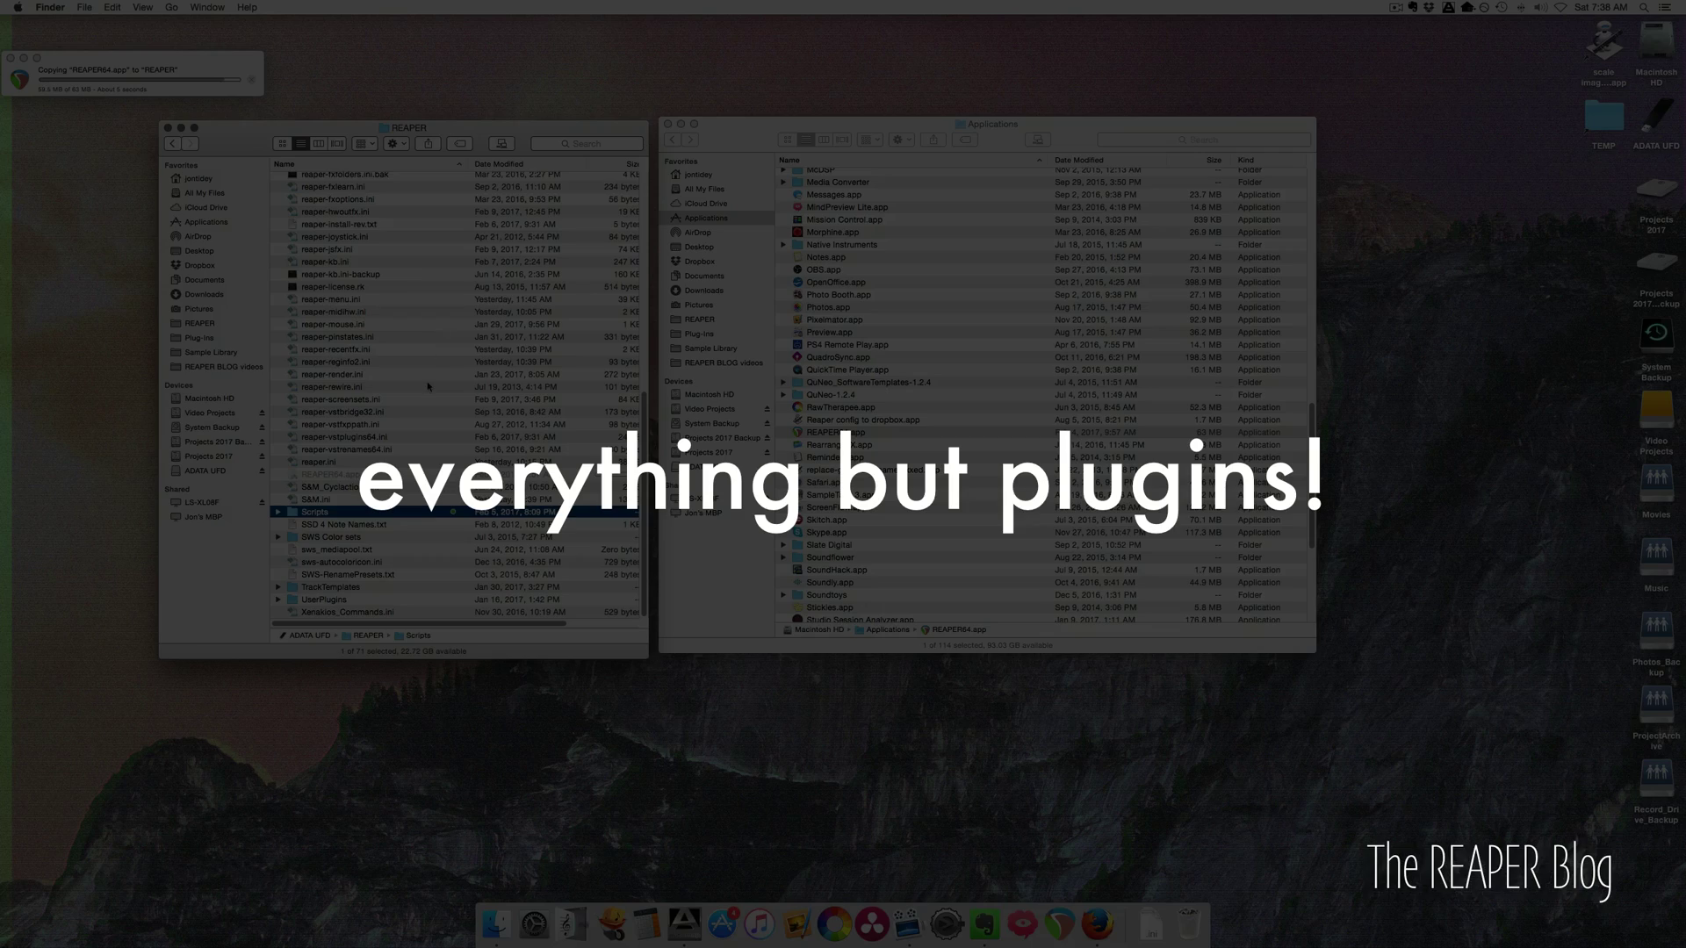
scroll(559, 336, up, 1)
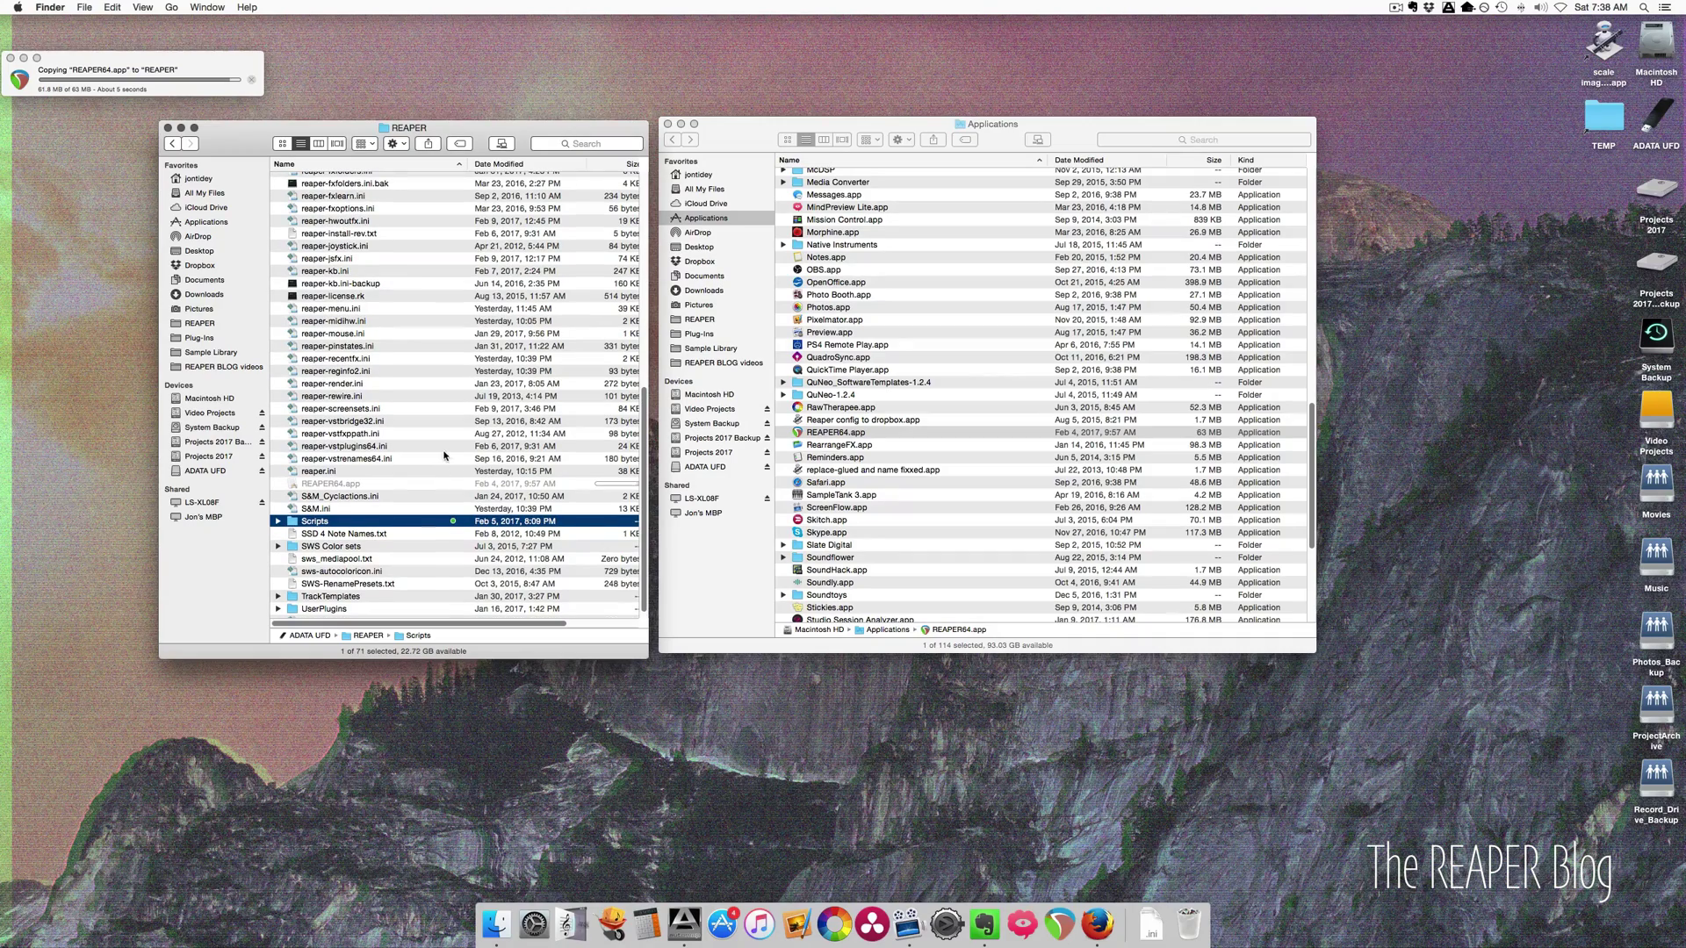
scroll(559, 336, down, 1)
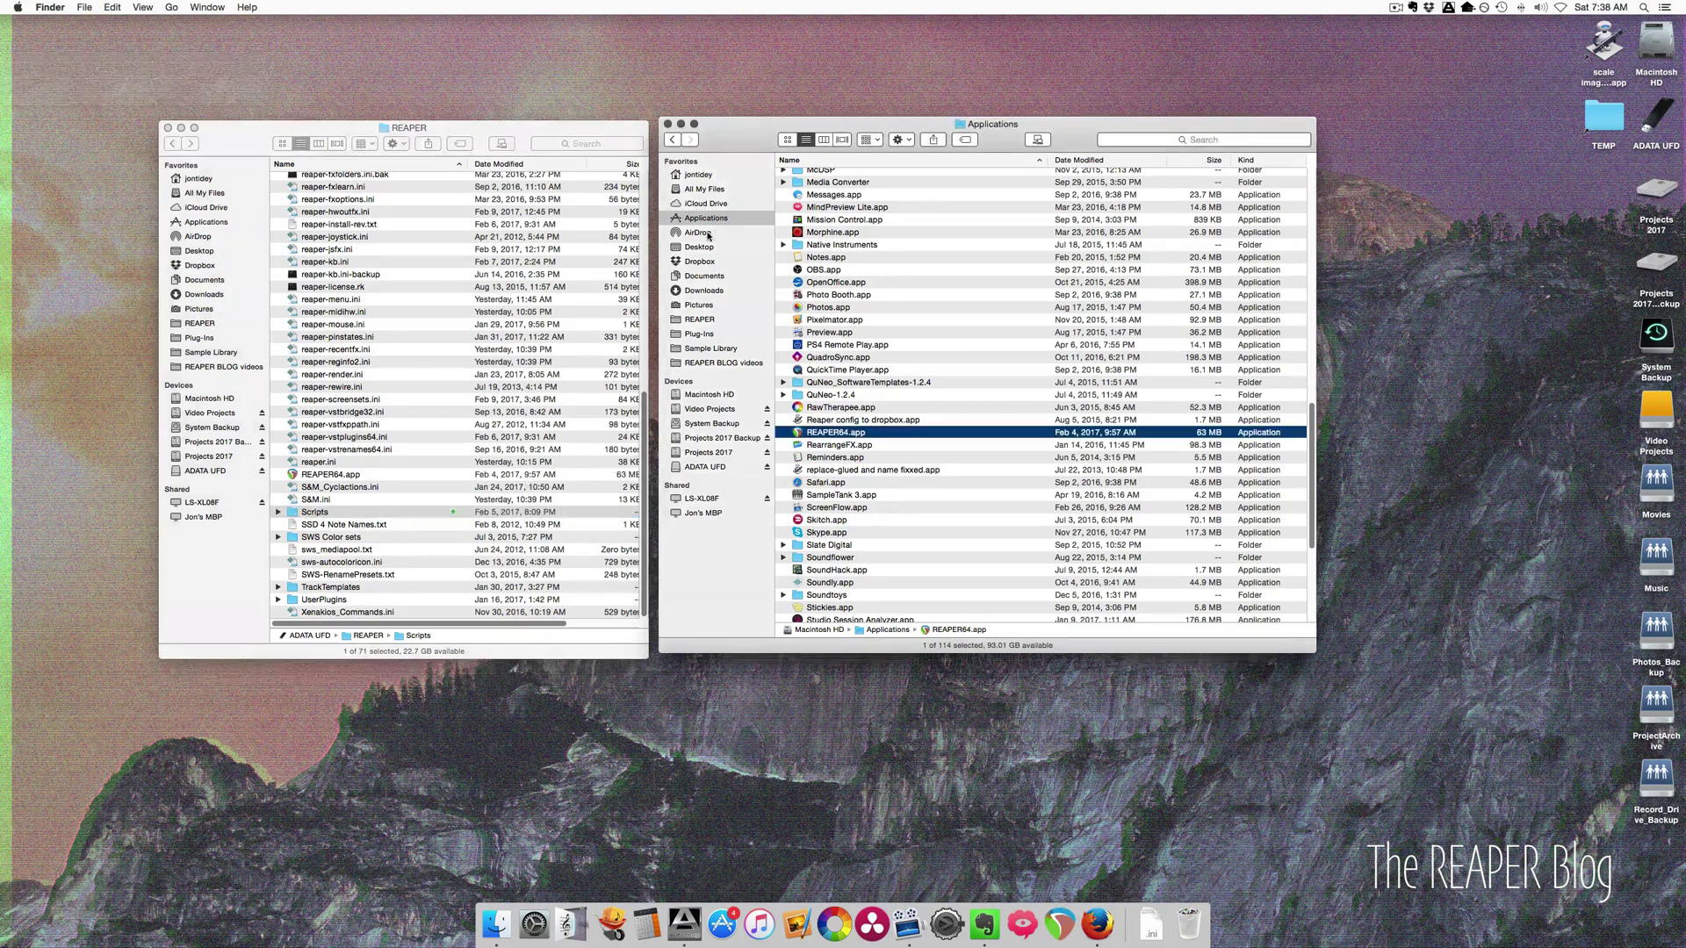
Review the REAPER resource folder's path and inspect REAPER64.app both at the drive's top level and inside its REAPER folder.
click(716, 321)
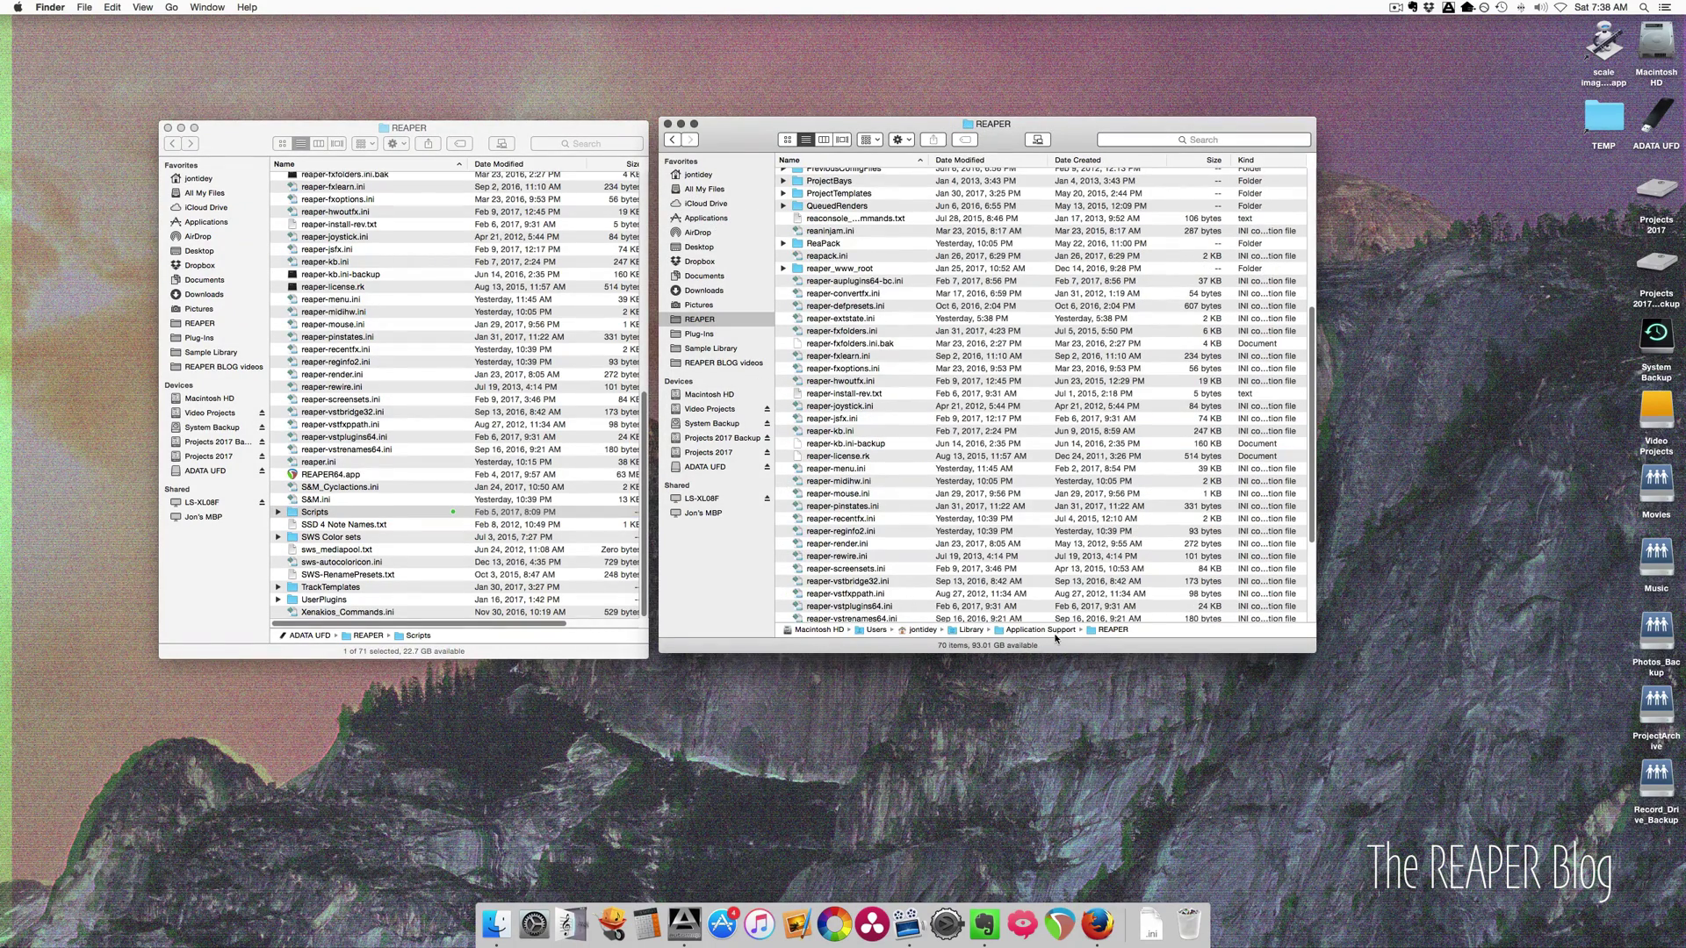
click(475, 461)
click(323, 475)
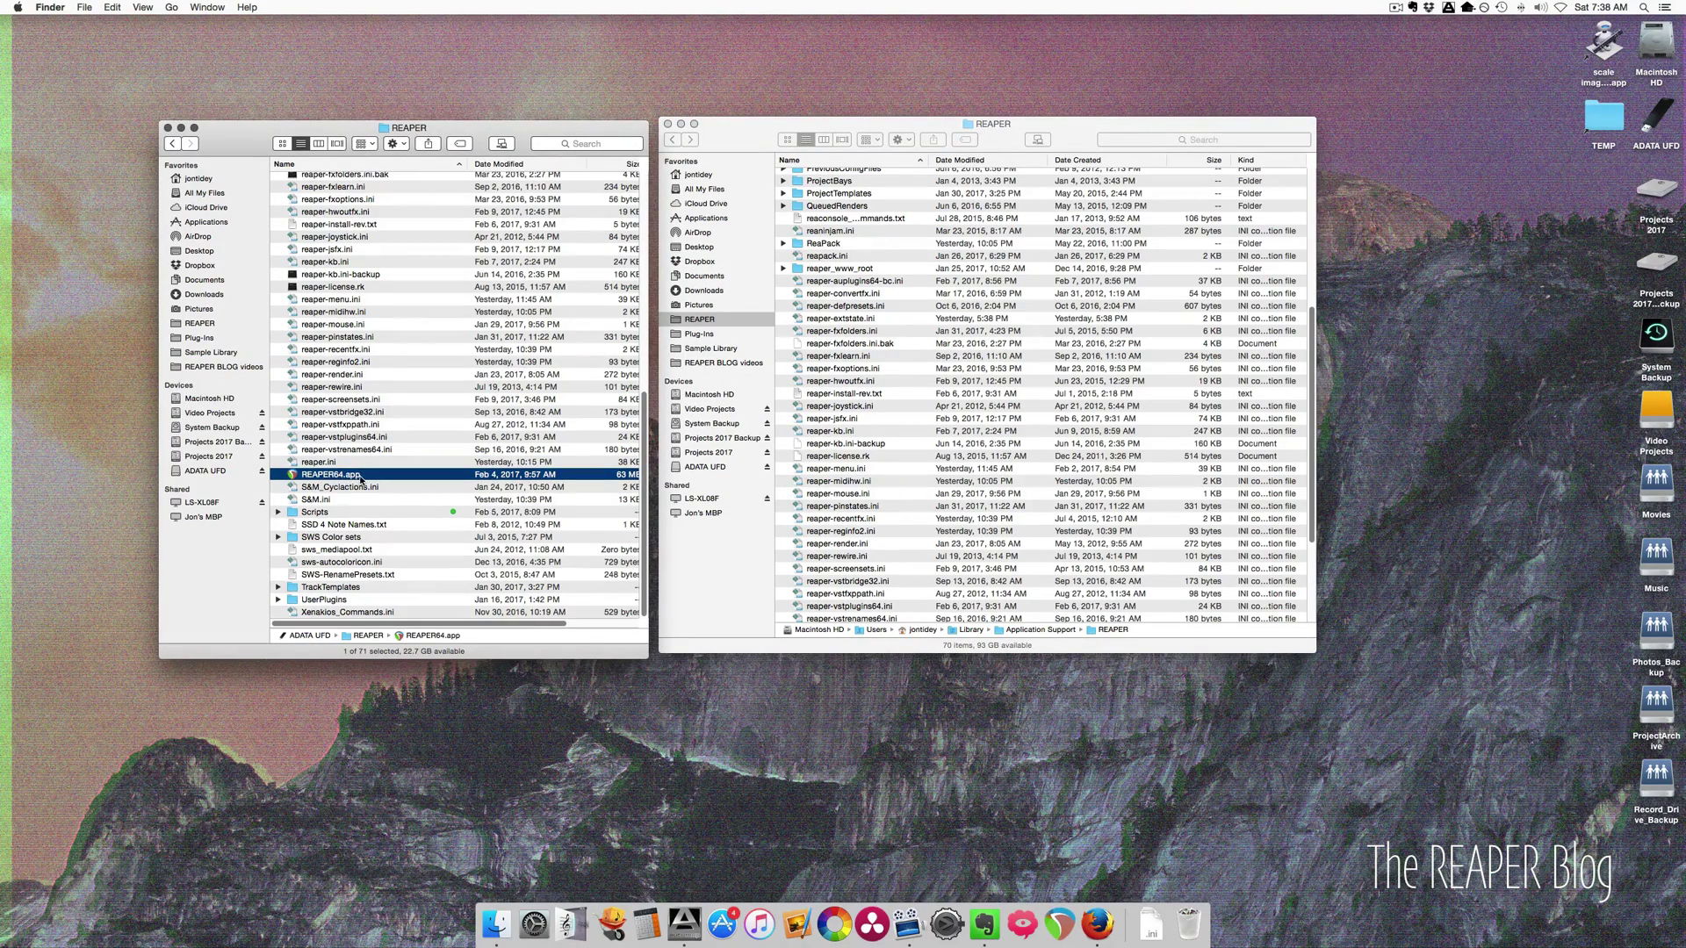
key(super+Up)
click(367, 220)
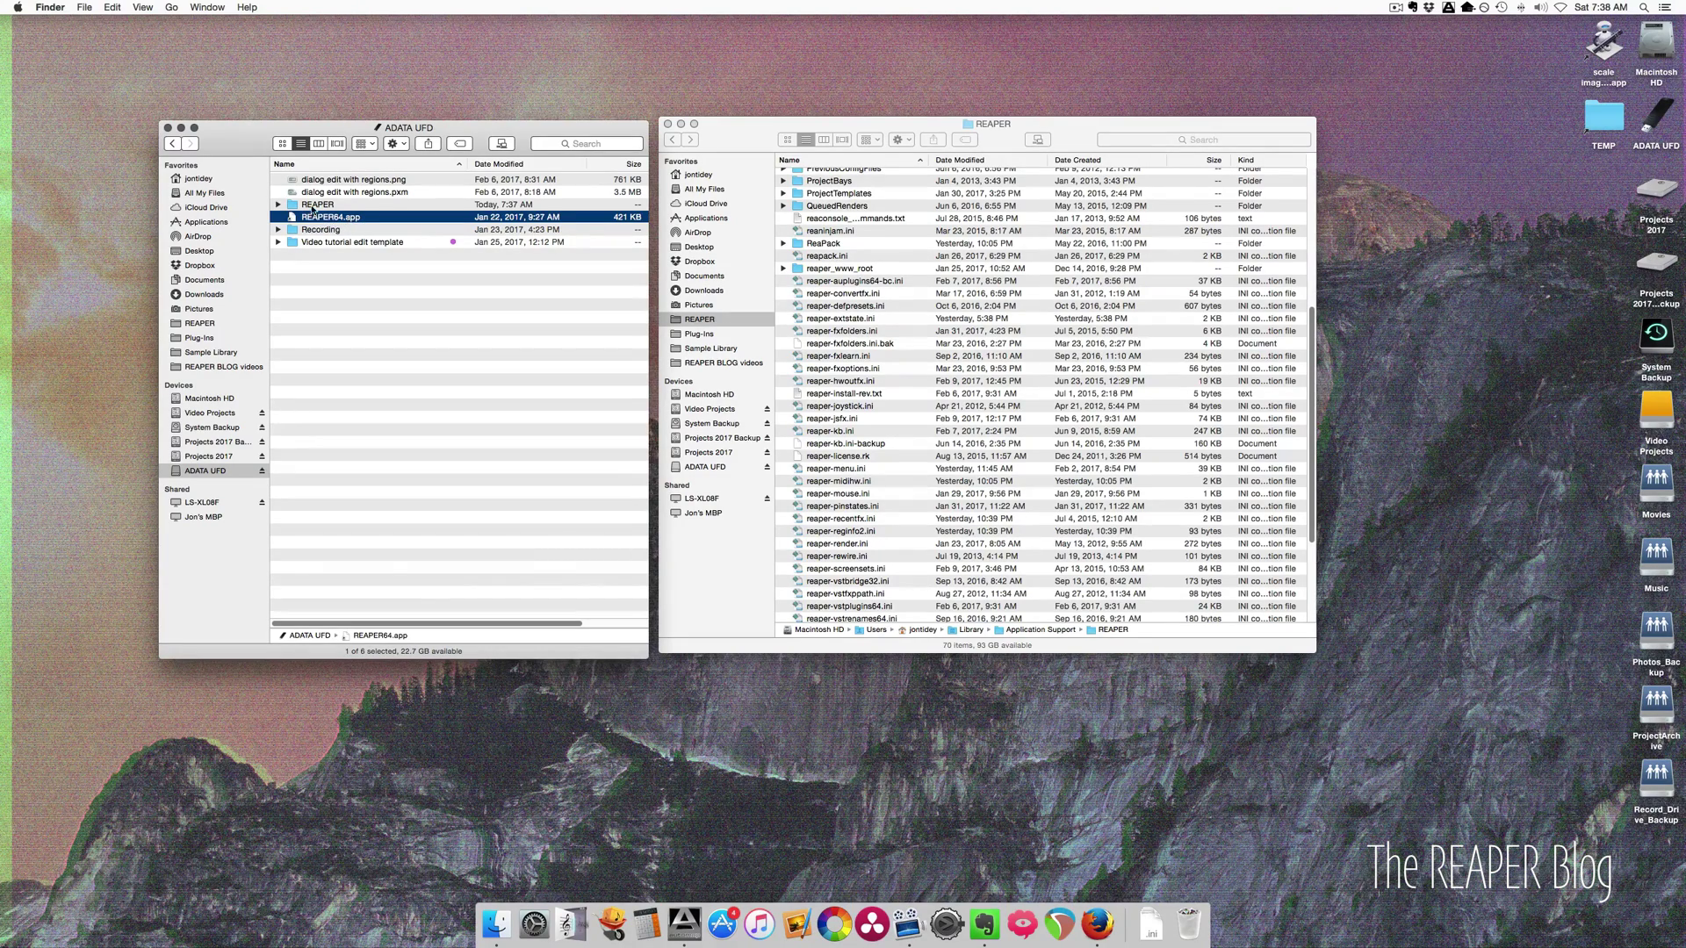
double_click(348, 204)
click(344, 476)
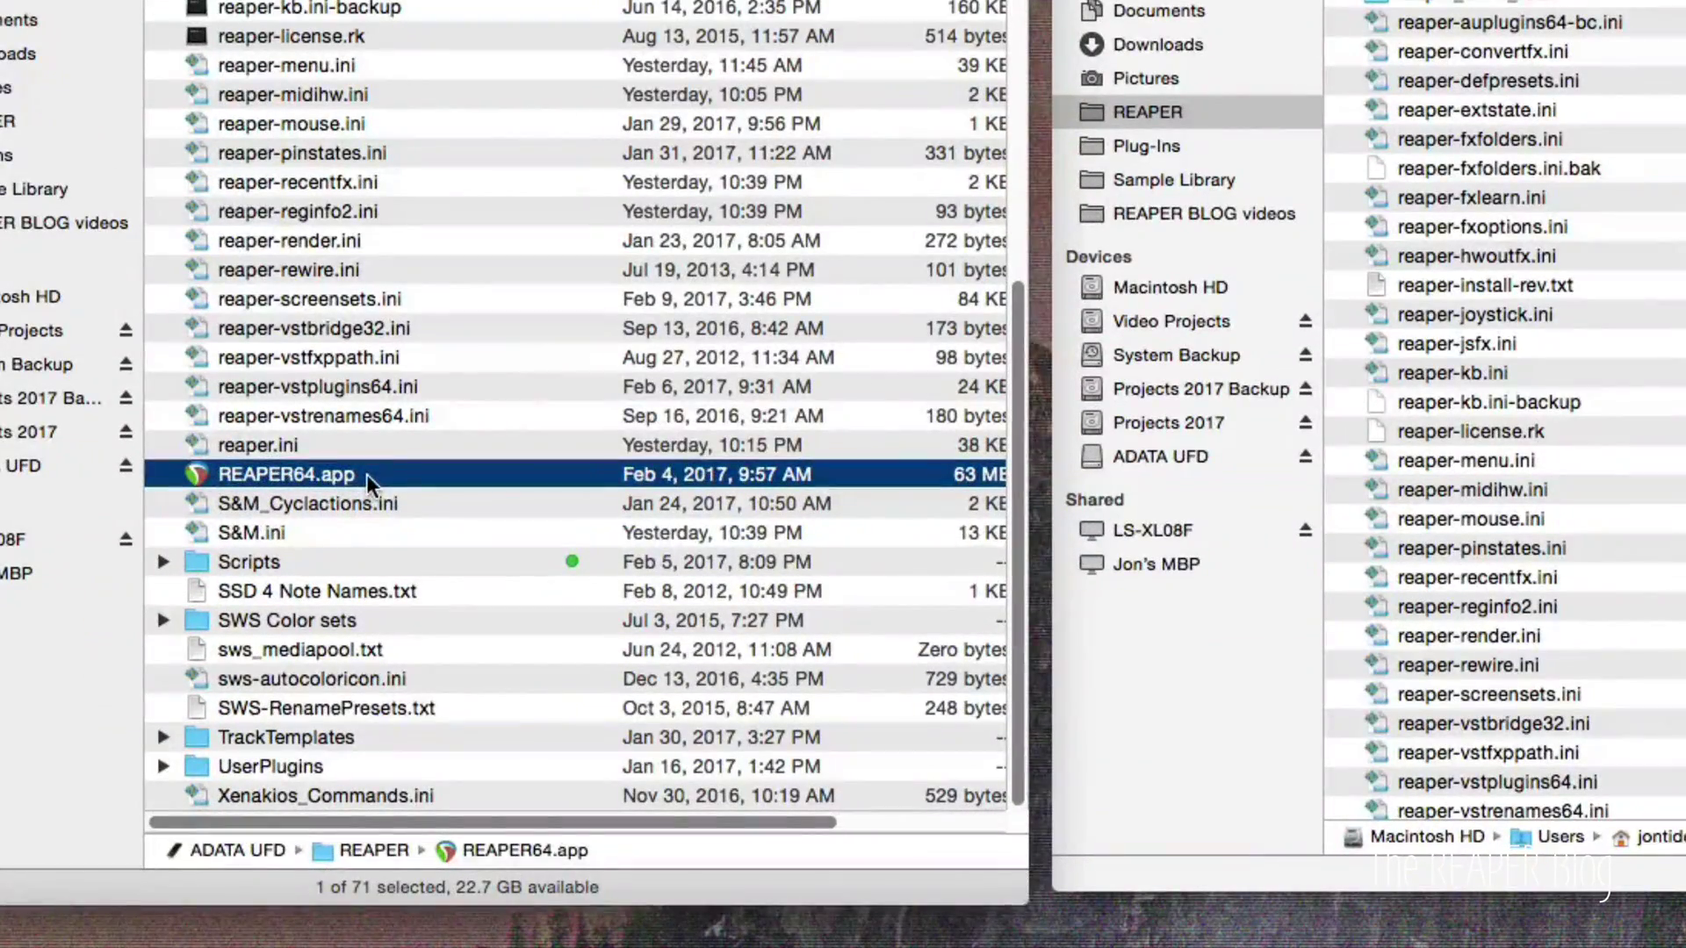
Eject the ADATA UFD drive from this computer.
drag(382, 461, 439, 555)
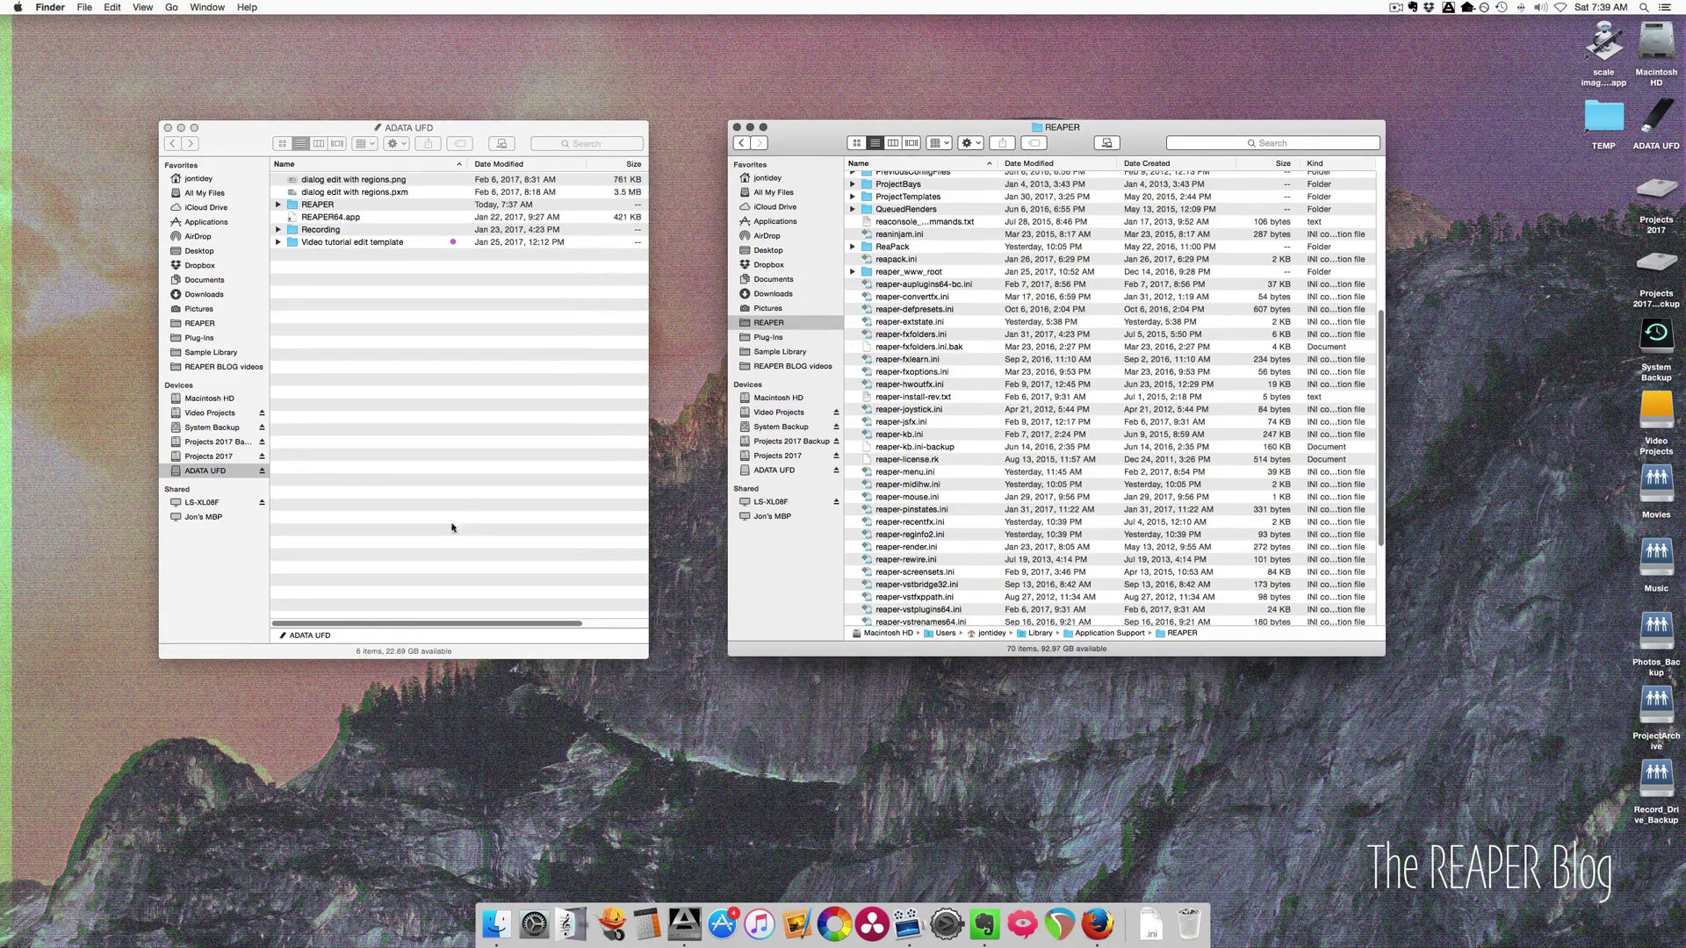
click(263, 473)
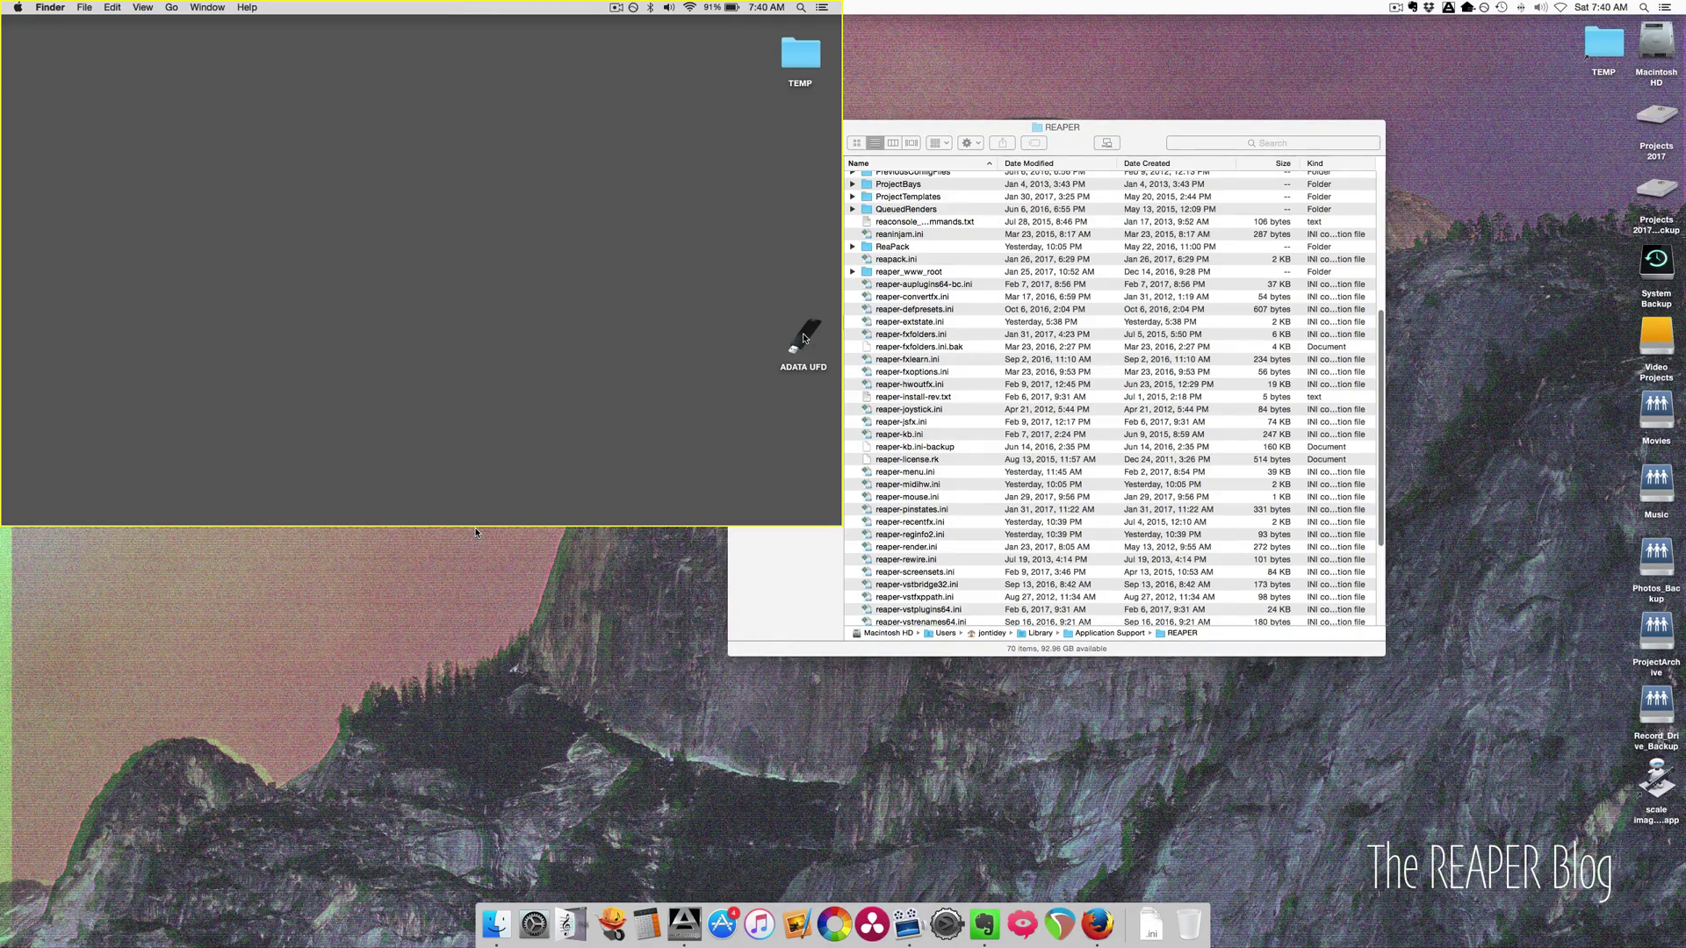
On the laptop, launch REAPER64.app from the top level of the ADATA UFD drive and dismiss the control surface and audio hardware errors.
double_click(803, 337)
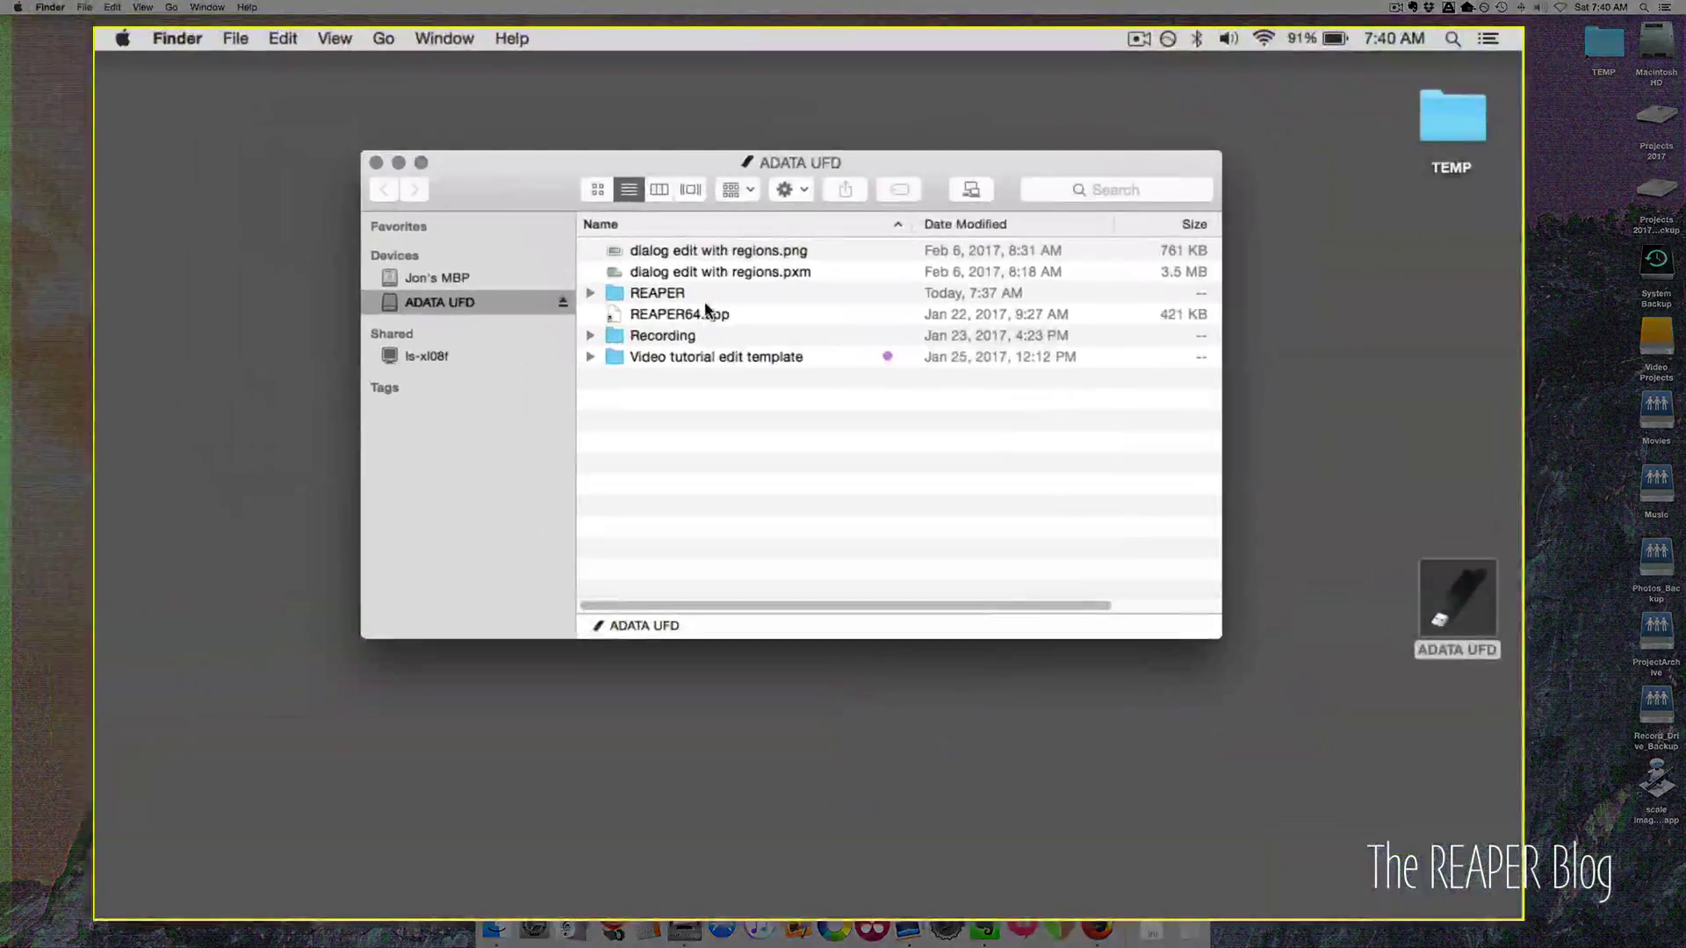
click(486, 221)
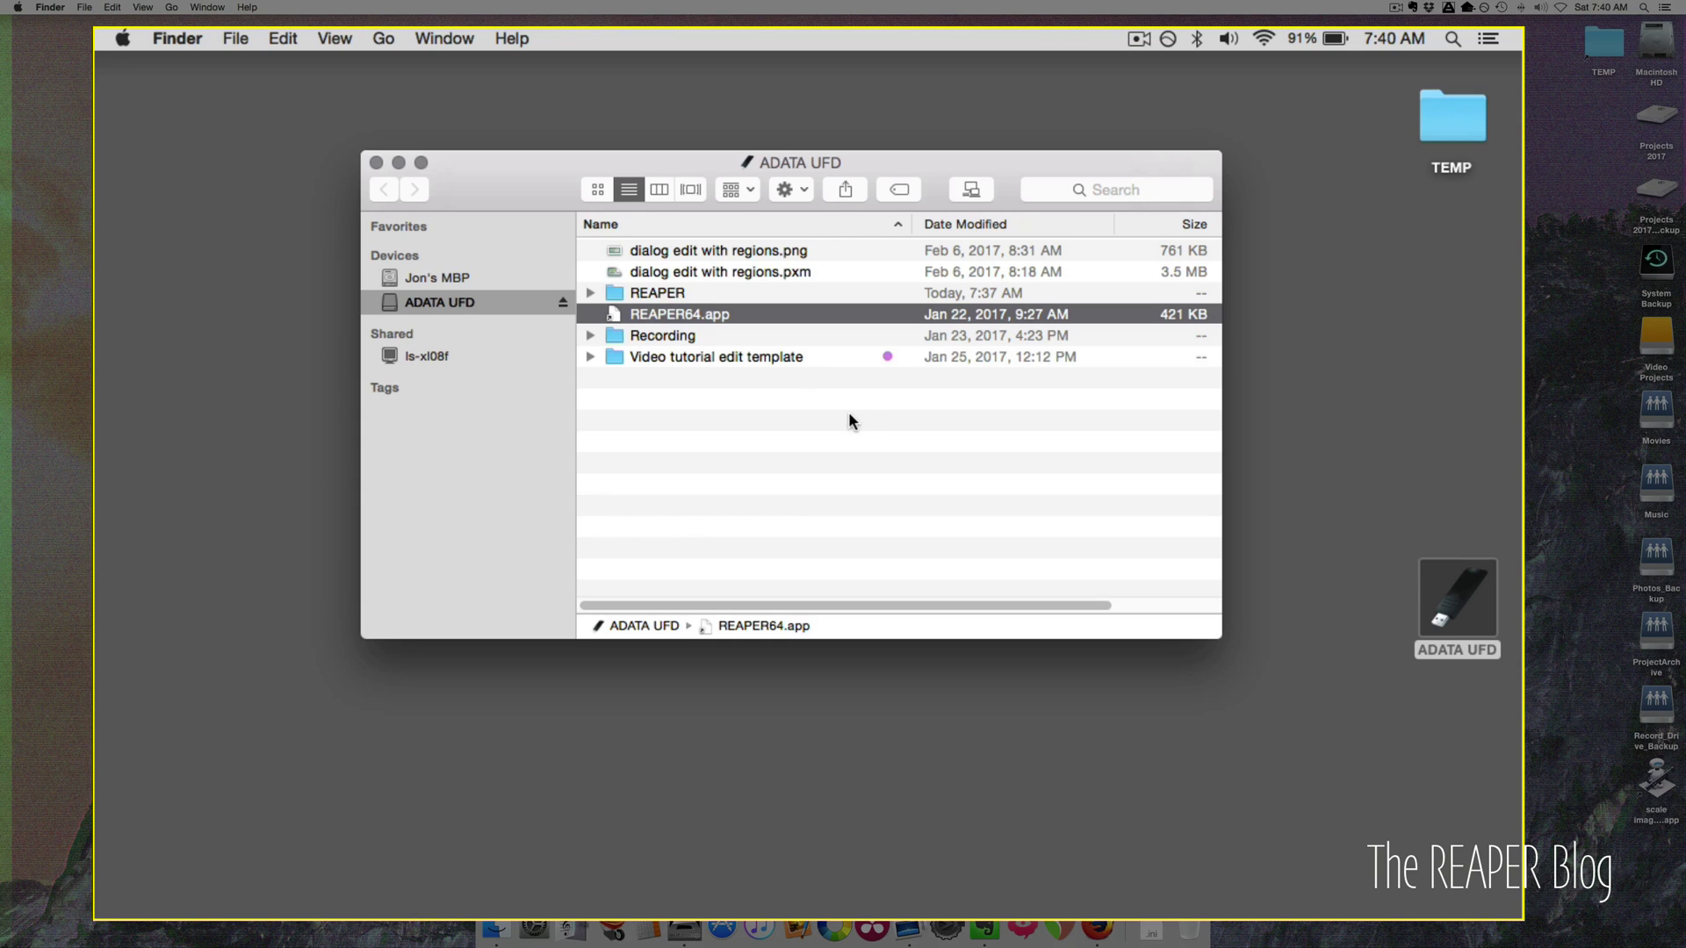
key(super+o)
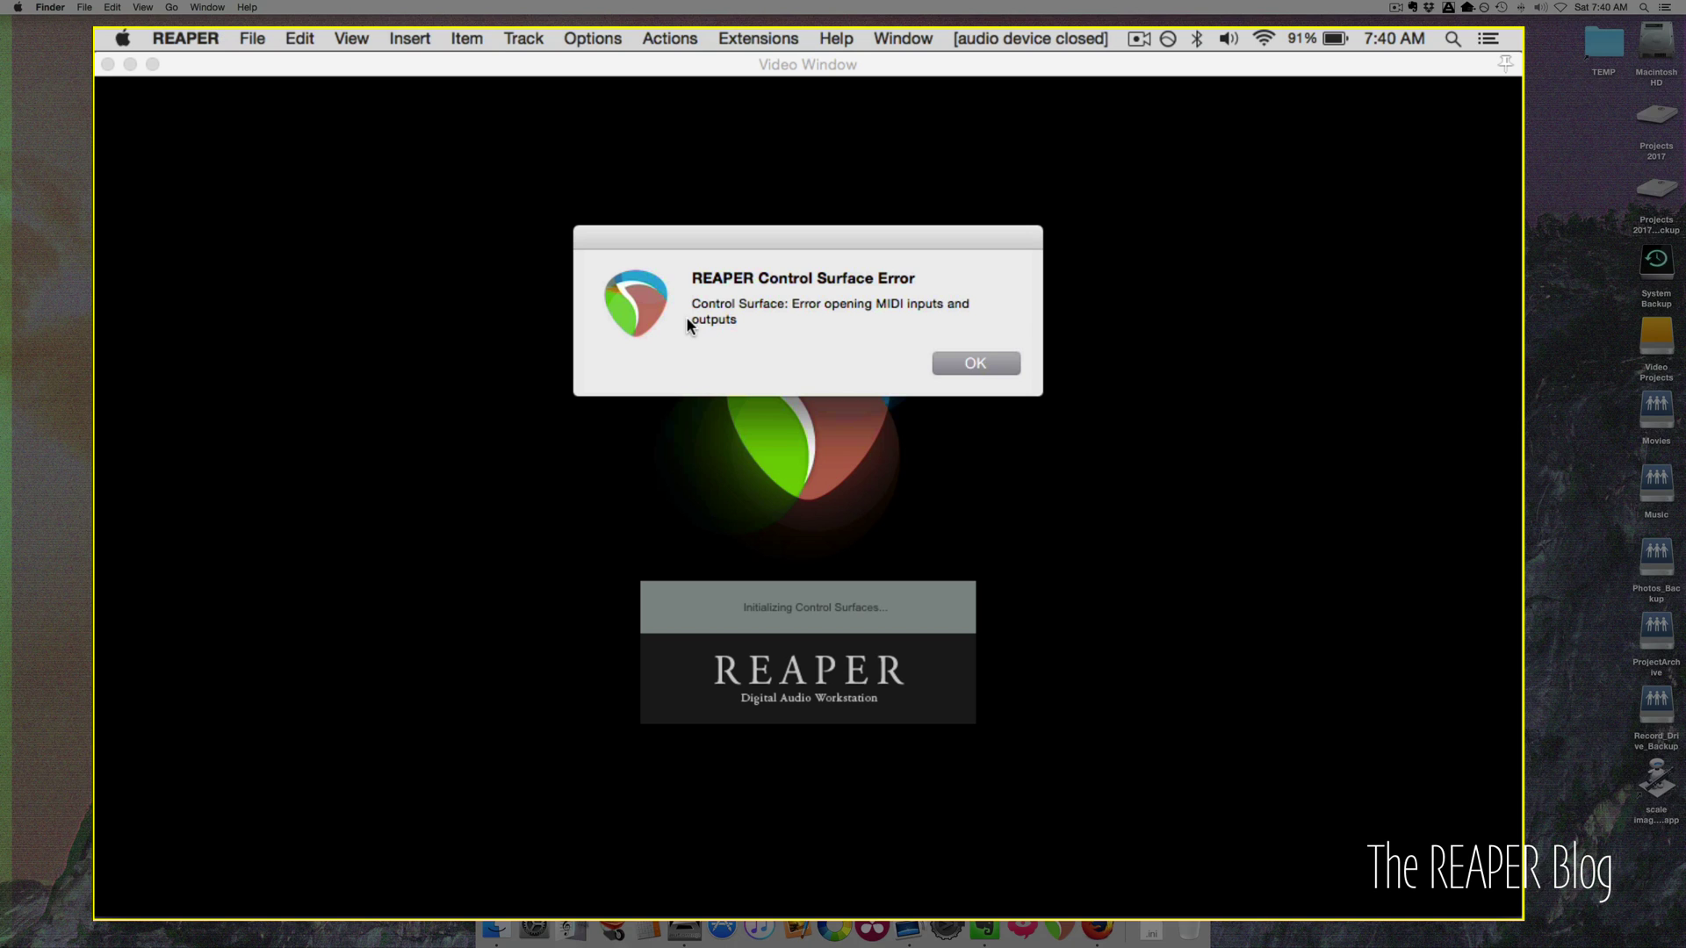
click(971, 363)
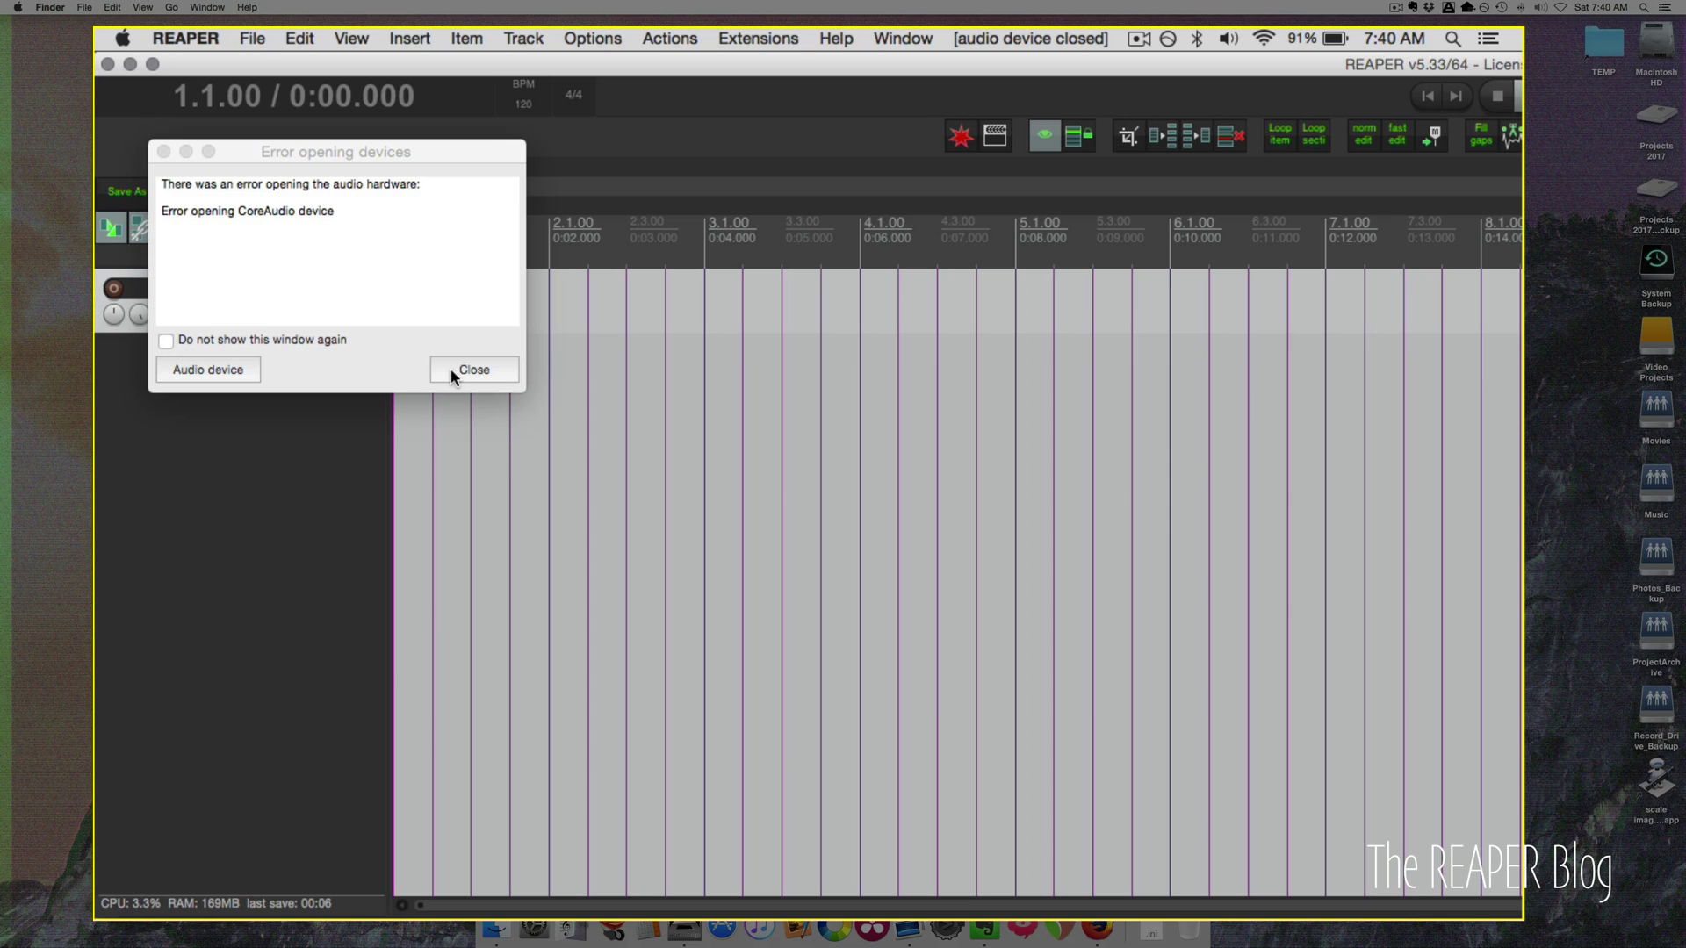
click(462, 370)
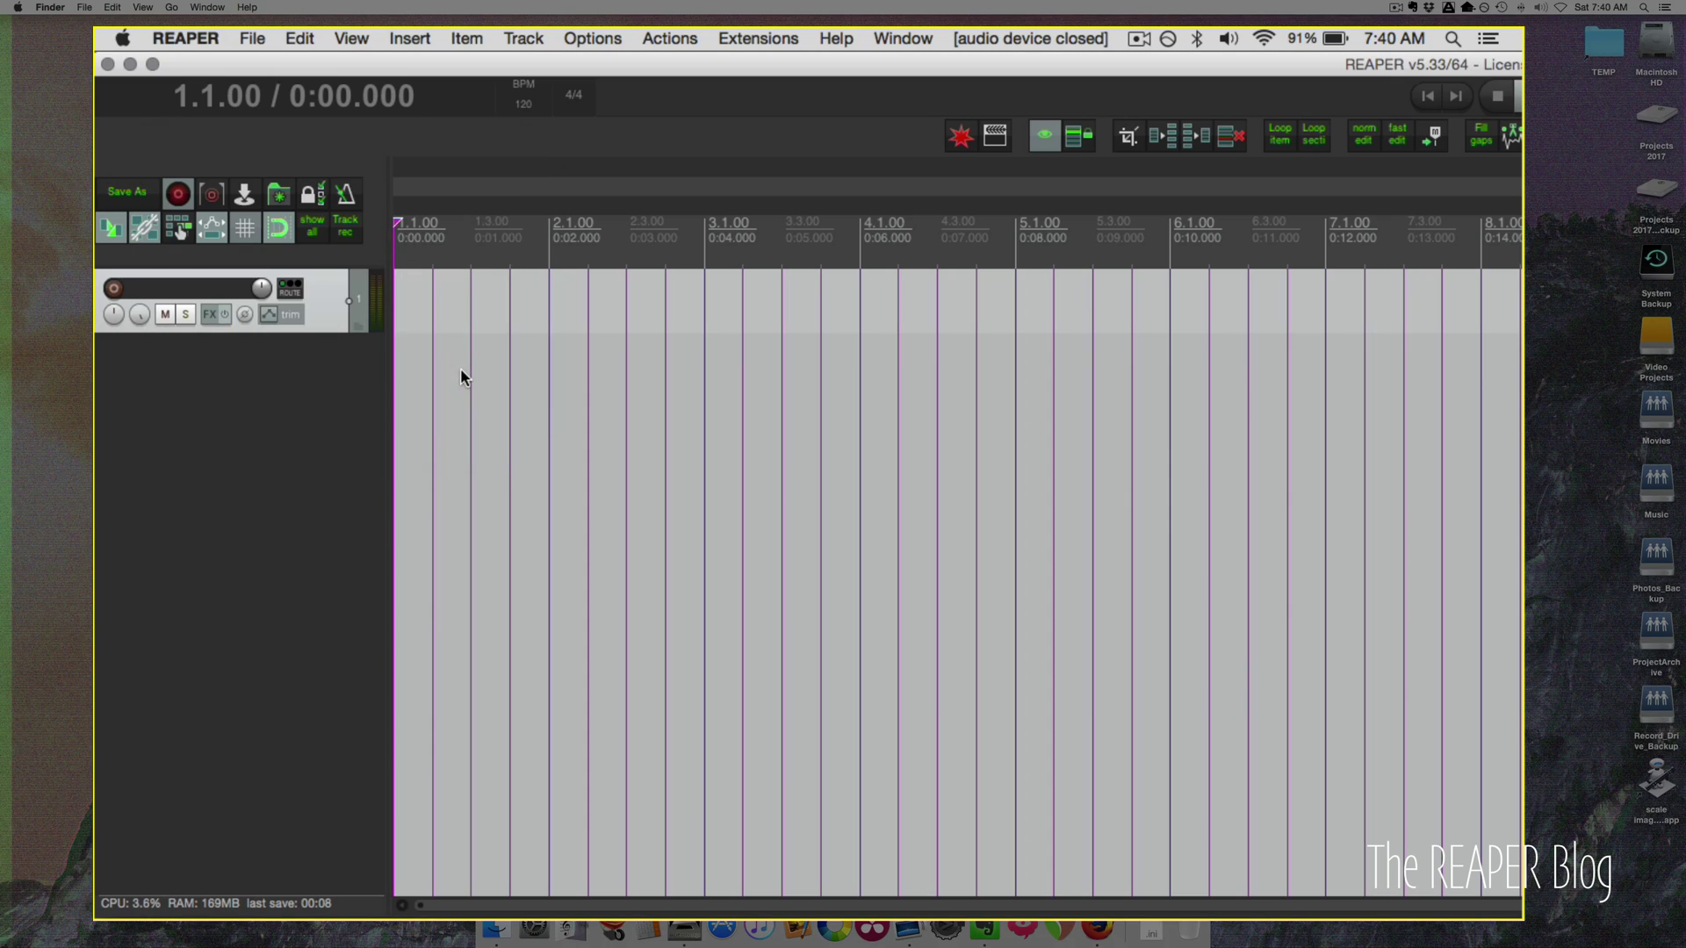
Open the REAPER preferences and set the audio device to <default system devices>.
click(706, 422)
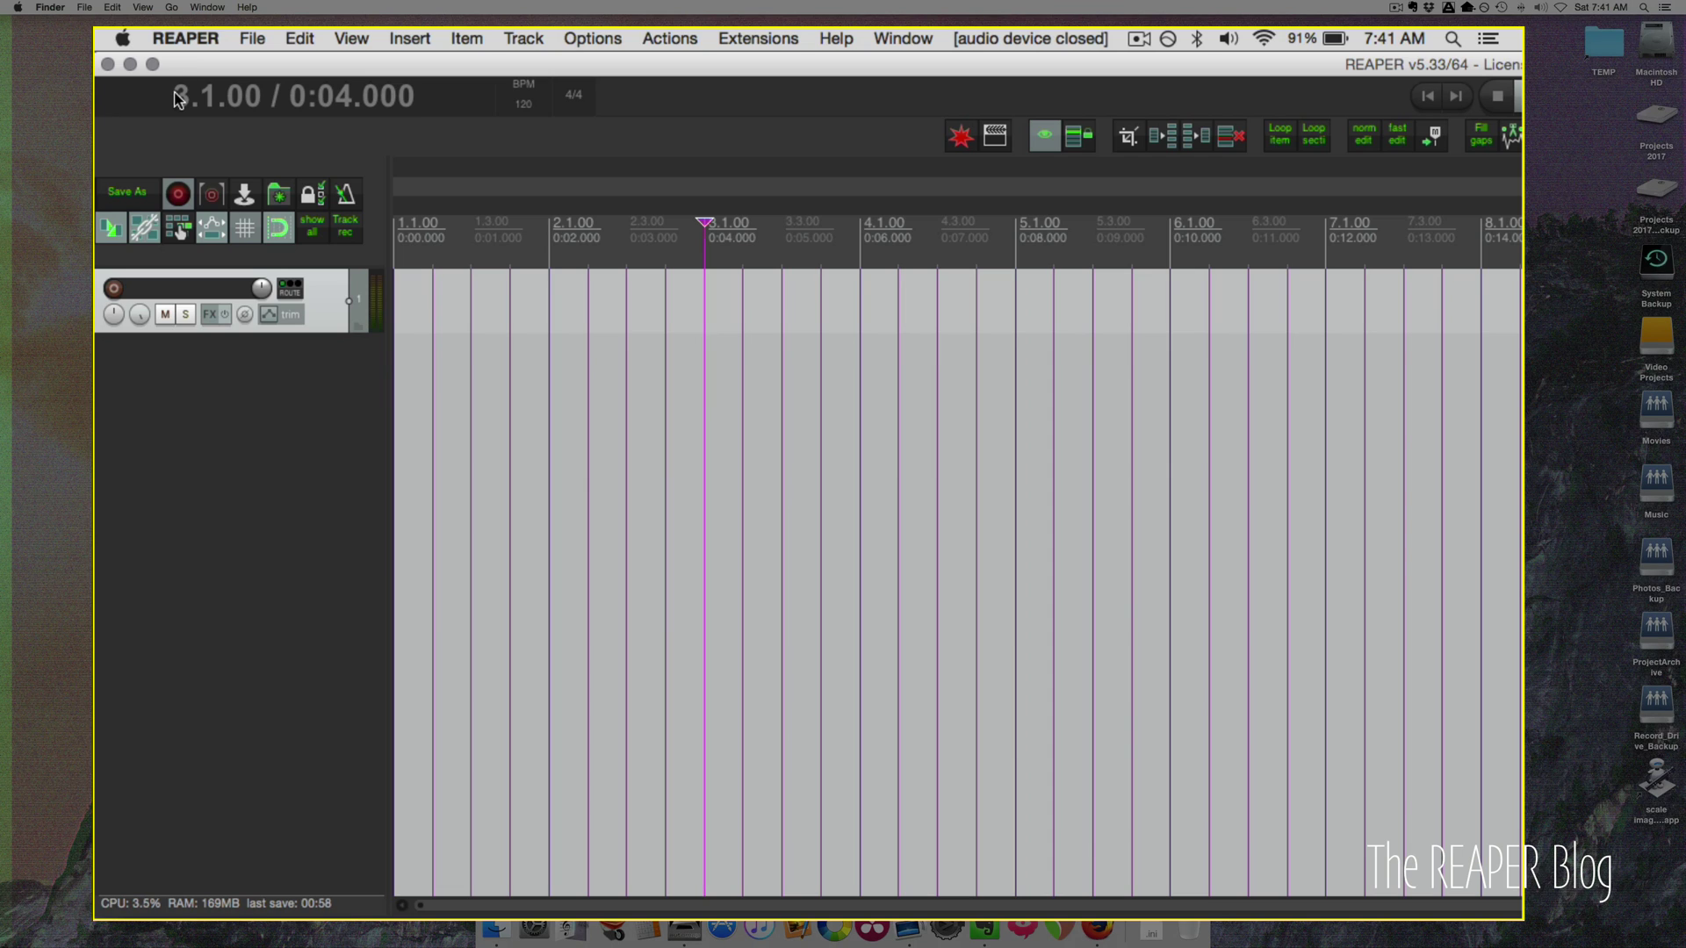
key(super+comma)
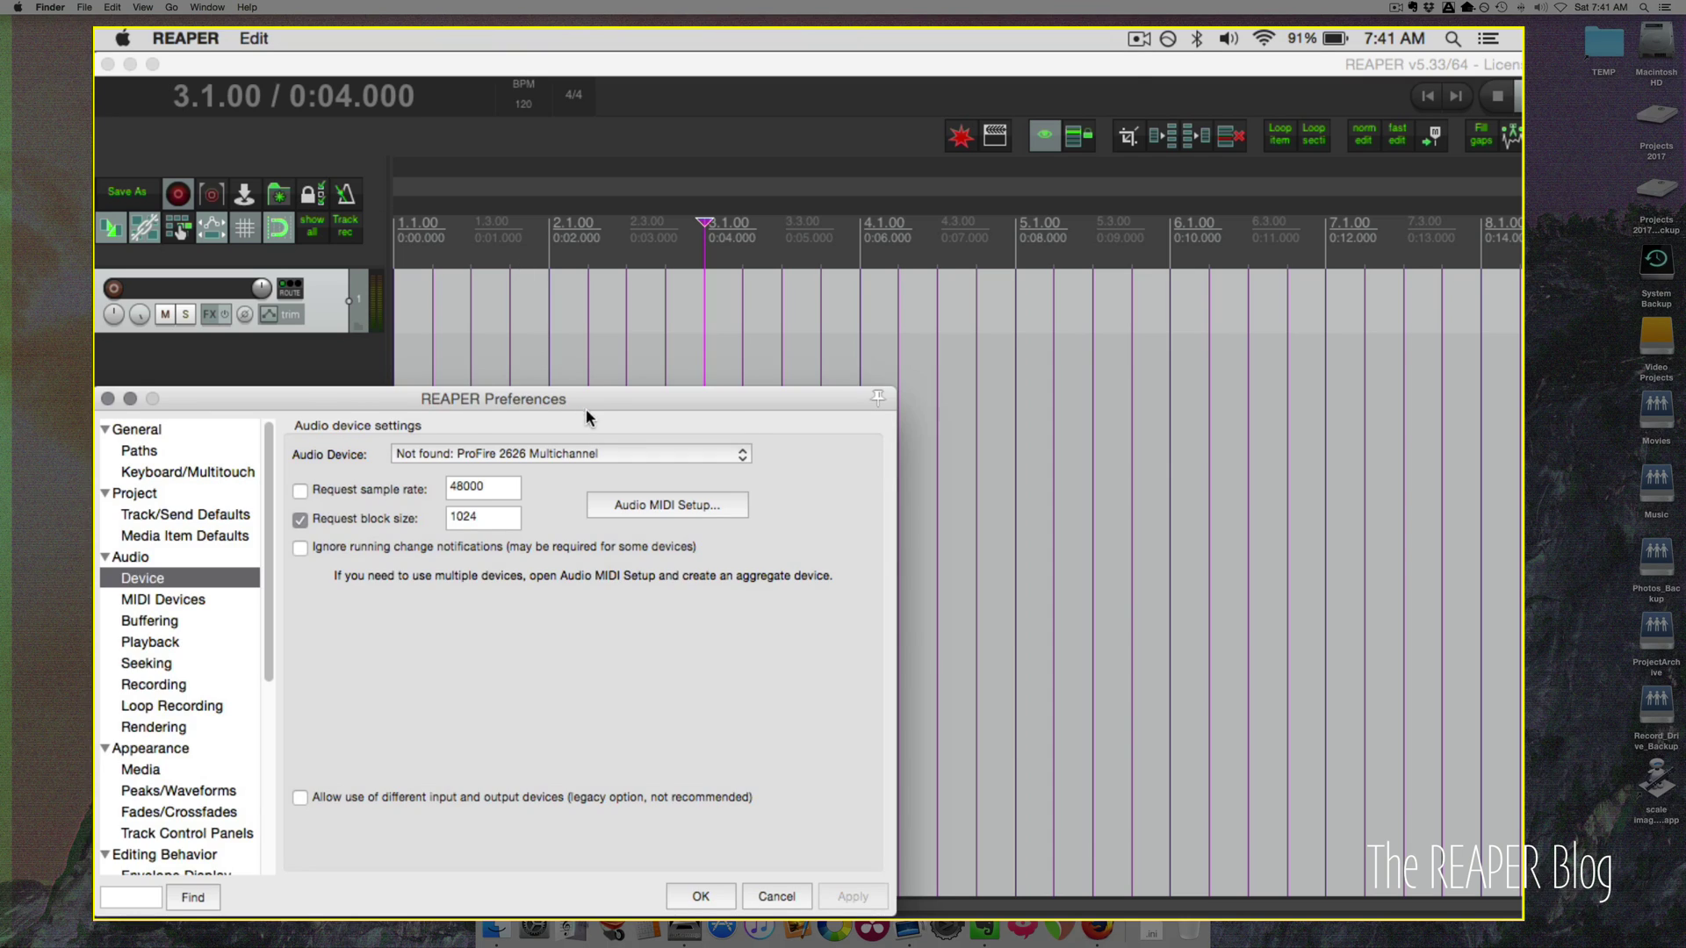
drag(584, 409, 839, 91)
click(814, 140)
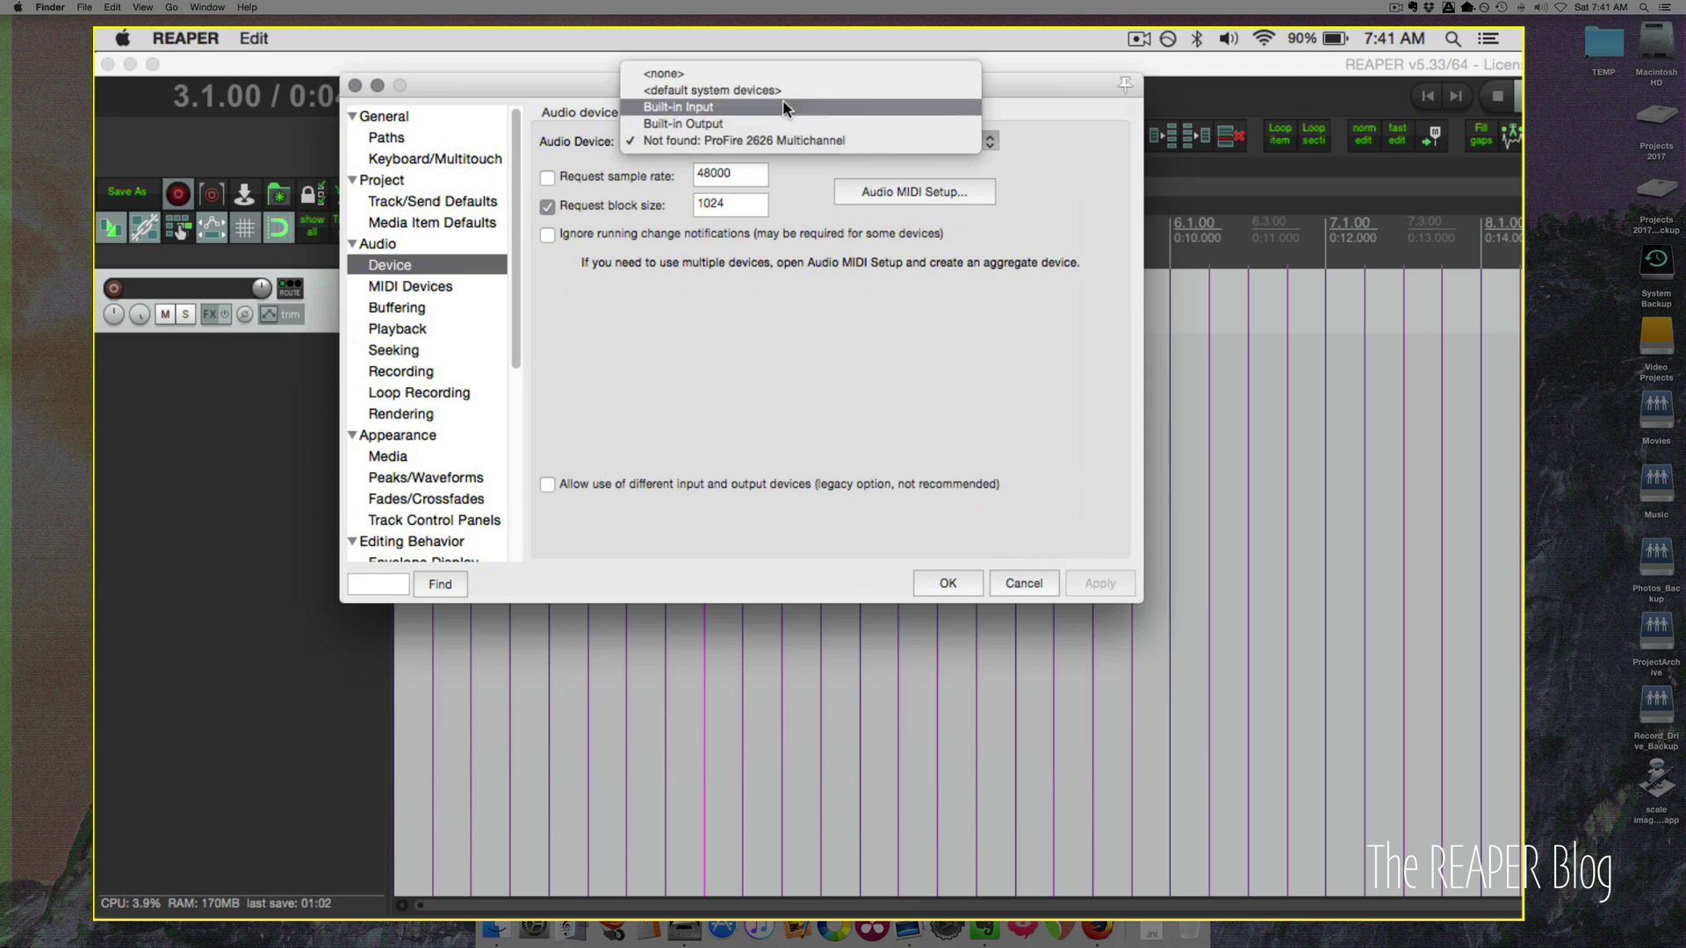
click(793, 87)
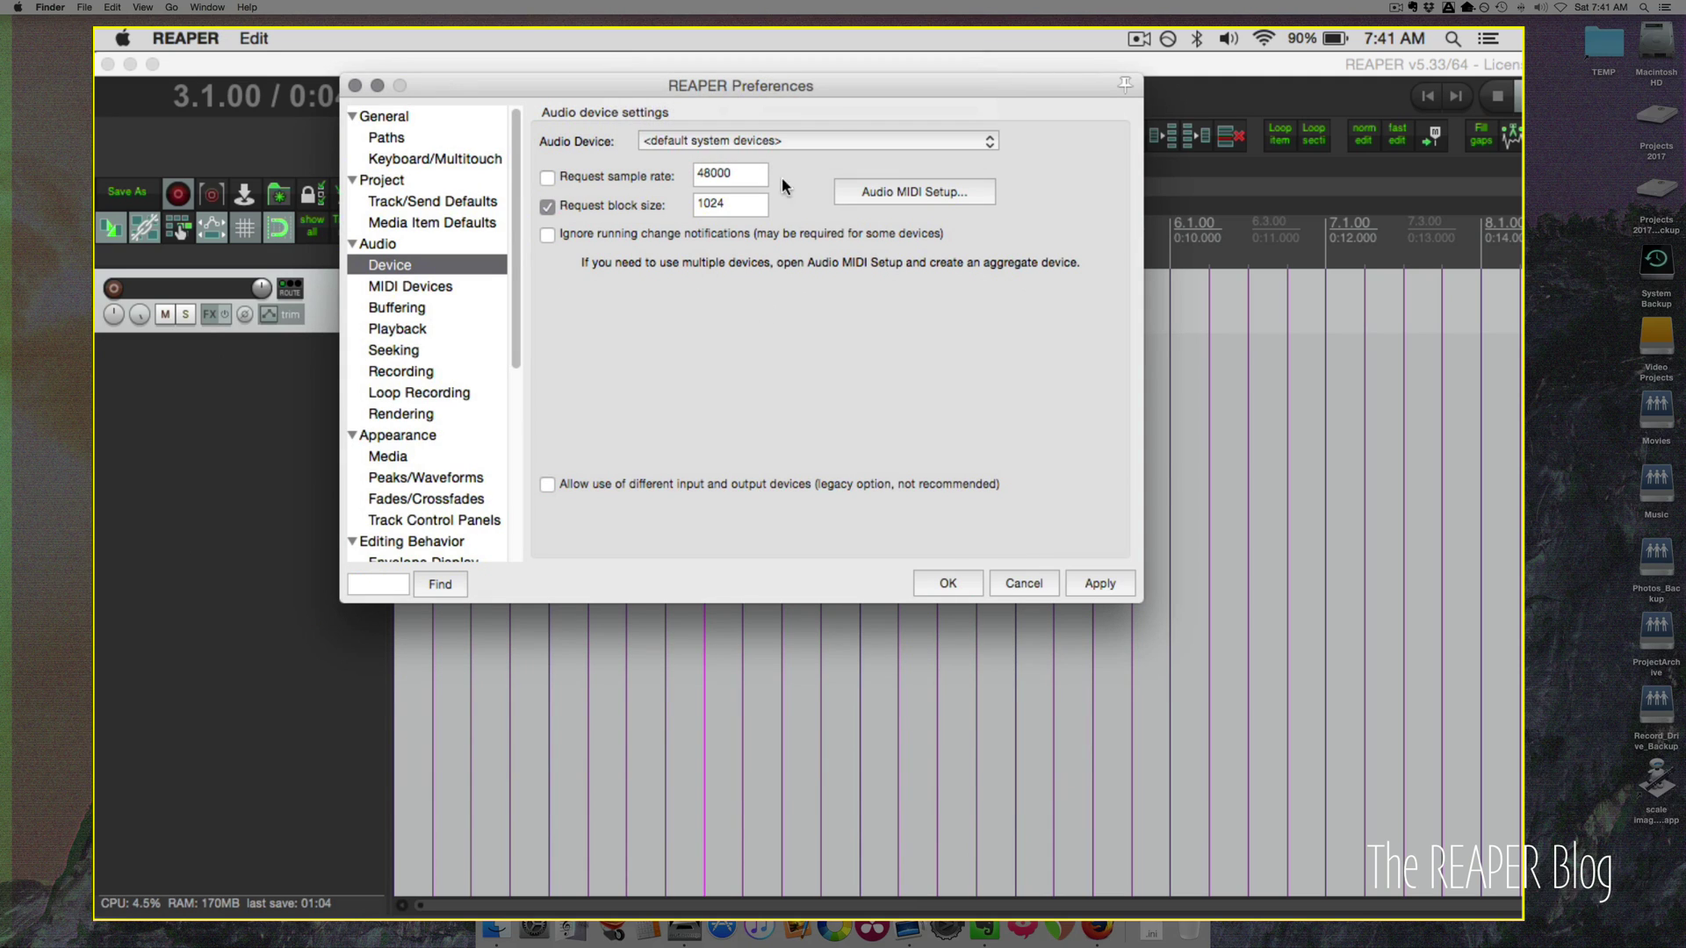
Clear the default path to save new projects in the path settings.
click(414, 118)
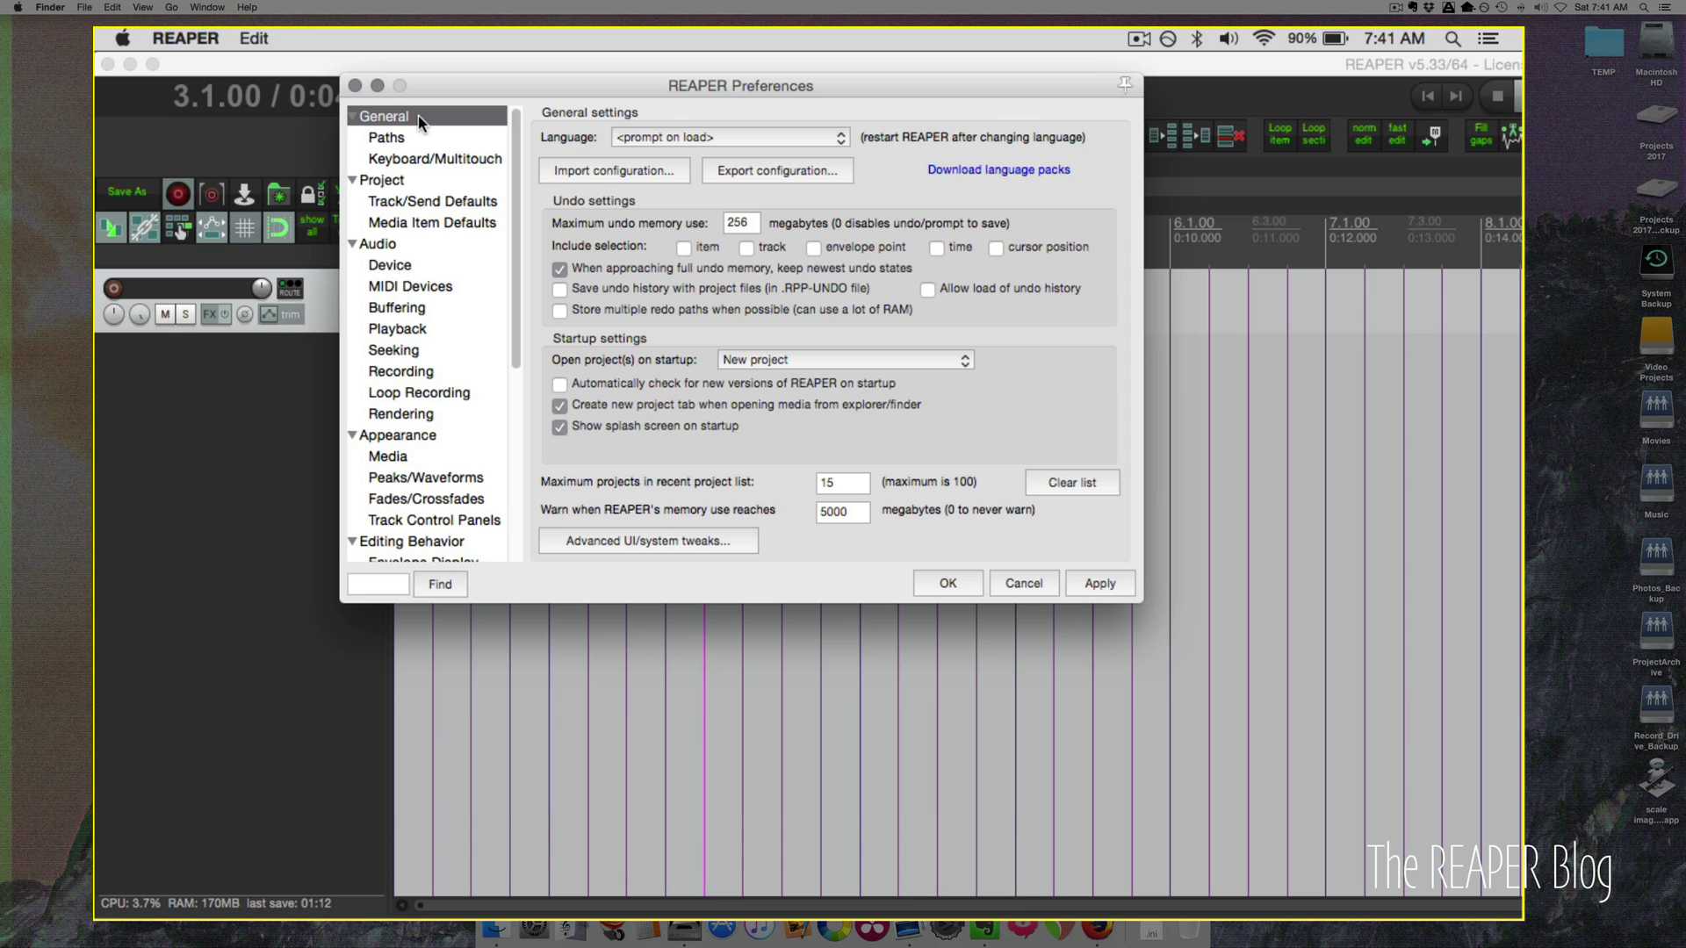
key(Down)
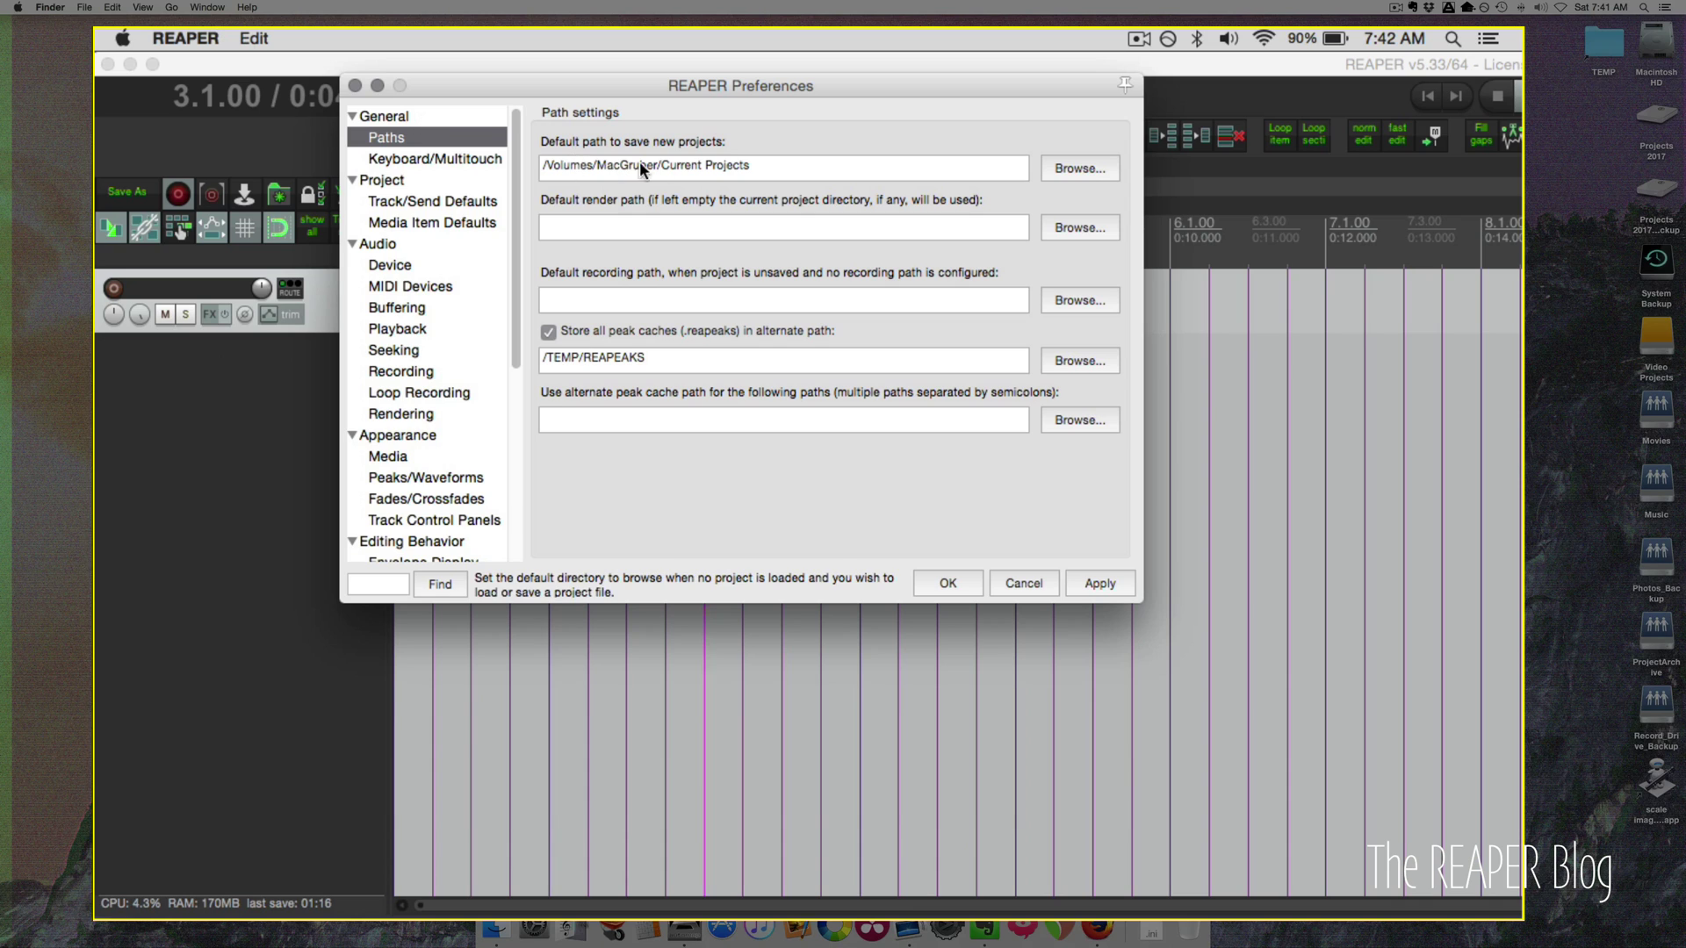
click(883, 171)
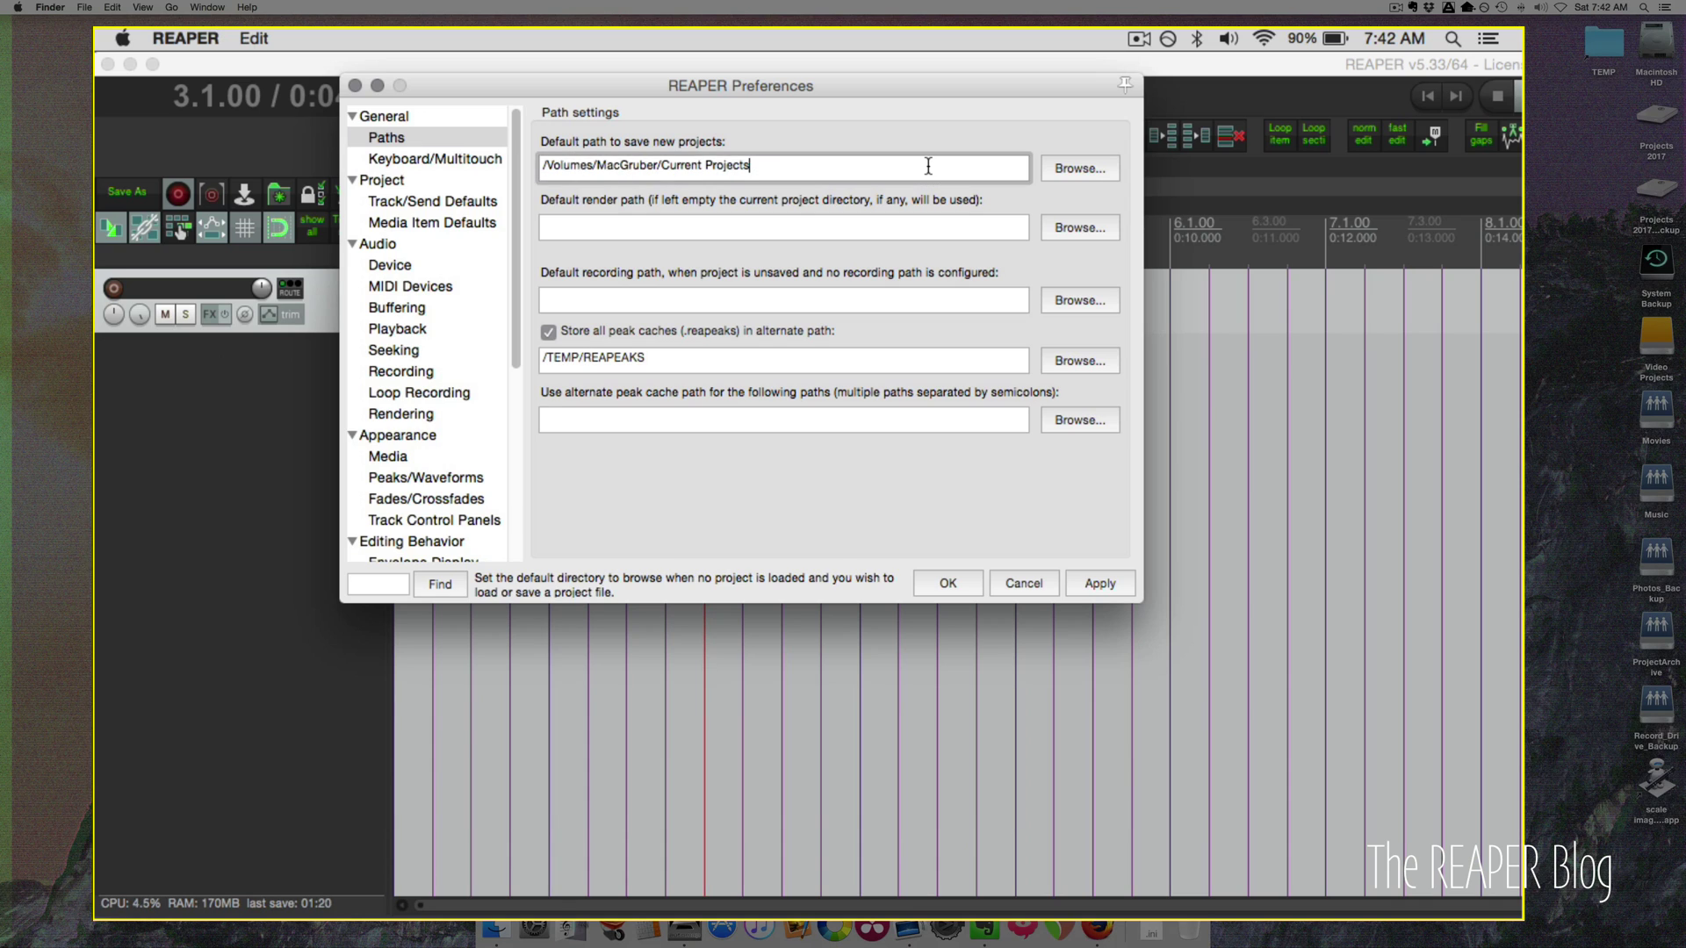
key(super+a)
key(BackSpace)
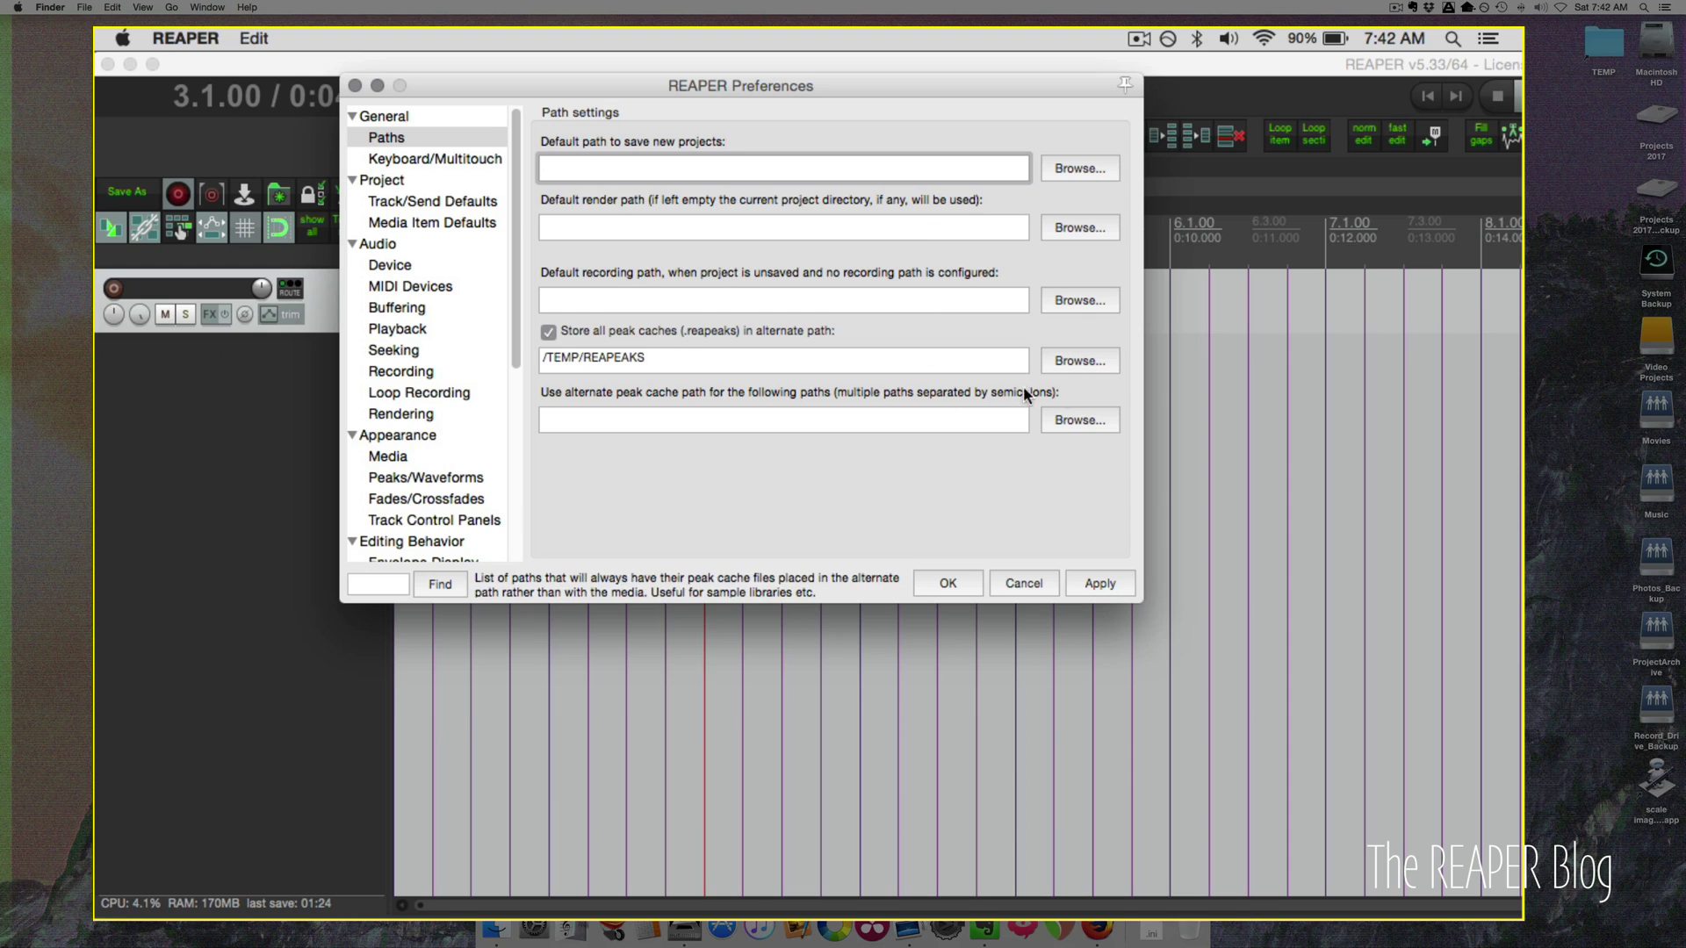
Set the alternate path for storing all peak caches to the REAPEAKS folder inside TEMP on the laptop's Desktop.
click(1078, 357)
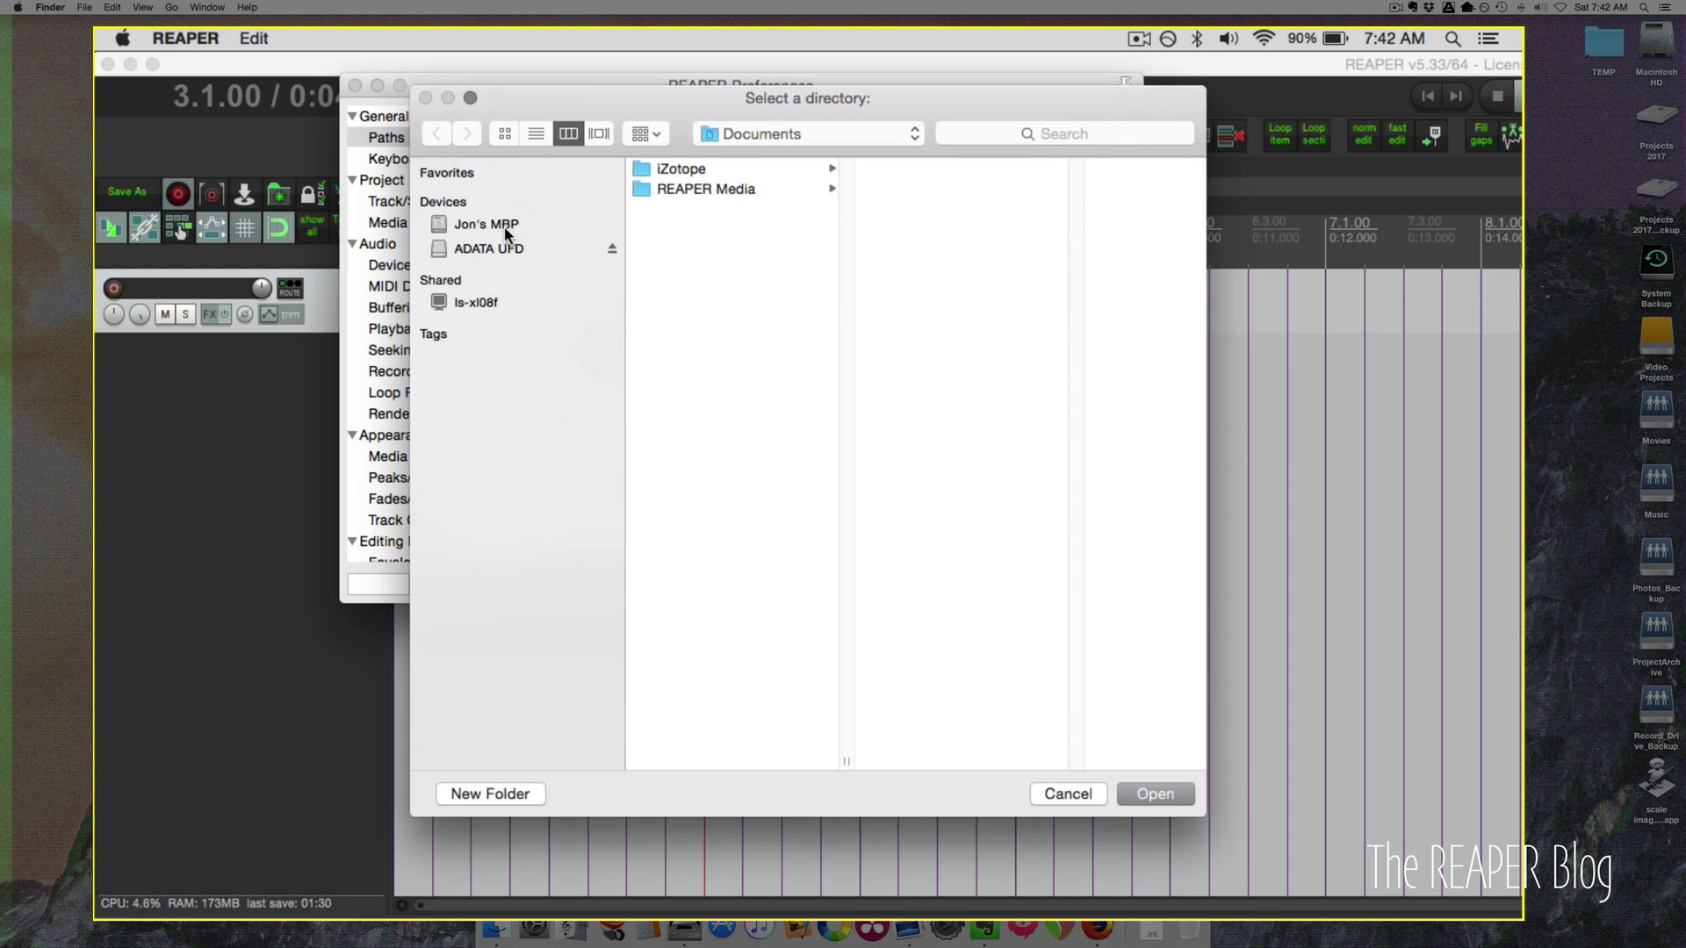
click(504, 225)
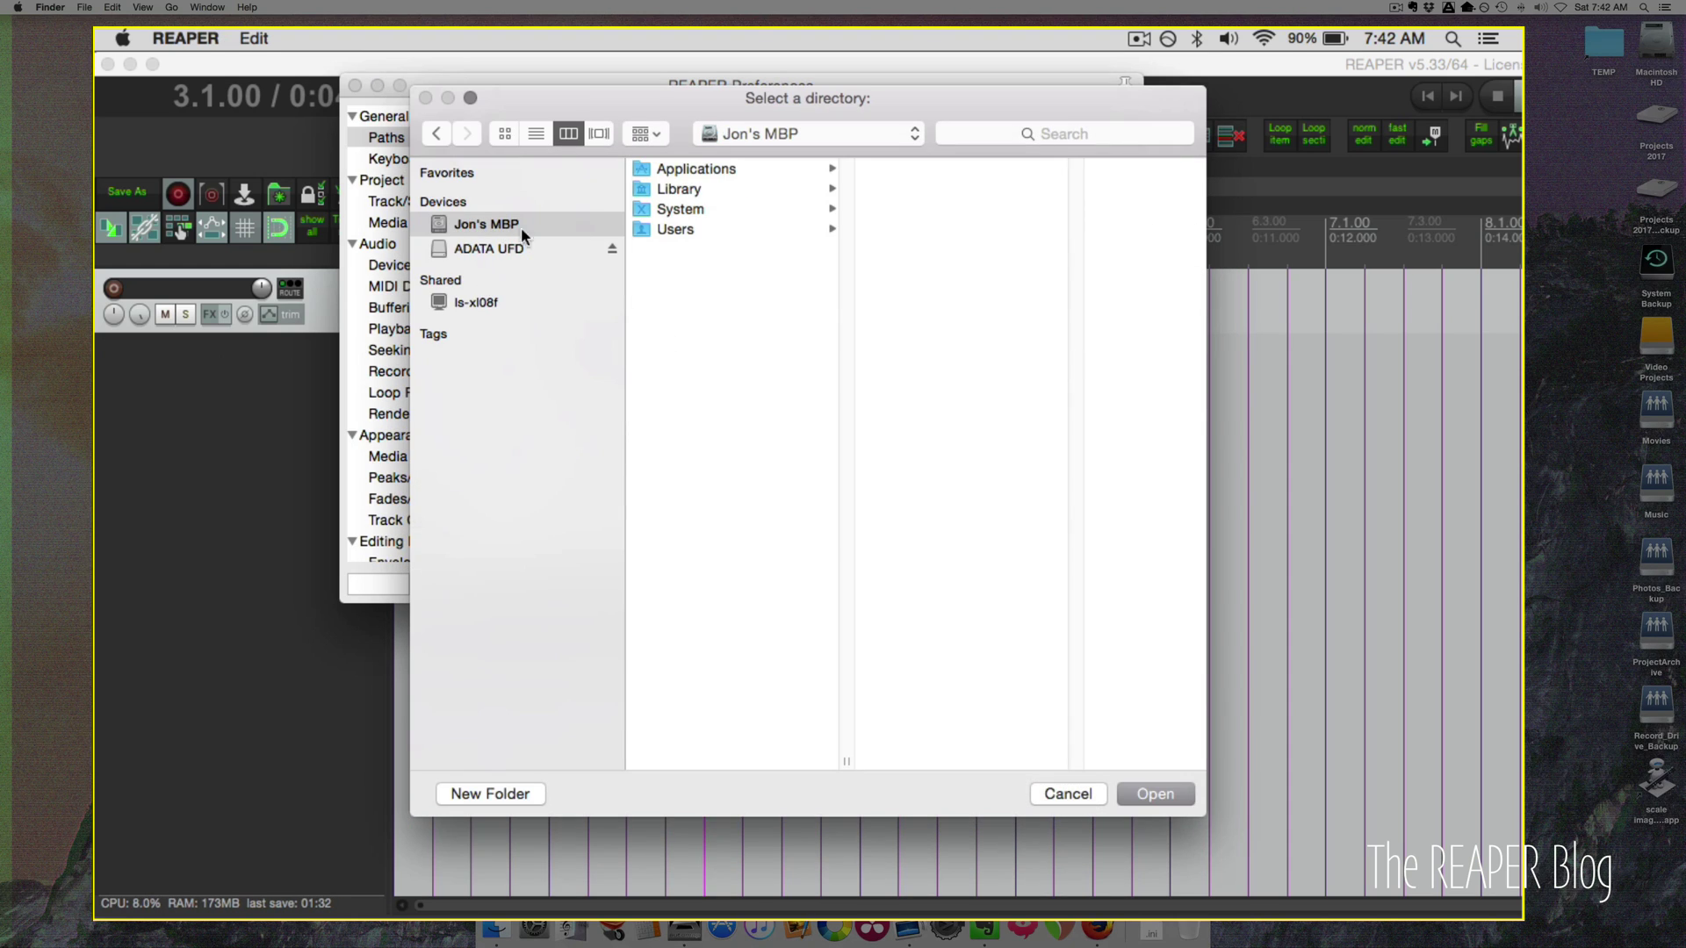
click(675, 229)
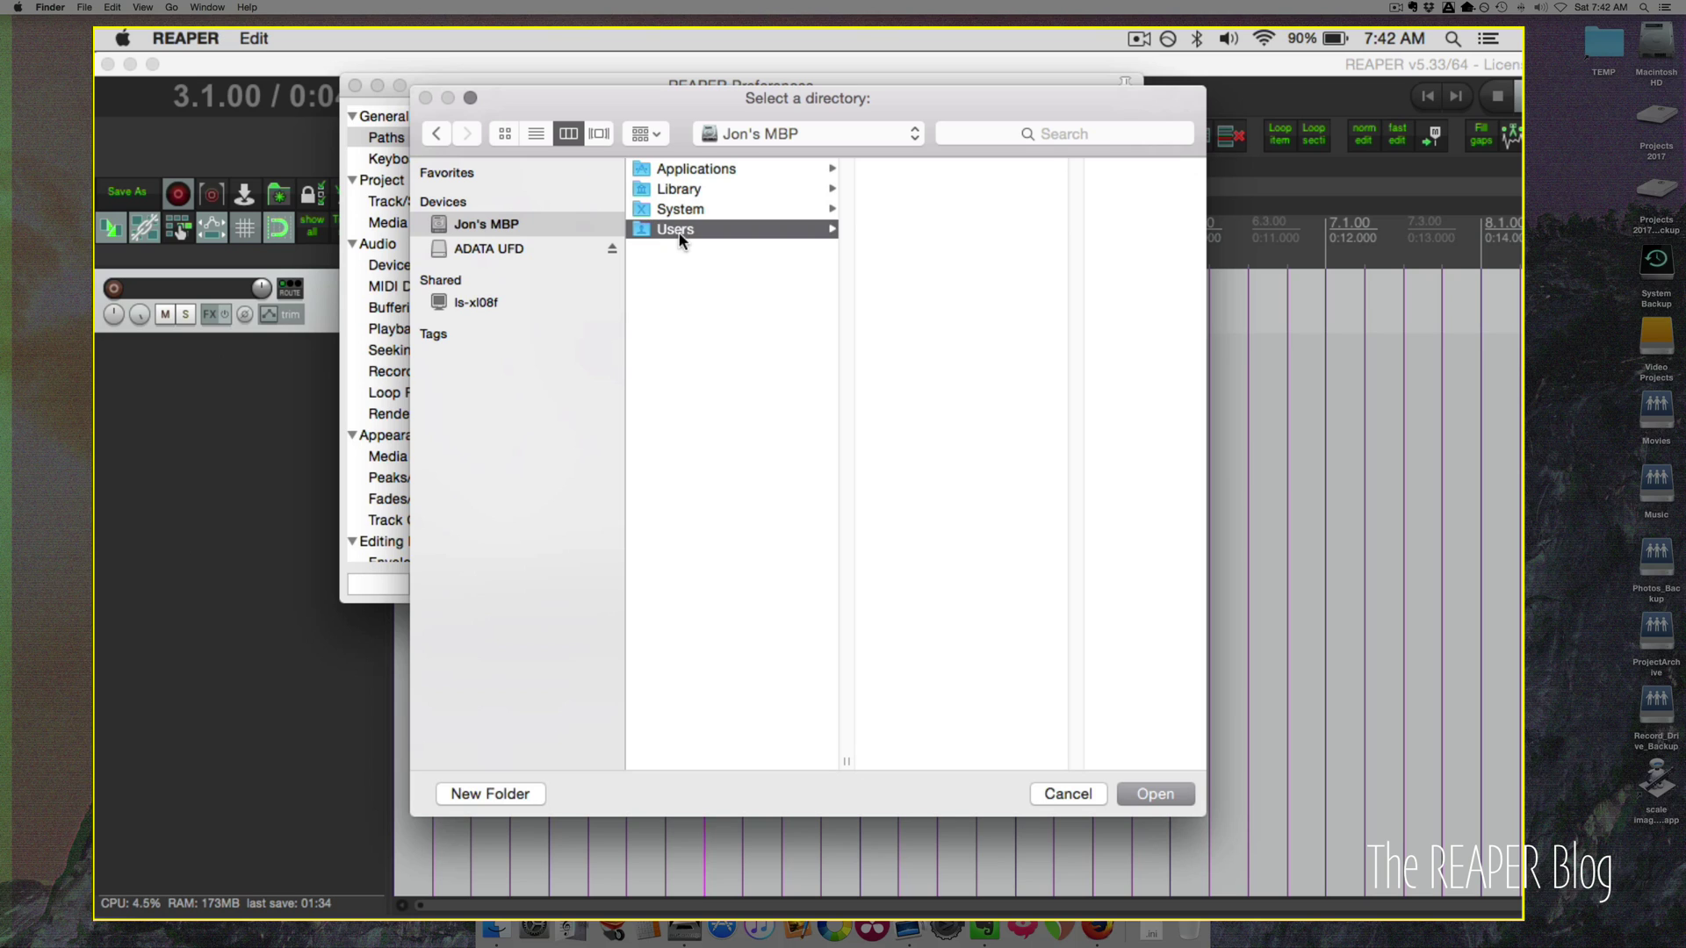
click(936, 190)
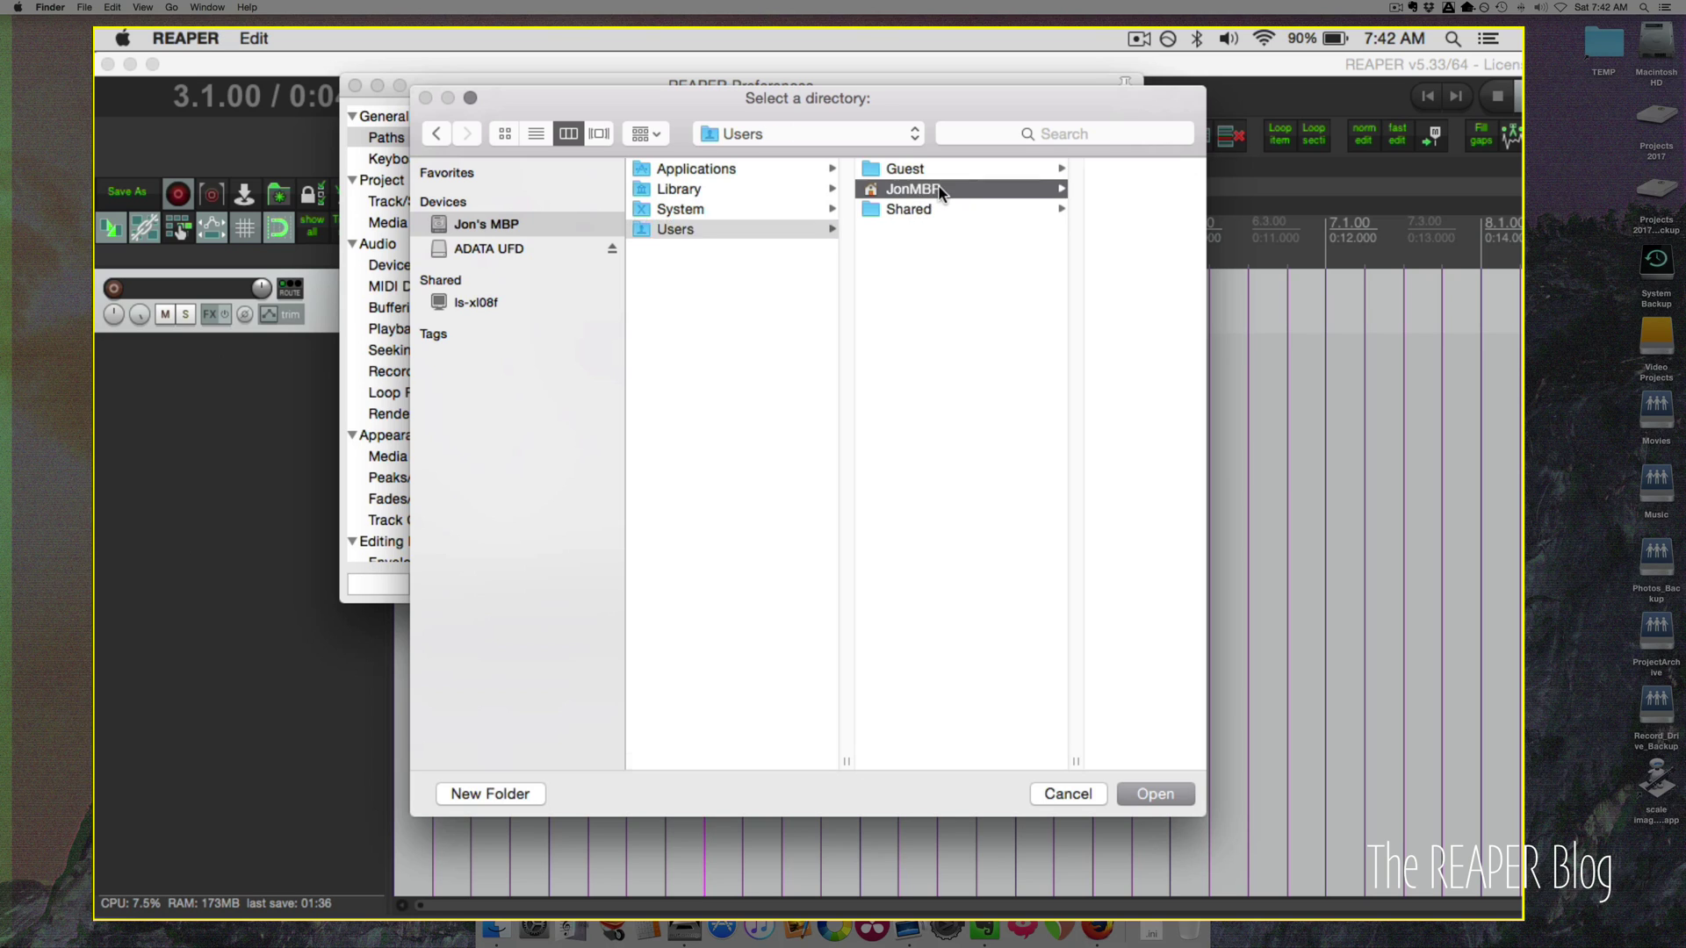
click(1019, 188)
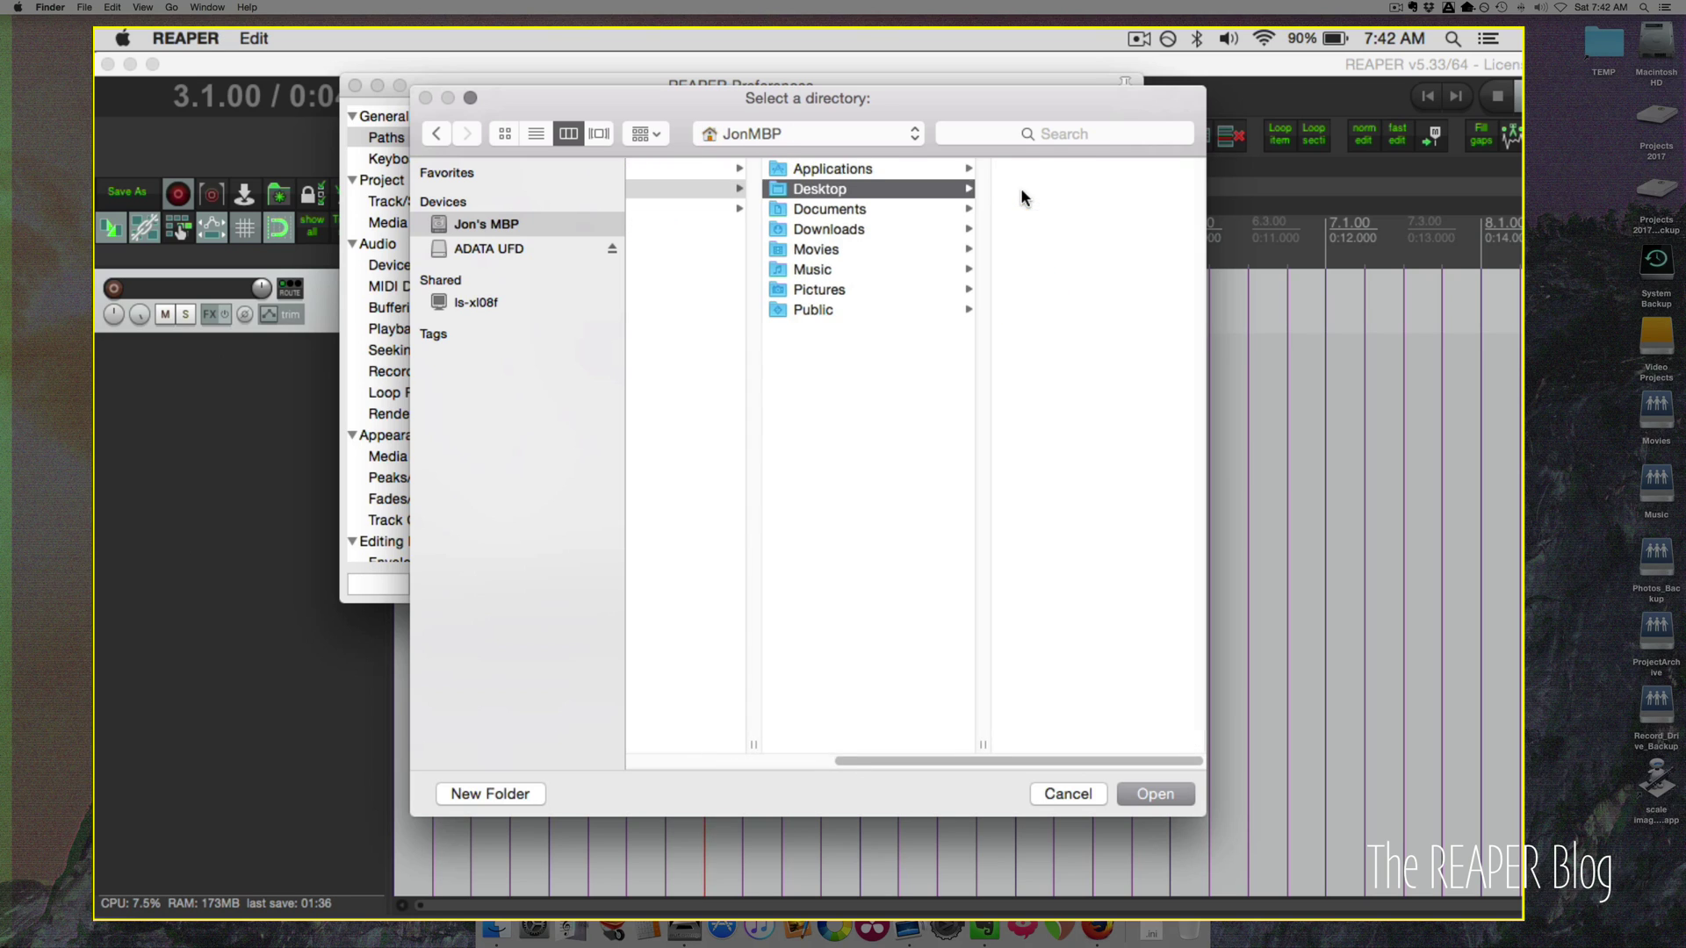
click(1040, 168)
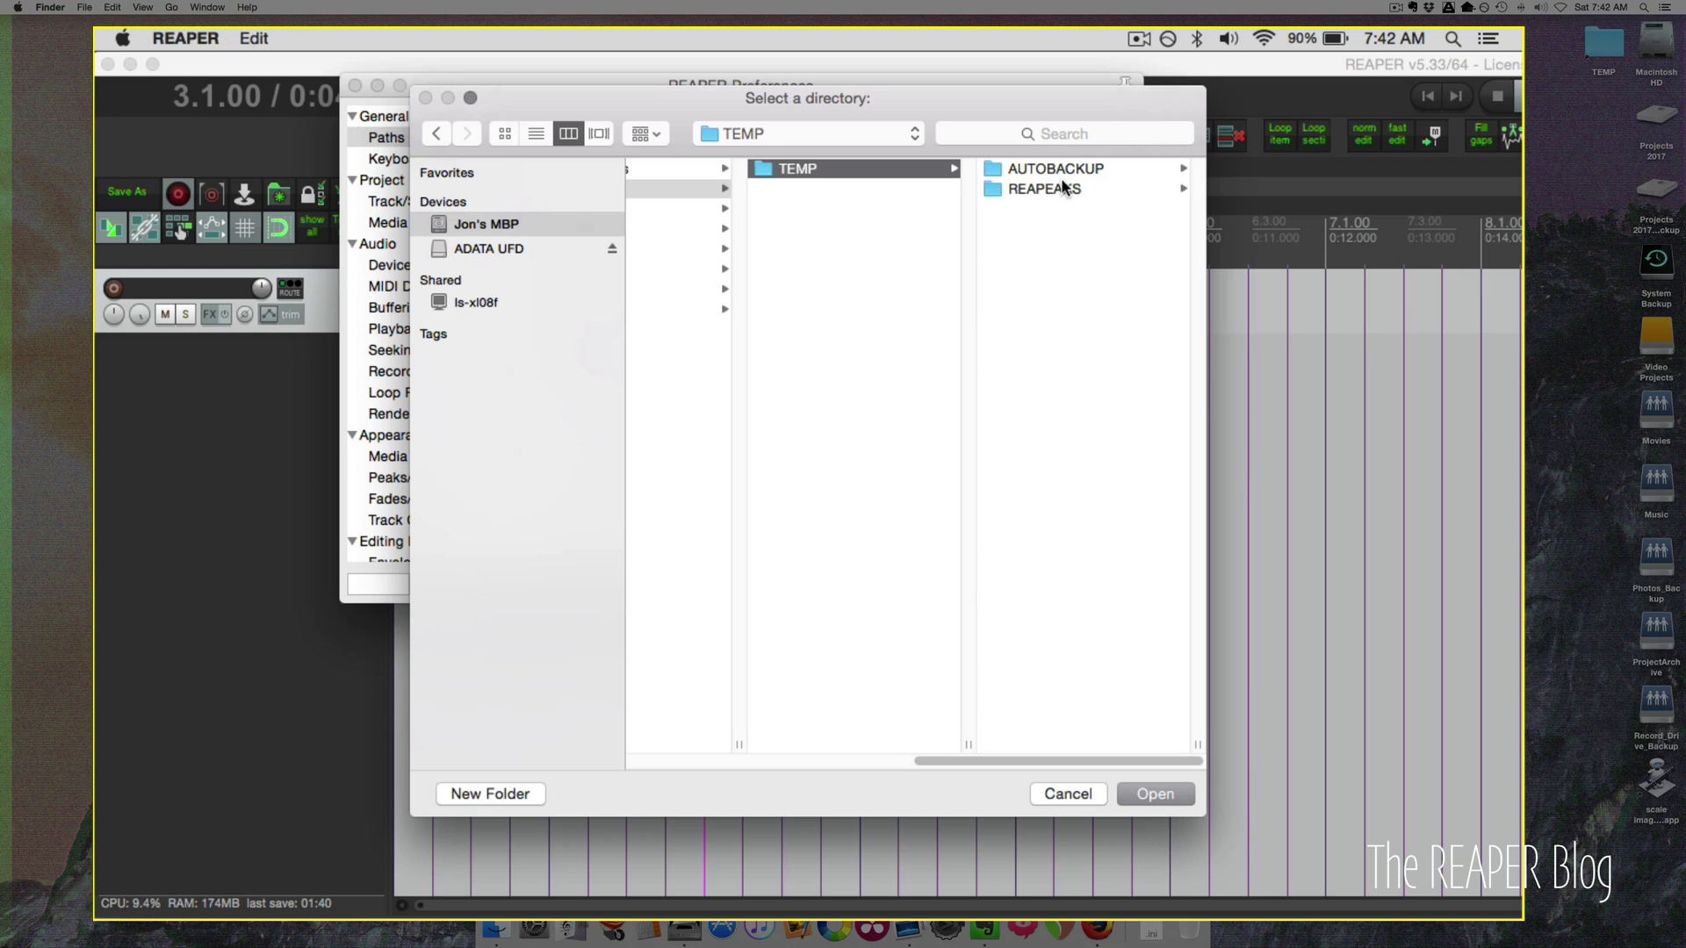
mouse_move(975, 97)
mouse_down()
mouse_move(1003, 459)
mouse_move(968, 114)
mouse_up()
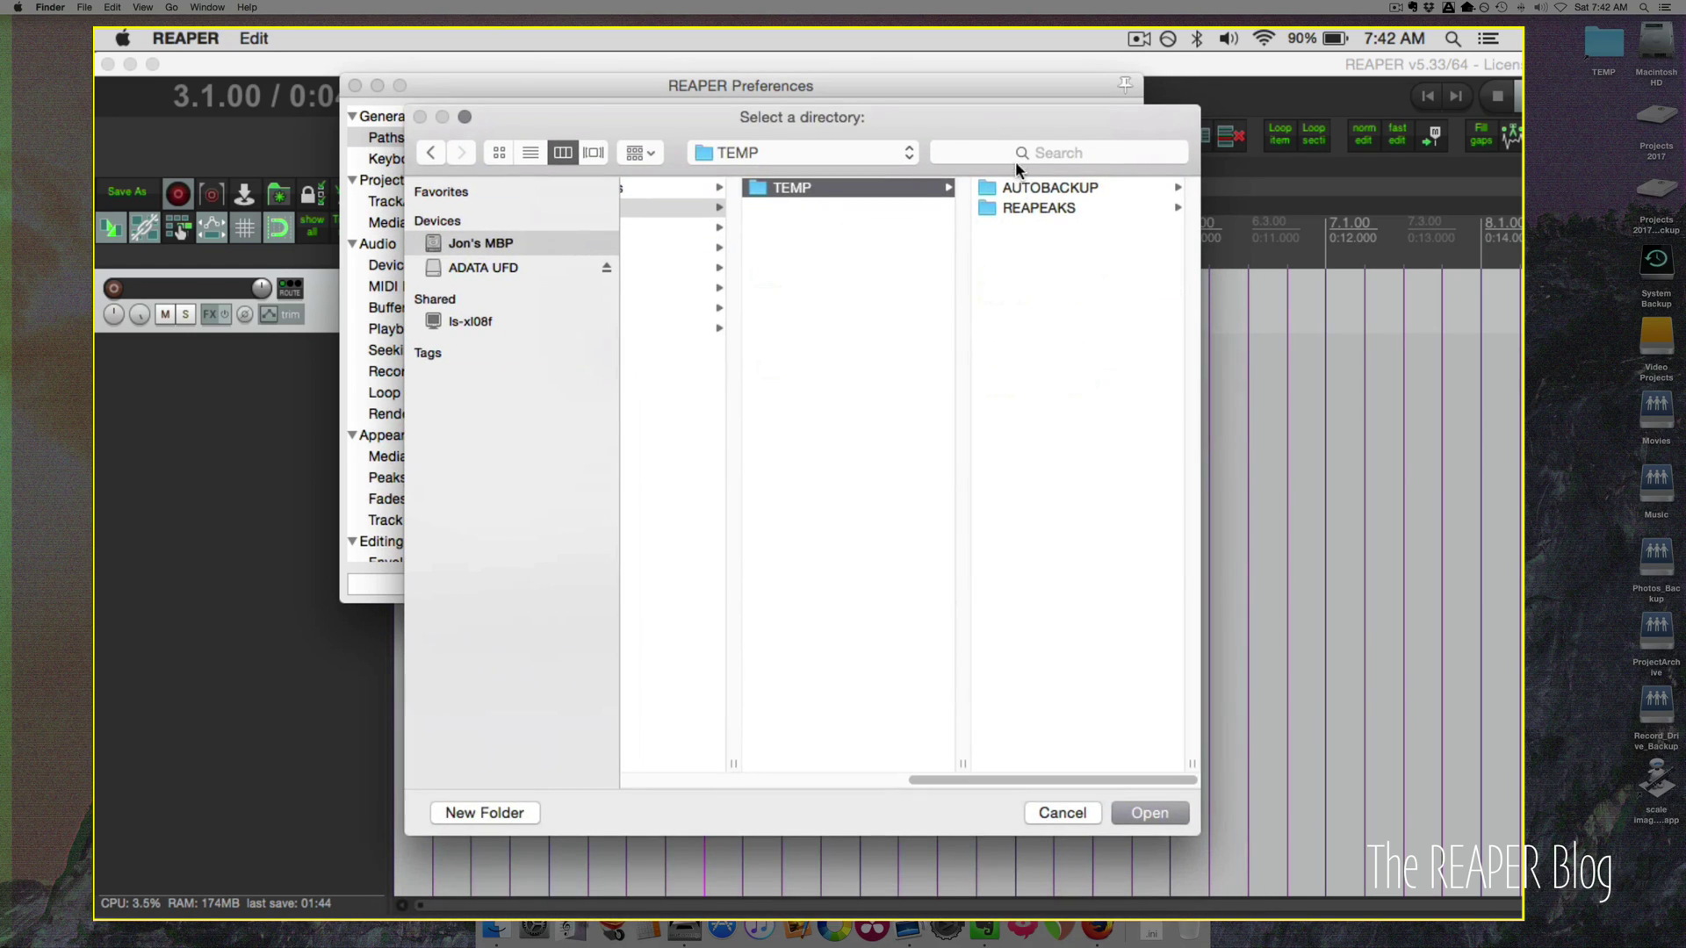
click(1011, 210)
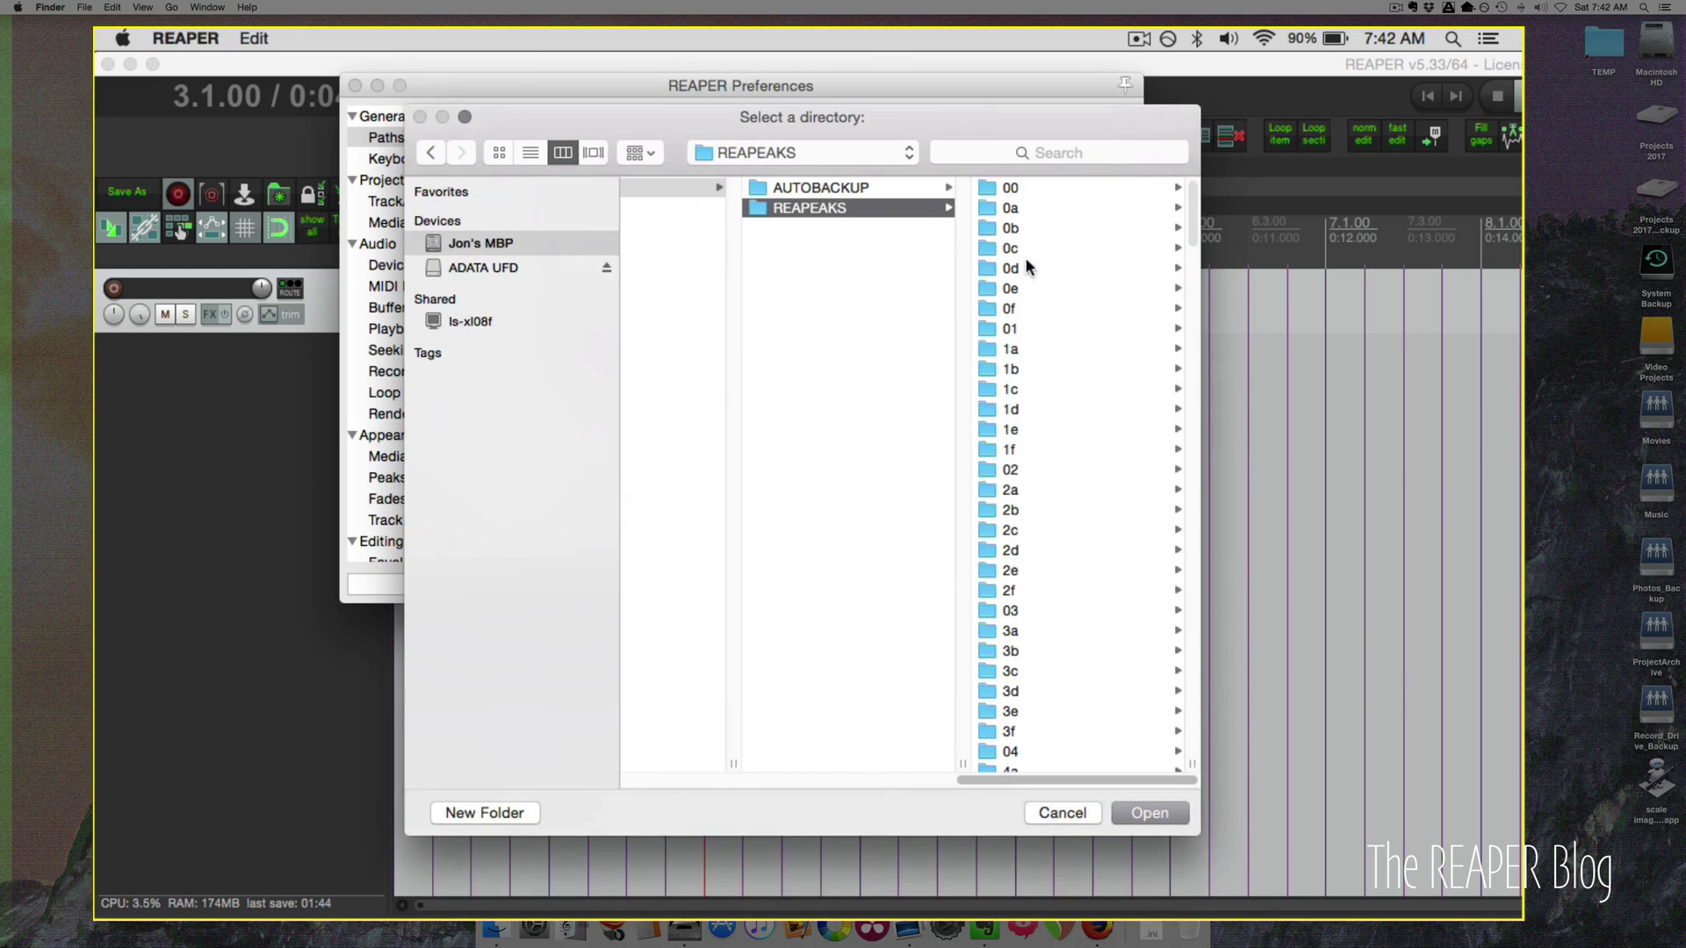
click(1149, 813)
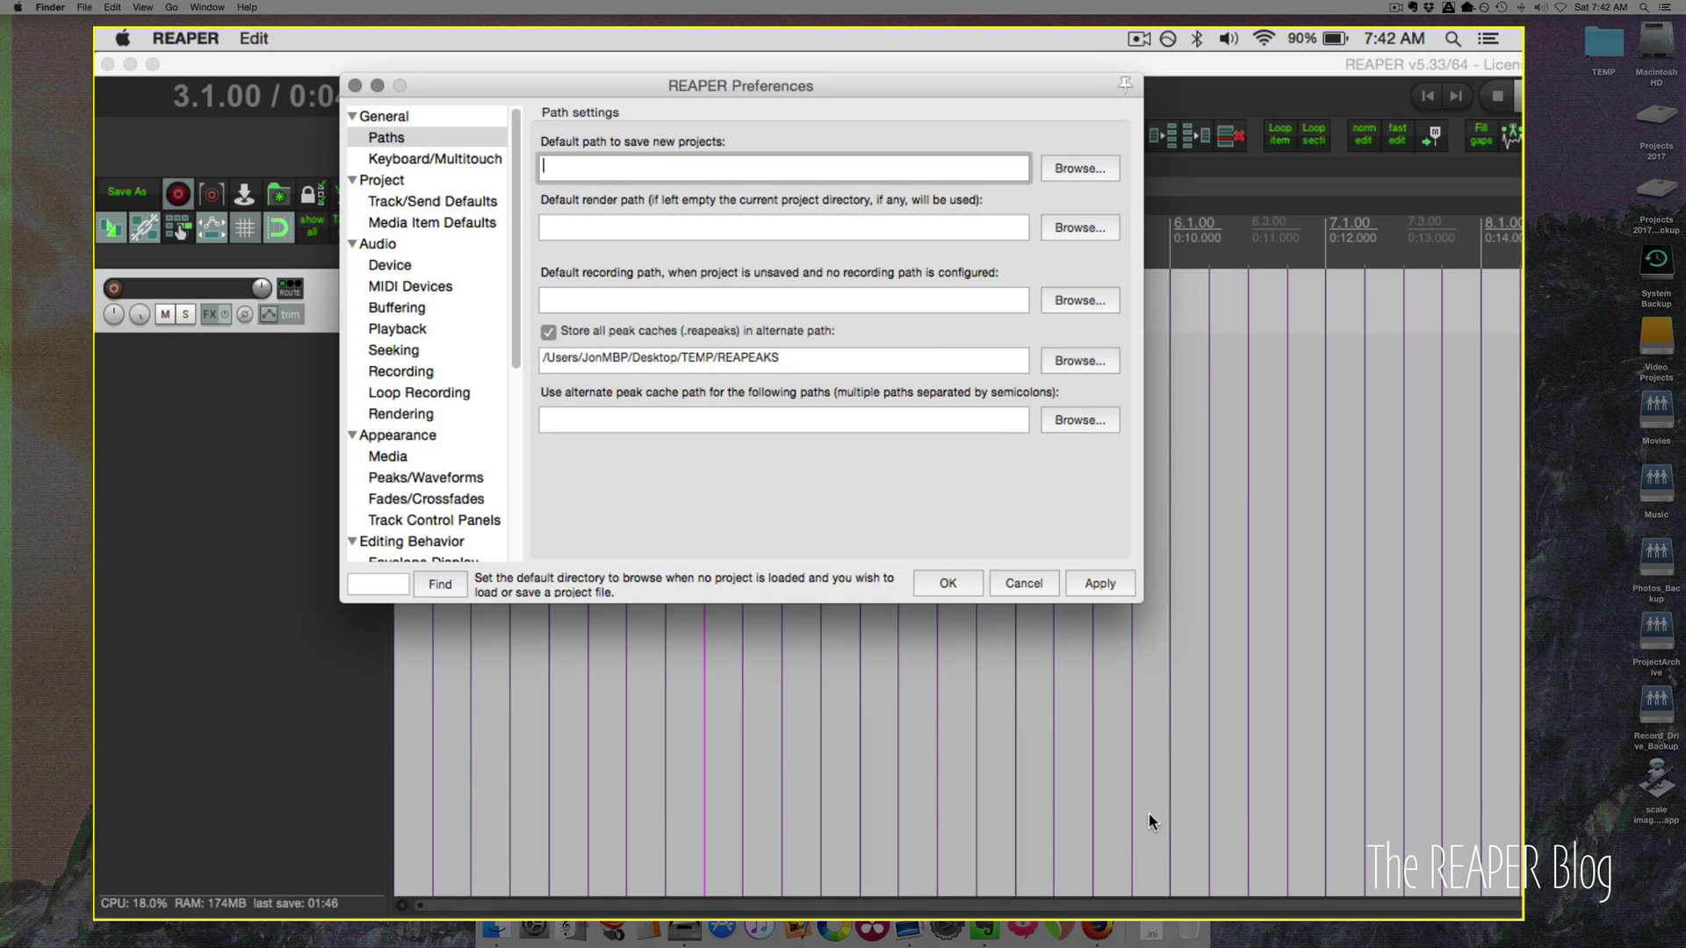
Set the additional directory for timestamped project backups to the AUTOBACKUP folder inside TEMP on the laptop's Desktop.
click(398, 173)
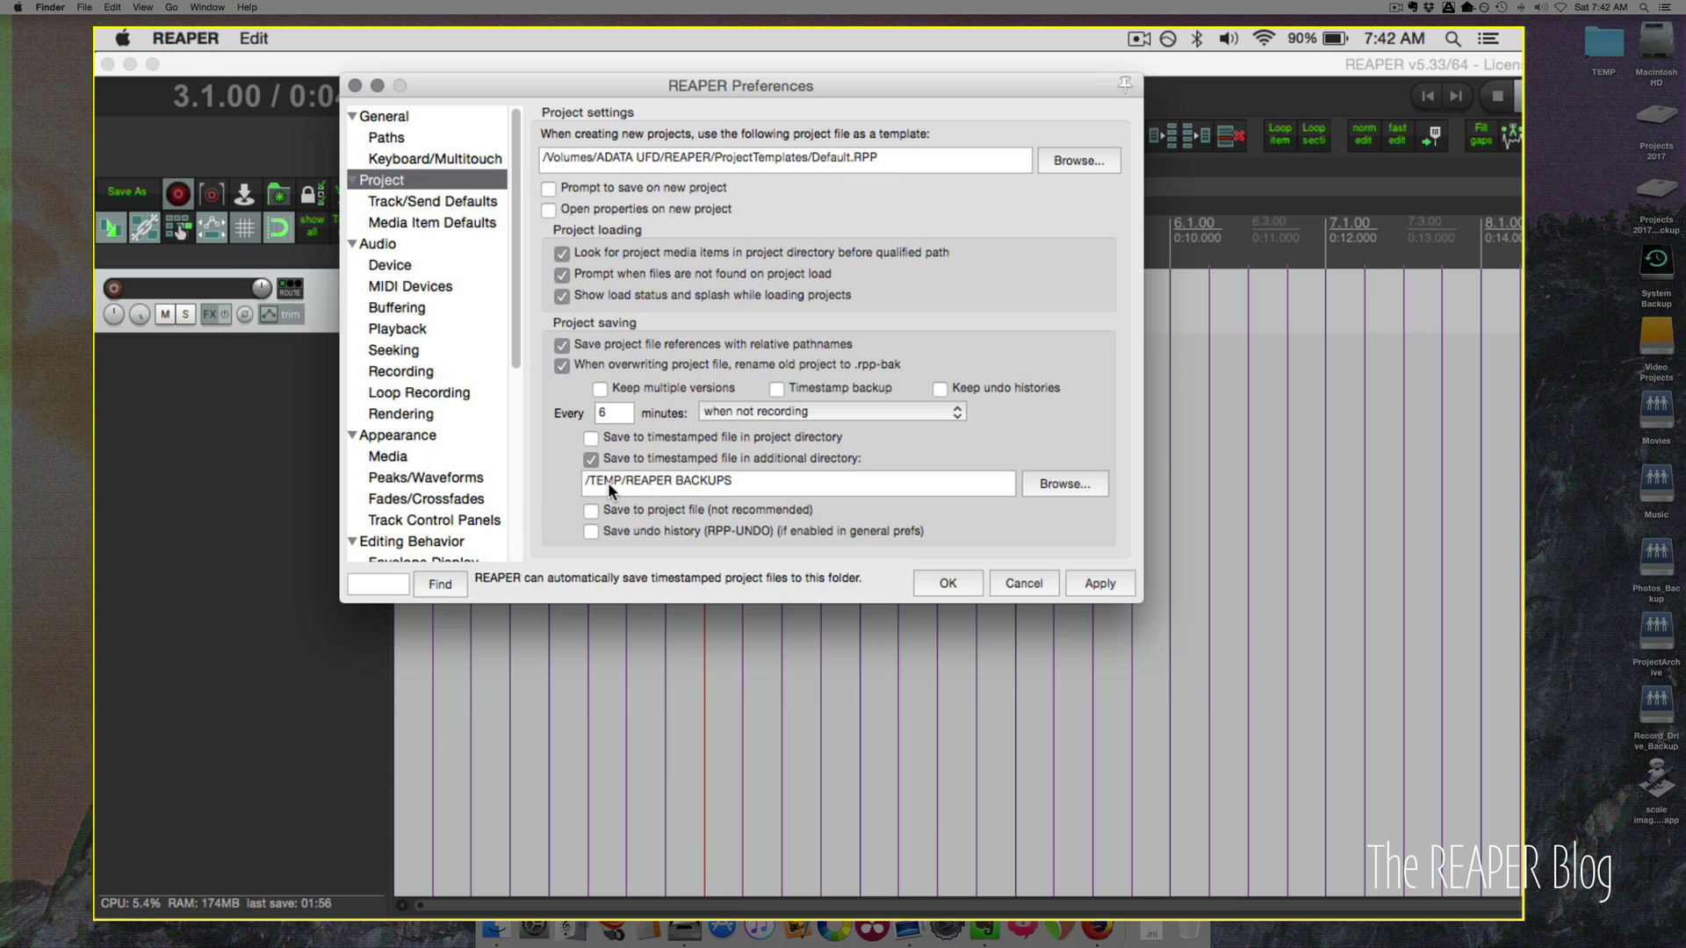
click(1066, 483)
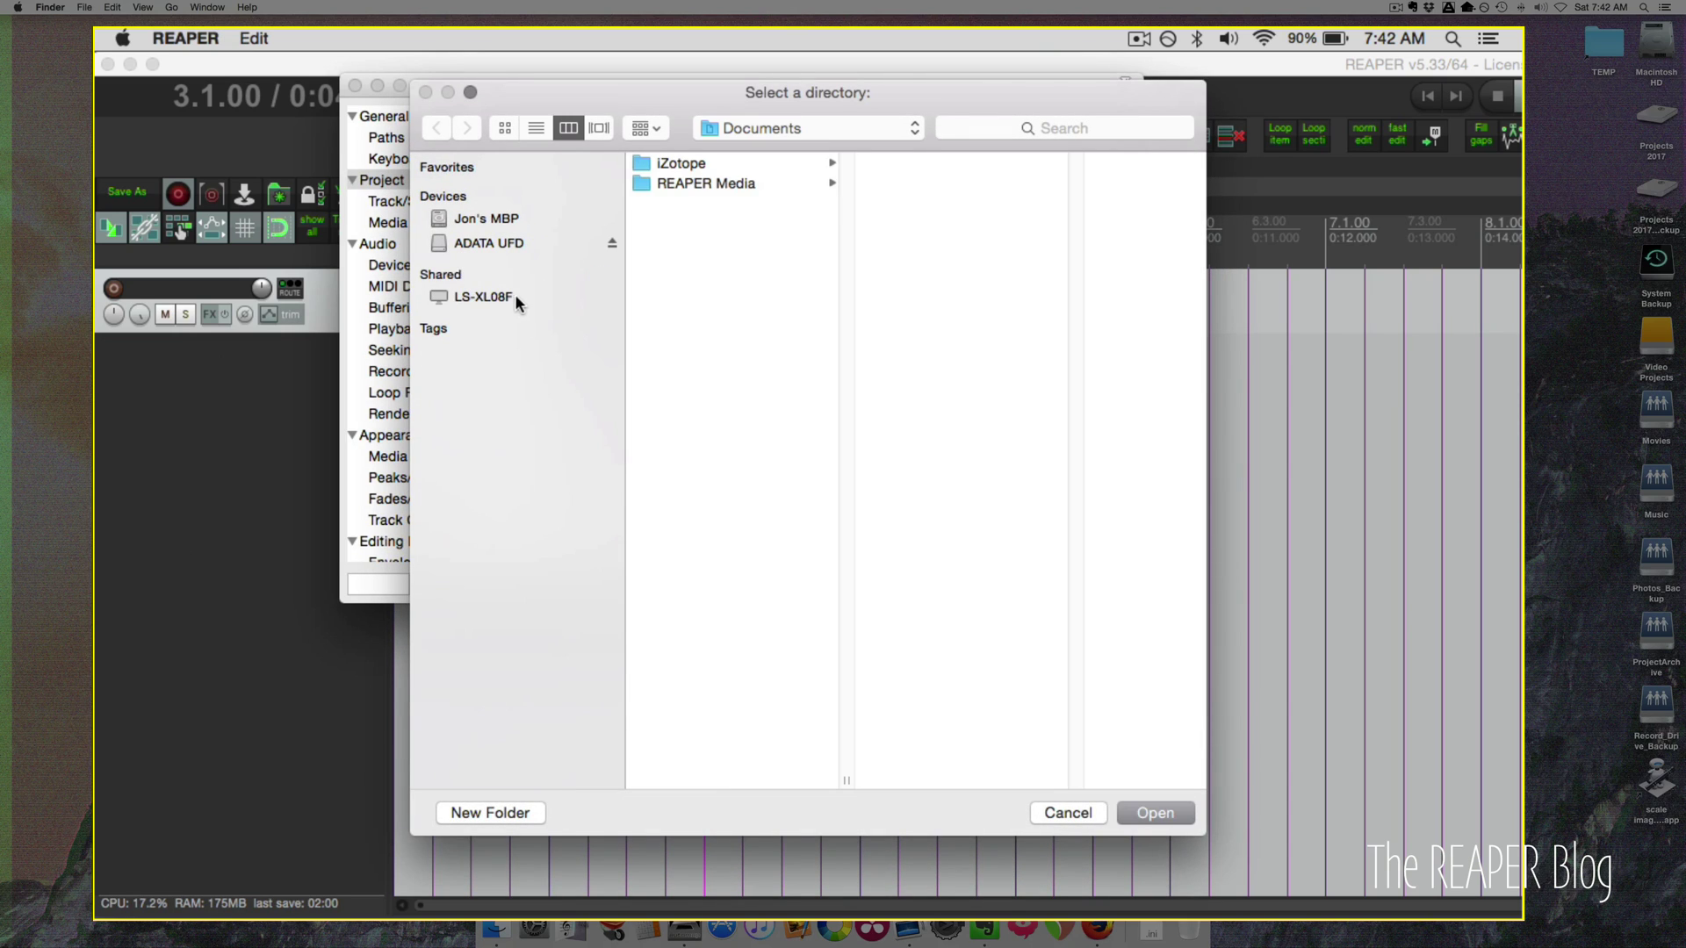
click(745, 134)
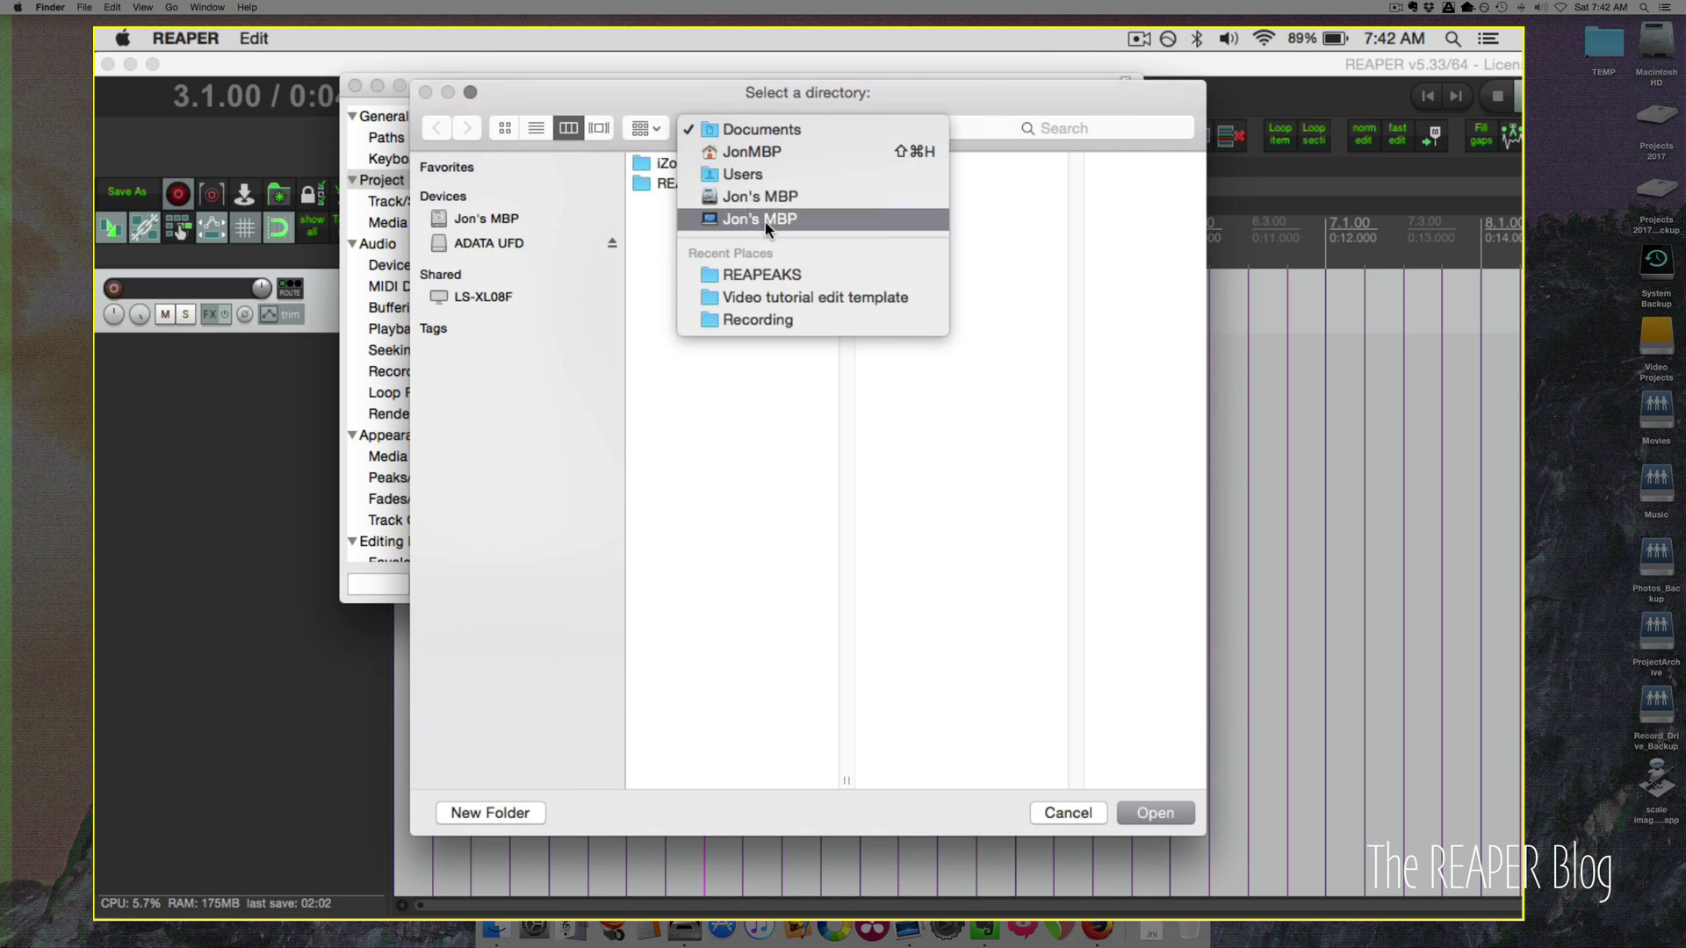
click(787, 156)
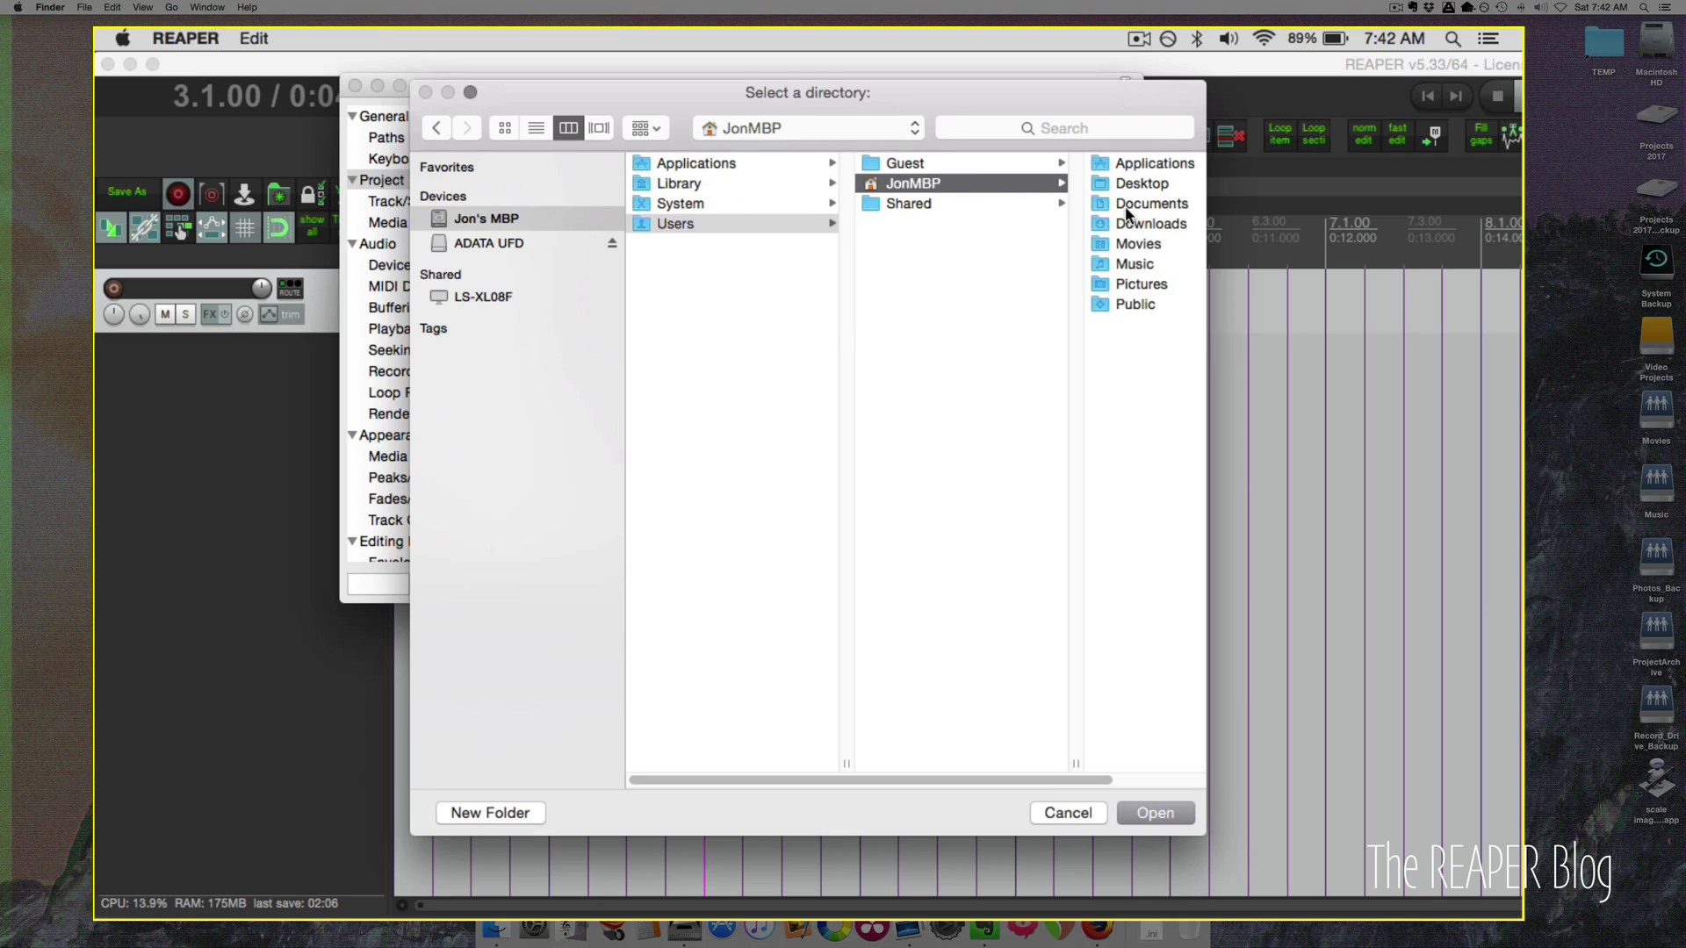
click(1145, 186)
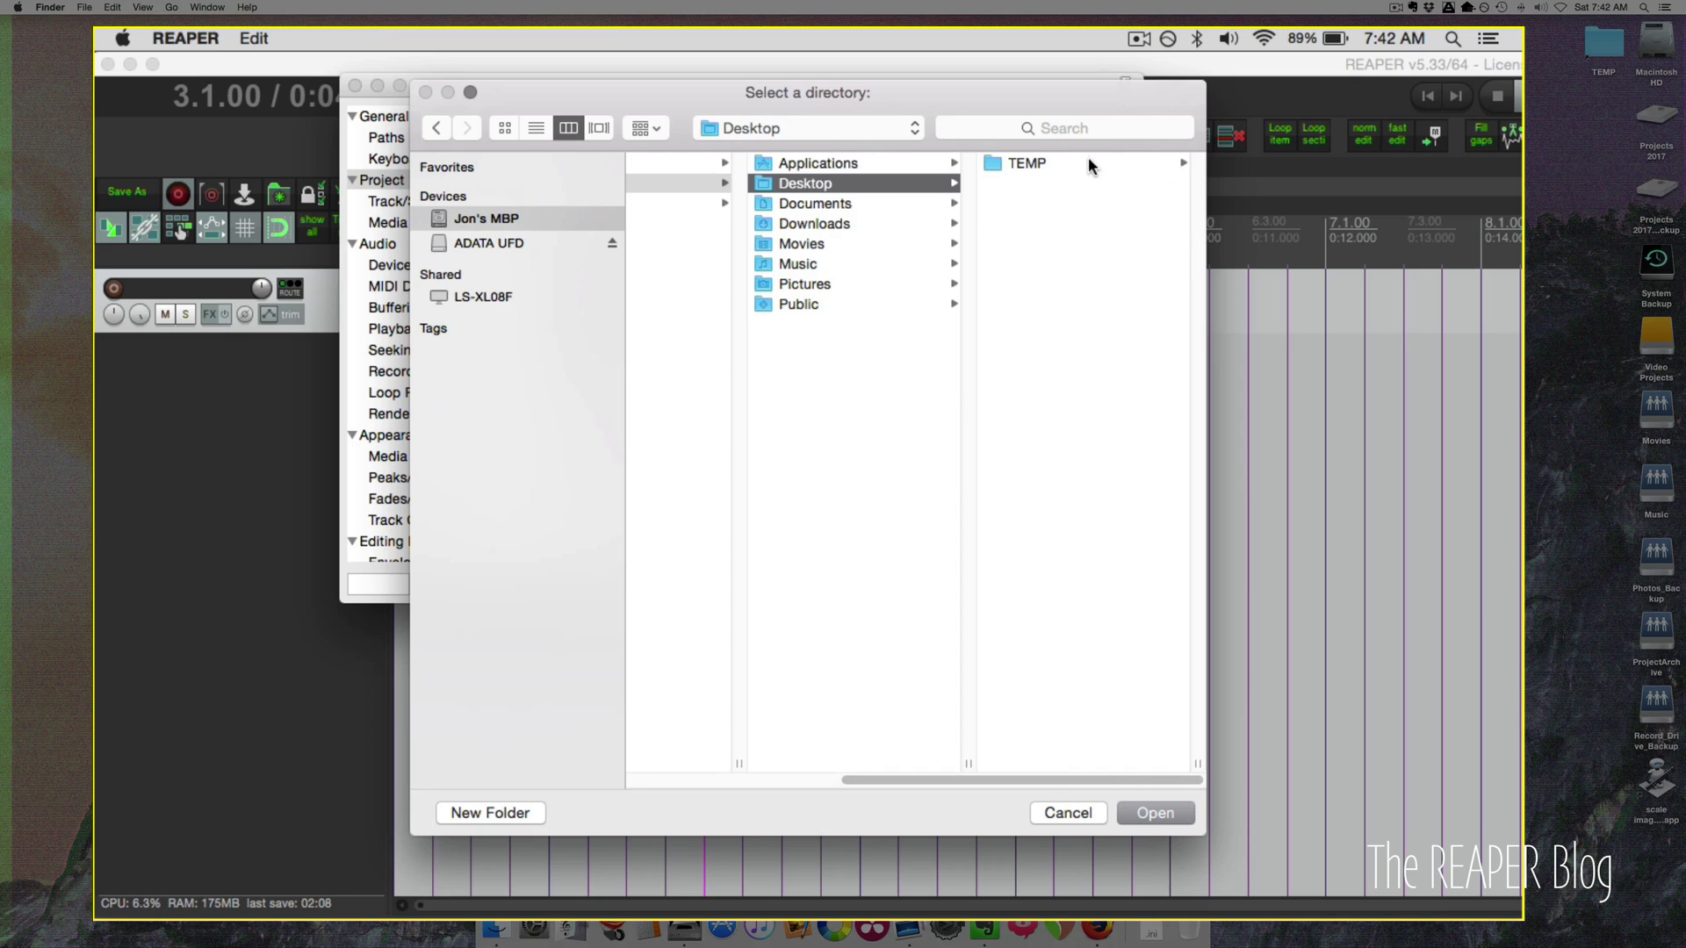
click(1086, 164)
click(1079, 166)
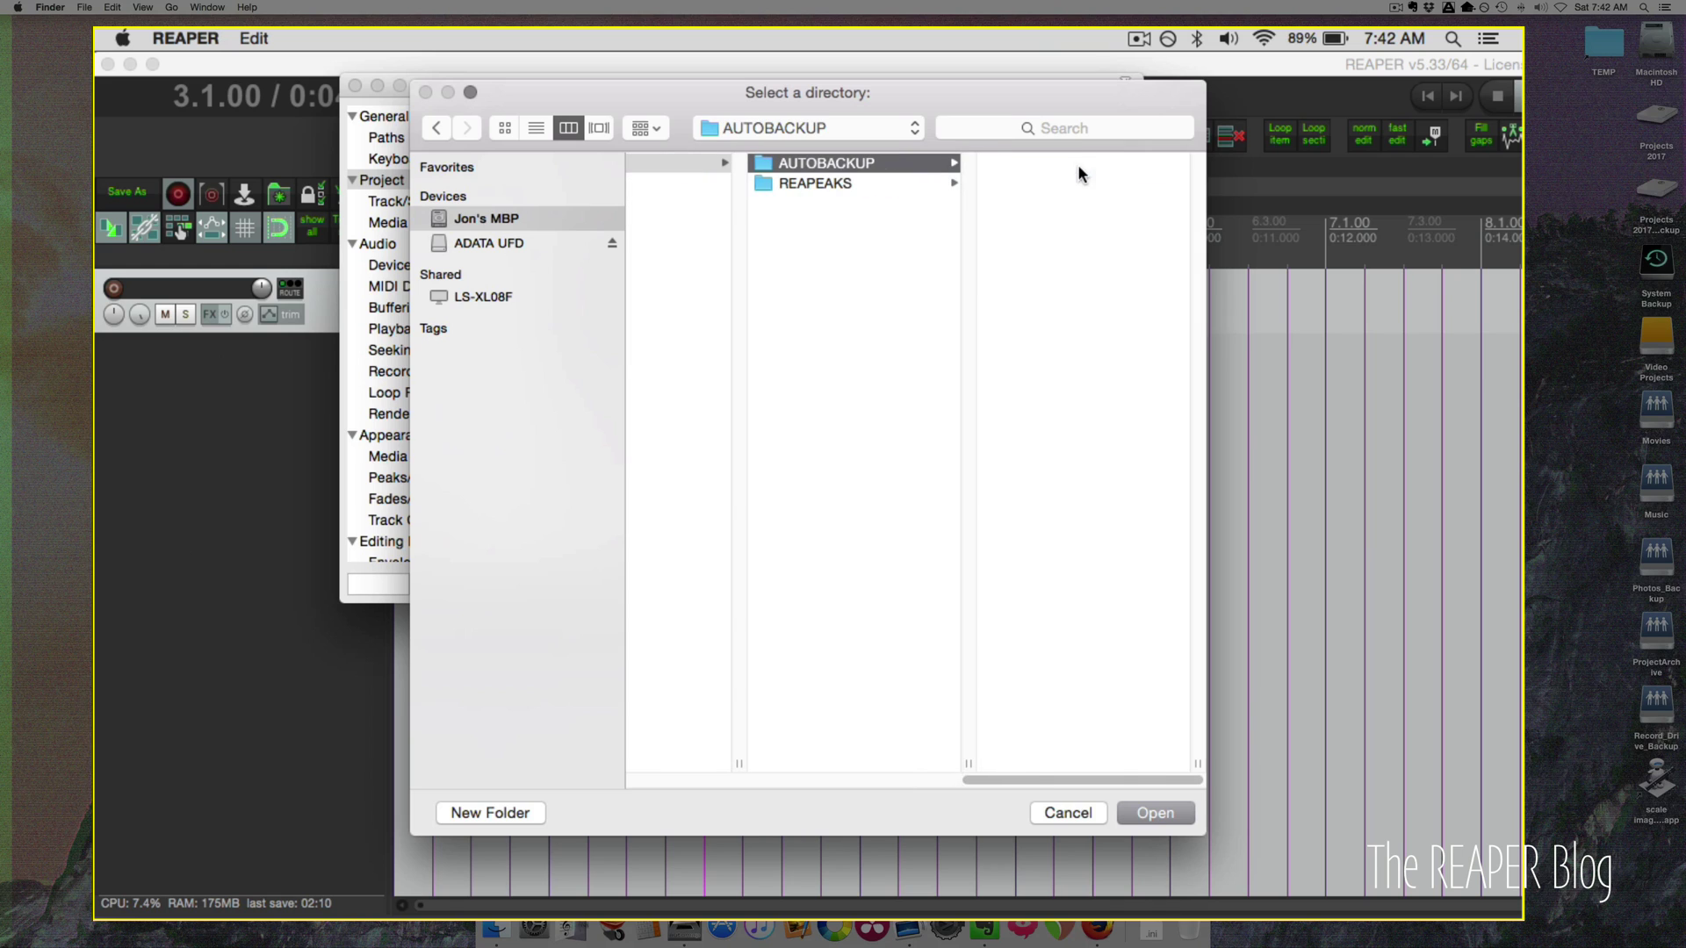
click(1158, 810)
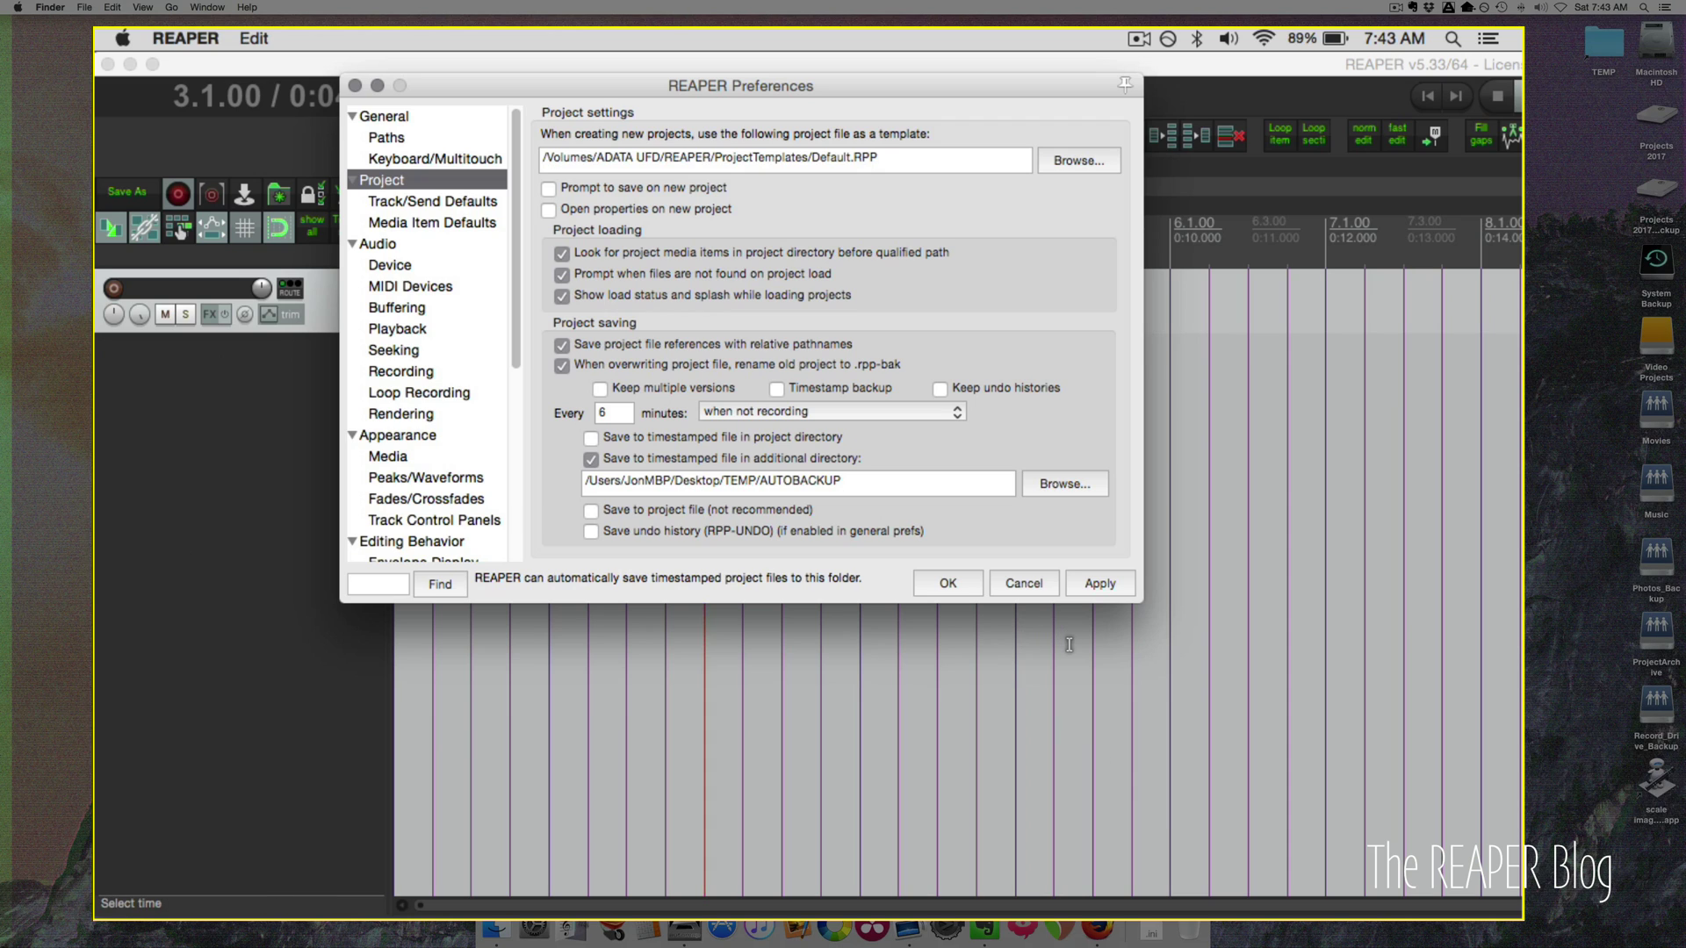
Review the track and media item defaults and the audio preferences from Device and MIDI Devices through Seeking.
click(440, 204)
key(Down)
key(Down)
key(Down)
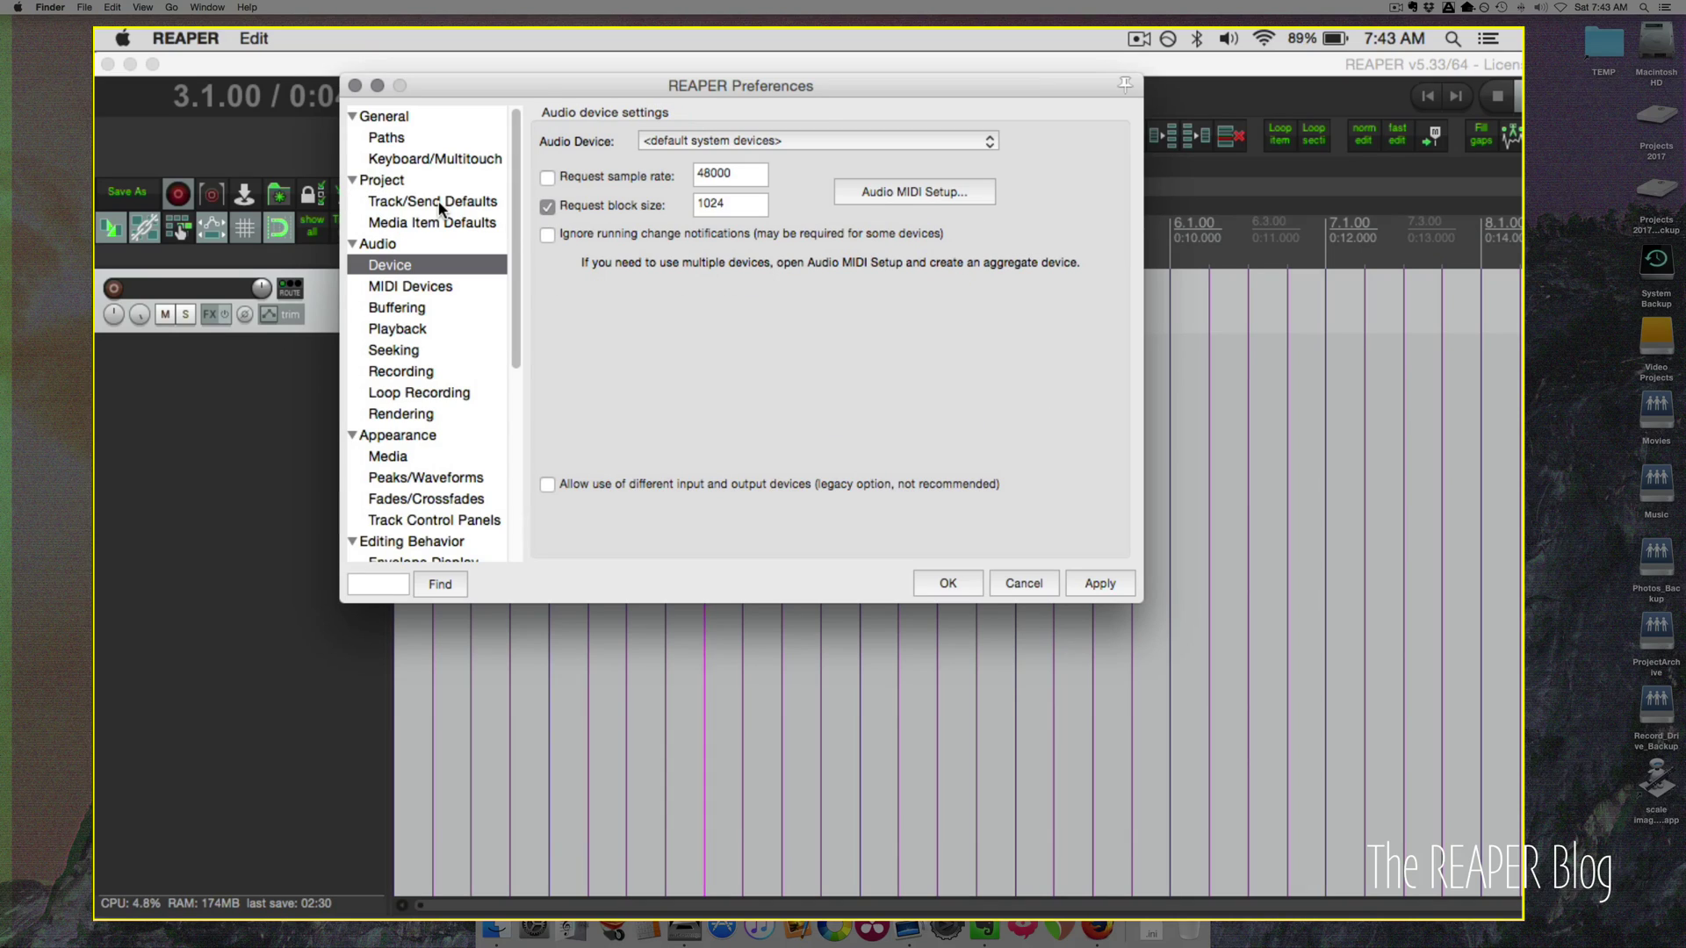
key(Down)
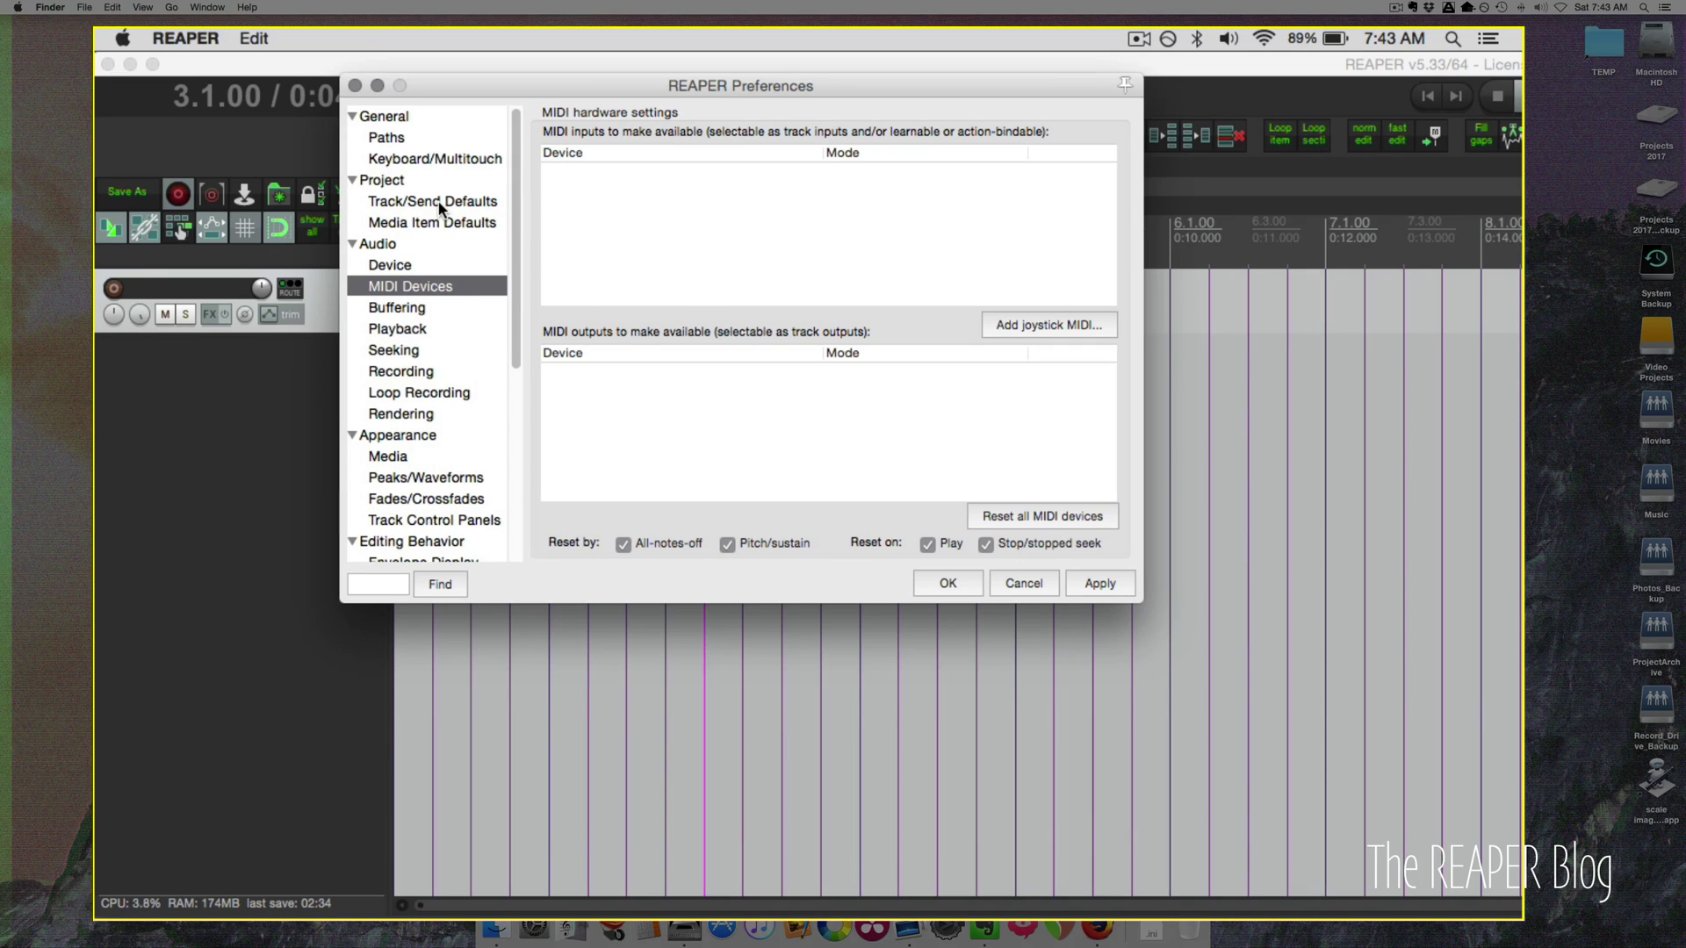
key(Down)
key(Down)
key(Down)
key(Down)
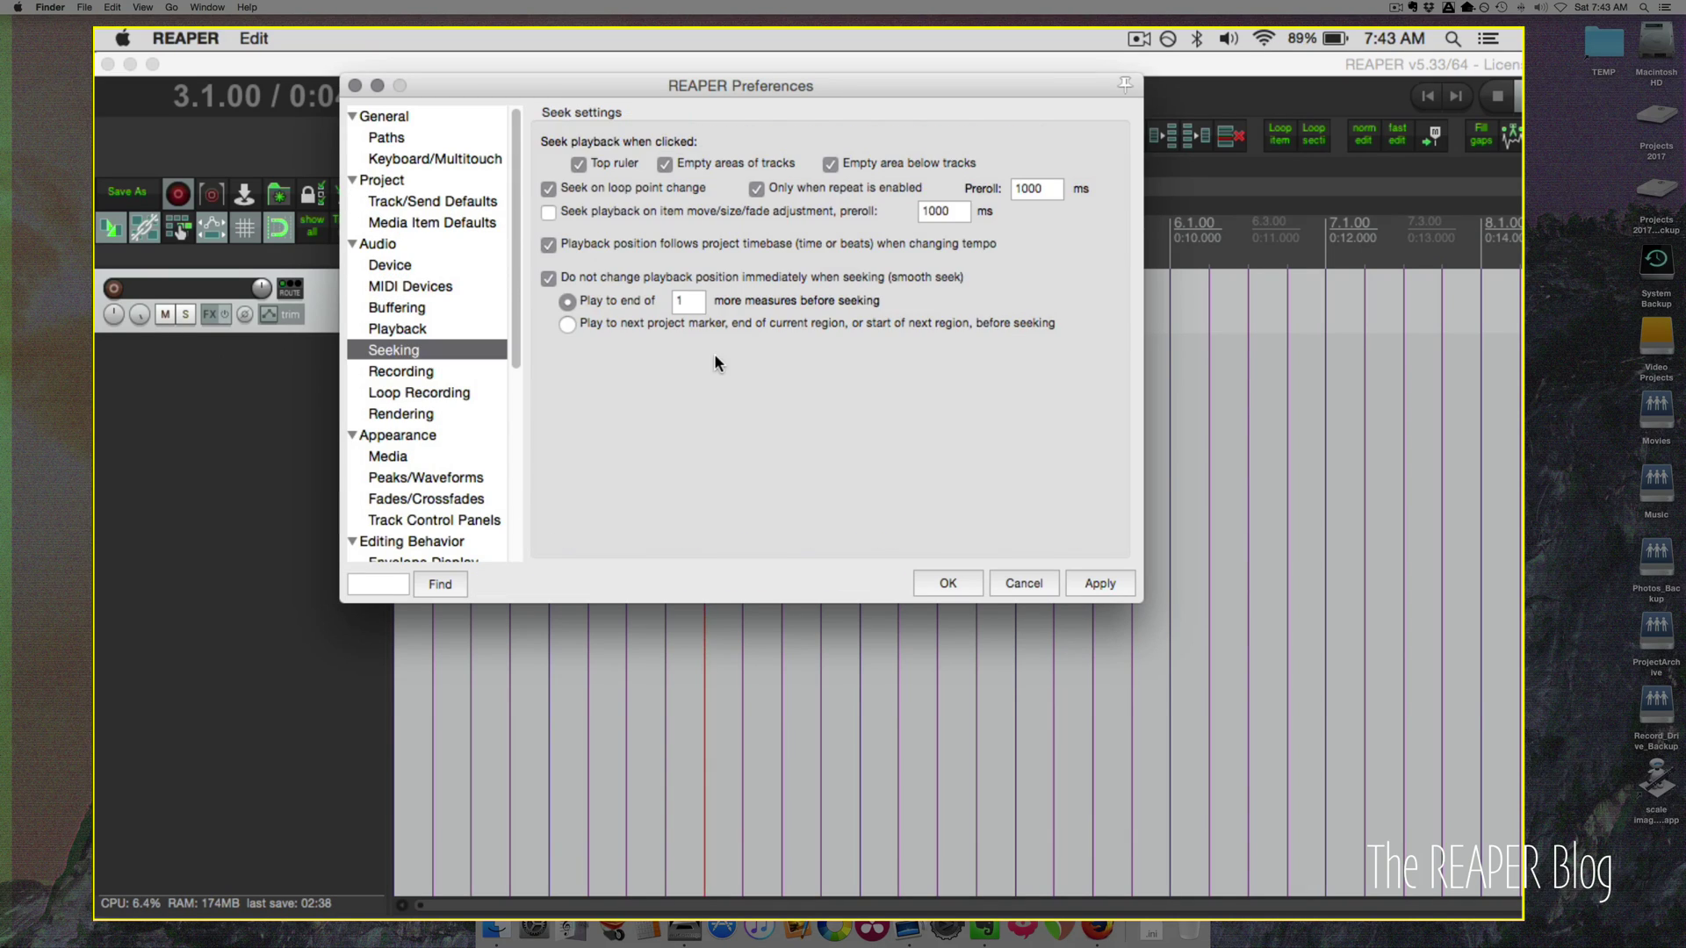
Check the available video decoder information in the Video/REX/Misc preferences and close it.
key(v)
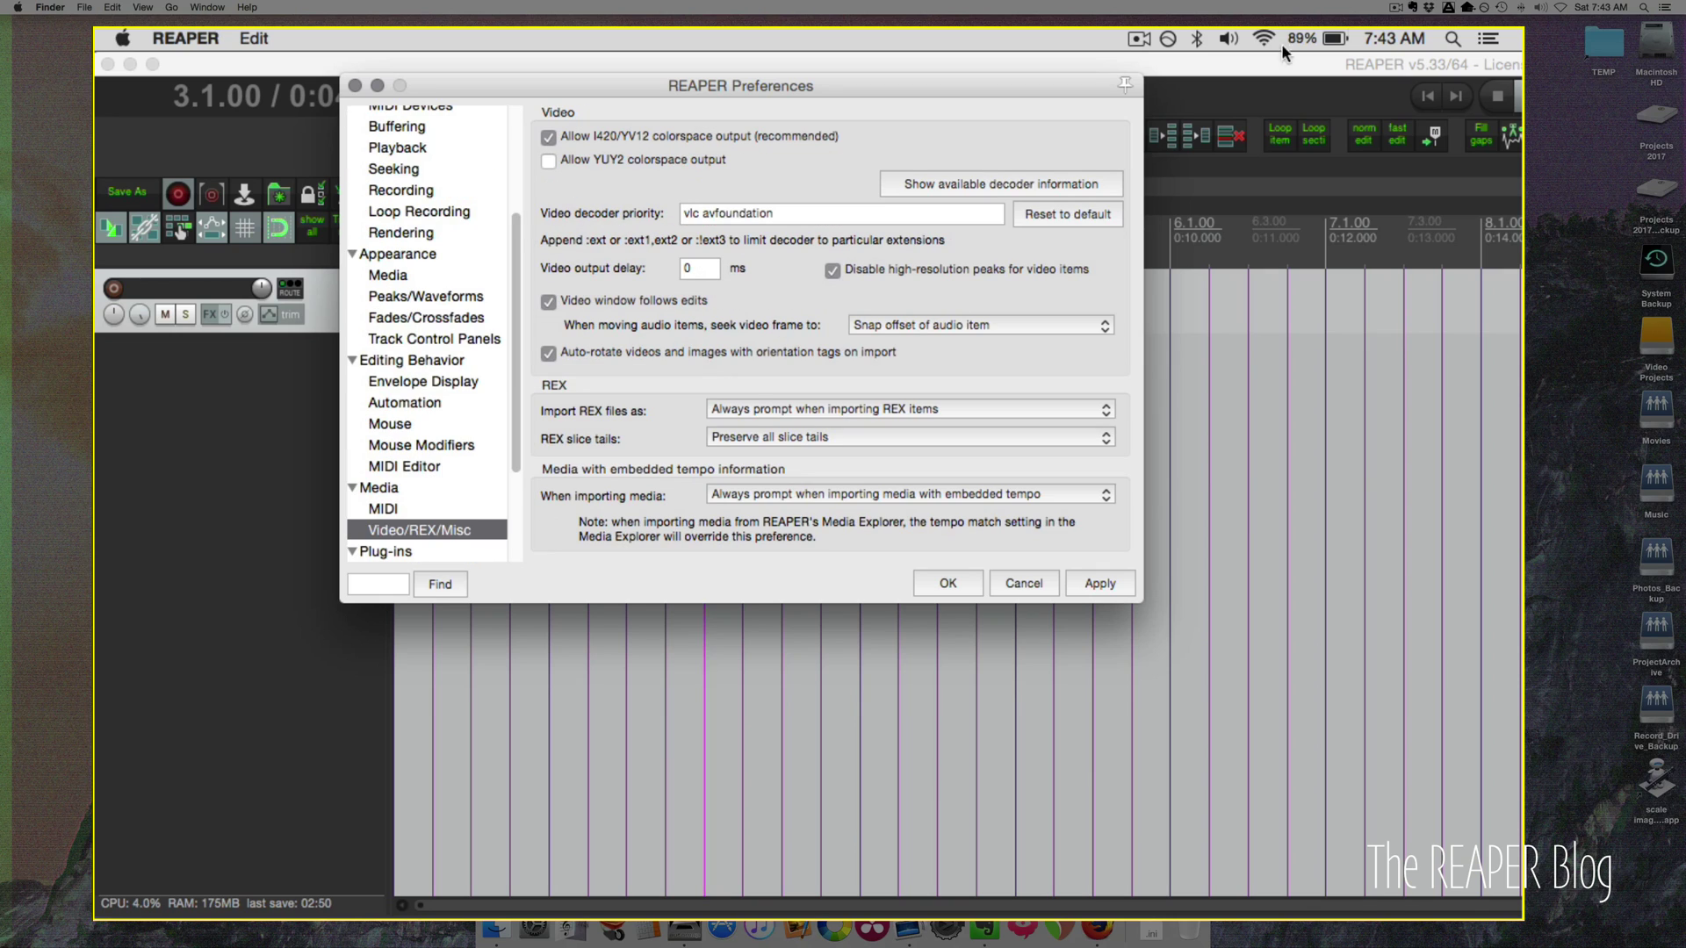
click(1052, 180)
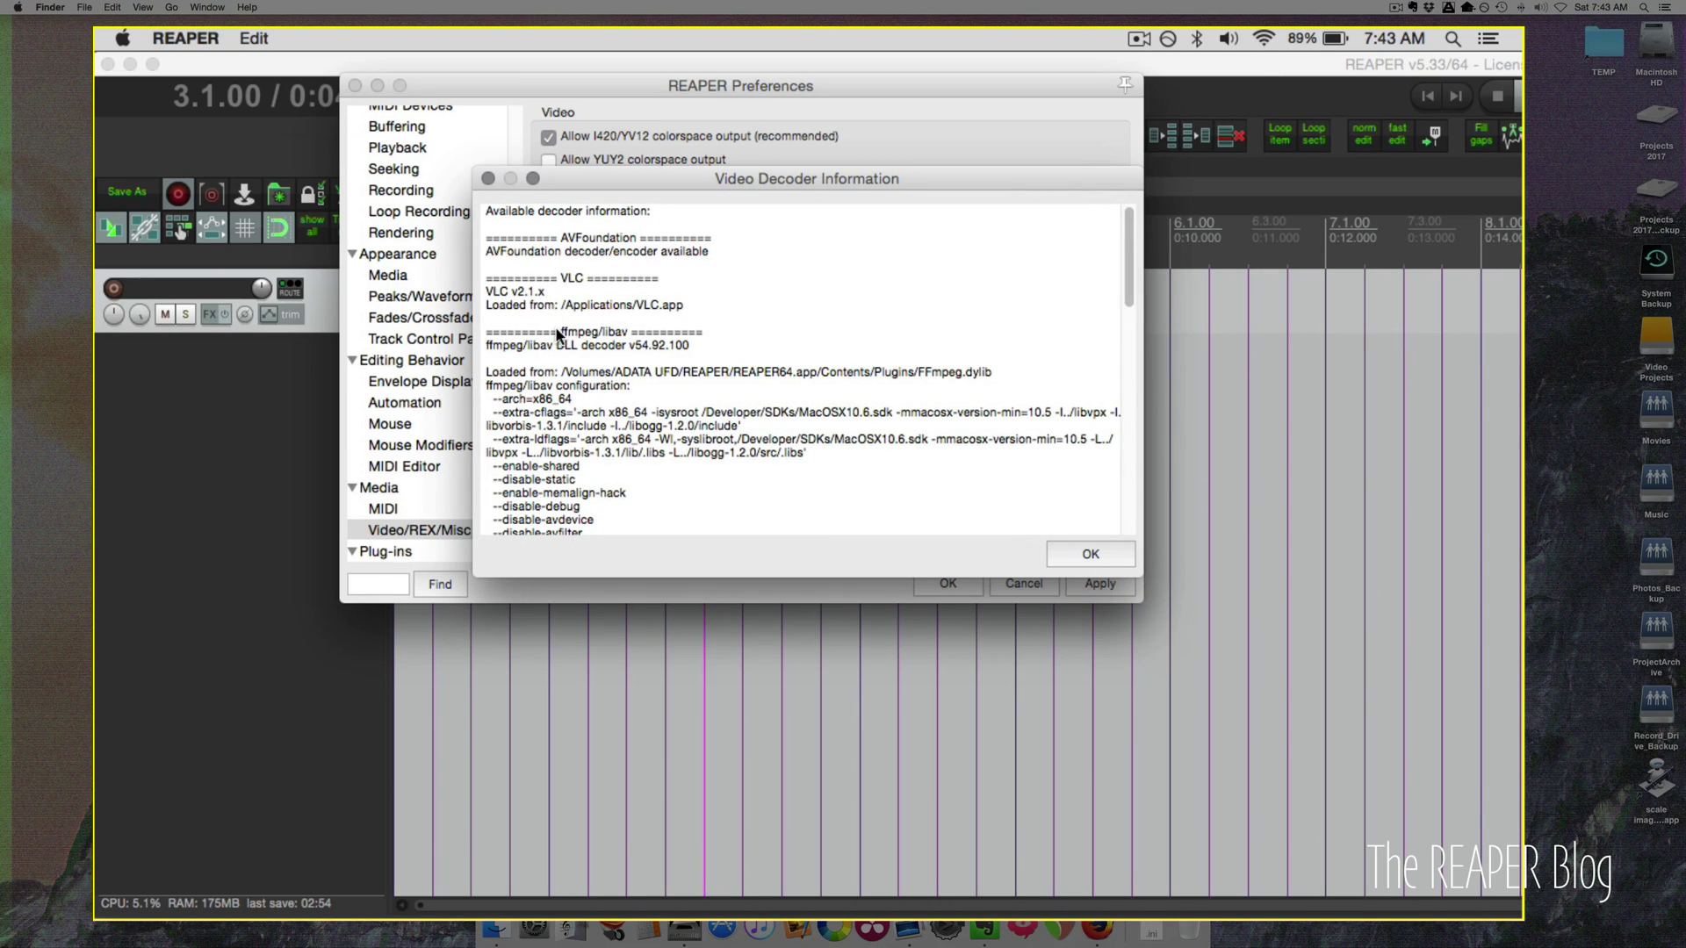
click(1093, 552)
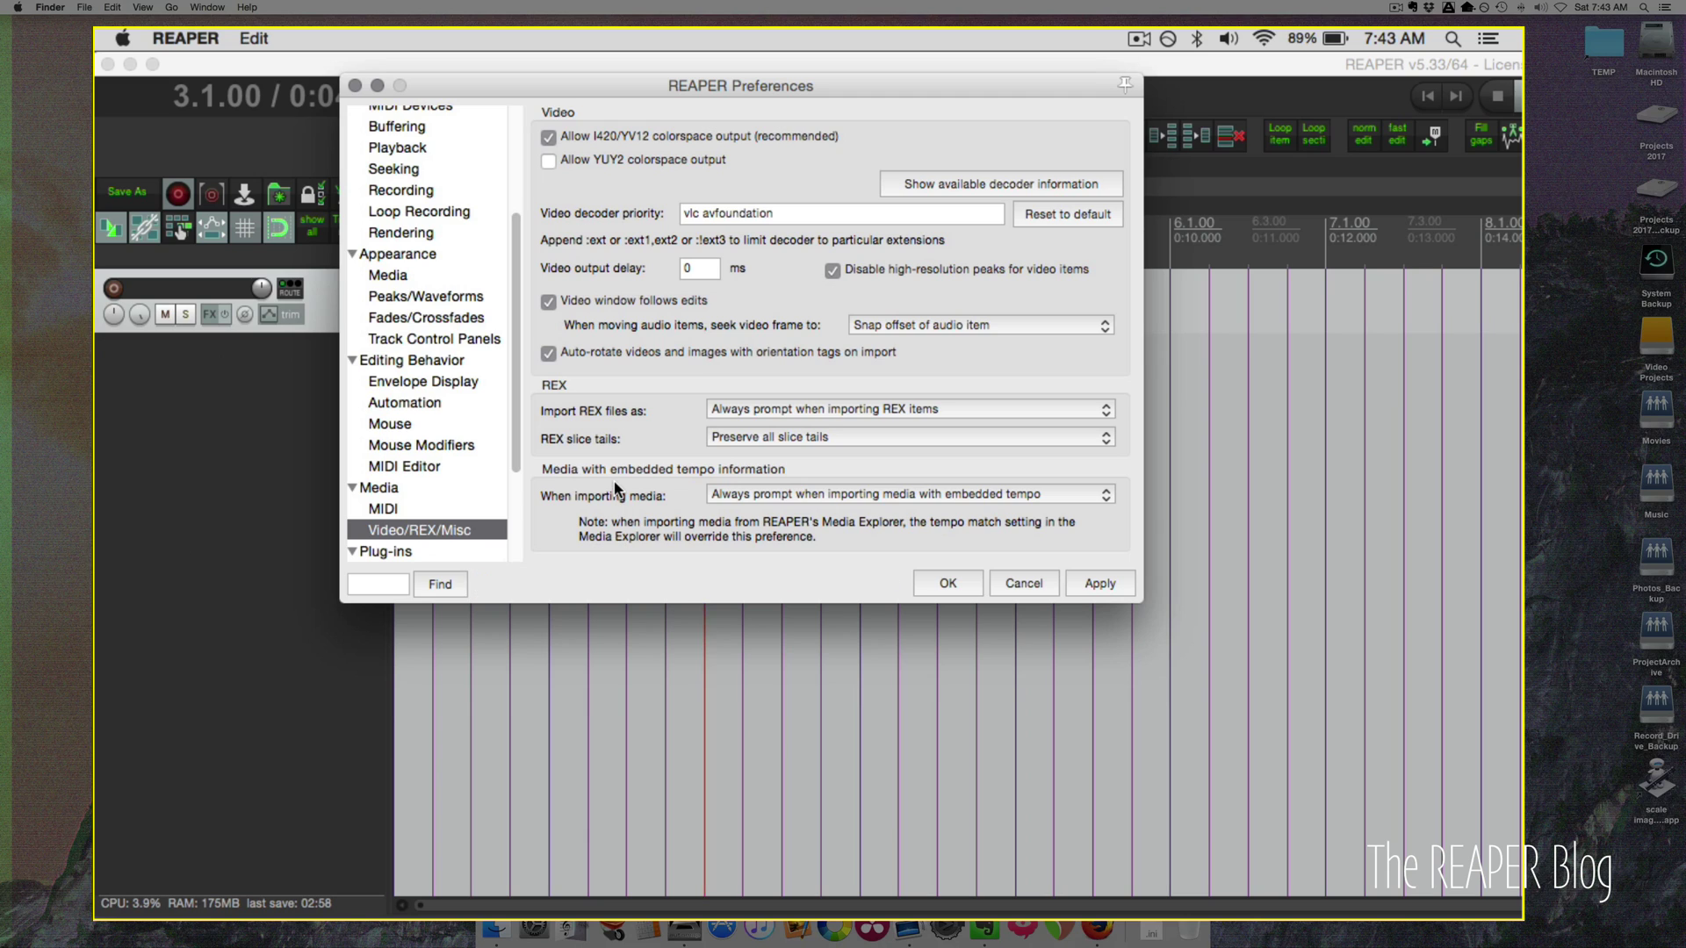
Remove the Mackie Control Extended entry from the control surfaces and accept the preferences.
key(Down)
key(End)
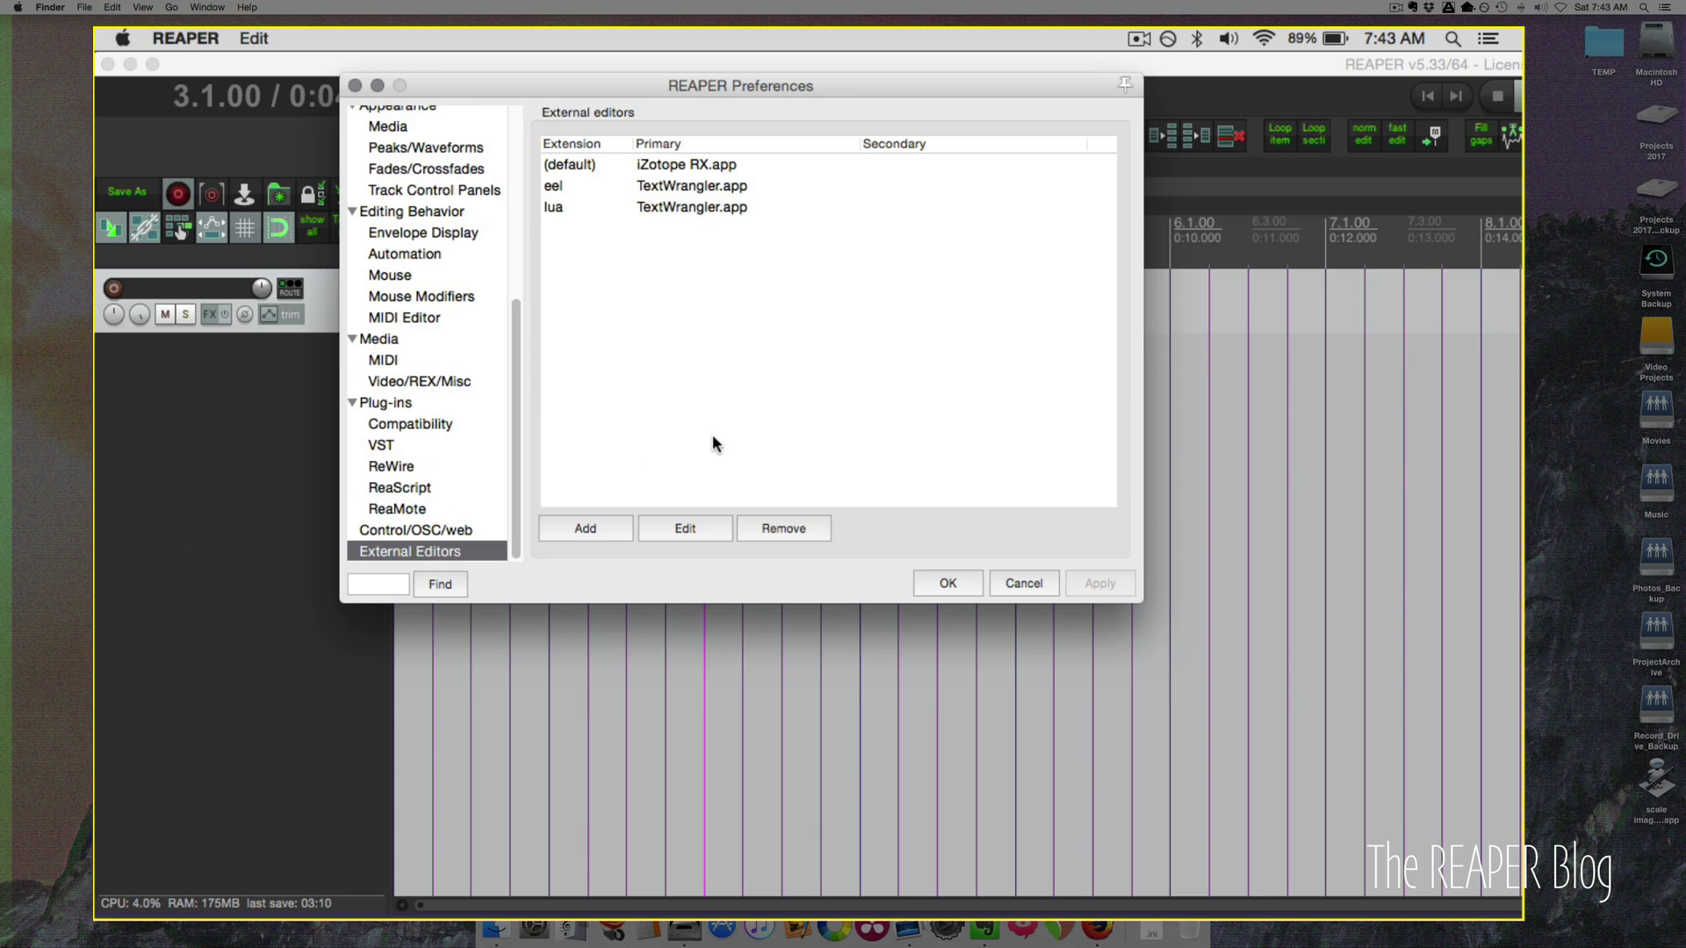
key(Up)
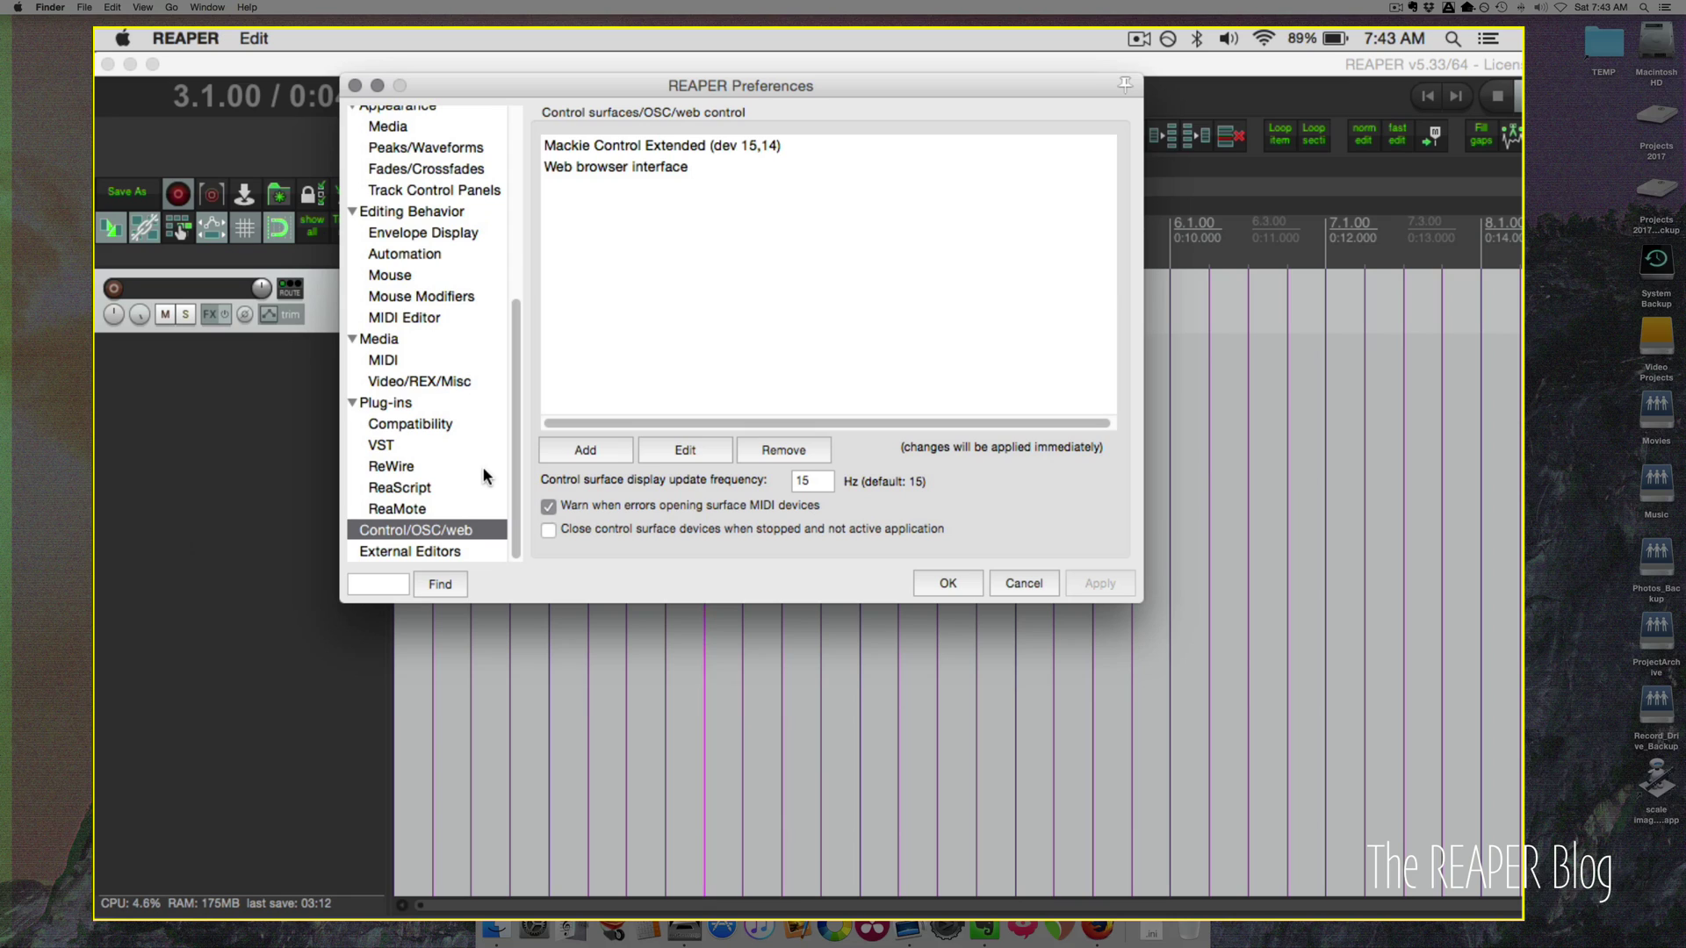
click(767, 146)
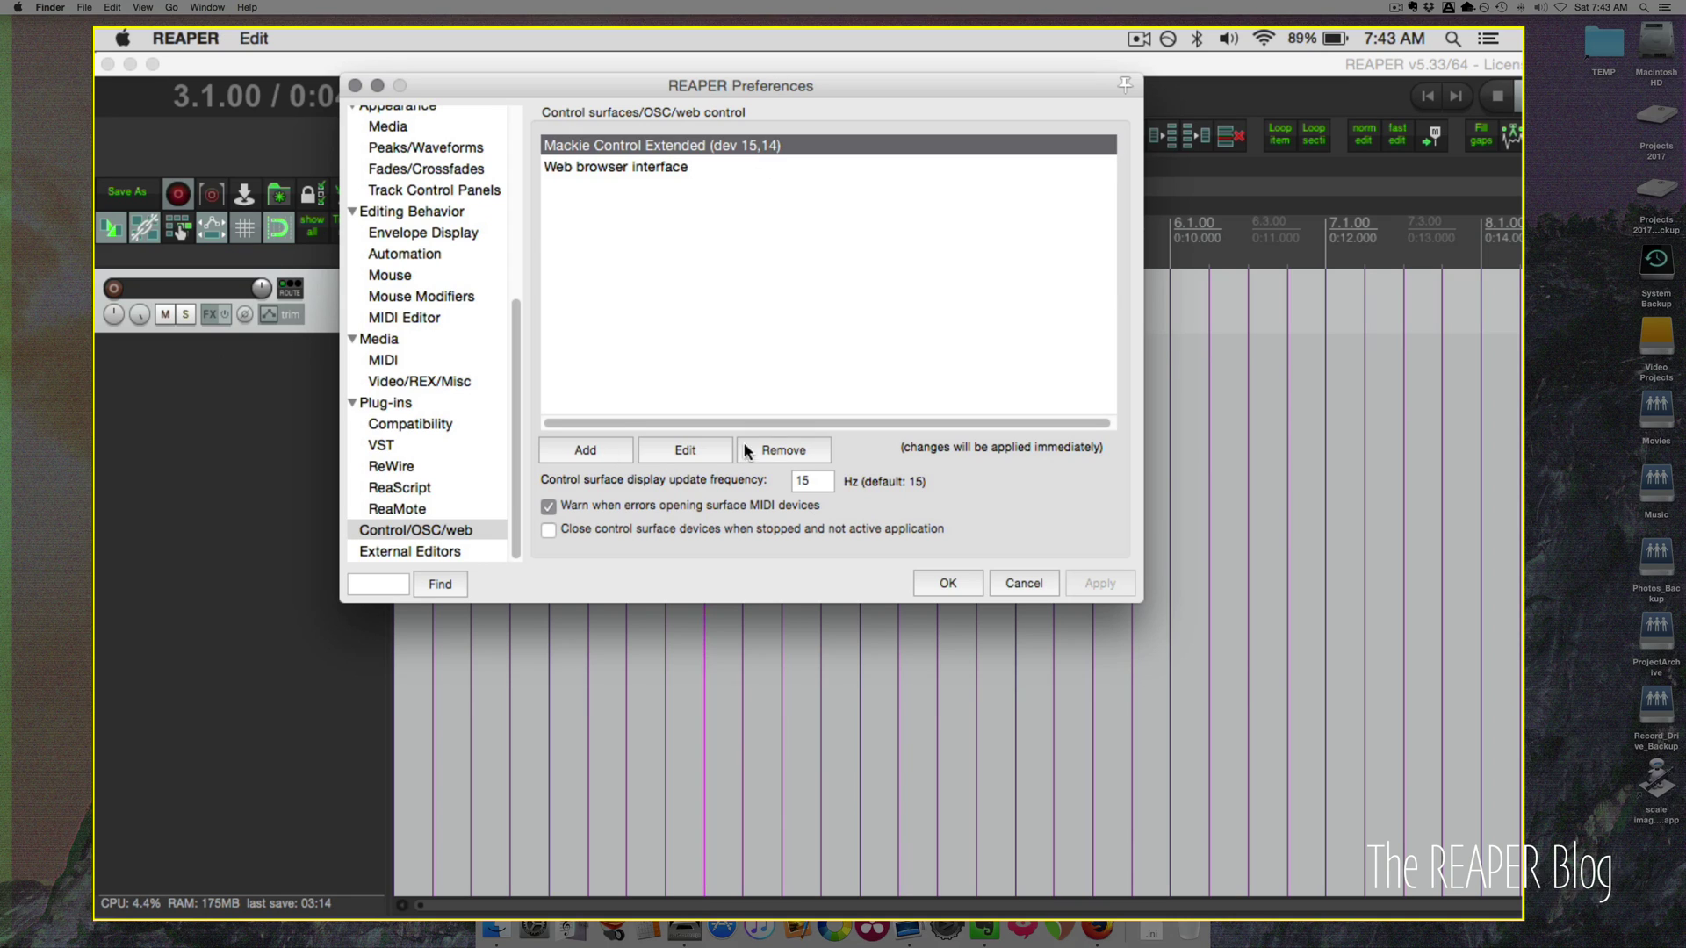
click(786, 449)
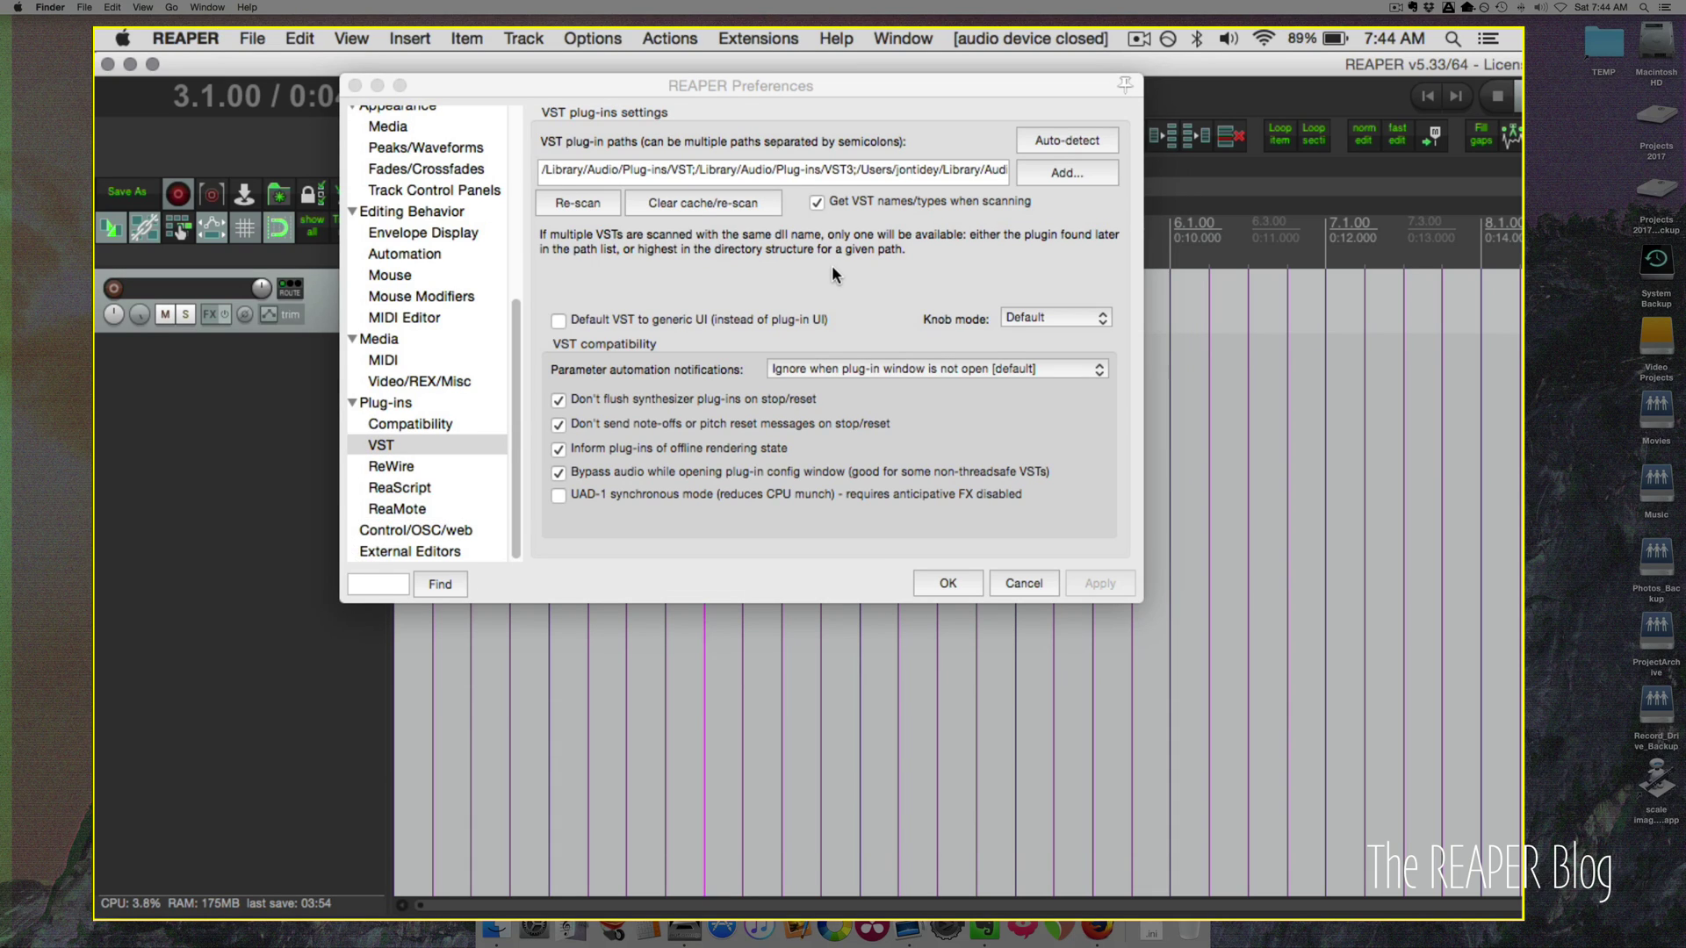
click(944, 584)
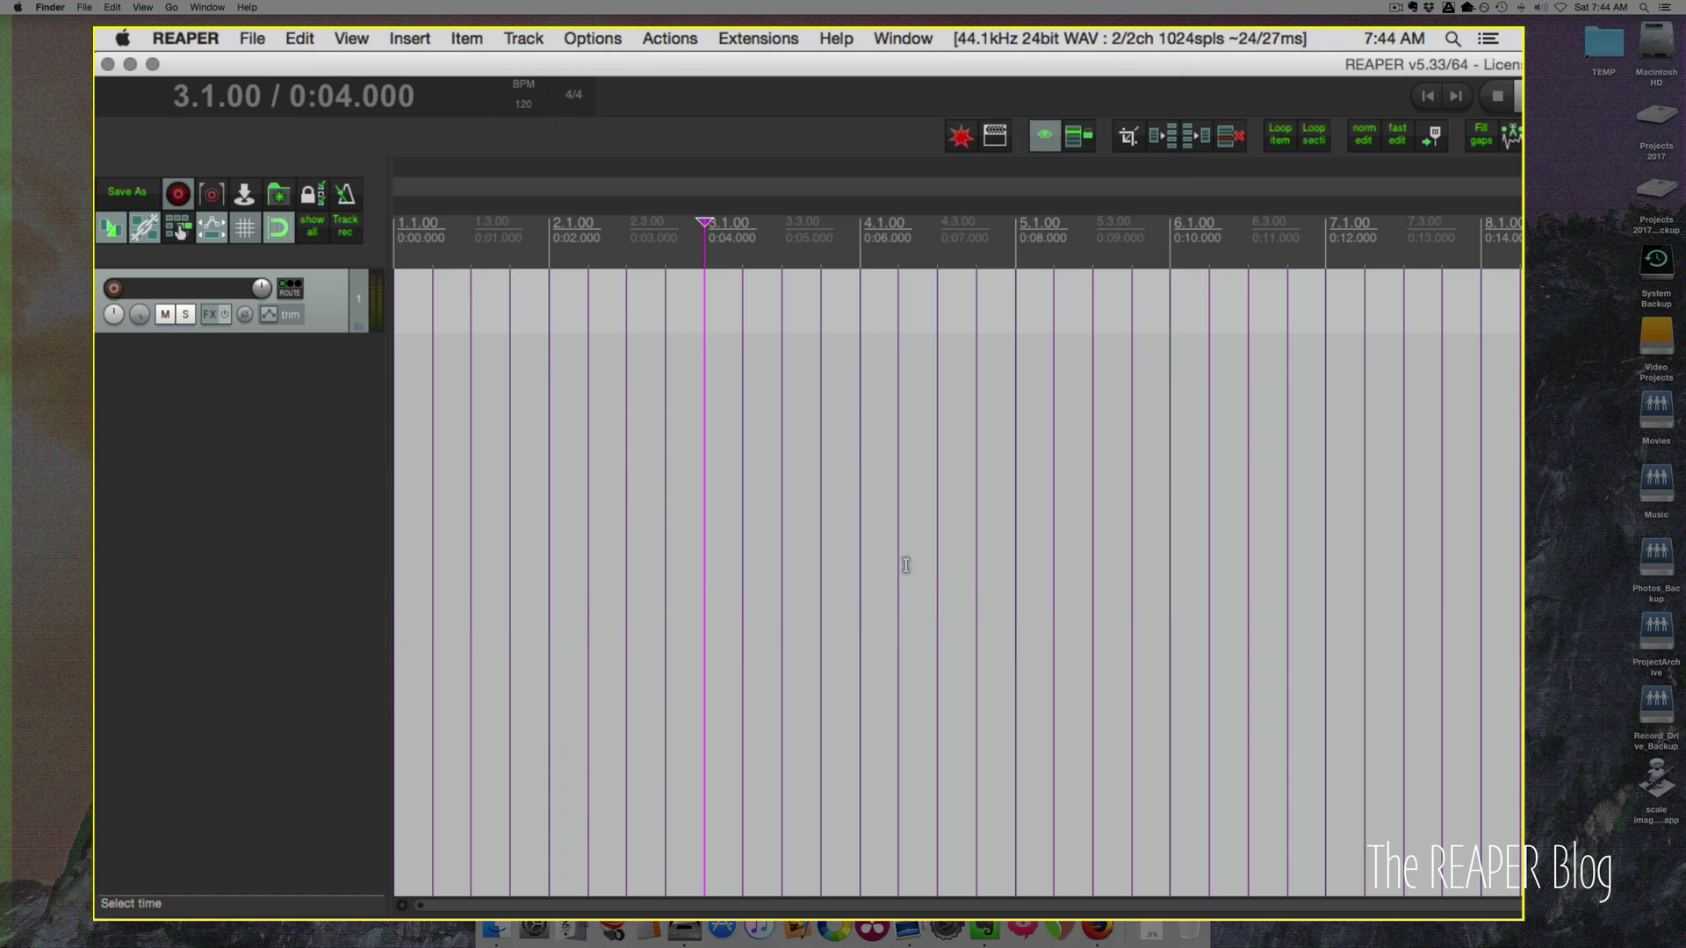
Quit REAPER and return to the REAPER folder on the ADATA UFD drive.
click(879, 560)
key(super+Tab)
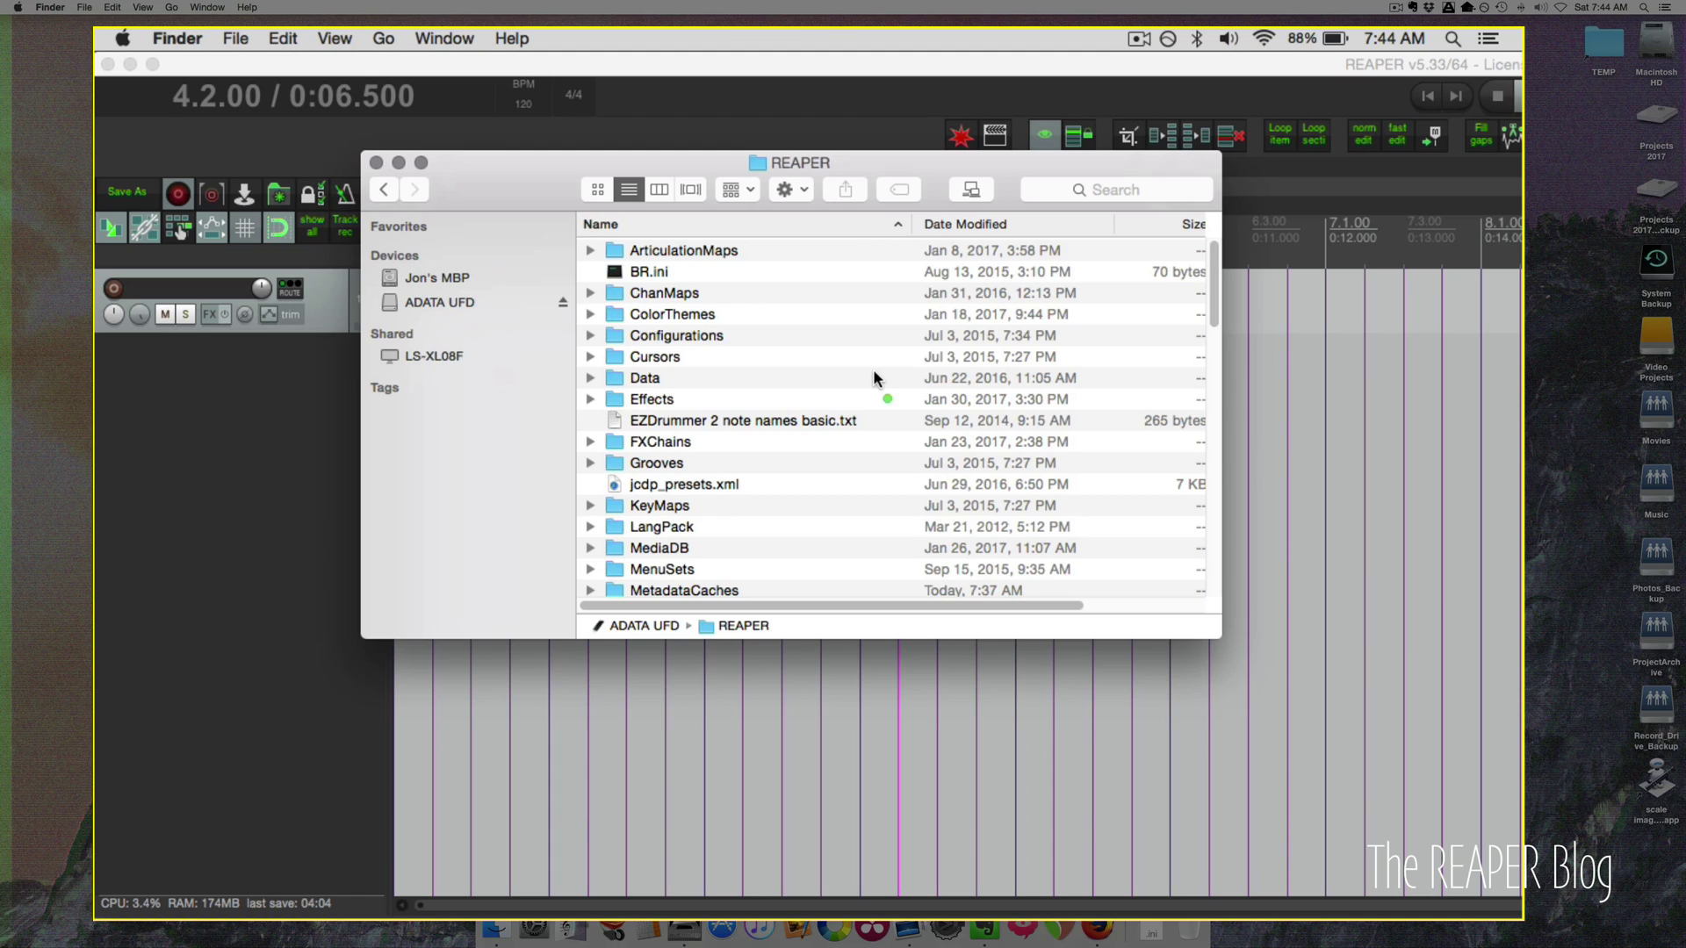
scroll(874, 379, down, 10)
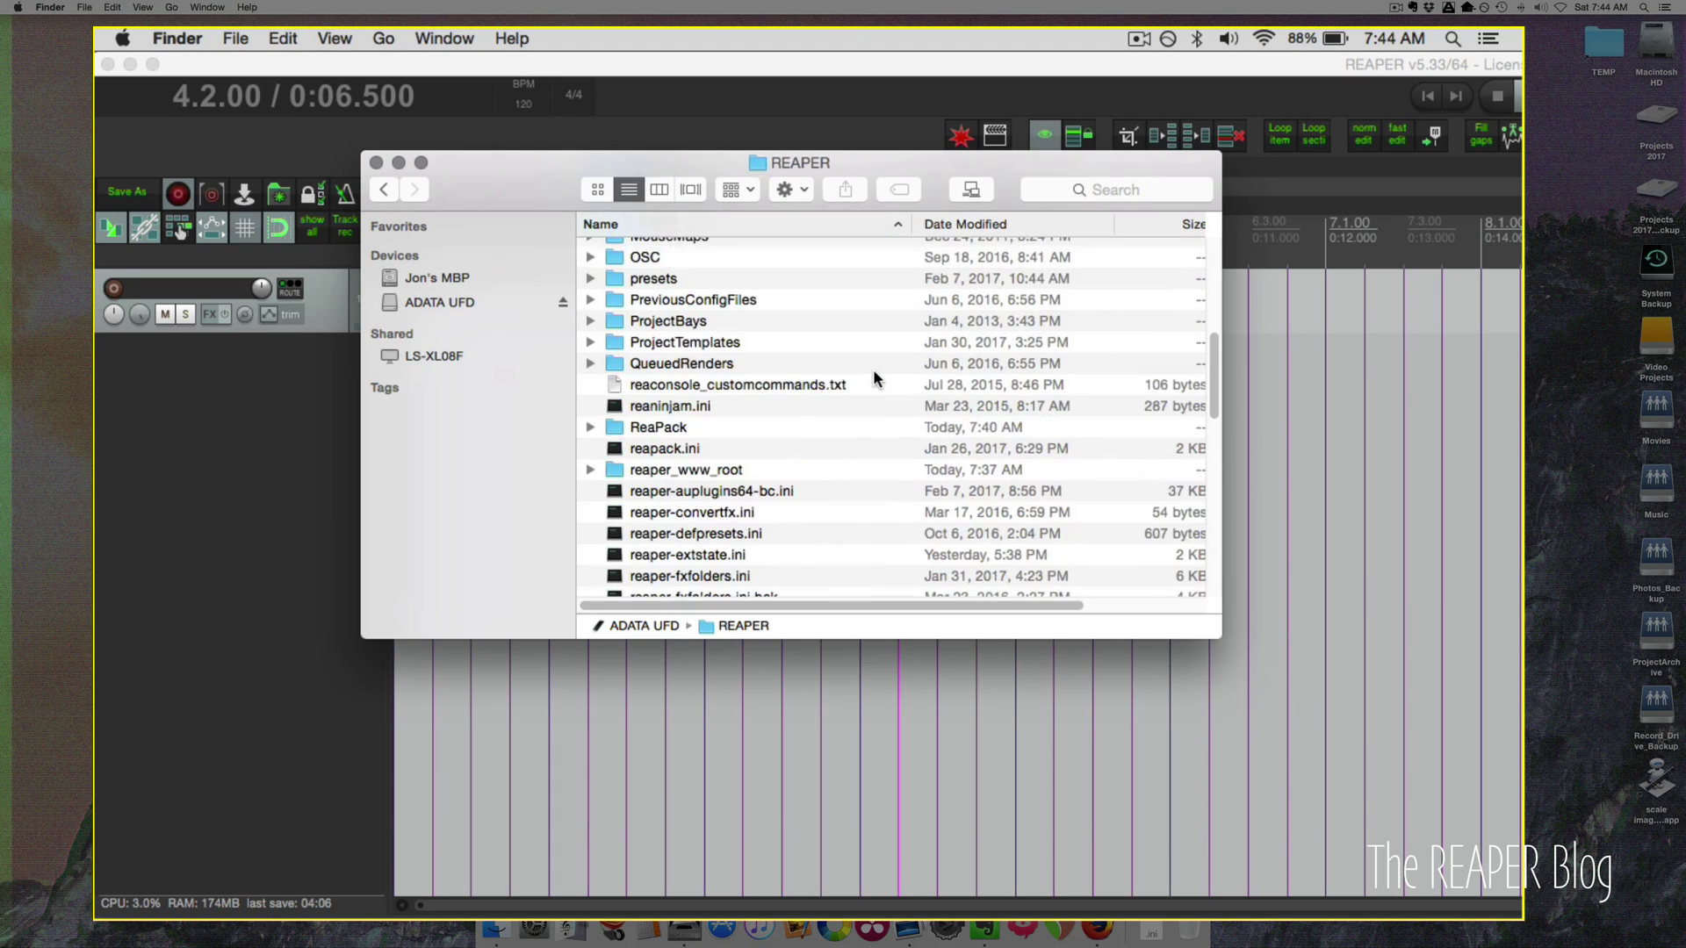
click(235, 669)
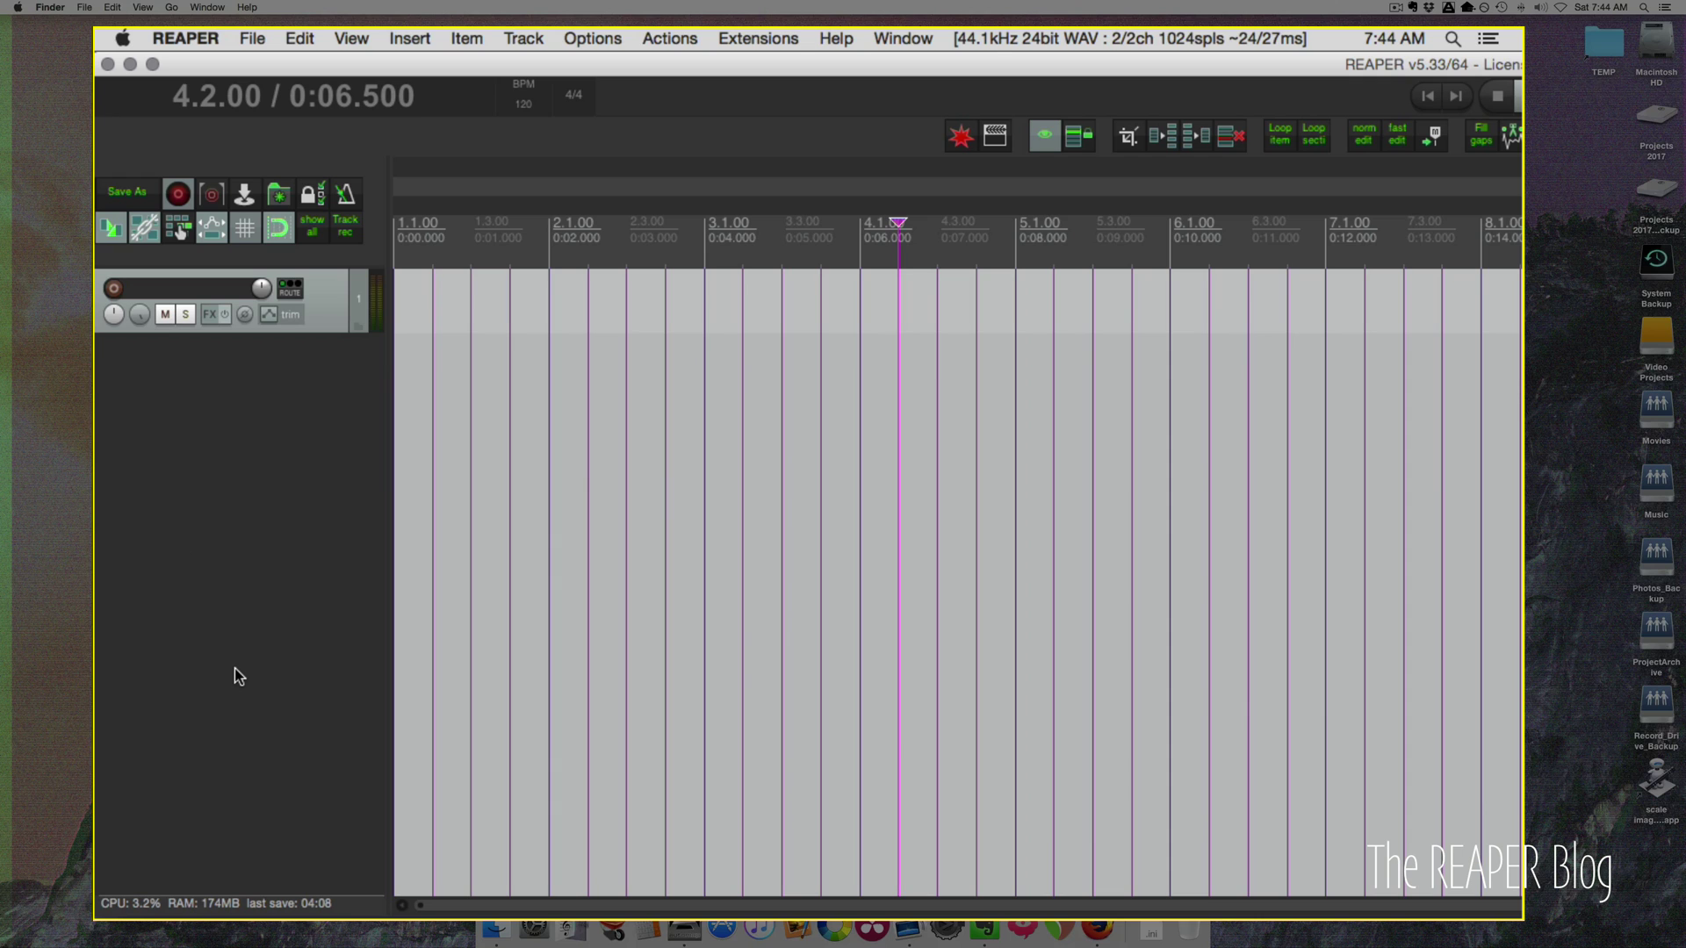
key(super+h)
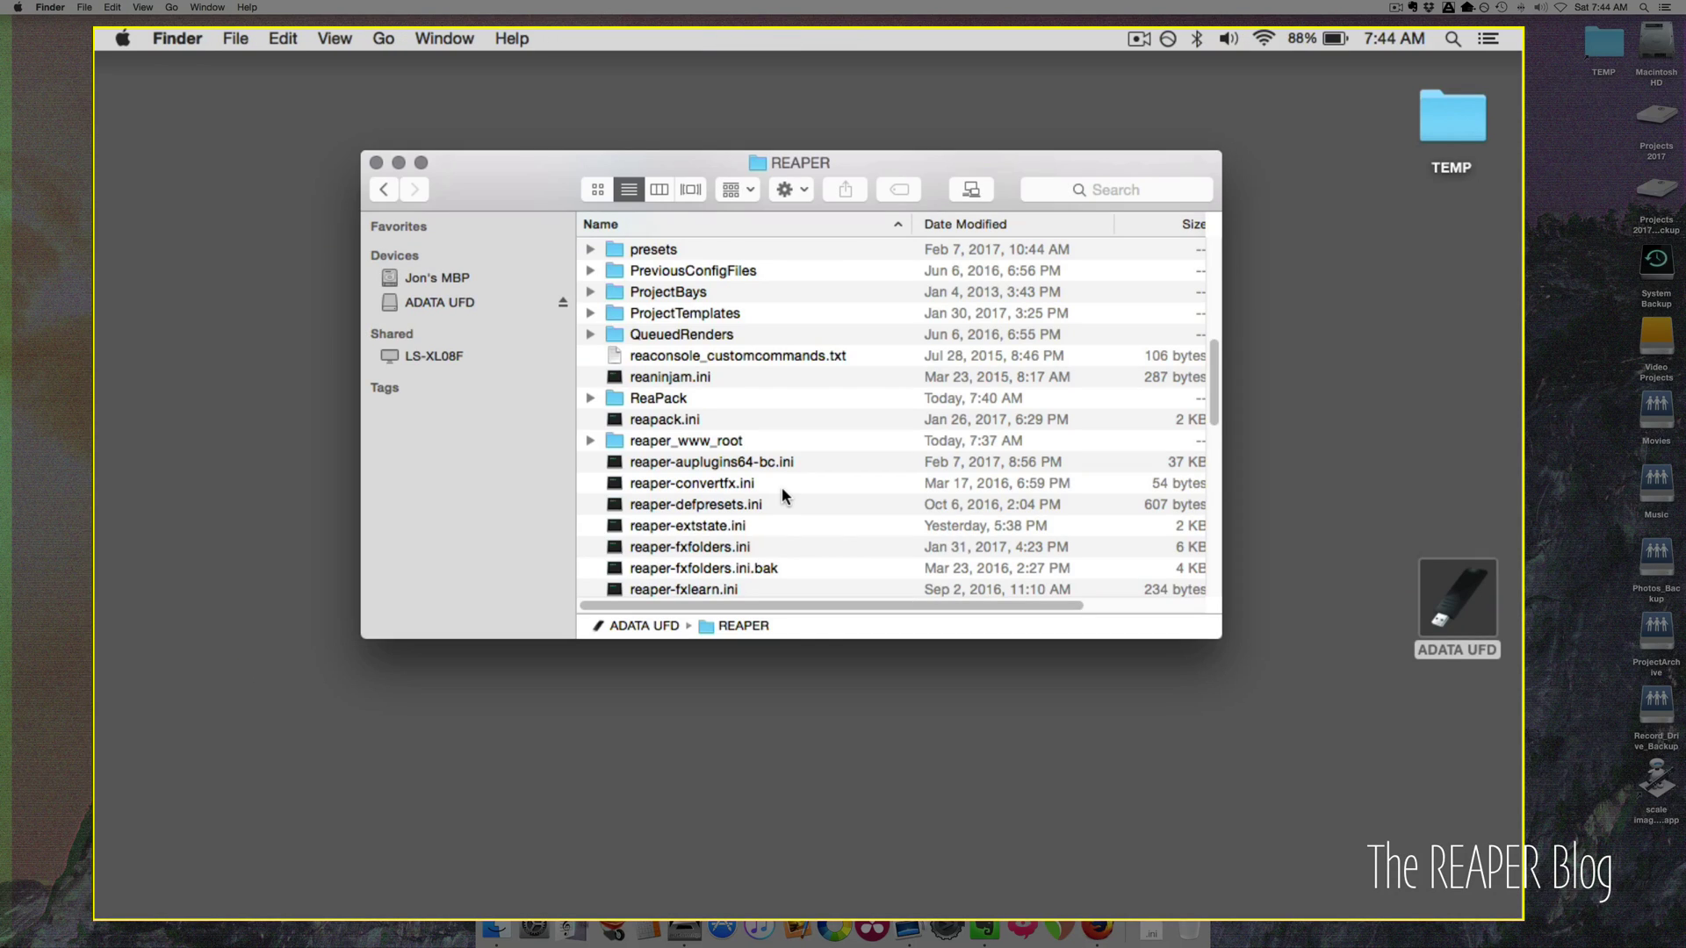
Delete reaper-fxfolders.ini and reaper-fxfolders.ini.bak from the portable REAPER folder.
click(781, 488)
key(Down)
scroll(785, 494, down, 3)
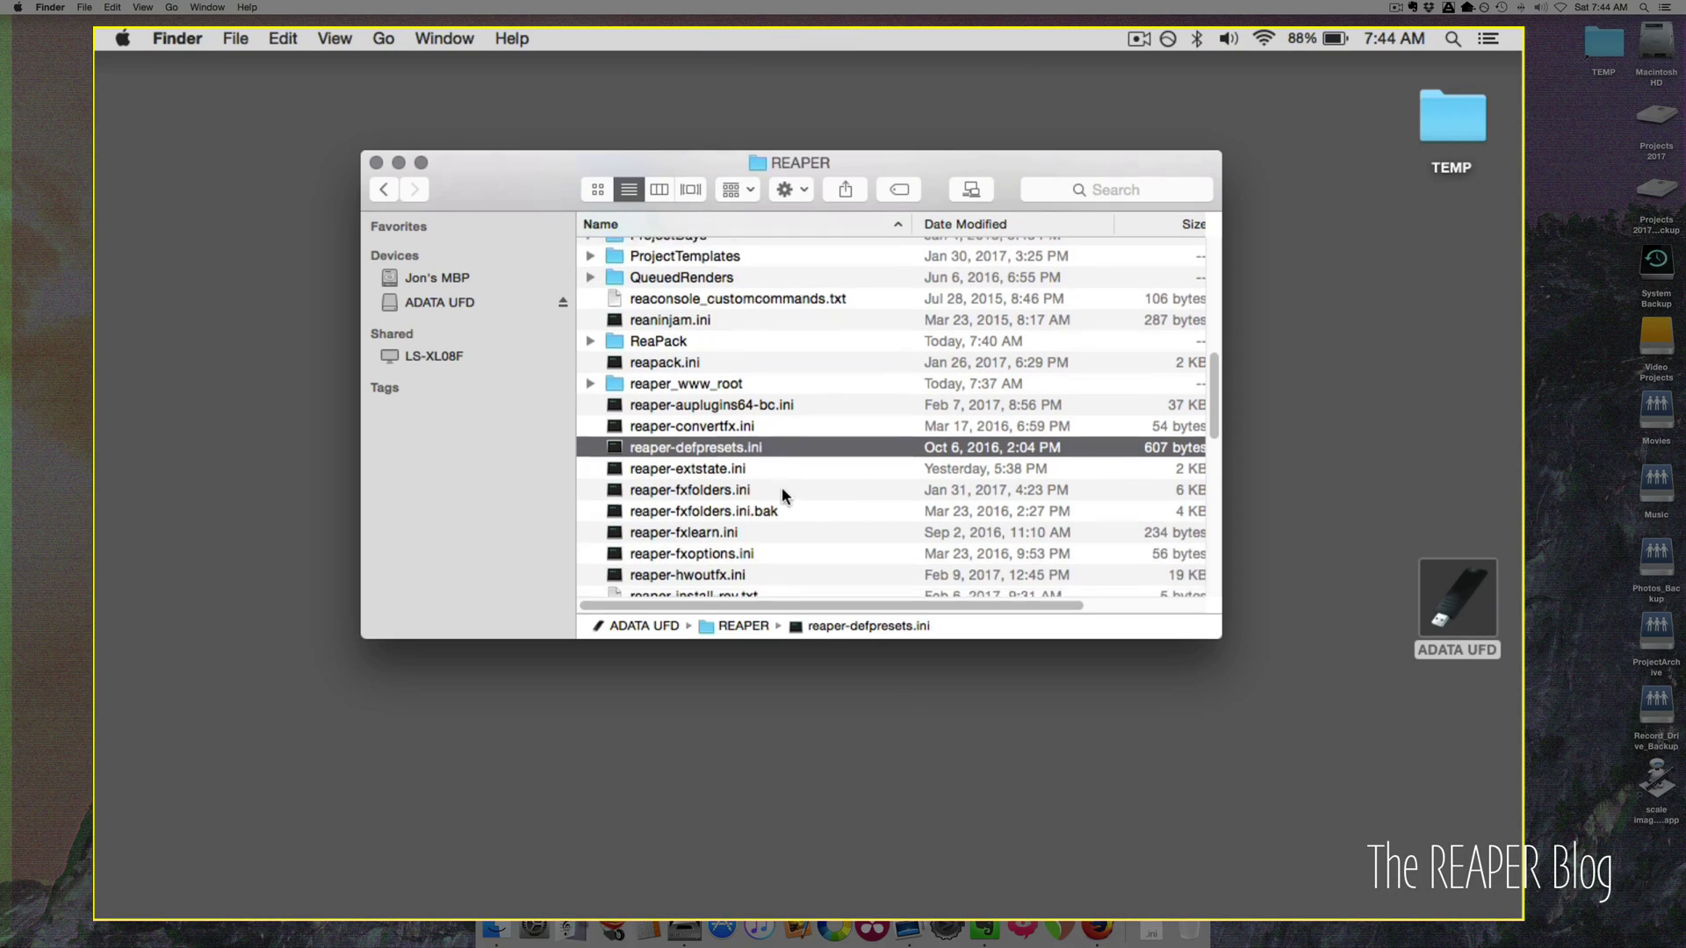
key(Down)
key(Down)
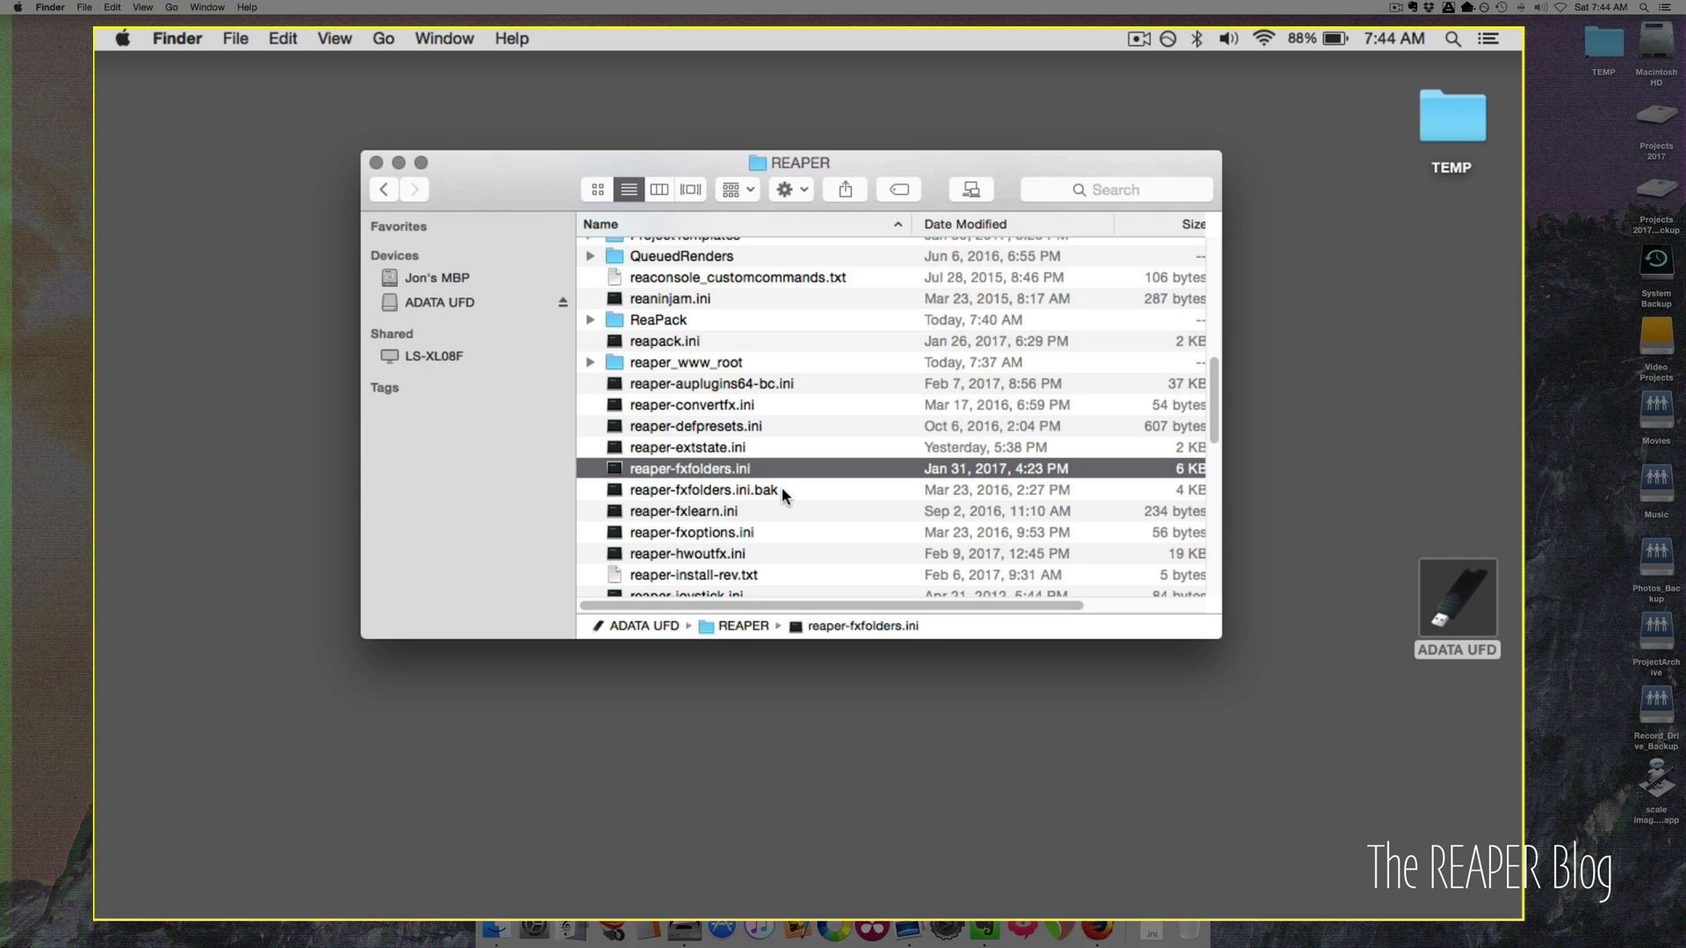
key(shift+Down)
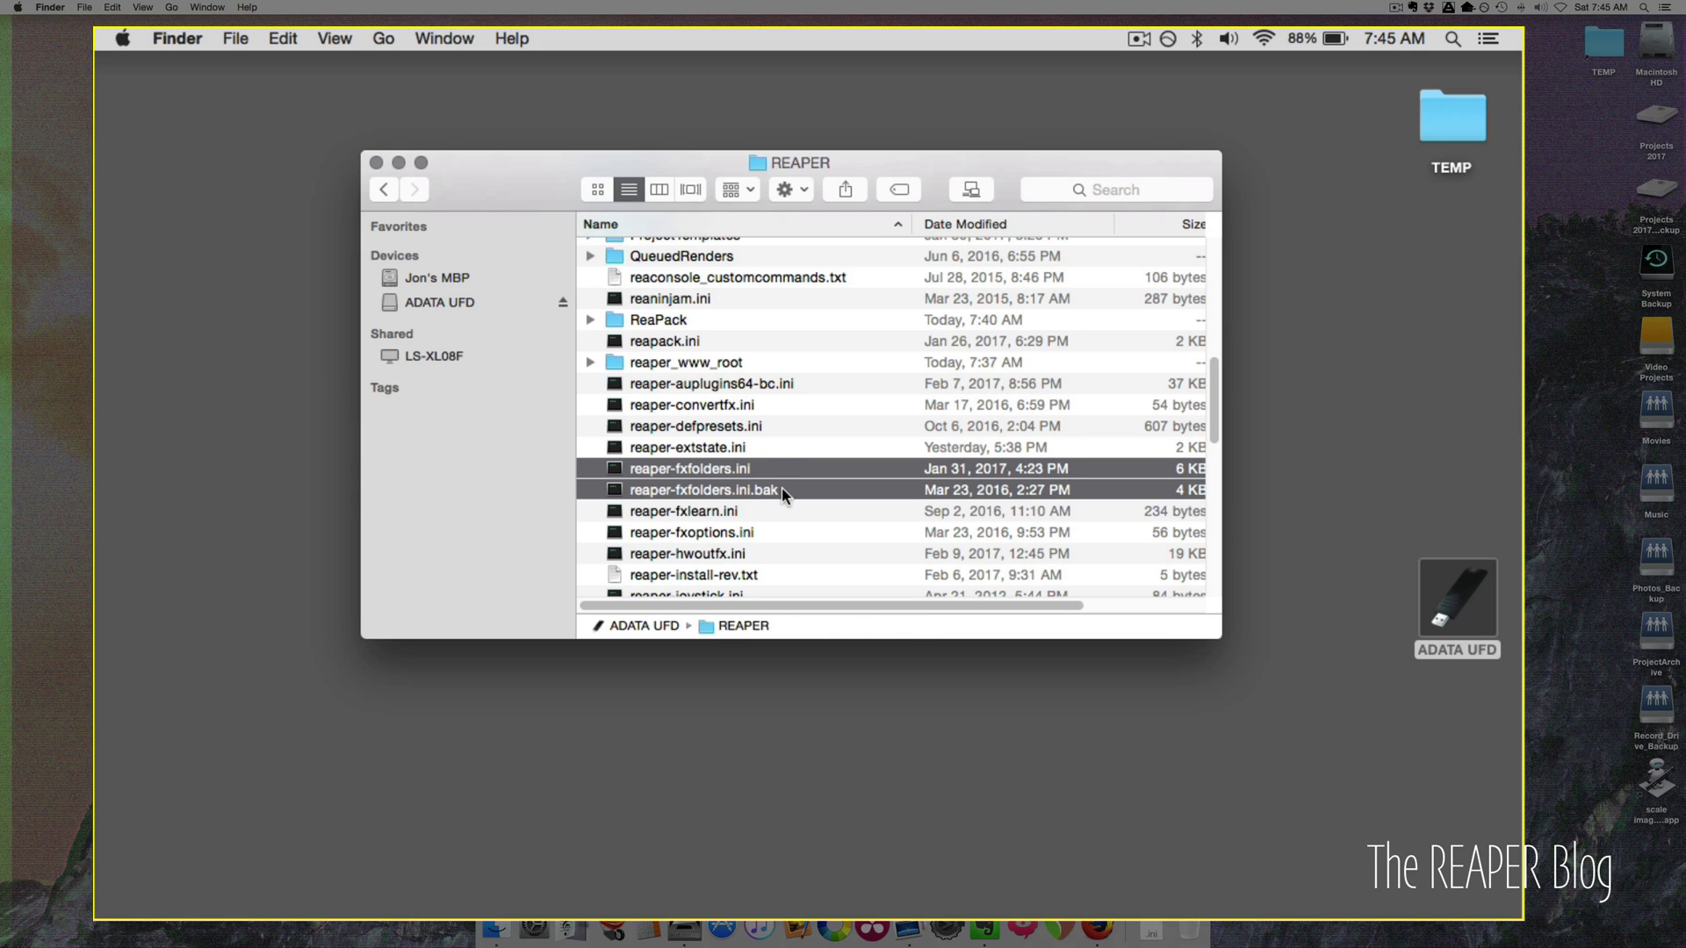
key(Down)
scroll(781, 489, down, 2)
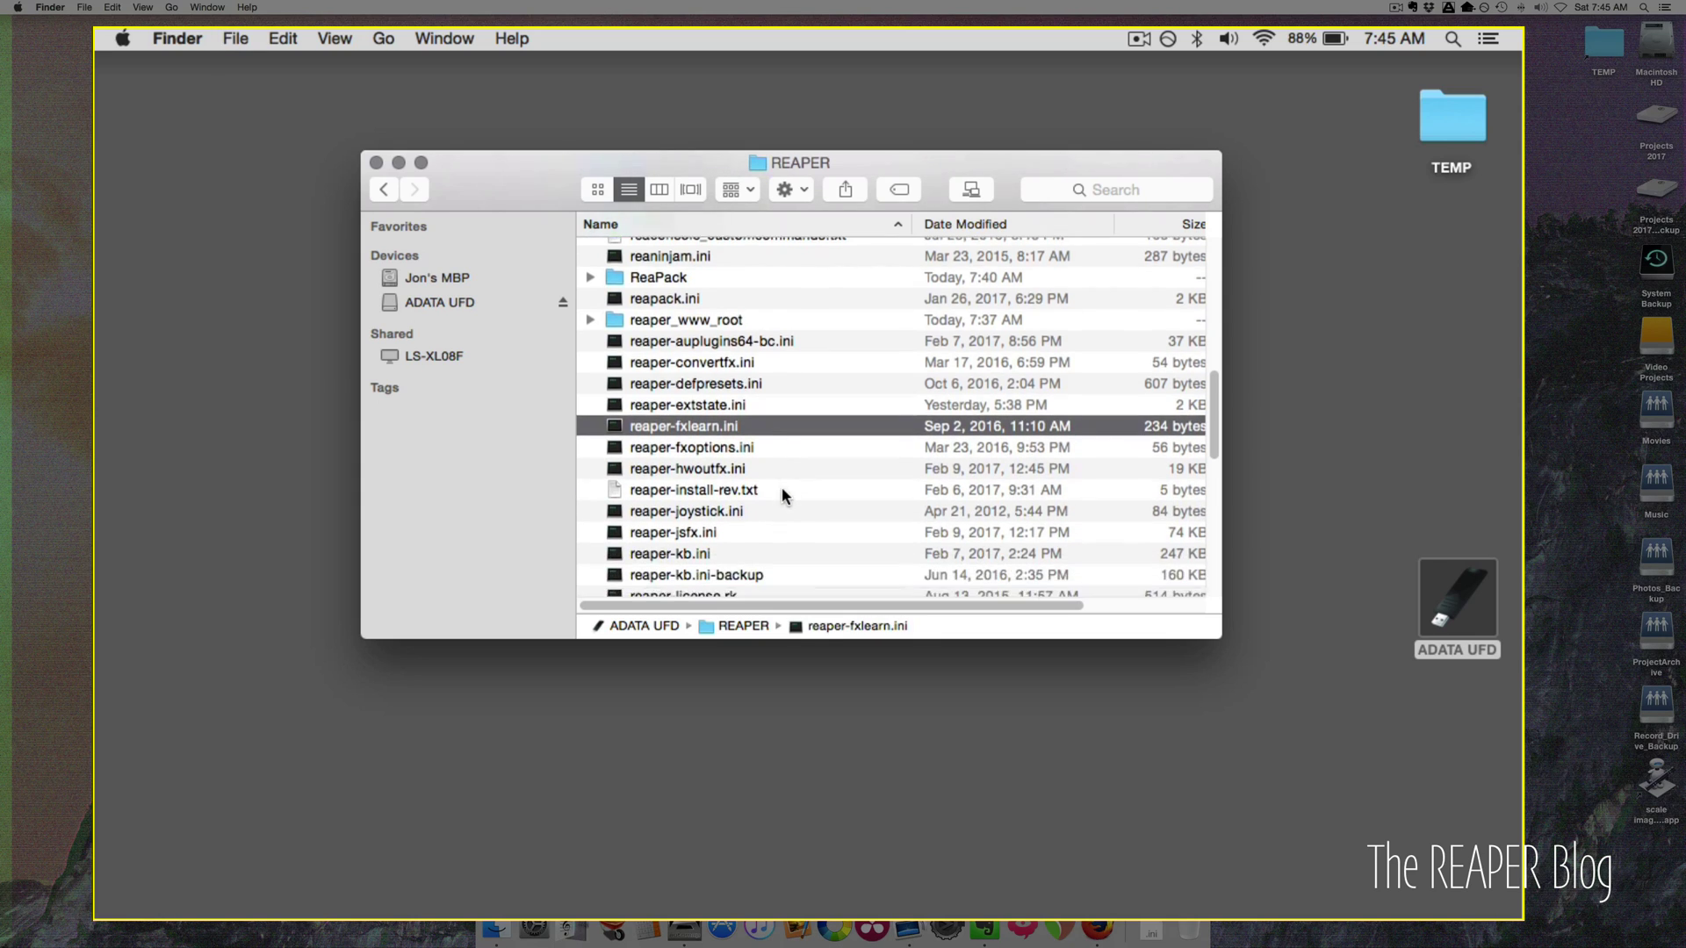
Delete the four VST configuration files, from reaper-vstbridge32.ini through reaper-vstrenames64.ini, from the portable REAPER folder.
scroll(781, 488, down, 5)
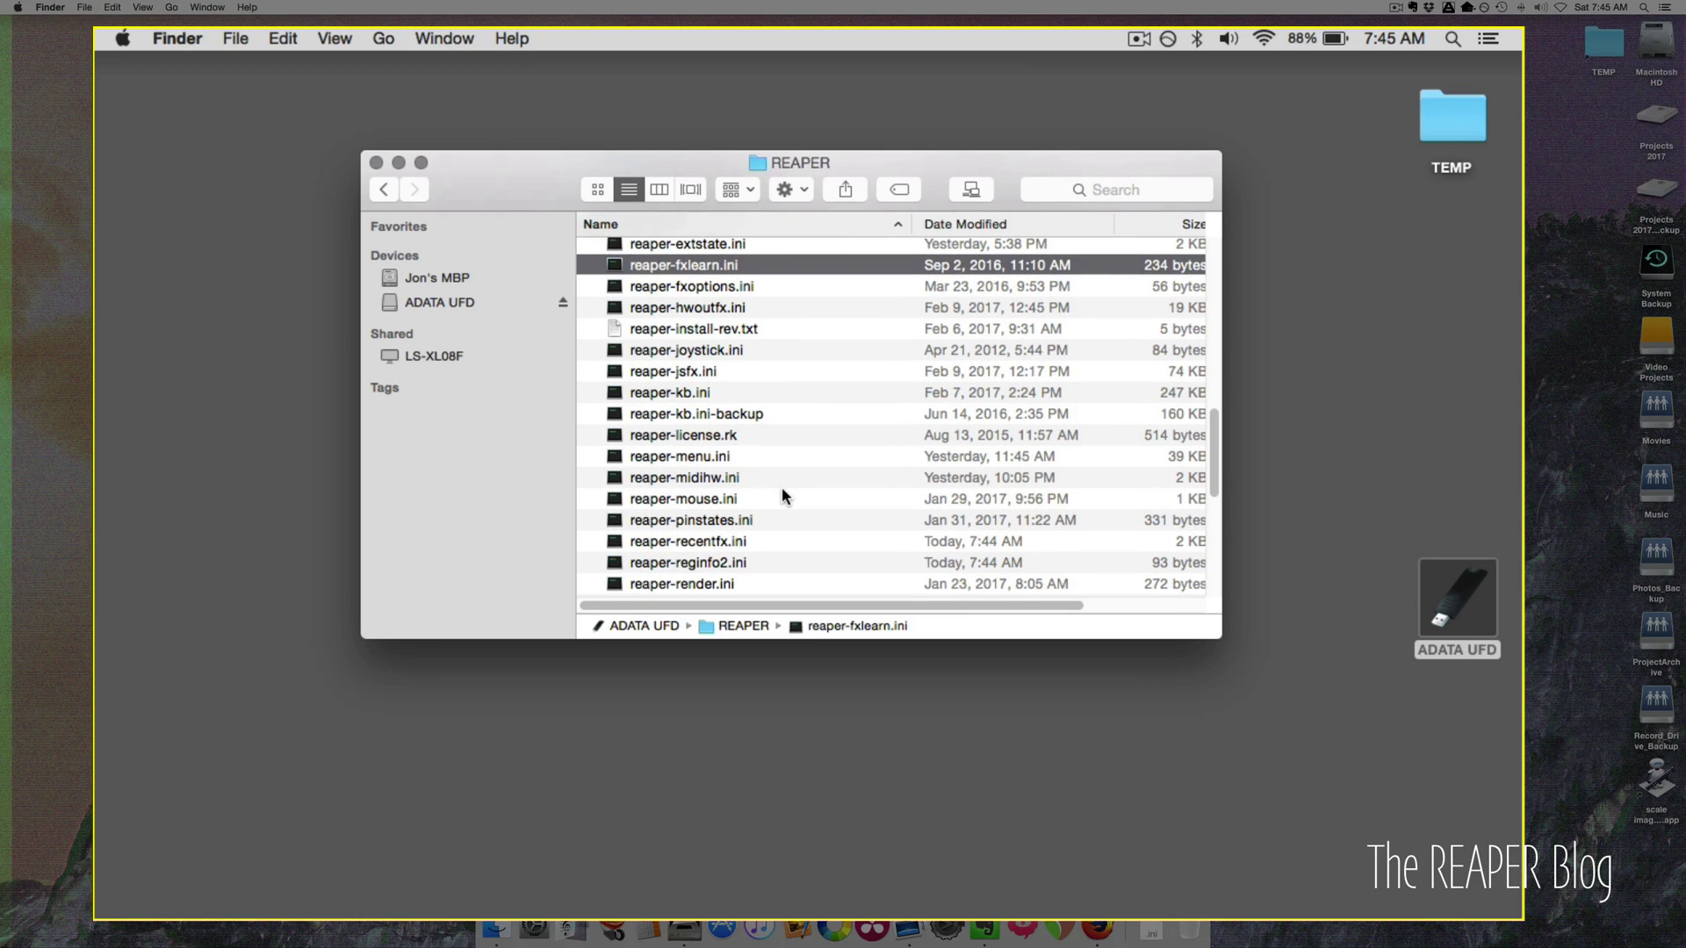
scroll(781, 494, down, 3)
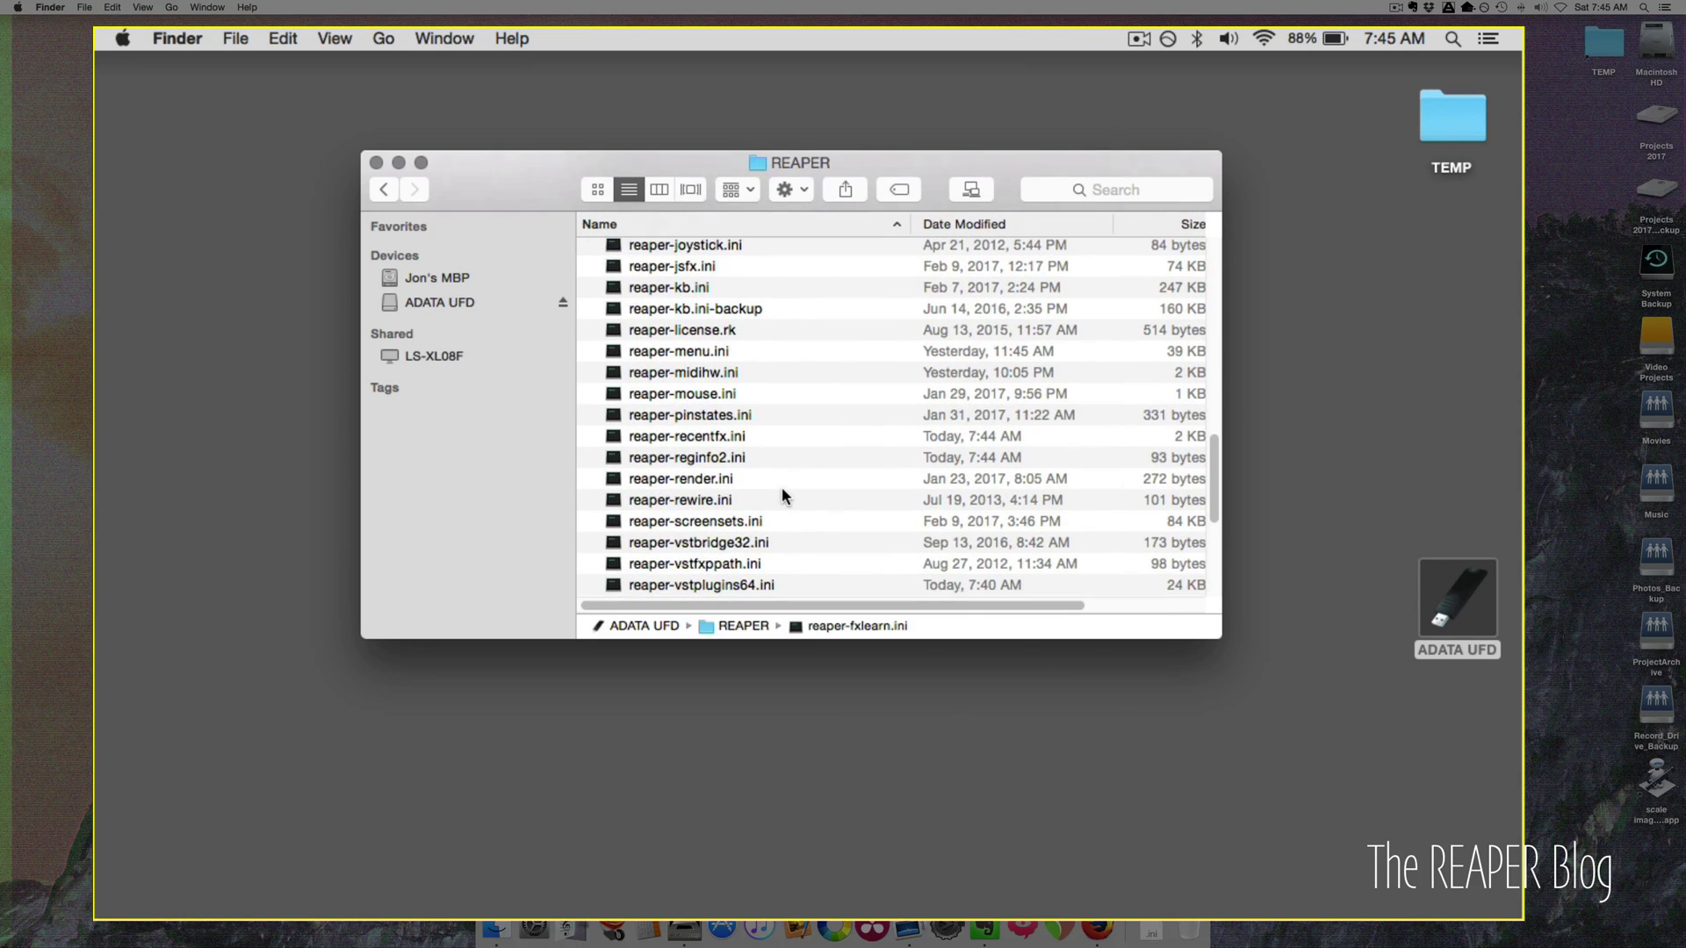
scroll(782, 492, down, 3)
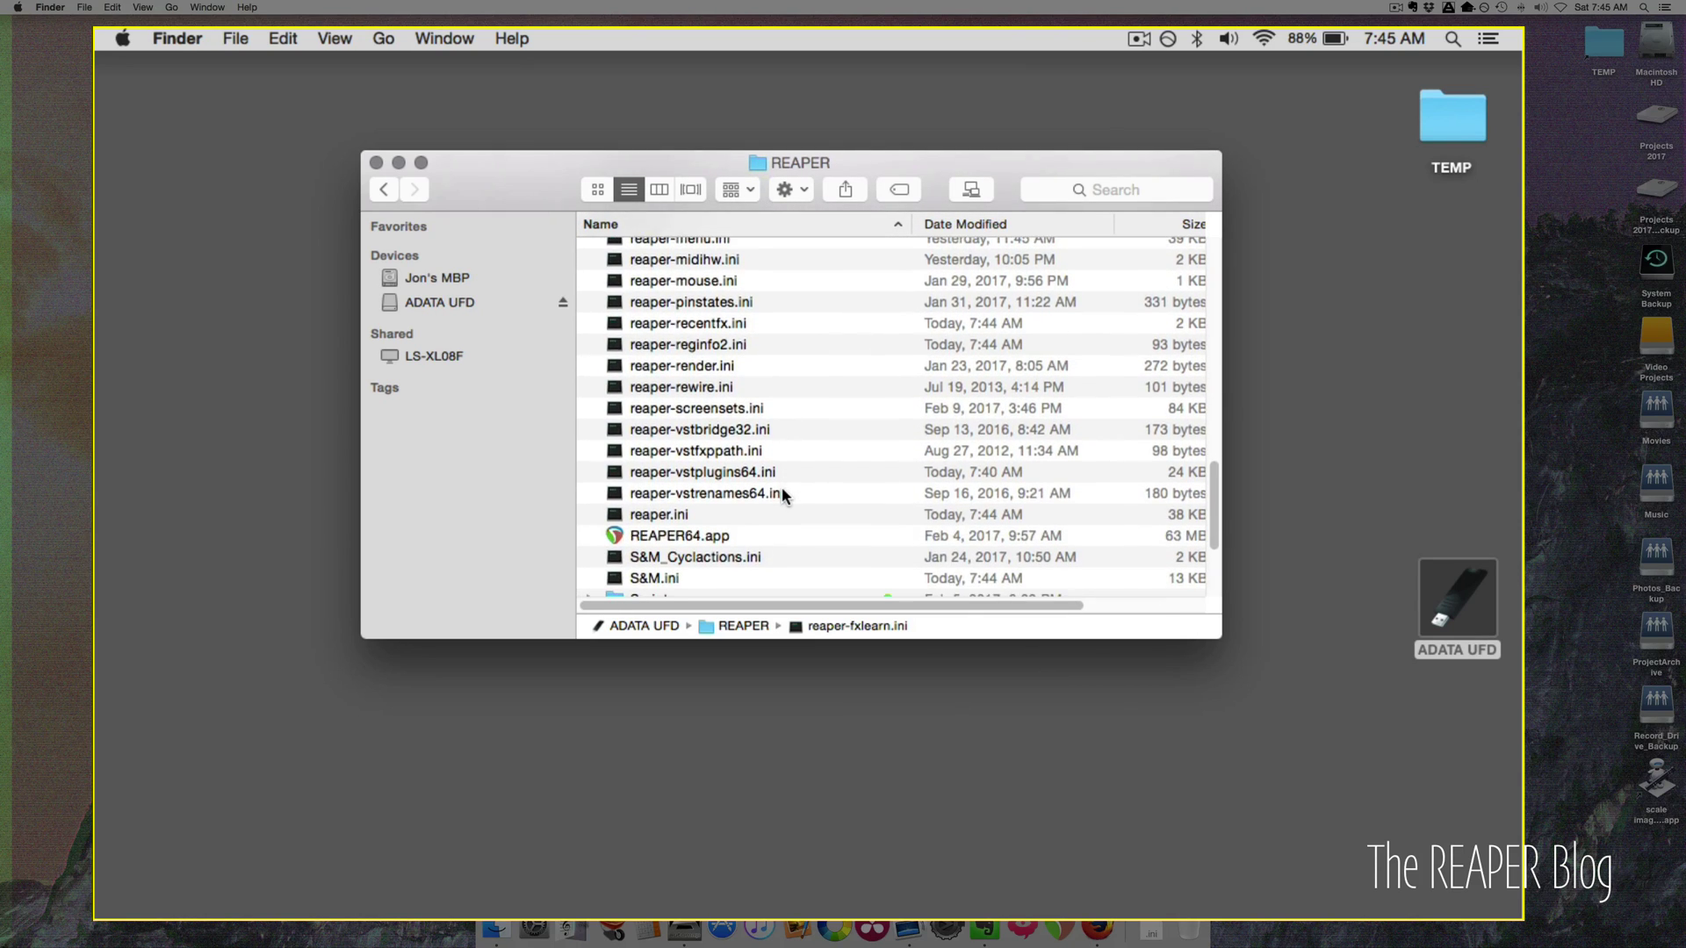
scroll(782, 492, down, 1)
click(786, 439)
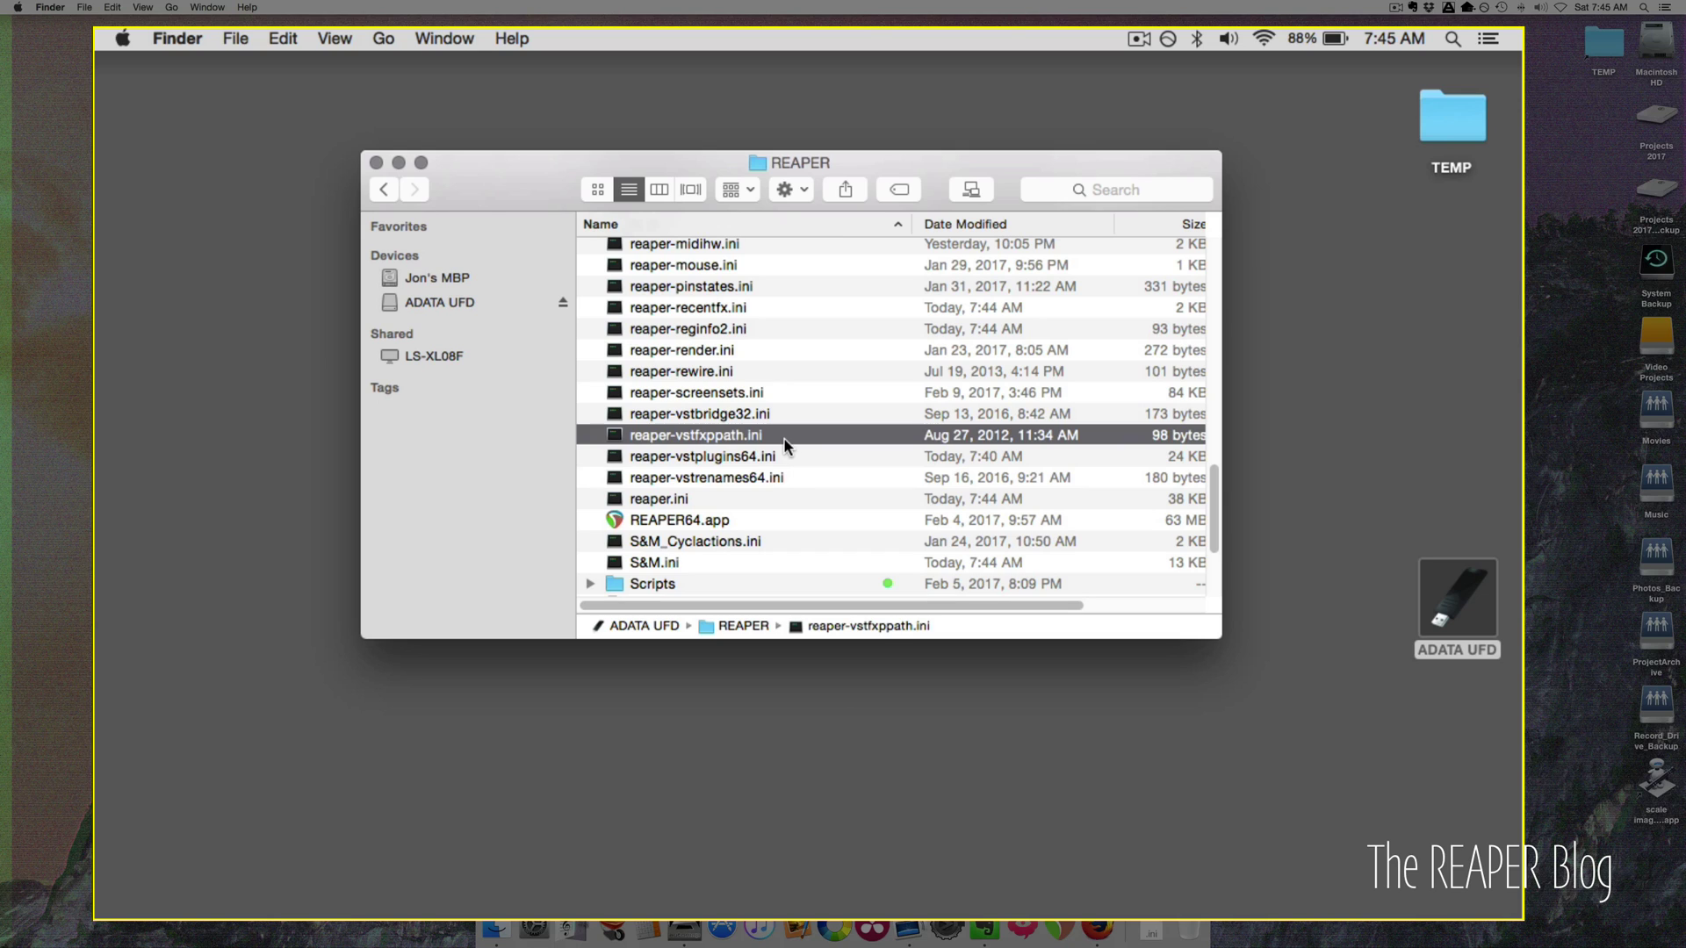
key(Up)
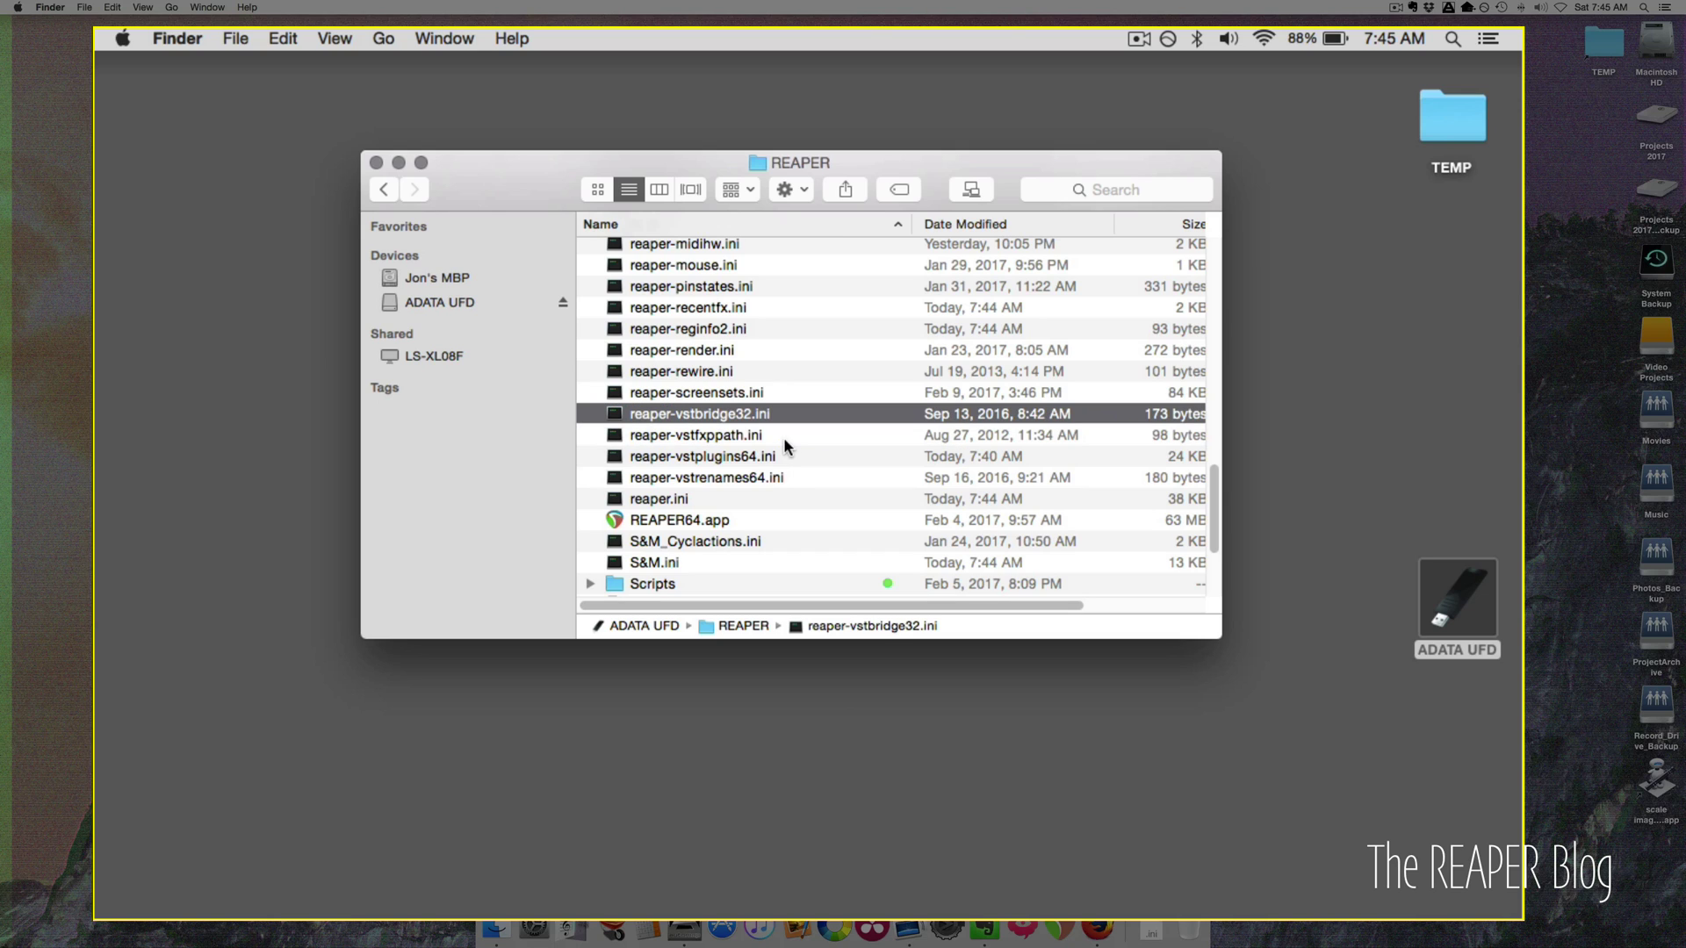
key(shift+Down)
key(shift+Down)
key(shift+Down)
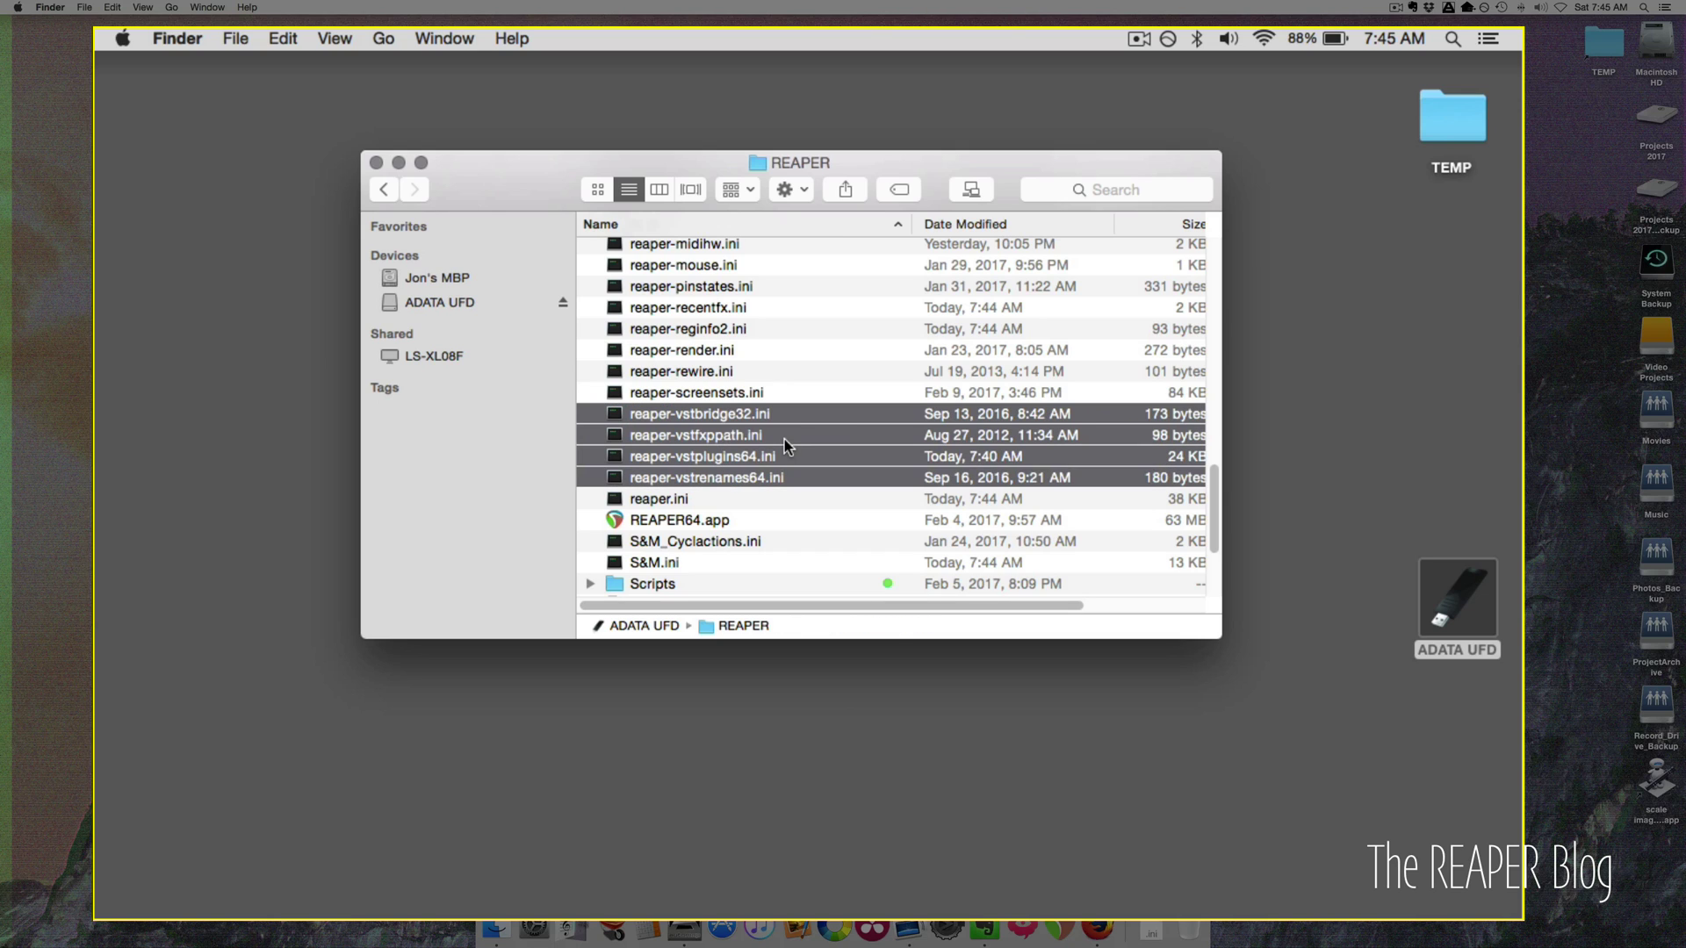
scroll(783, 439, down, 5)
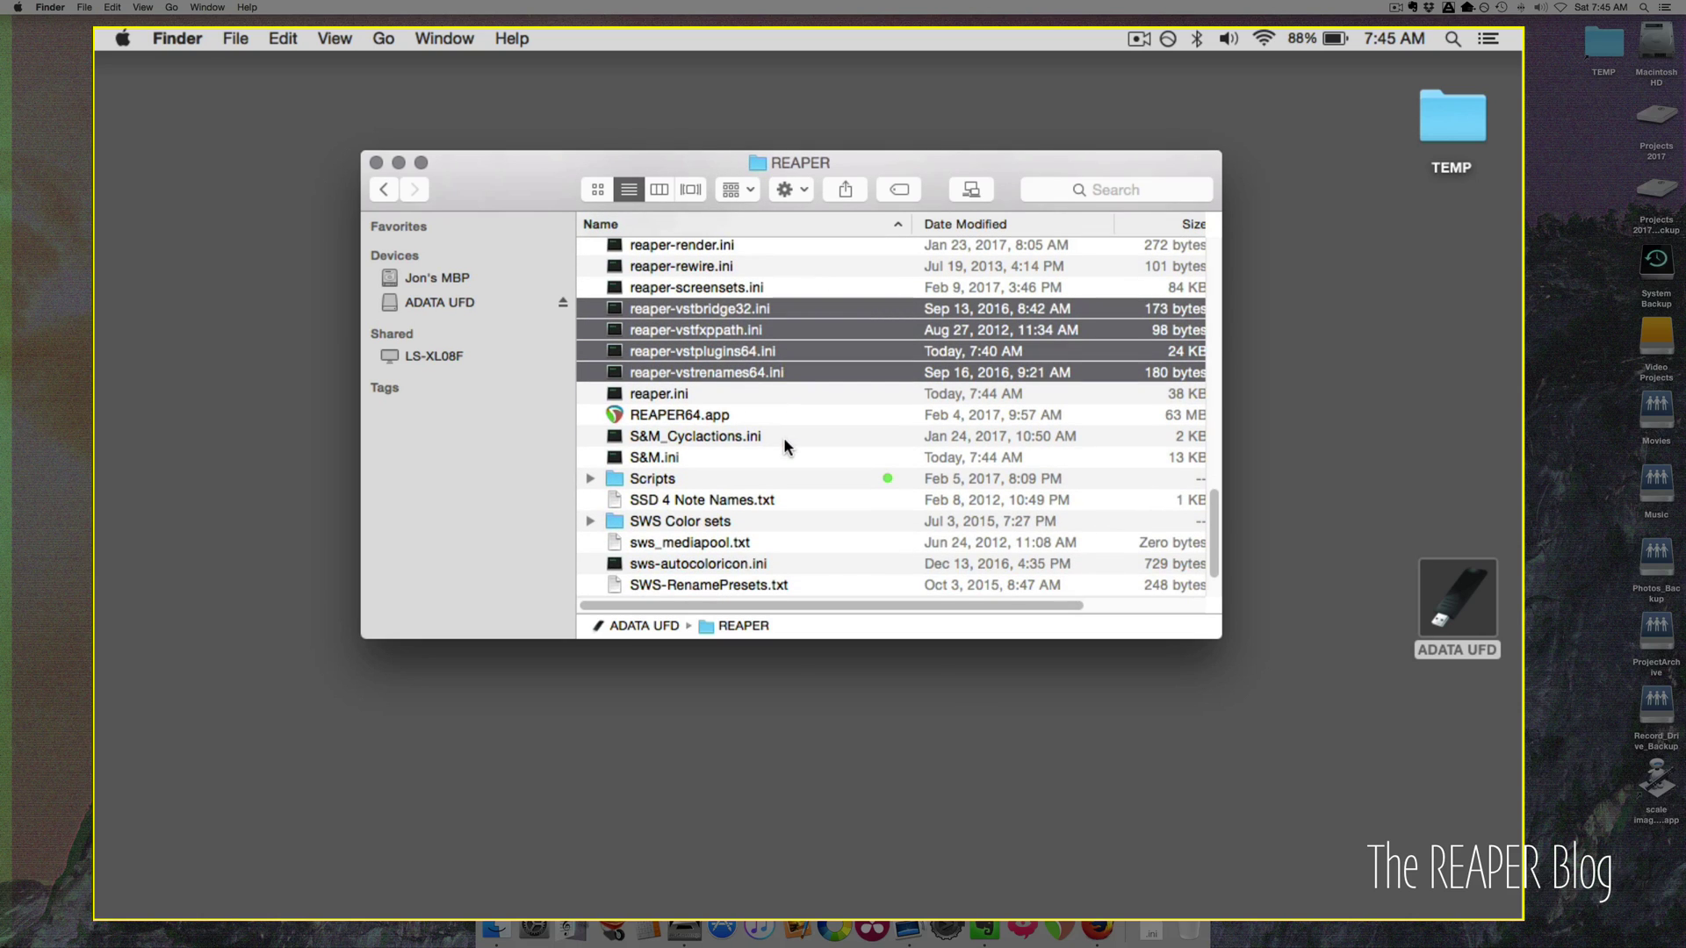
key(Down)
scroll(783, 437, down, 3)
Delete the Audio Units plug-in cache file reaper-auplugins64-bc.ini from the portable REAPER folder.
scroll(784, 437, up, 10)
click(783, 434)
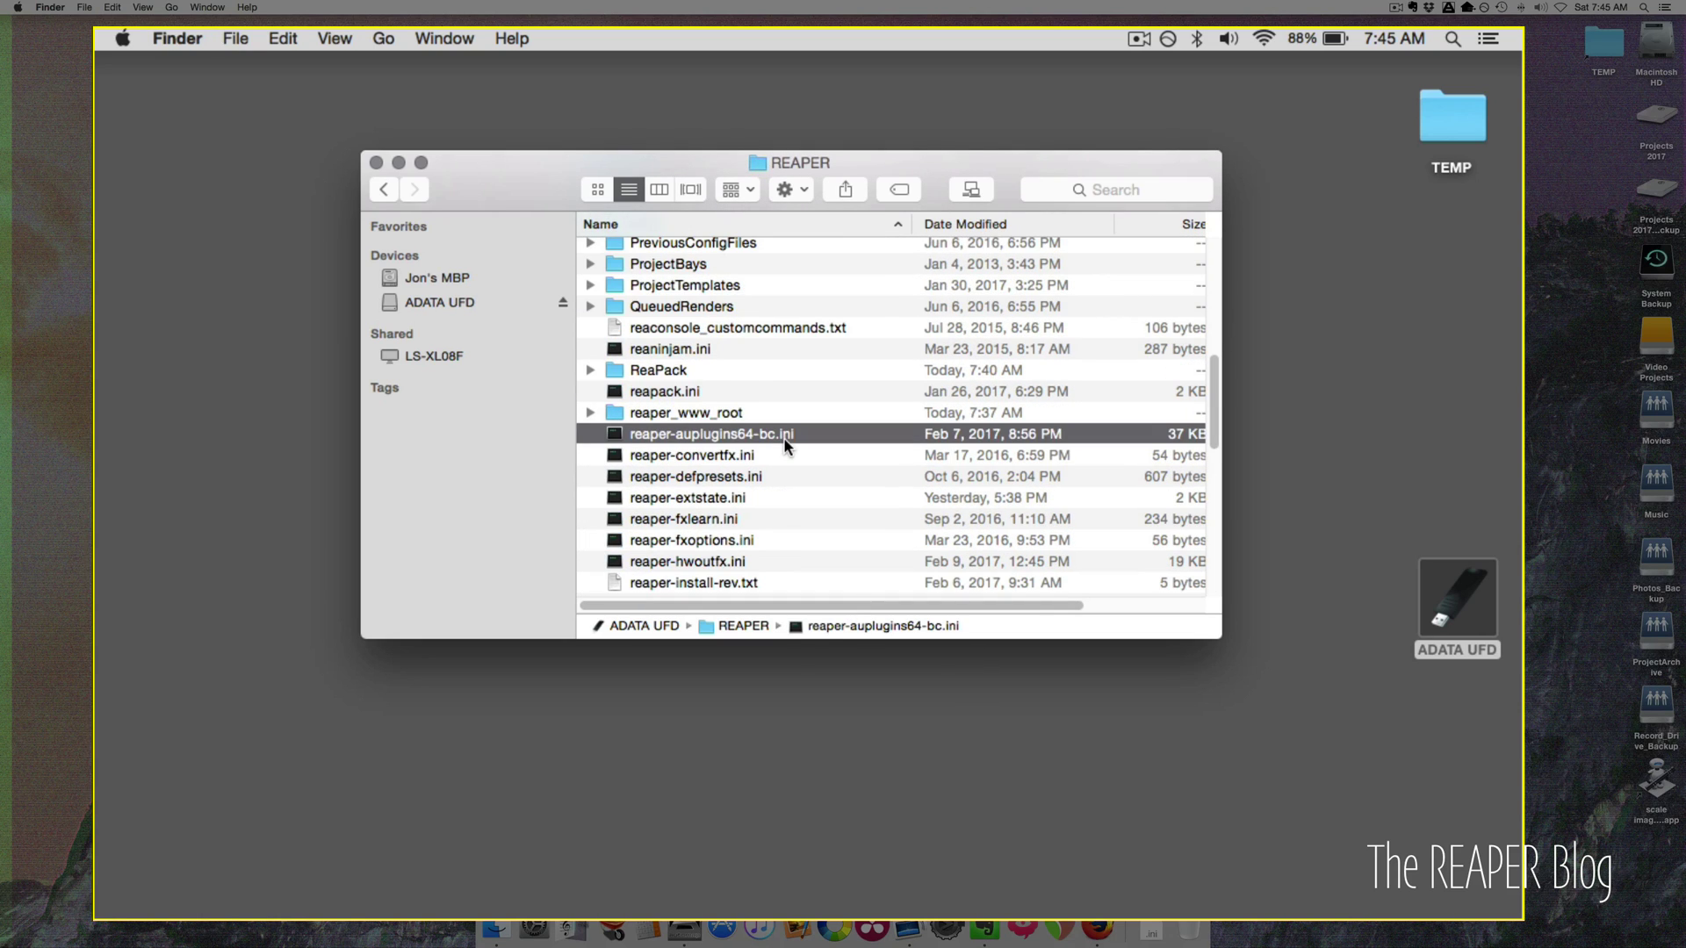
key(super+BackSpace)
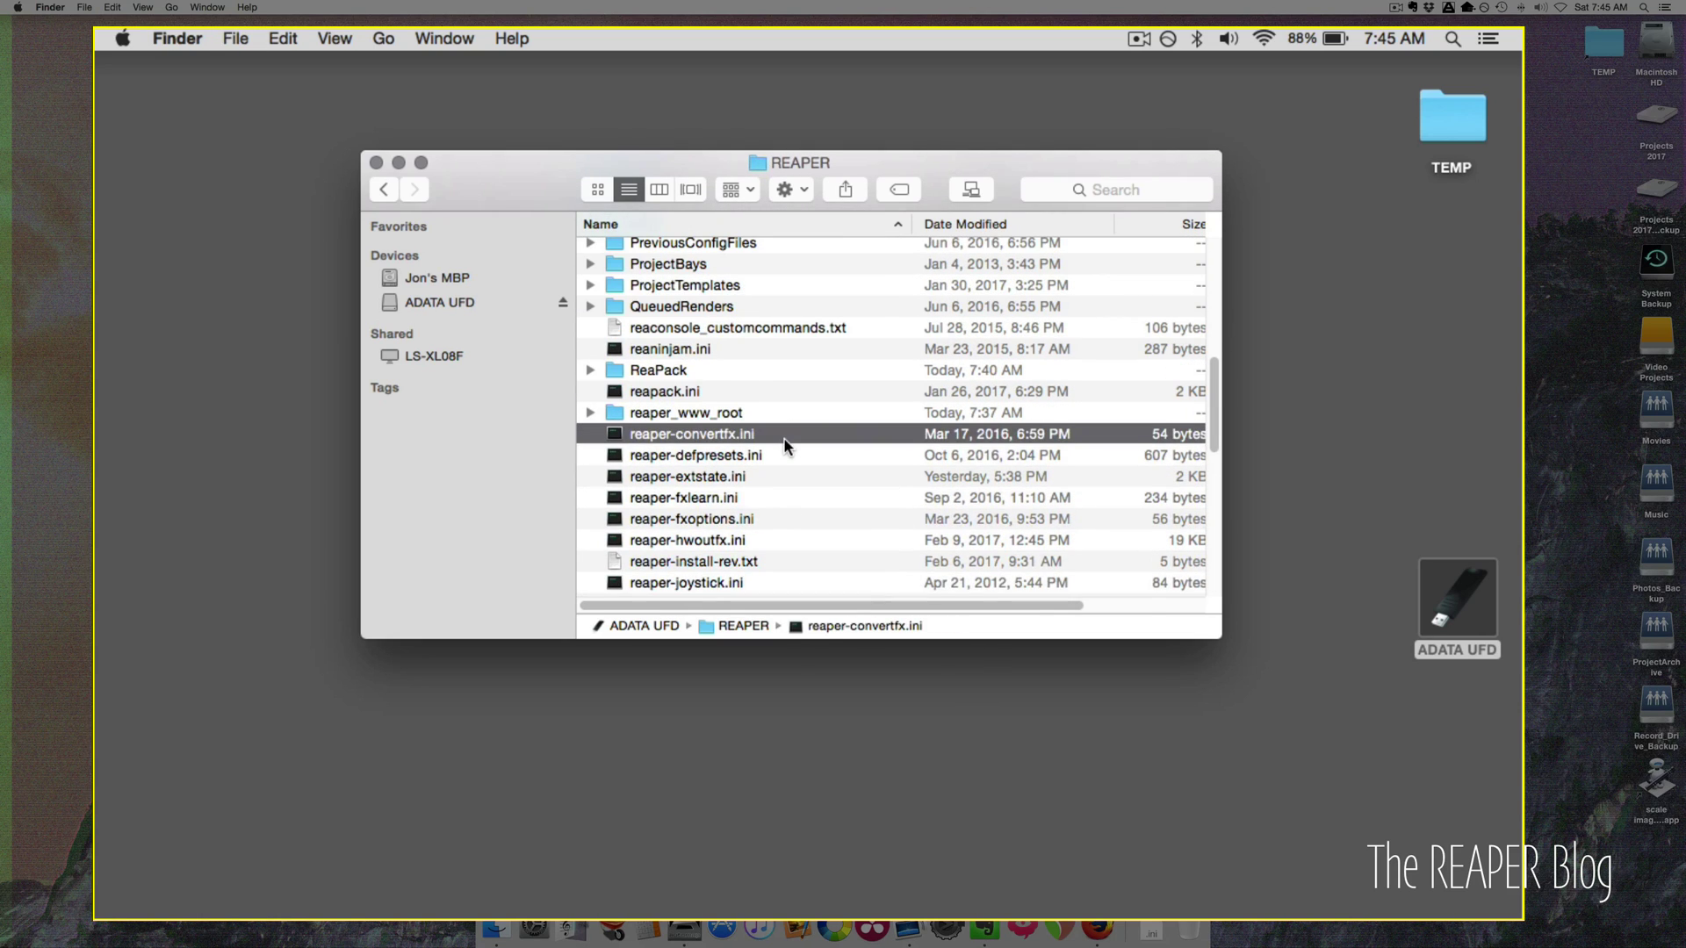
Expand the MediaDB folder and delete all of its ReaperFileList files, including LastSearch.ReaperFileList.
scroll(783, 437, up, 10)
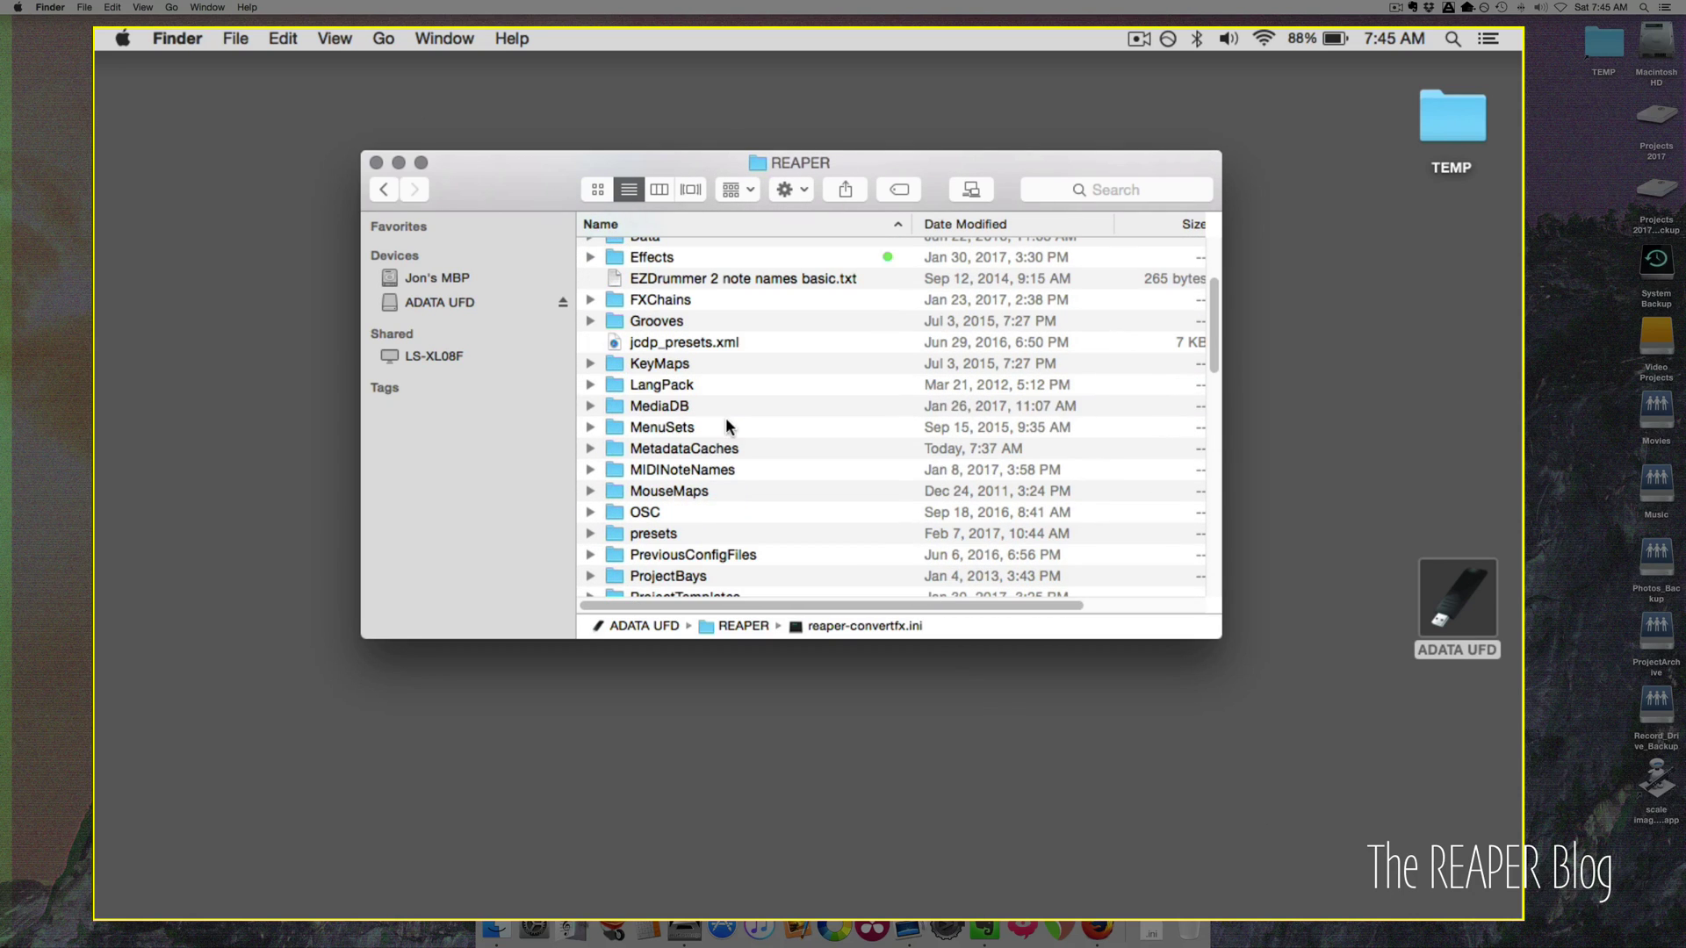
click(713, 404)
key(Right)
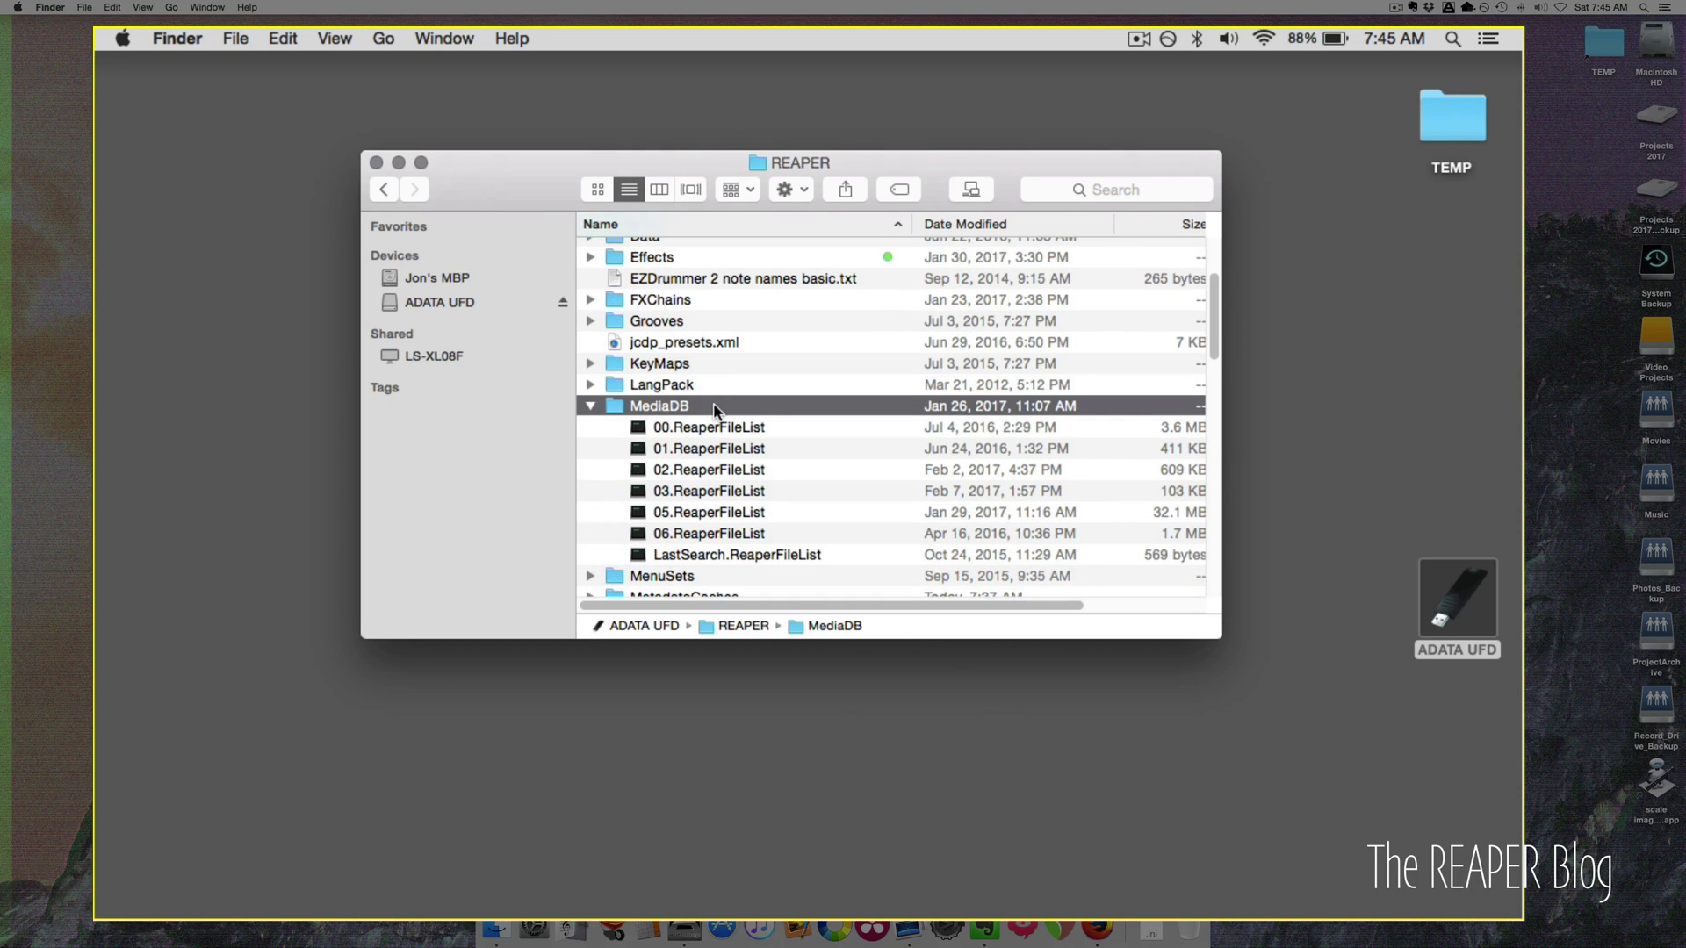
key(Down)
shift+click(773, 557)
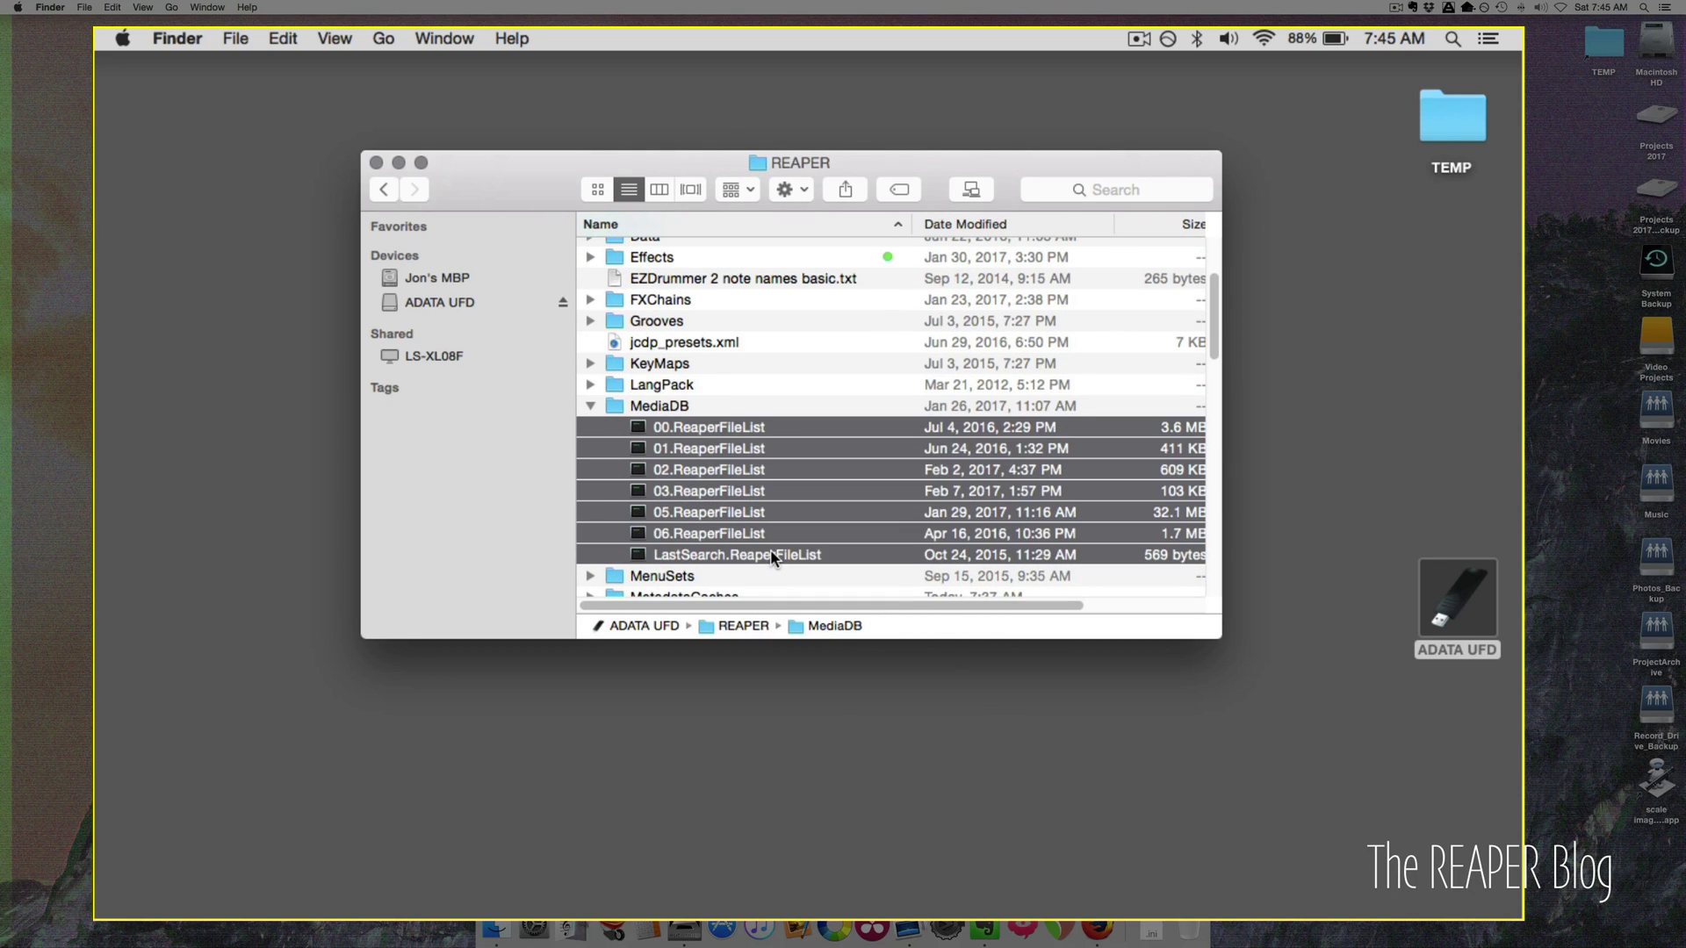
key(super+BackSpace)
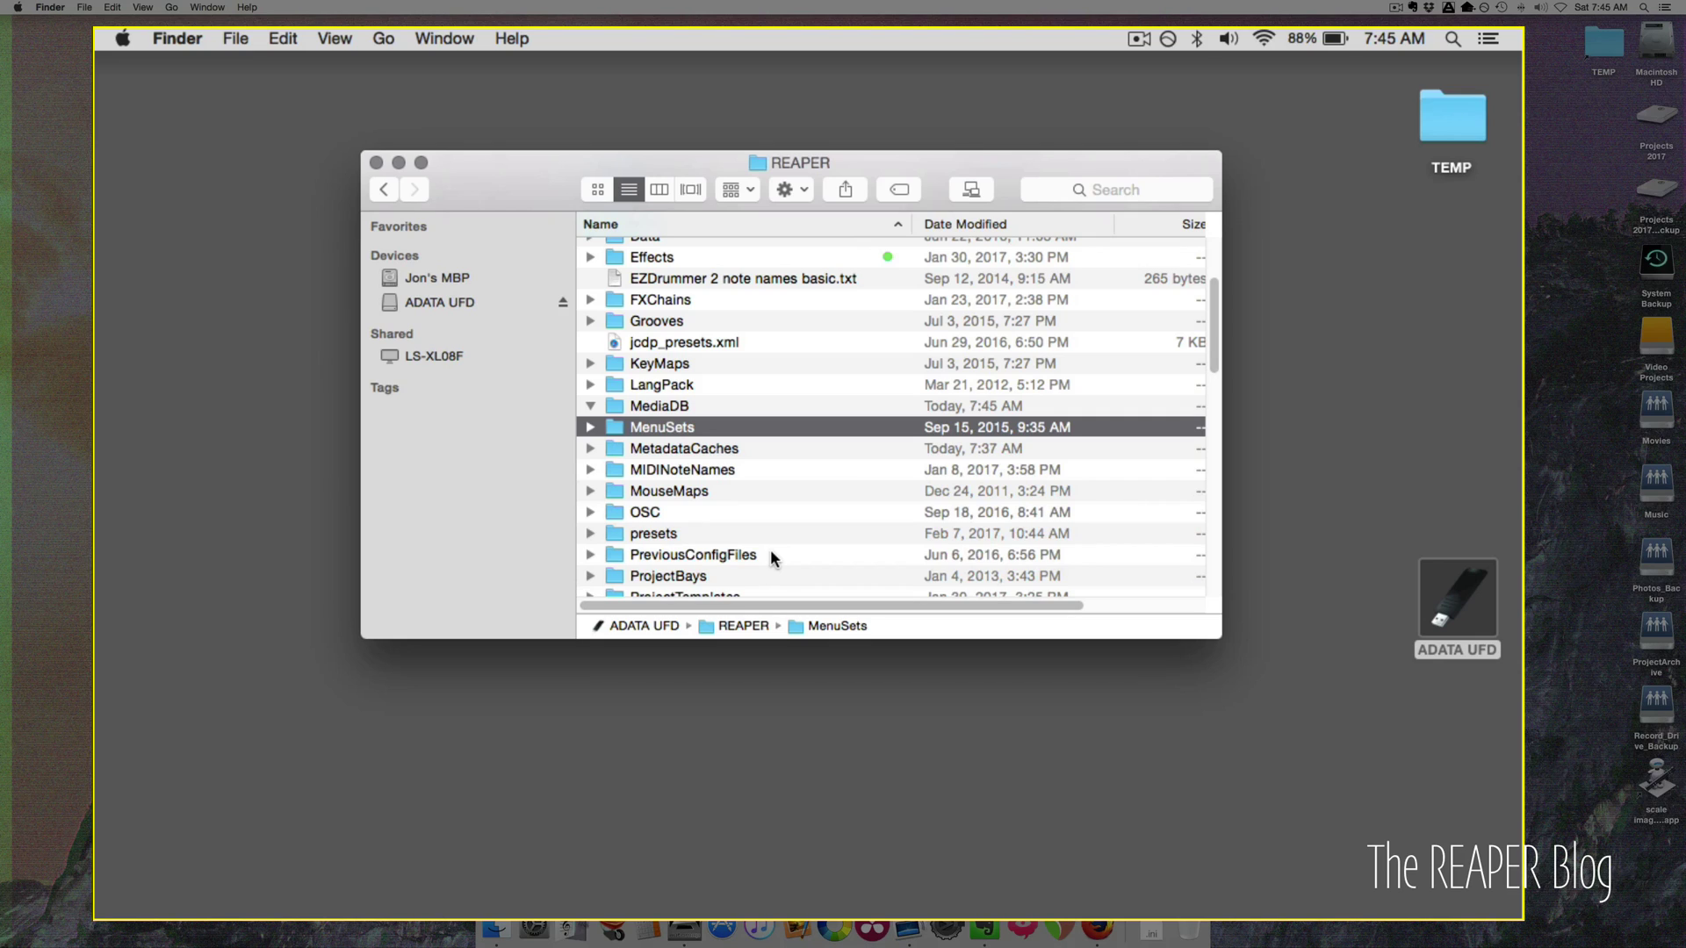
Launch REAPER64.app from the top level of the ADATA UFD drive and allow its incoming network connections.
key(super+Up)
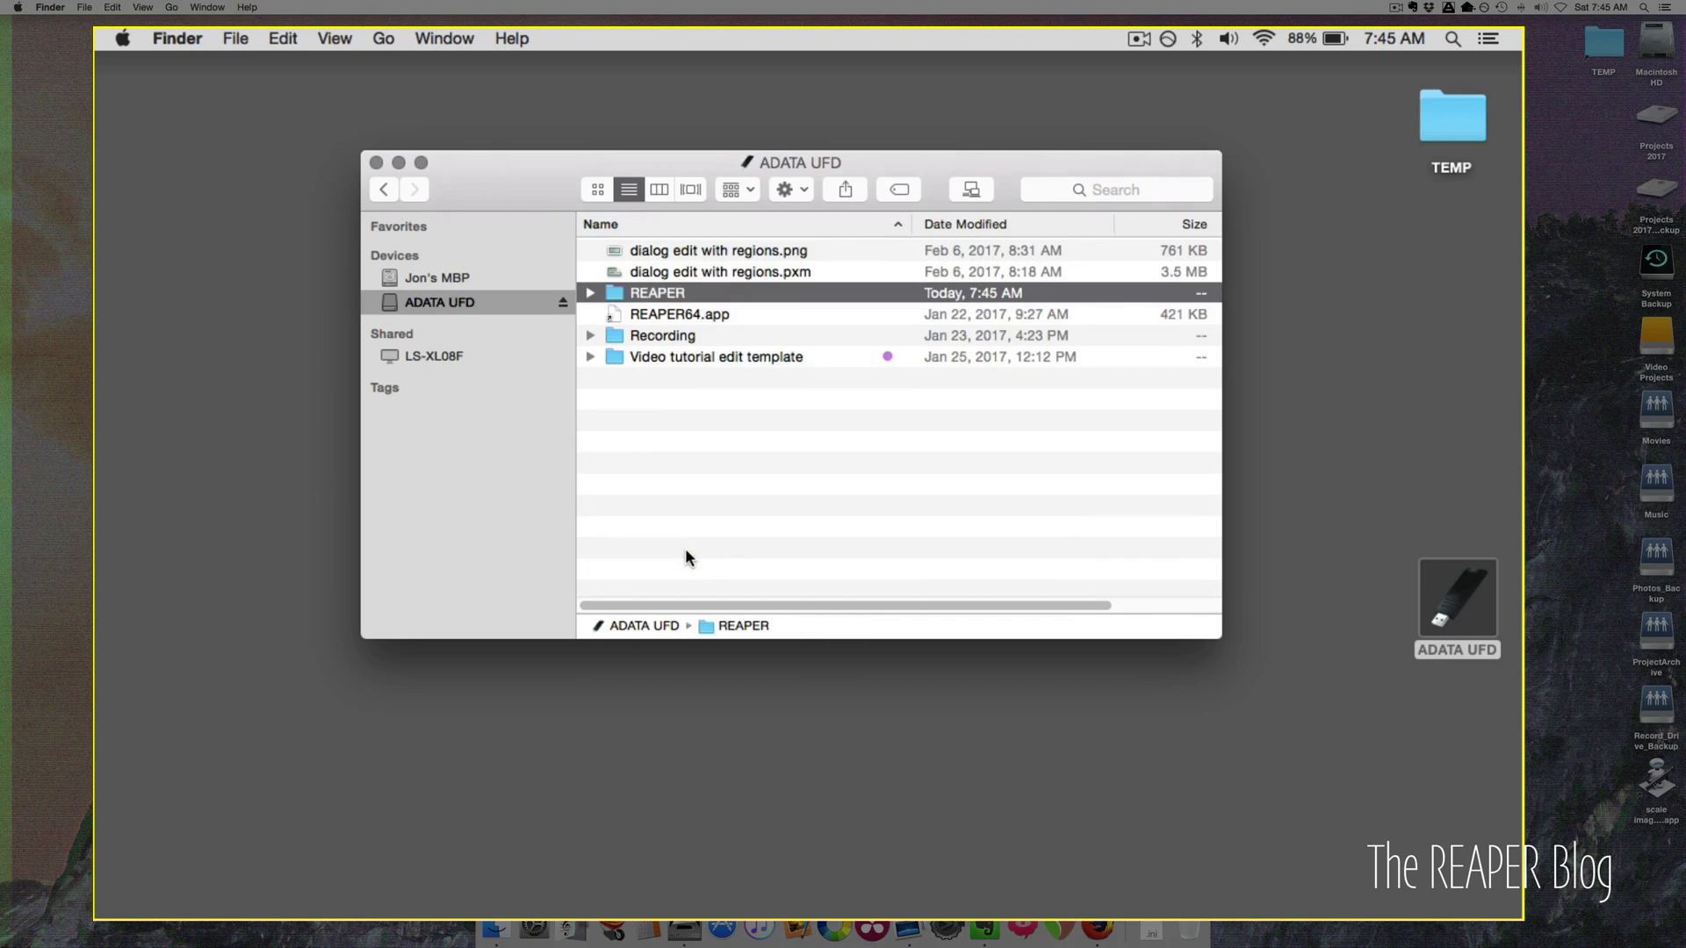
key(Down)
key(super+Down)
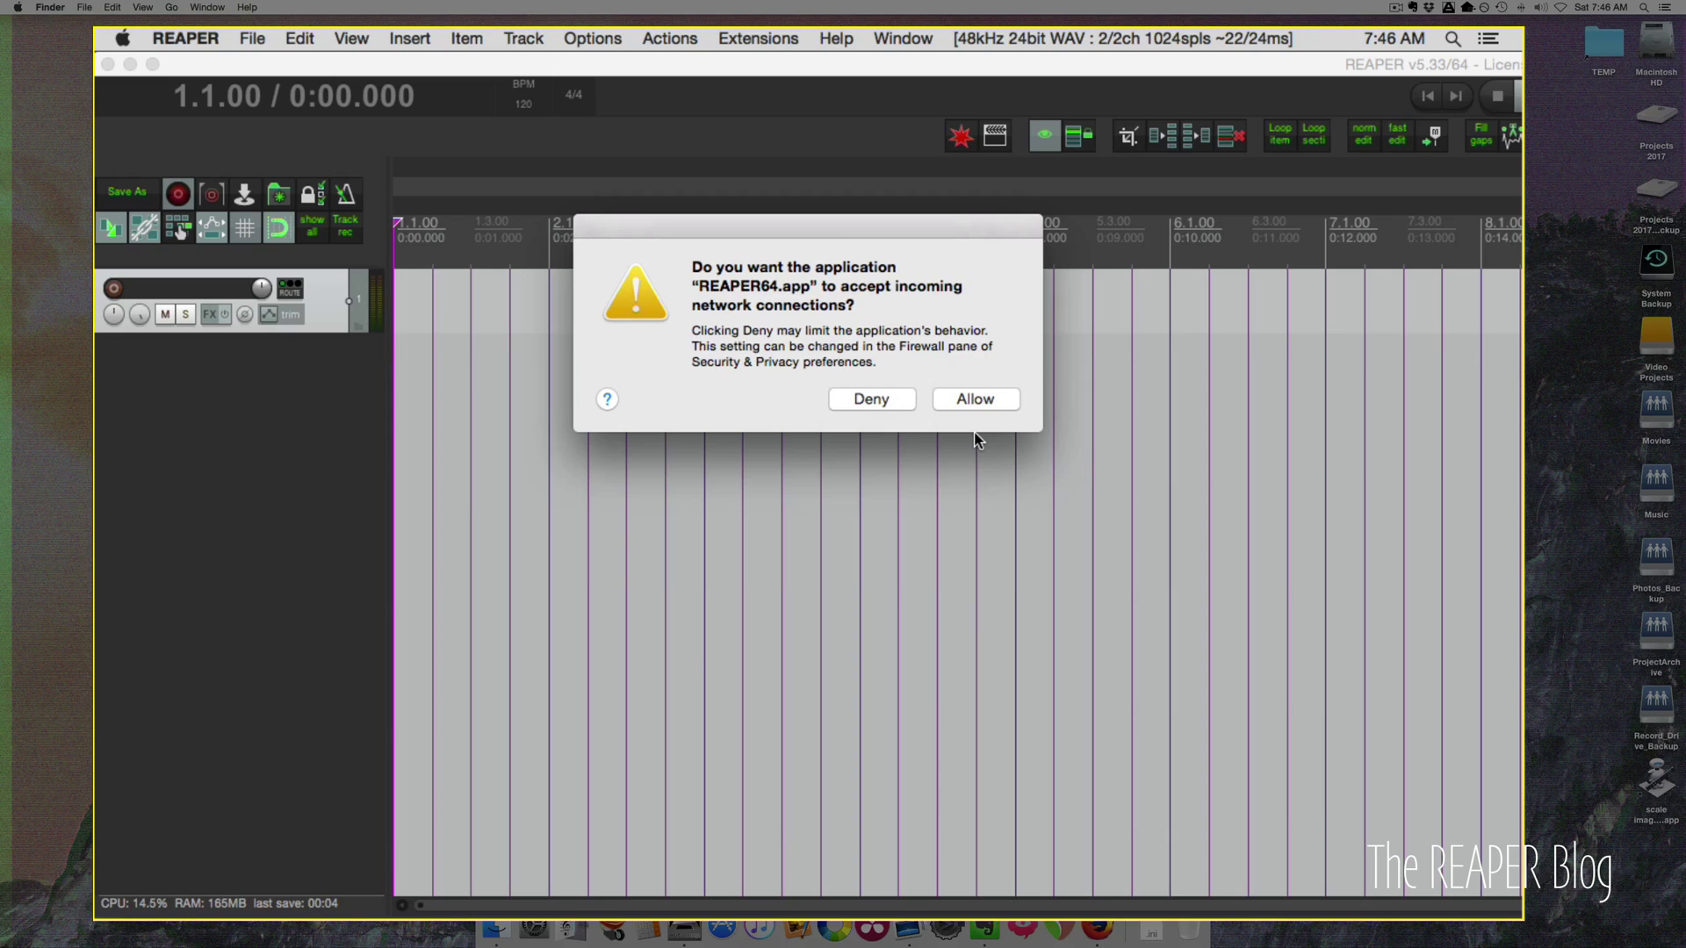
click(977, 399)
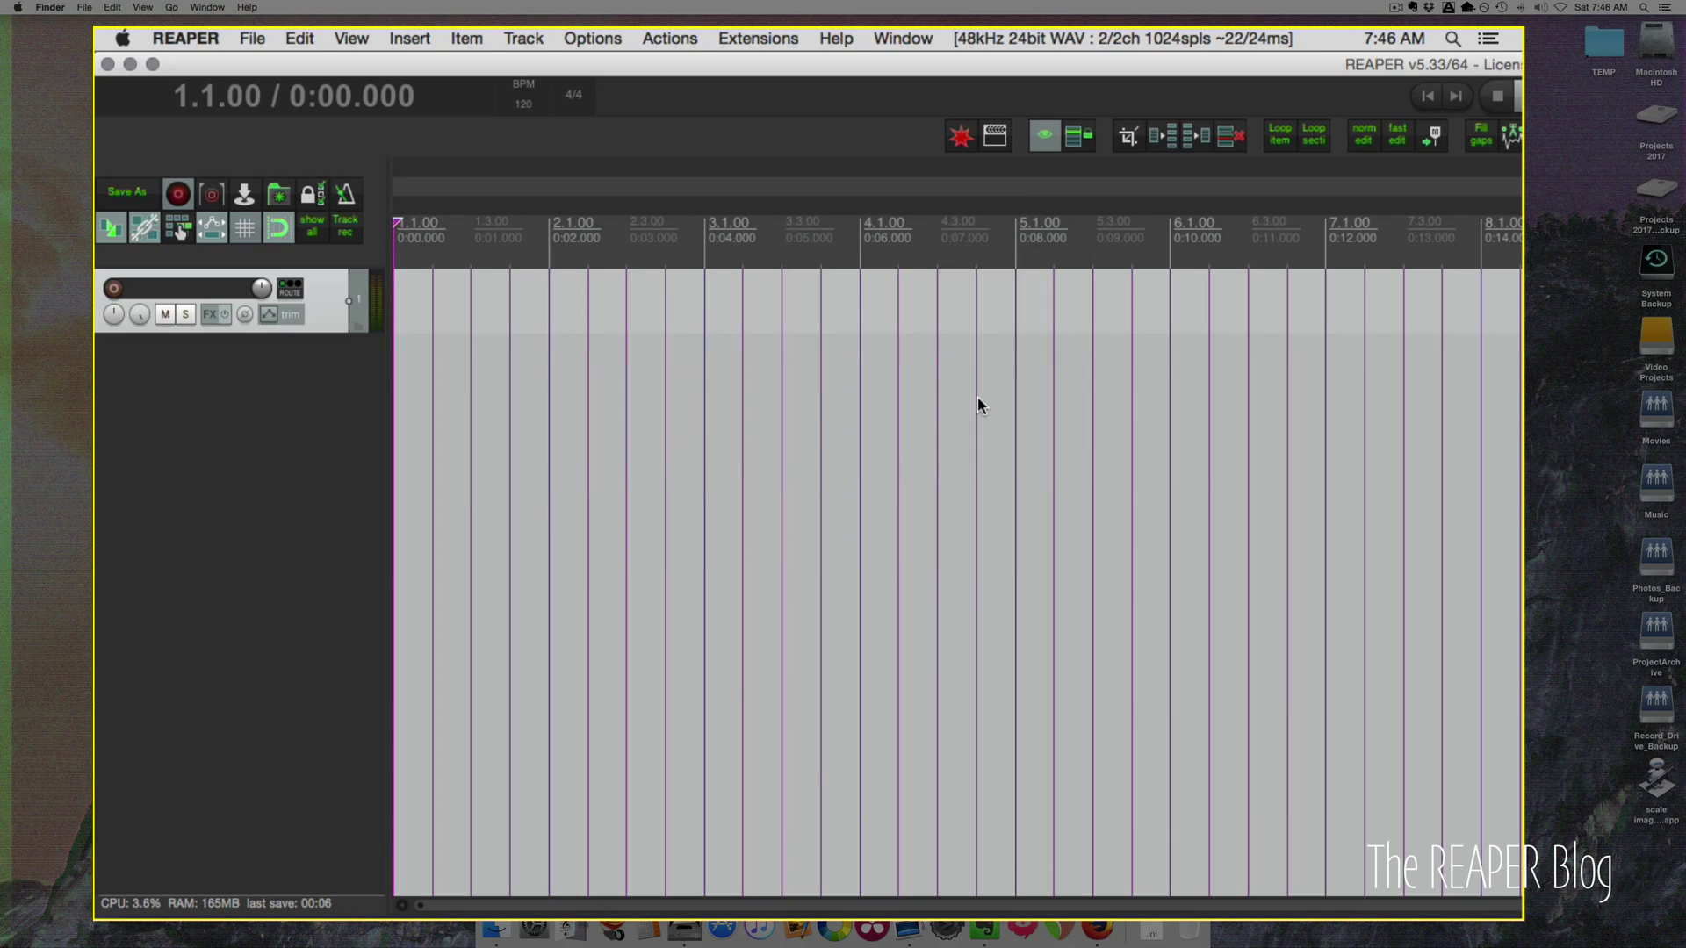
Recall the saved window screensets one after another to check how their layouts fit the laptop's display.
click(749, 380)
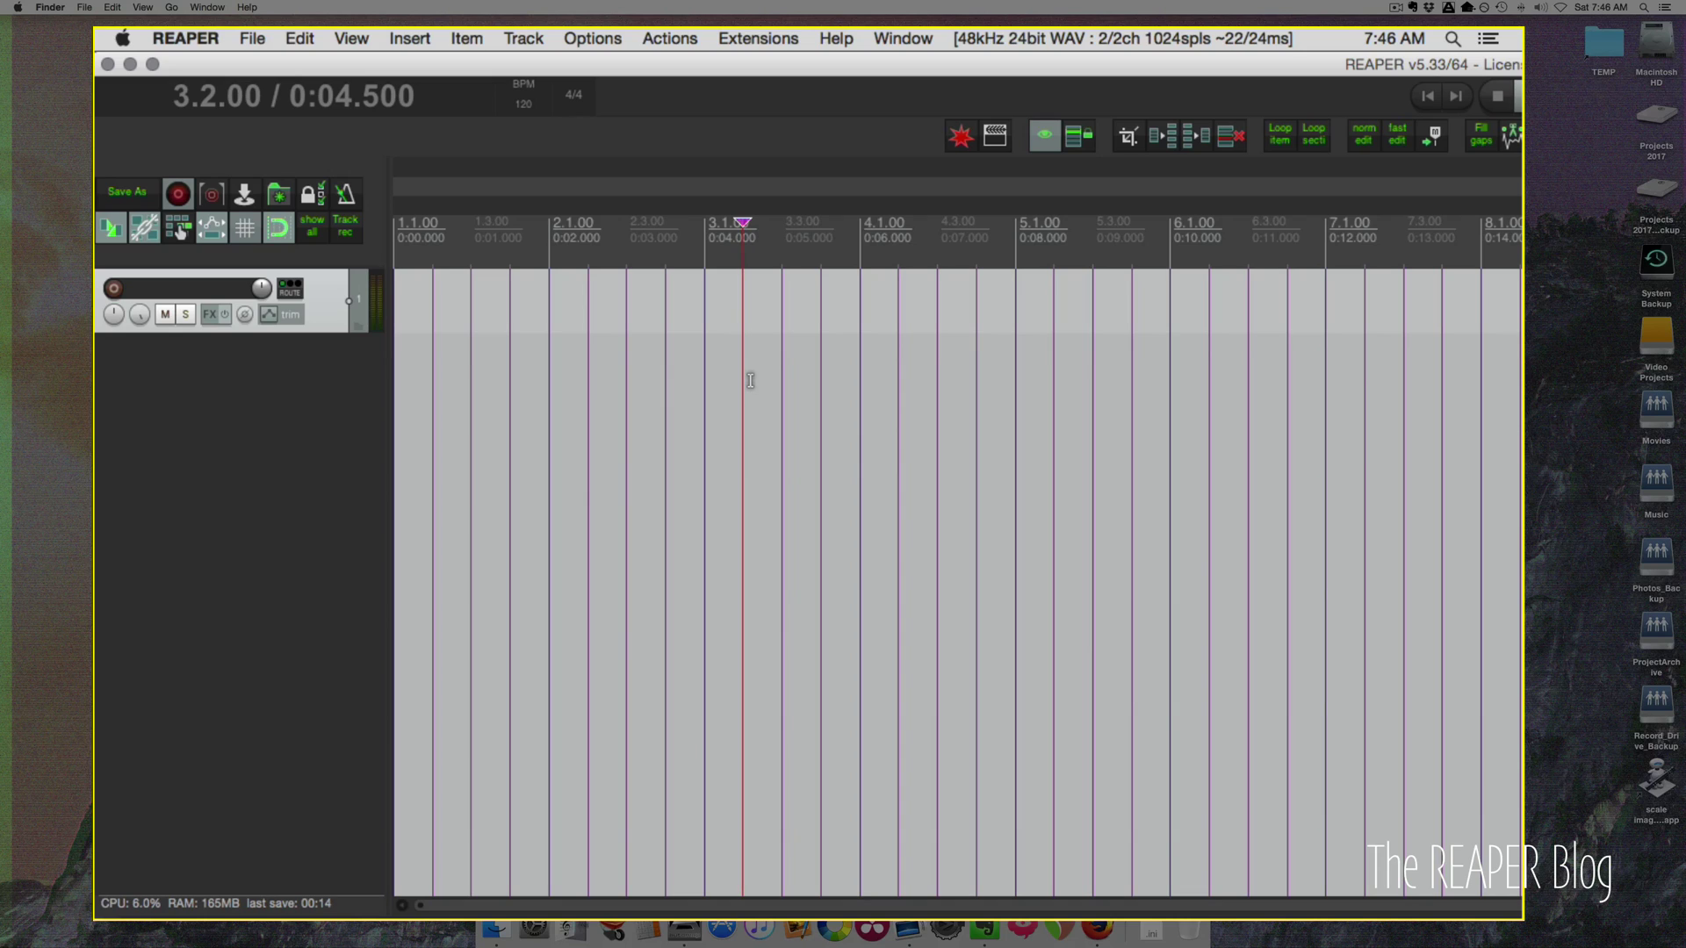
key(super+m)
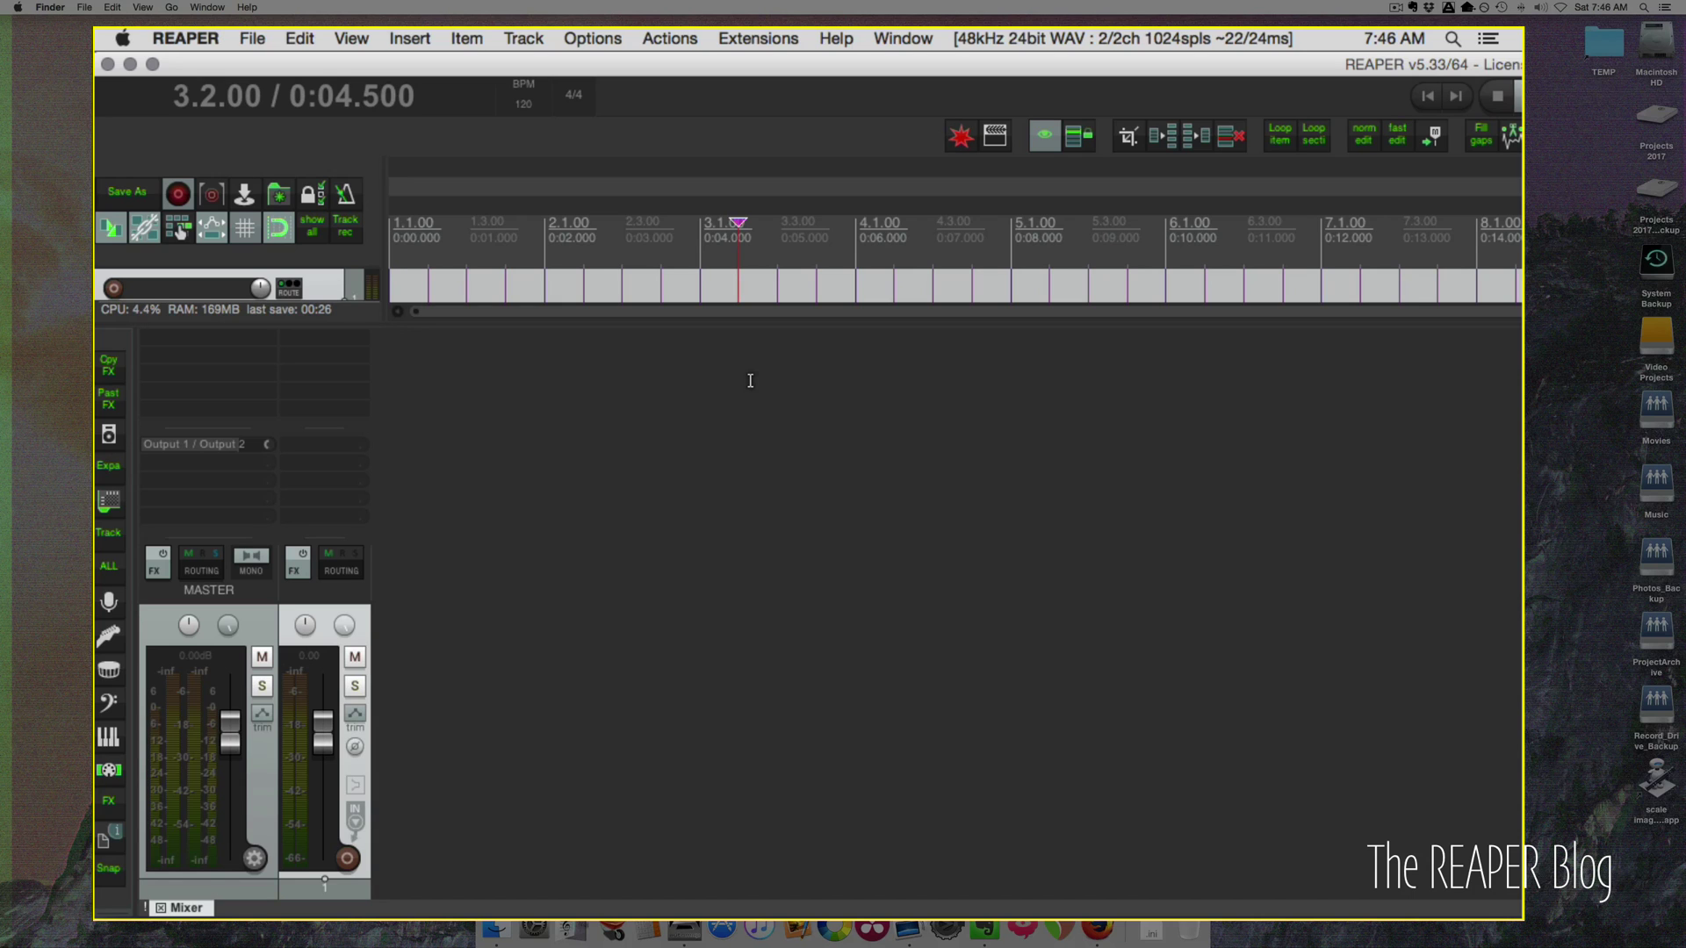
key(F7)
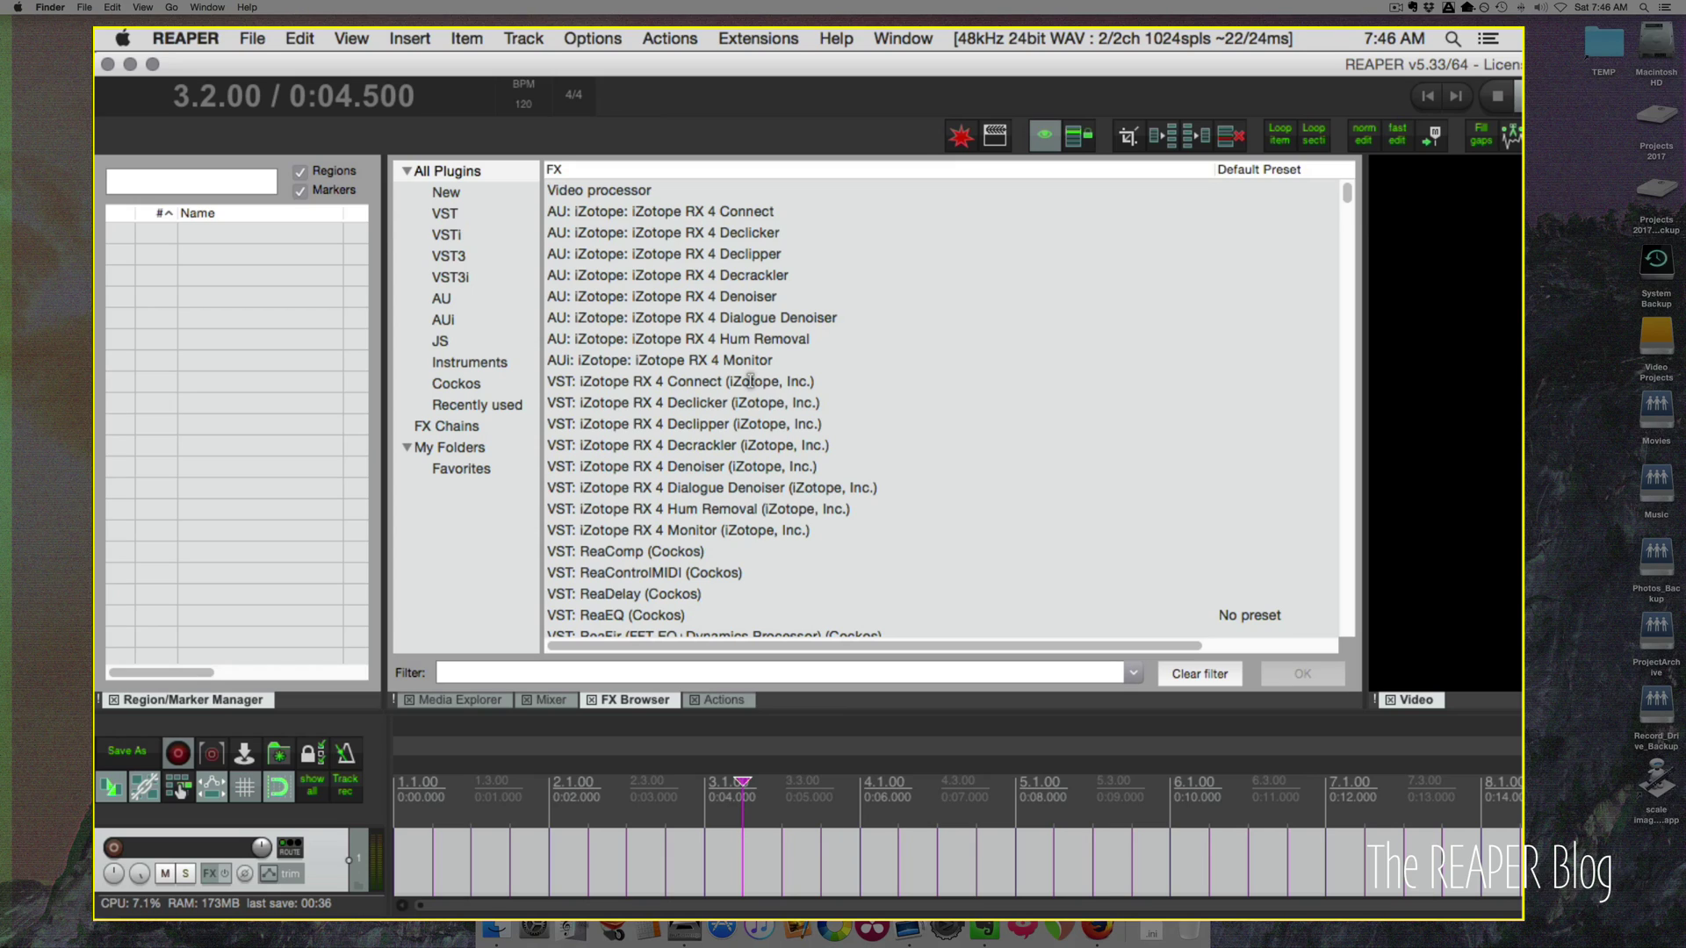
key(F8)
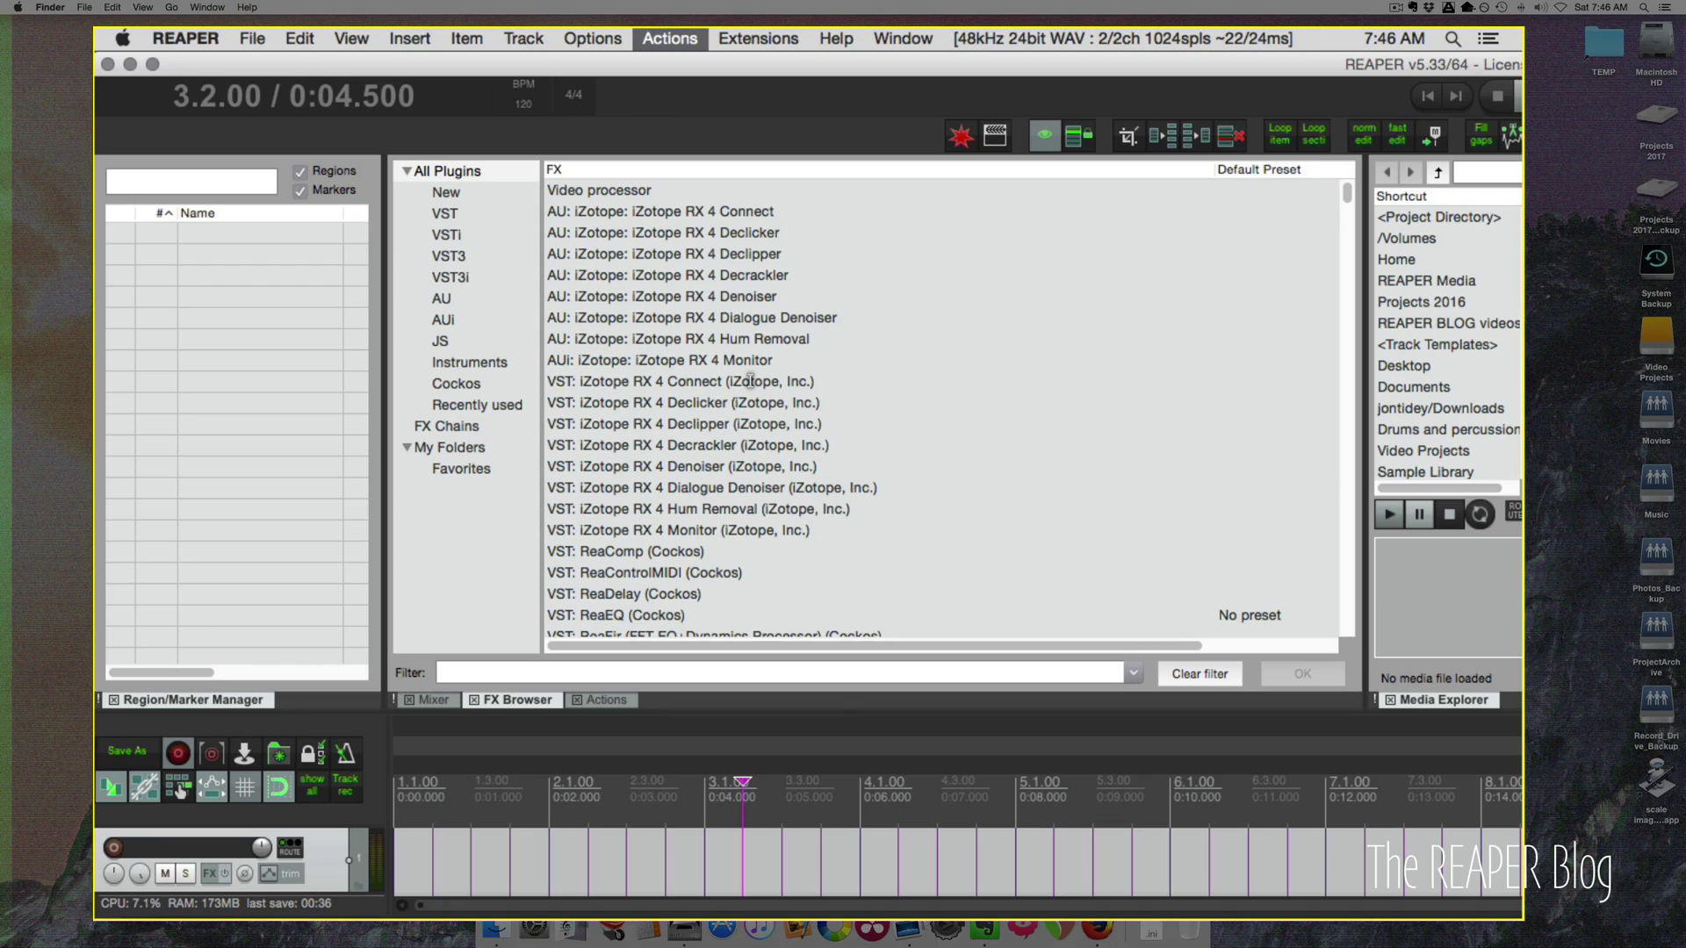
key(F9)
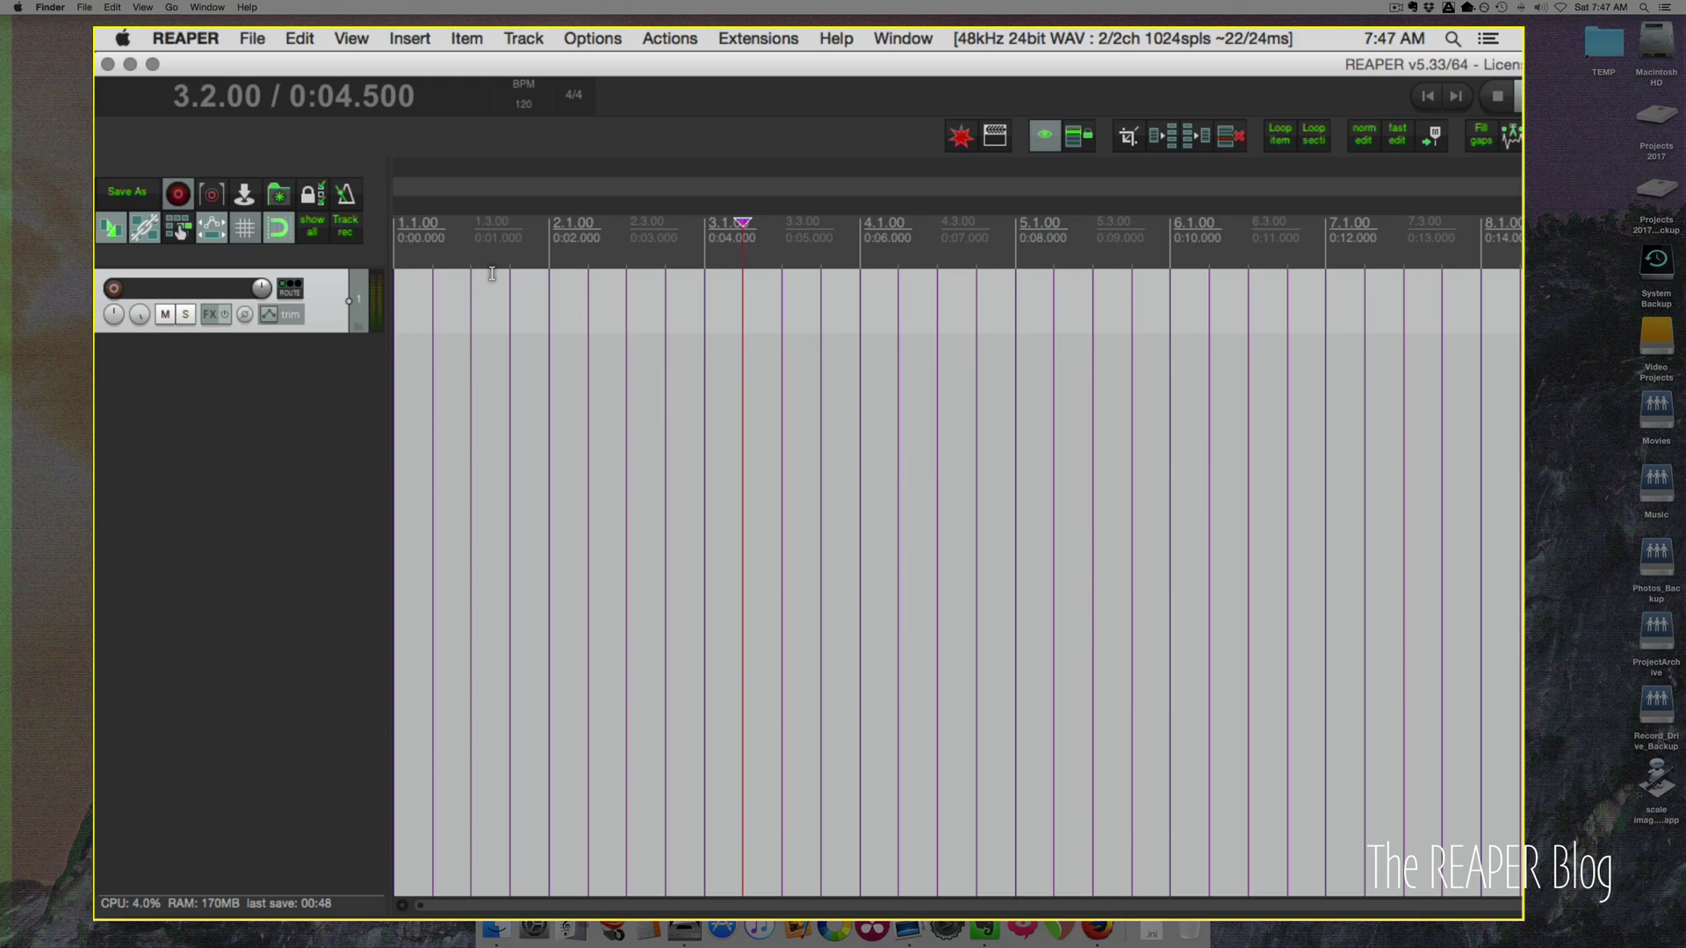
Fit the main window to the screen and save the layout as windows screenset #1, named Edit.
click(152, 64)
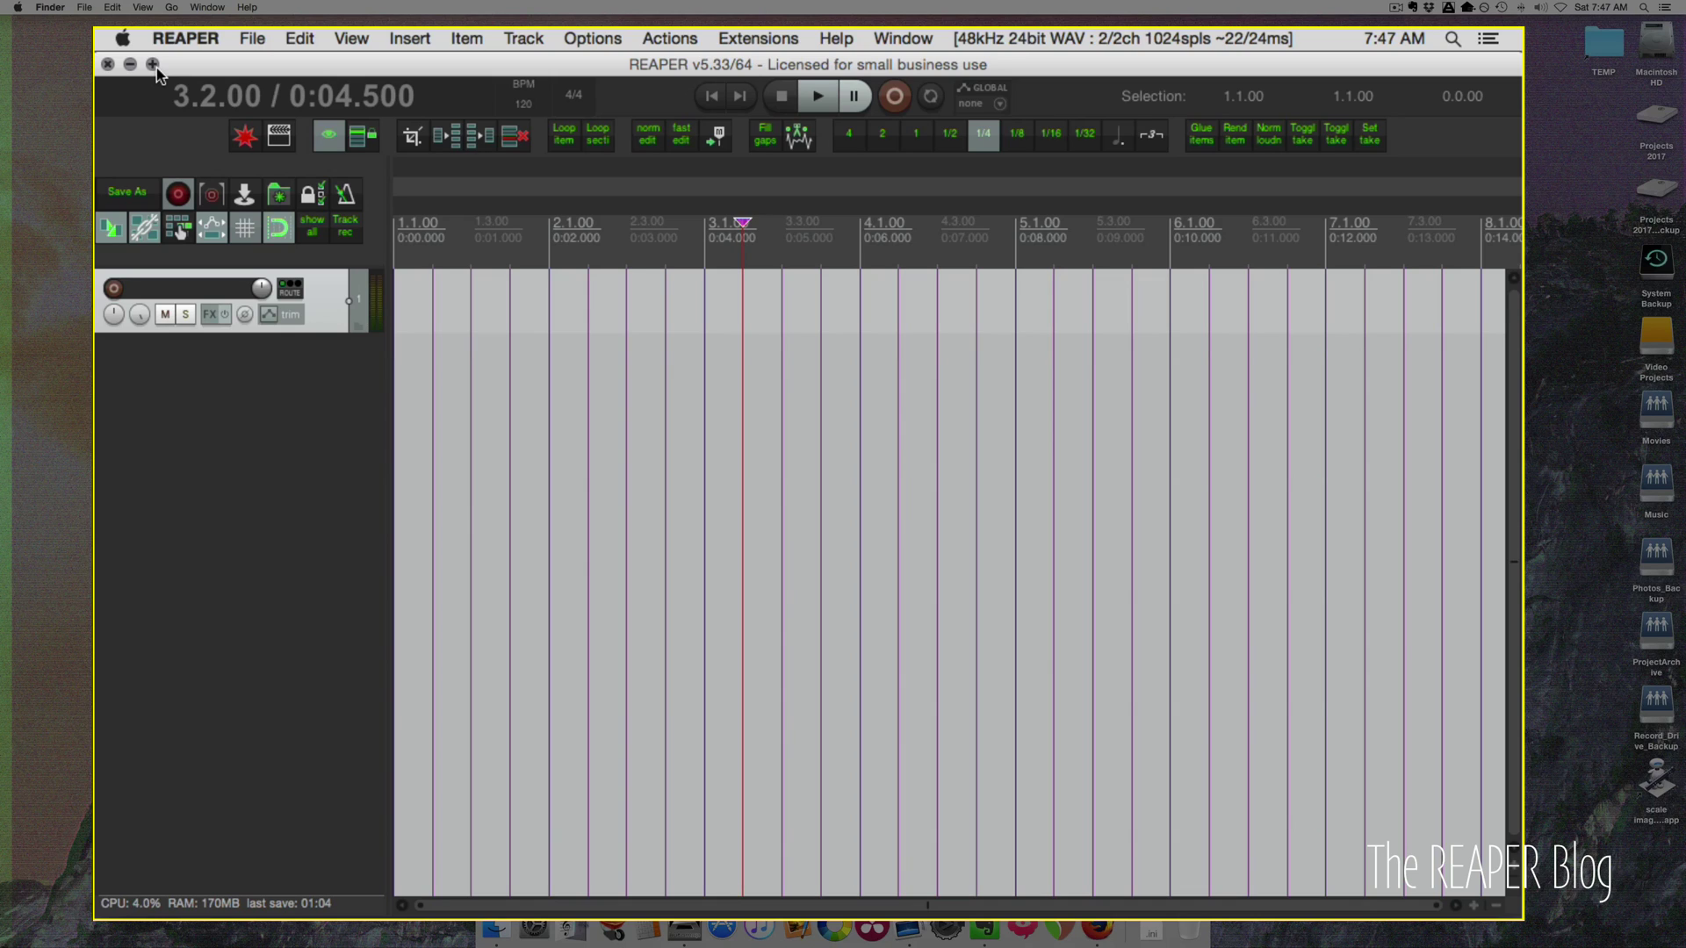
key(super+alt+1)
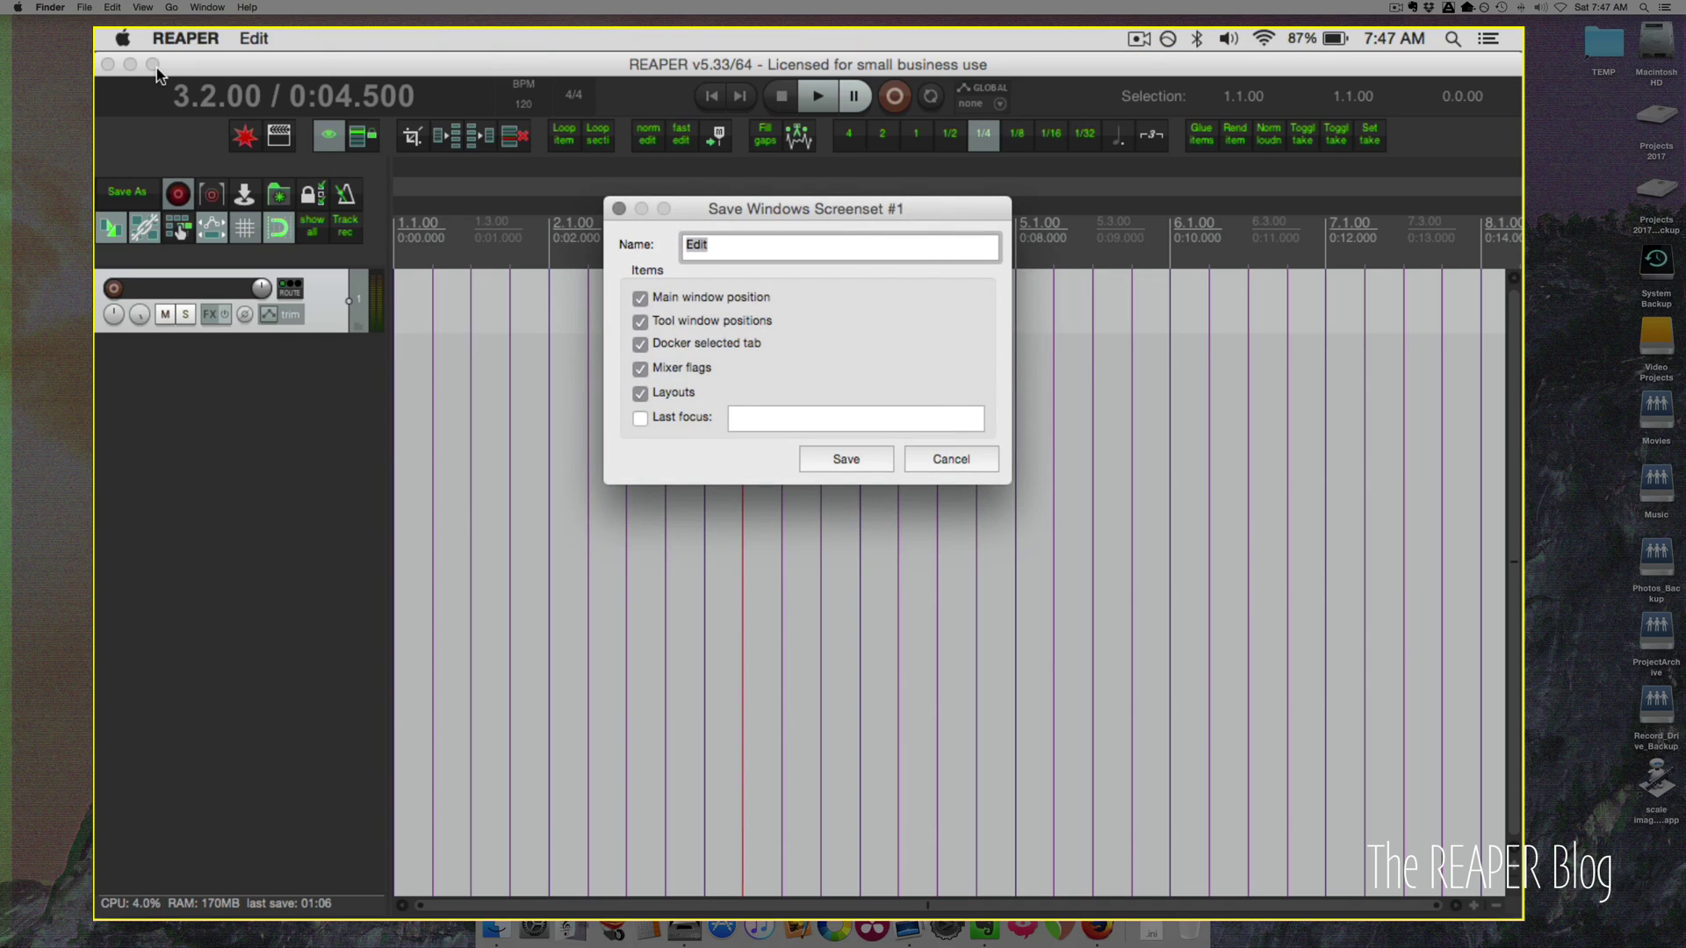
click(848, 459)
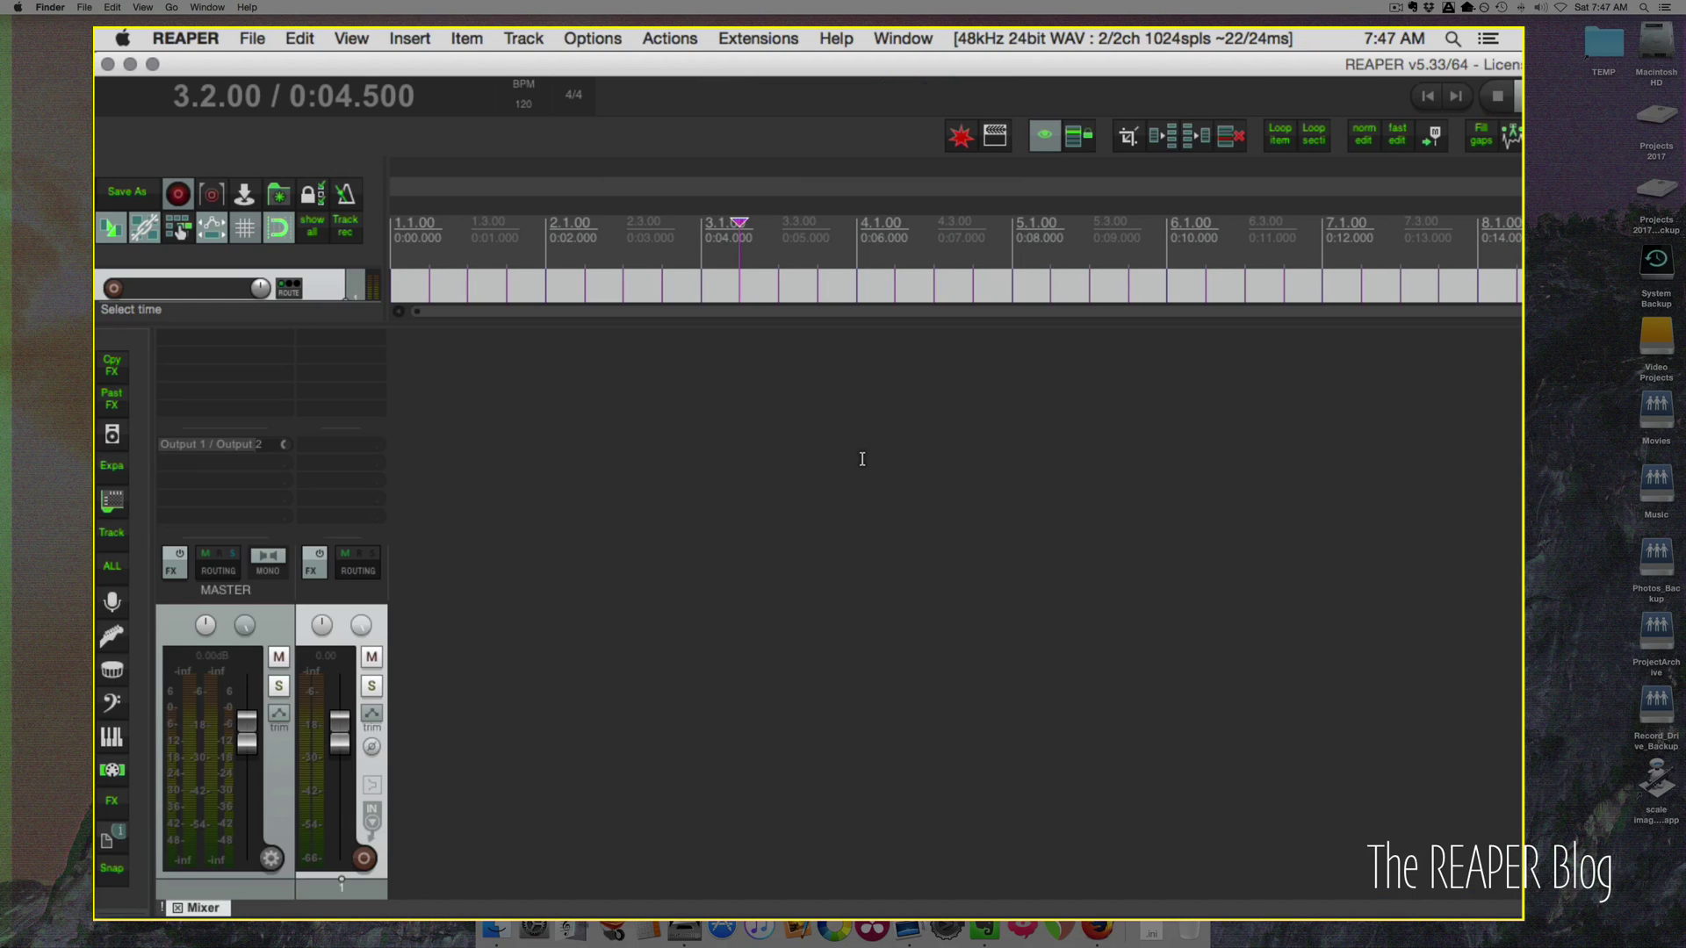
Save windows screenset #2 with the main window fitted to the screen and a wider FX Browser beside the mixer.
click(152, 64)
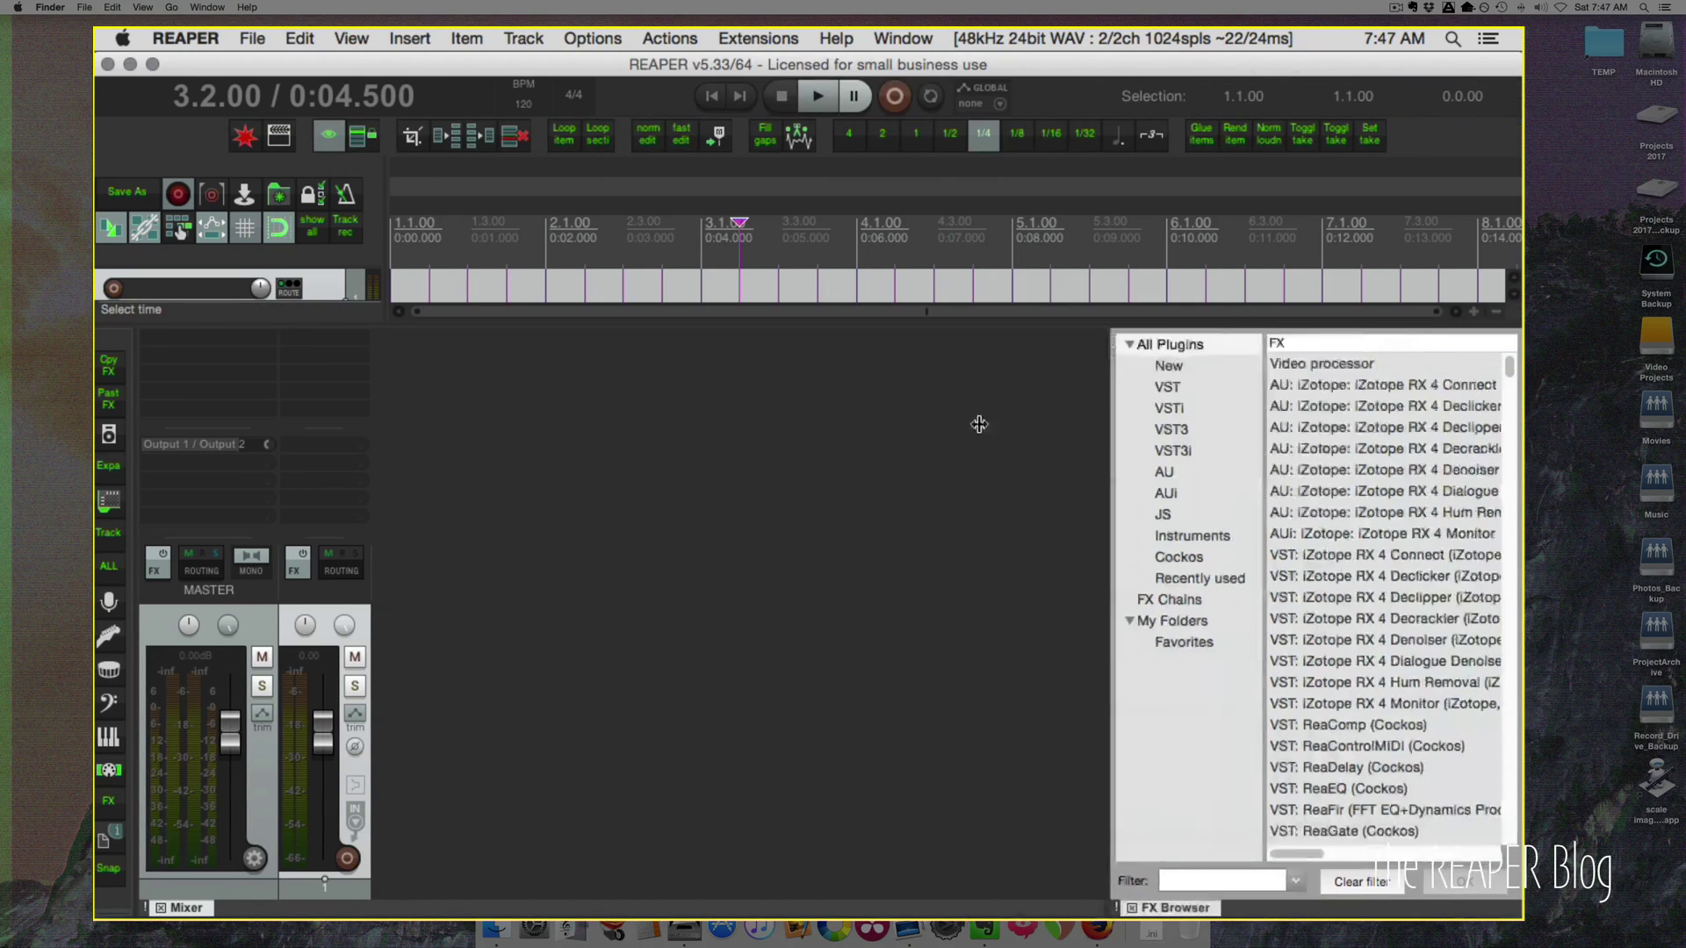
drag(997, 428, 1015, 424)
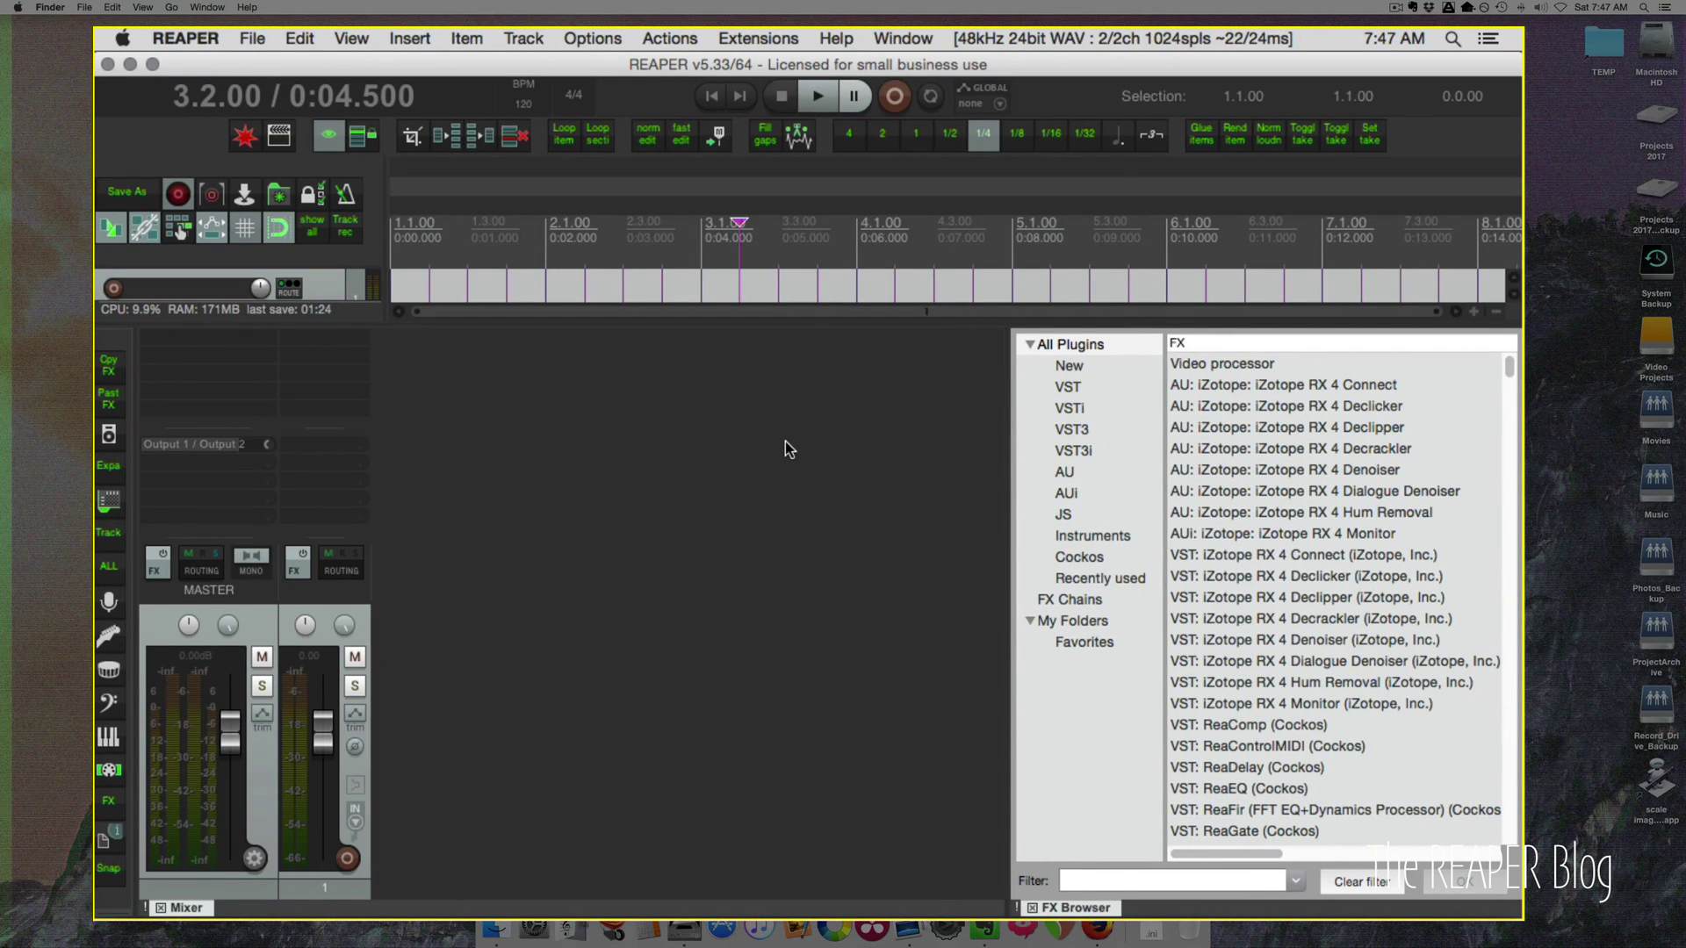
key(super+alt+2)
key(Return)
key(super+1)
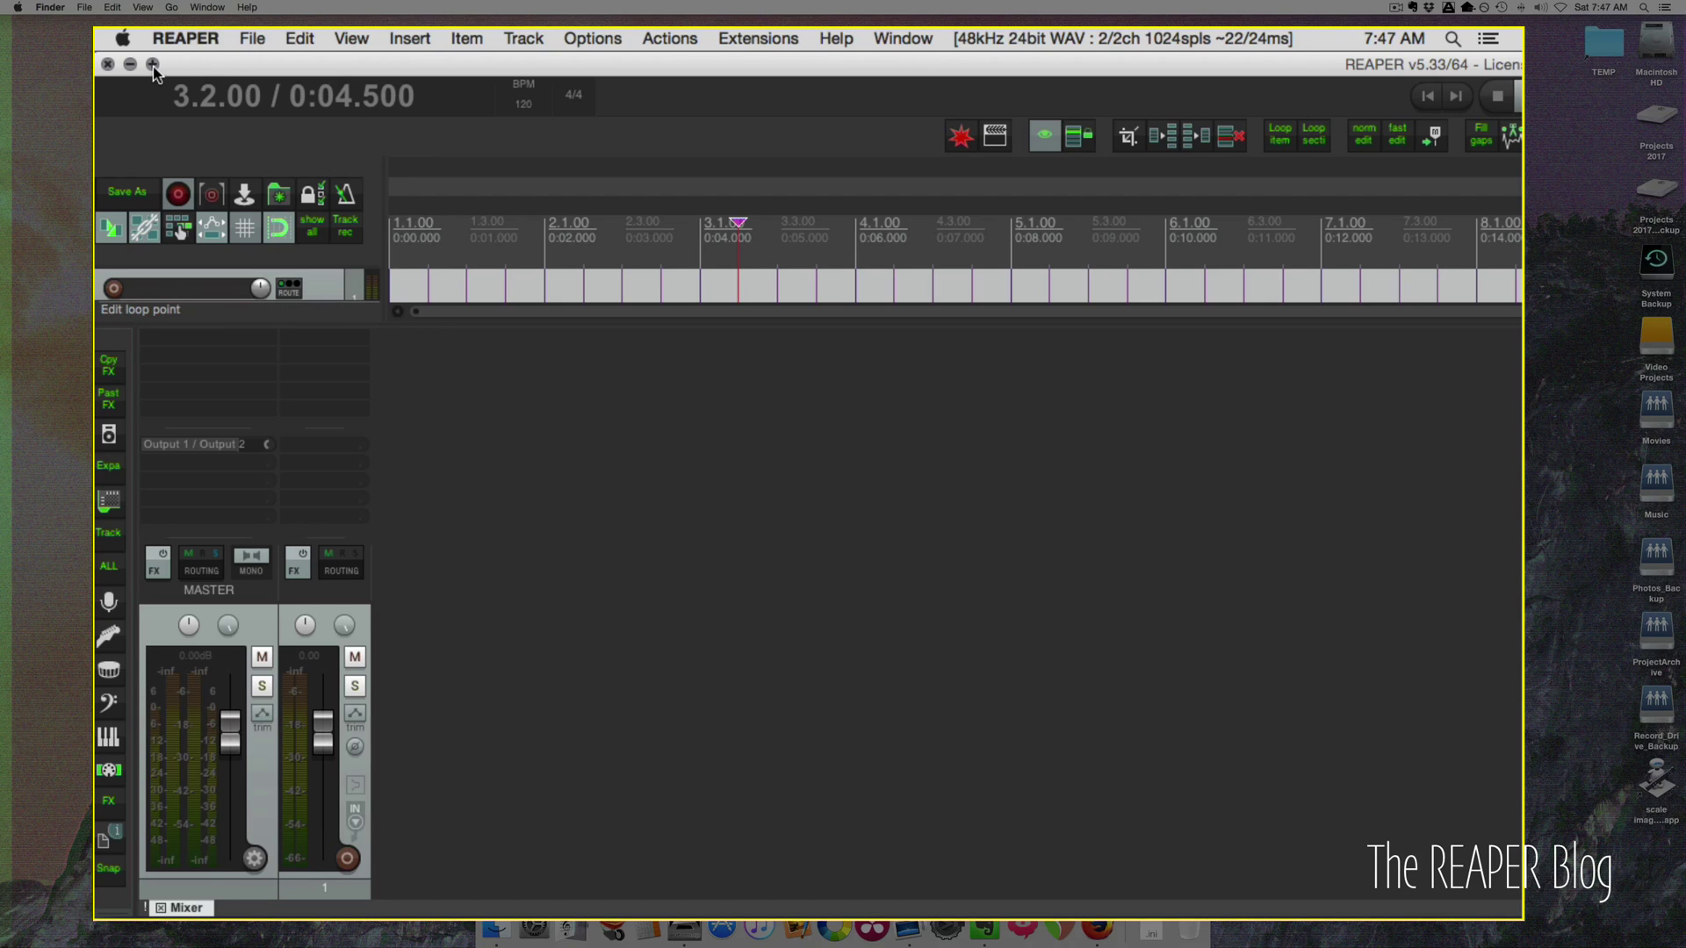
Save windows screenset #3 with the main window fitted to the screen, a shorter top docker and the Region/Marker Manager closed.
key(super+2)
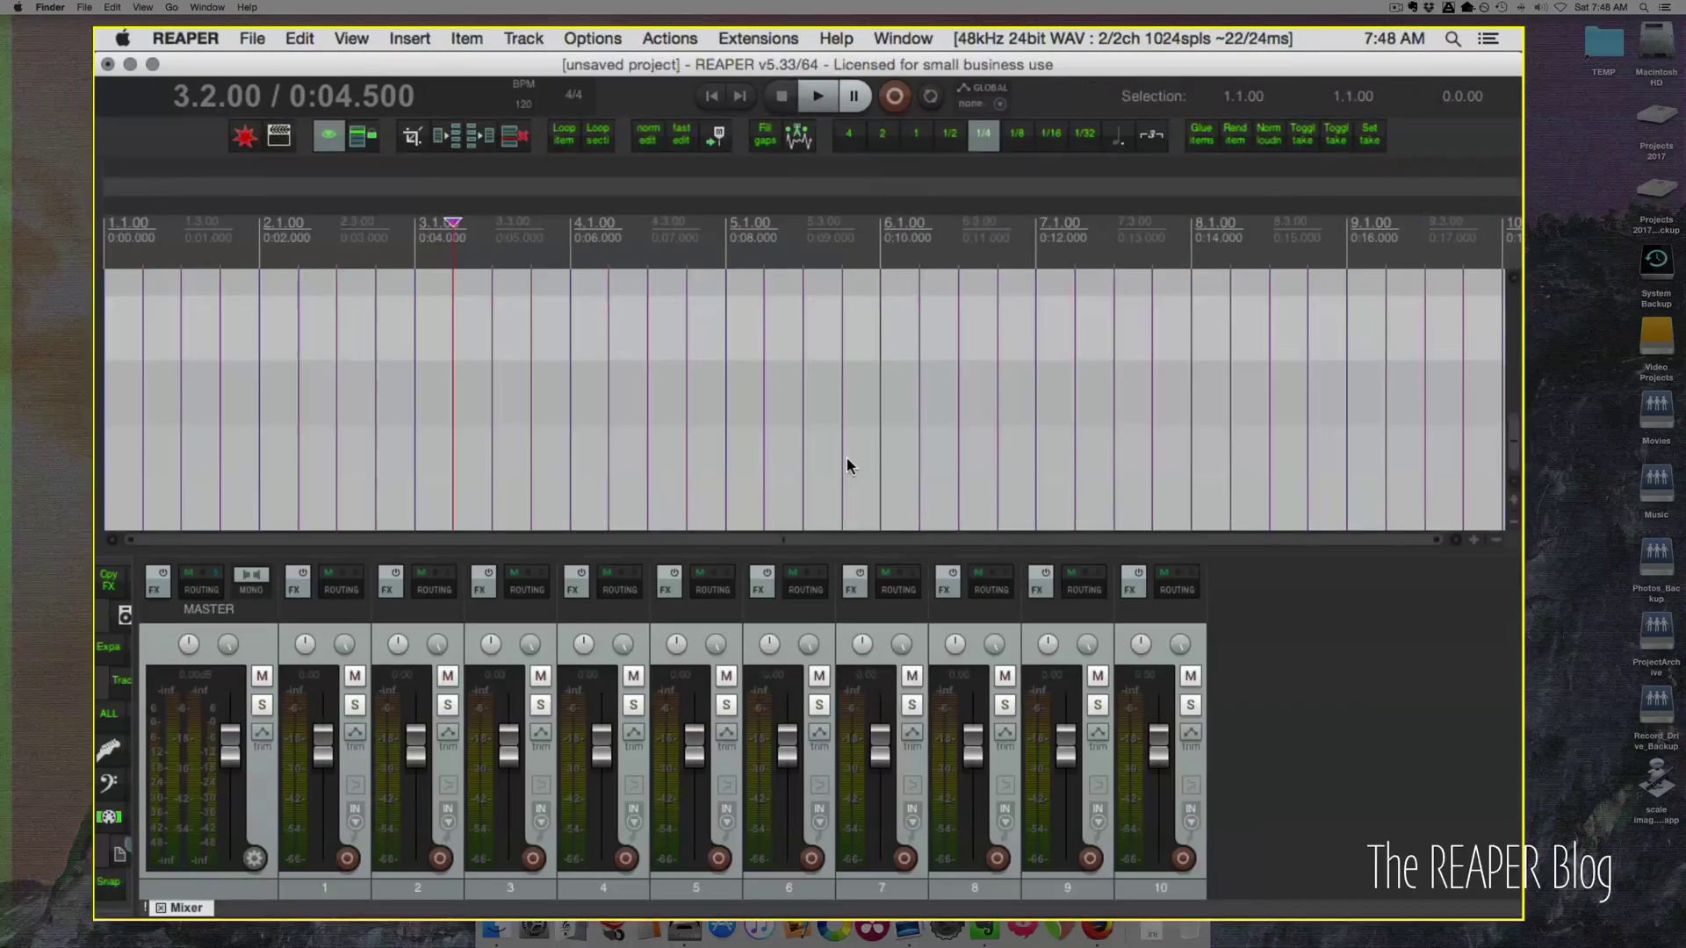
key(super+3)
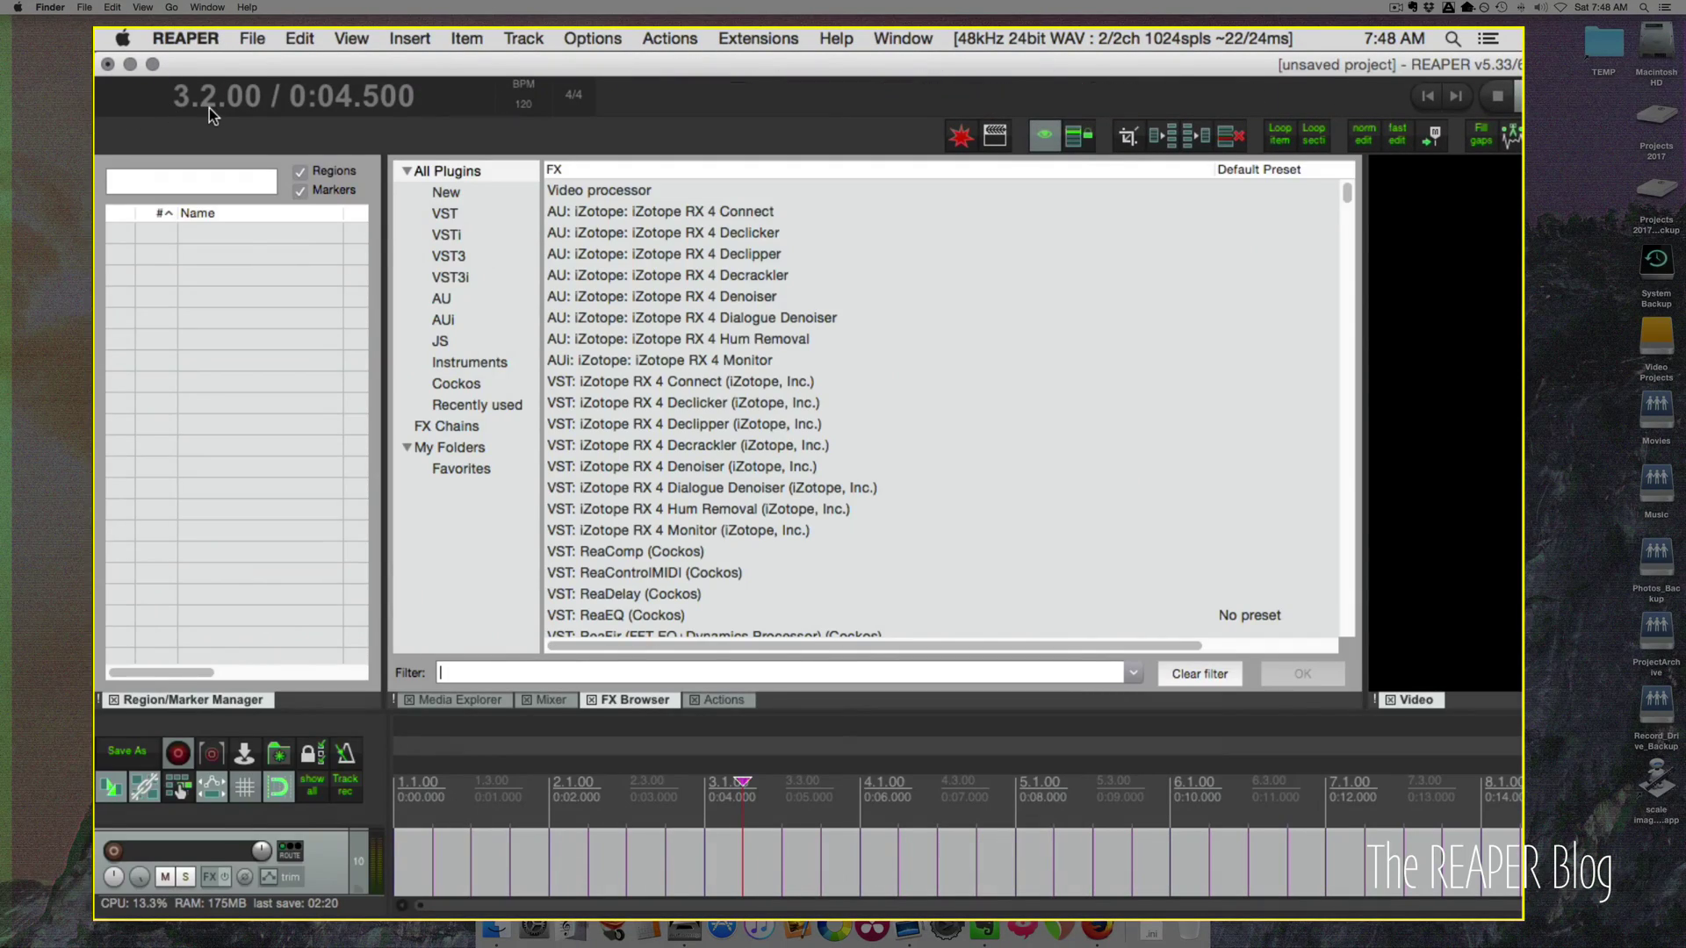
click(152, 63)
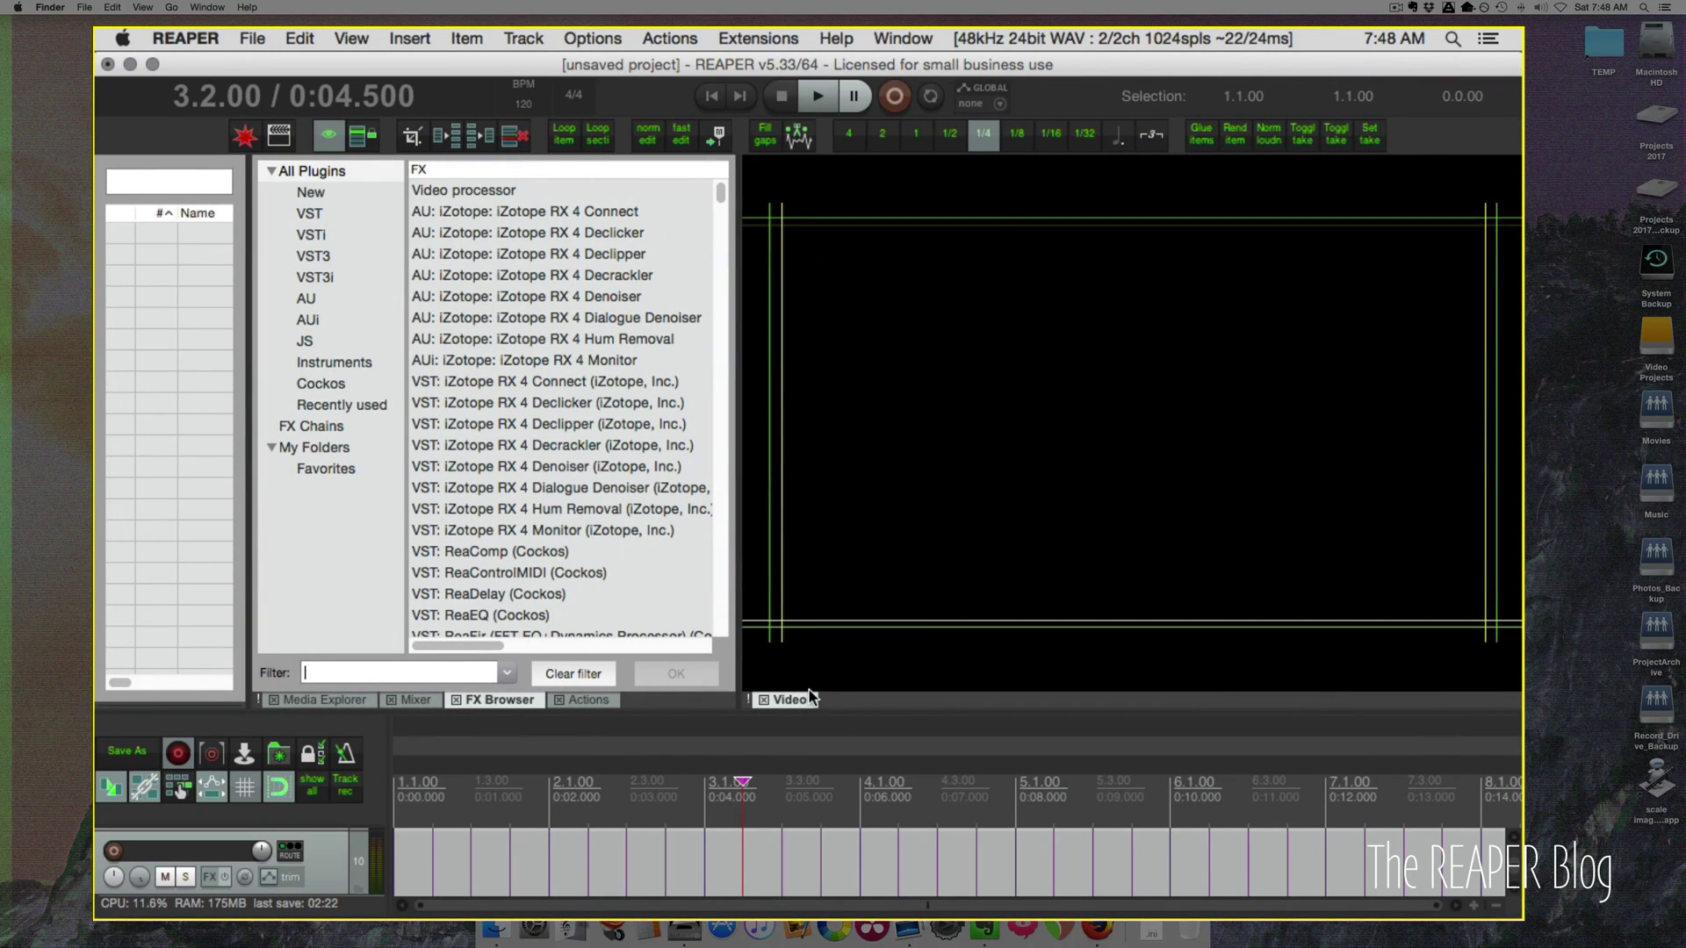
drag(845, 711, 857, 547)
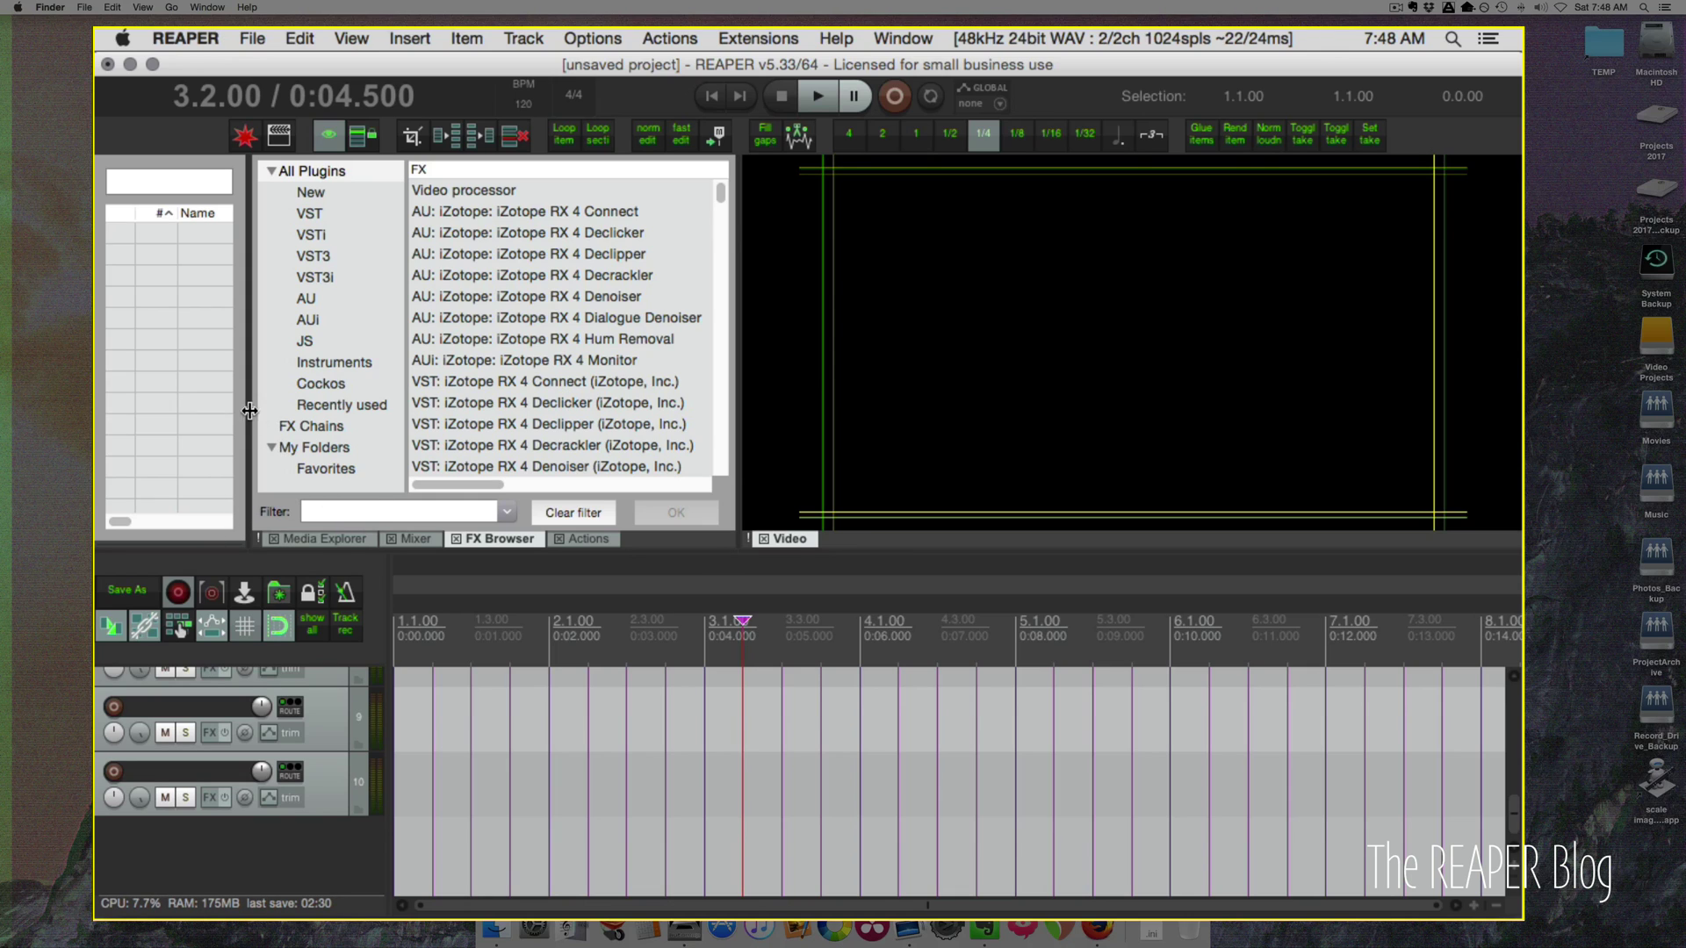
drag(249, 412, 370, 422)
click(113, 539)
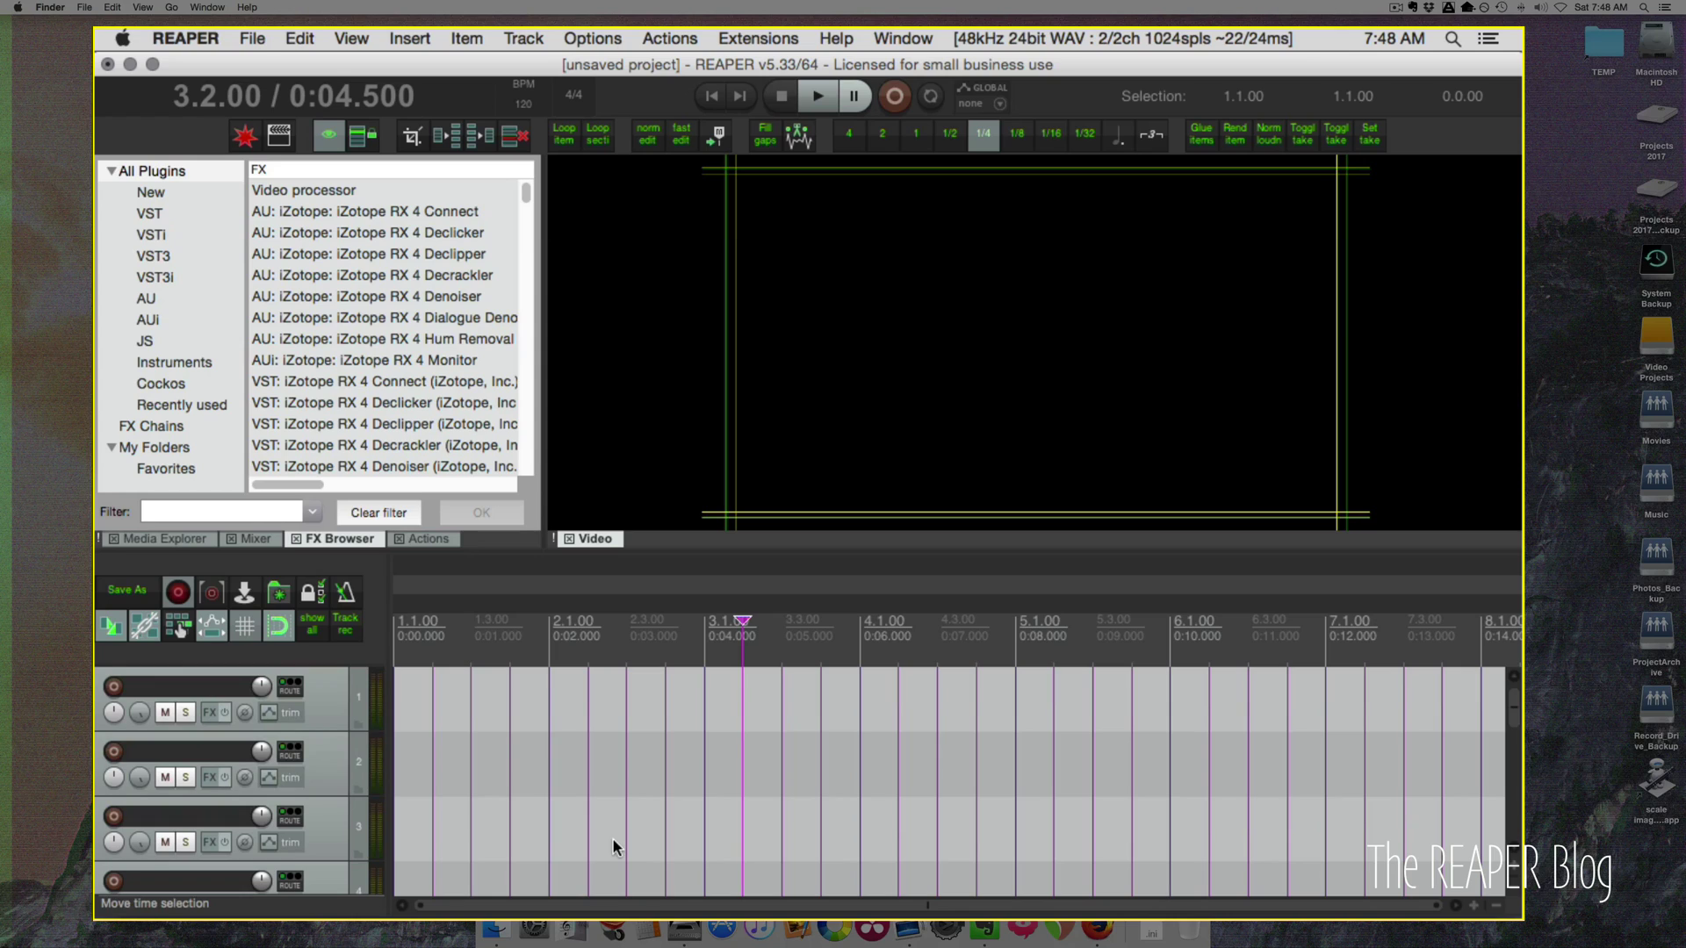
key(super+4)
key(Return)
Recall windows screensets #1, #2 and #3 in turn to check their saved layouts.
key(super+1)
key(super+2)
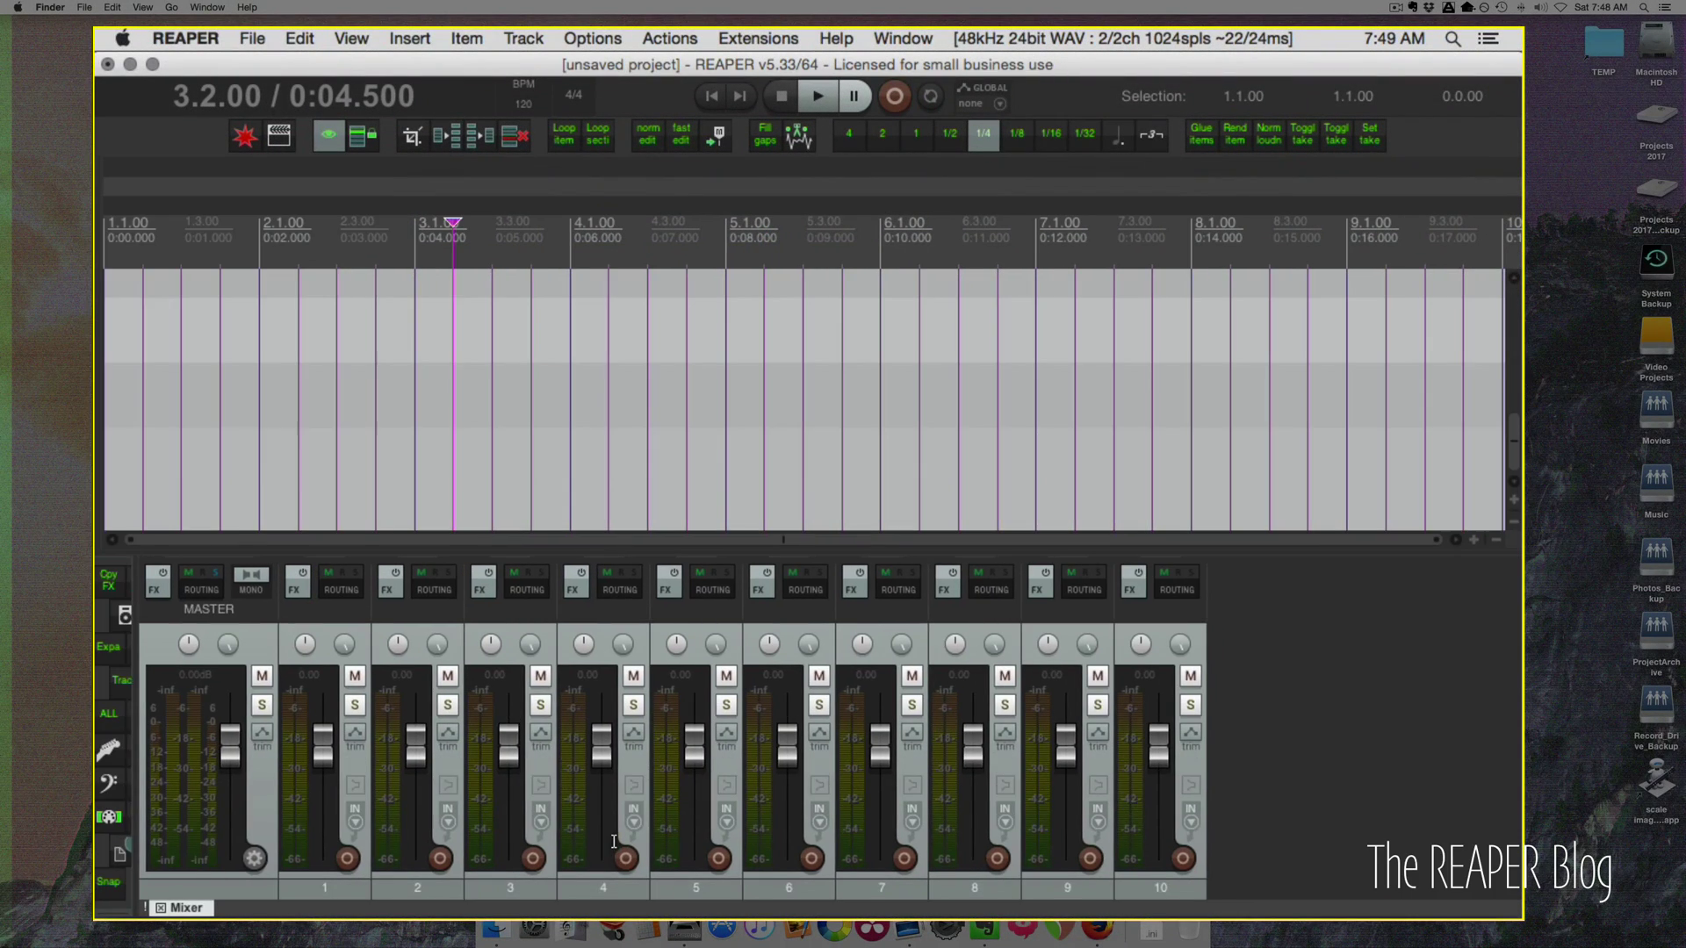
key(super+3)
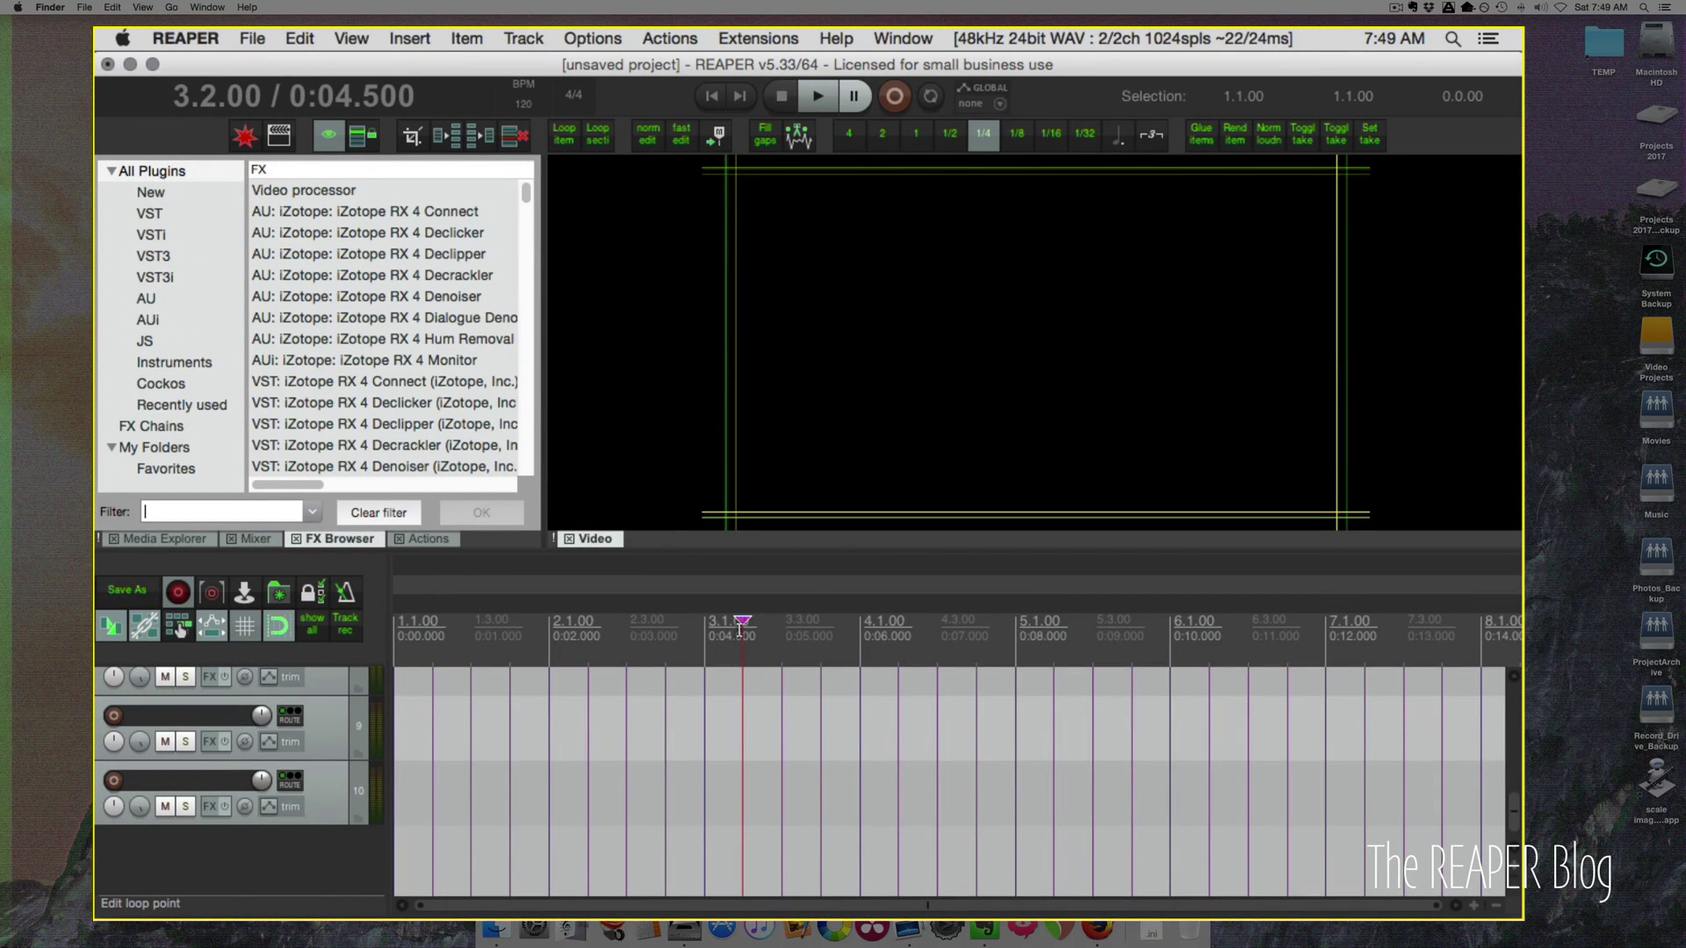
Return to windows screenset #1 and delete all tracks from the project.
text(1)
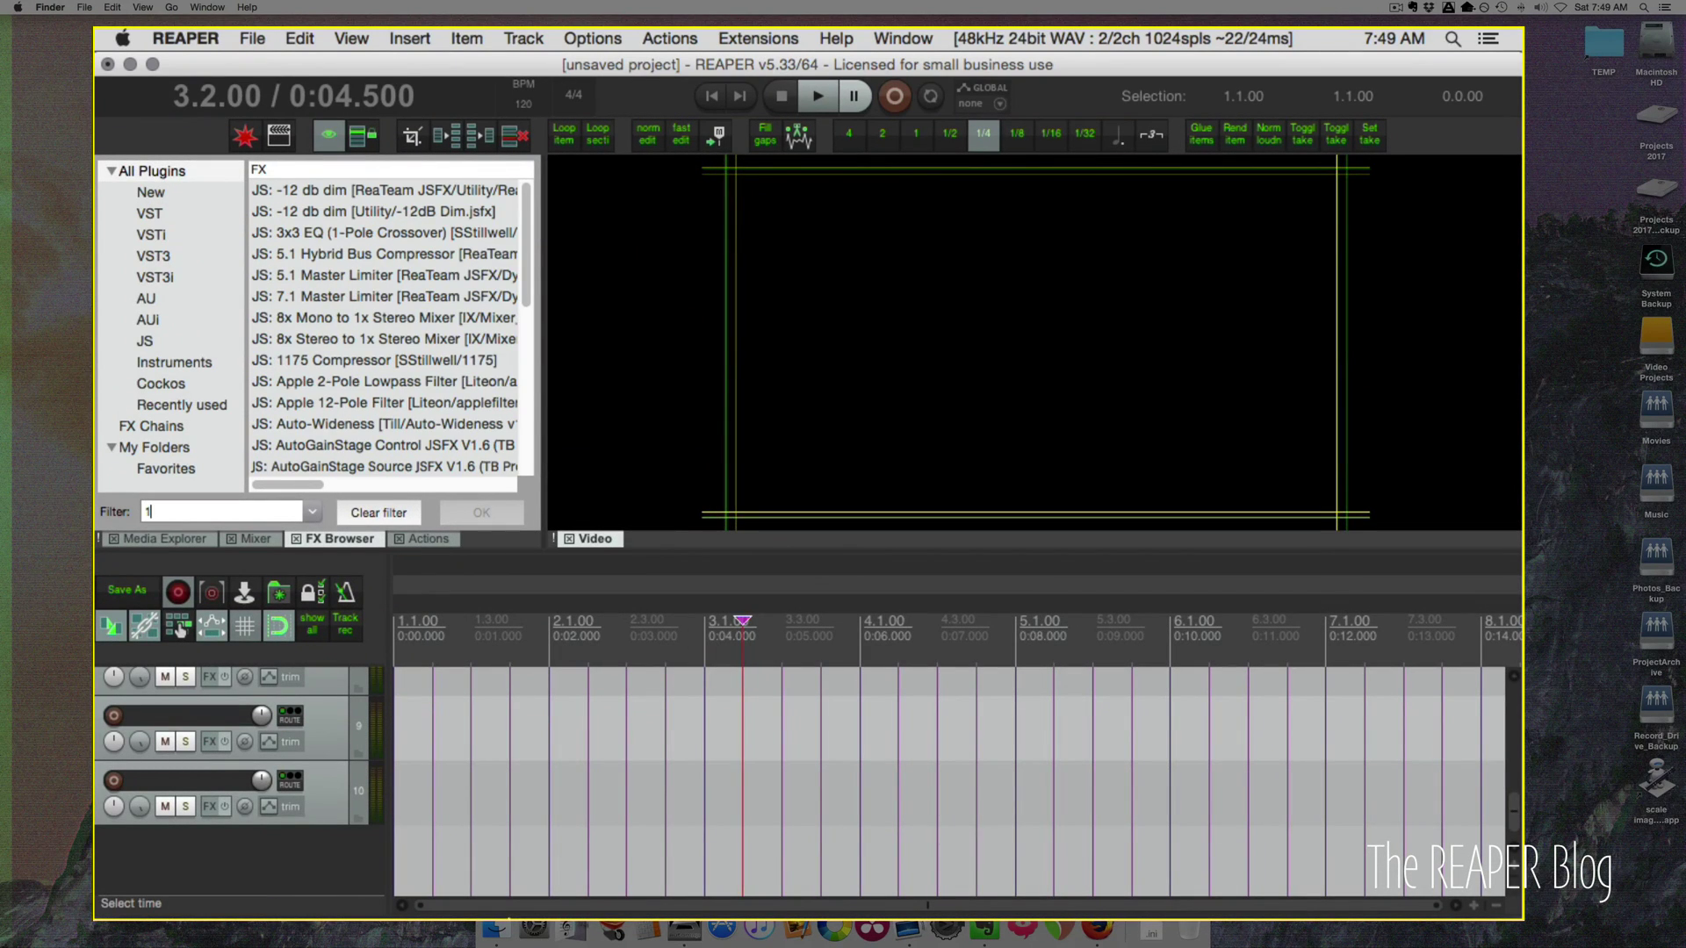
click(651, 731)
key(super+1)
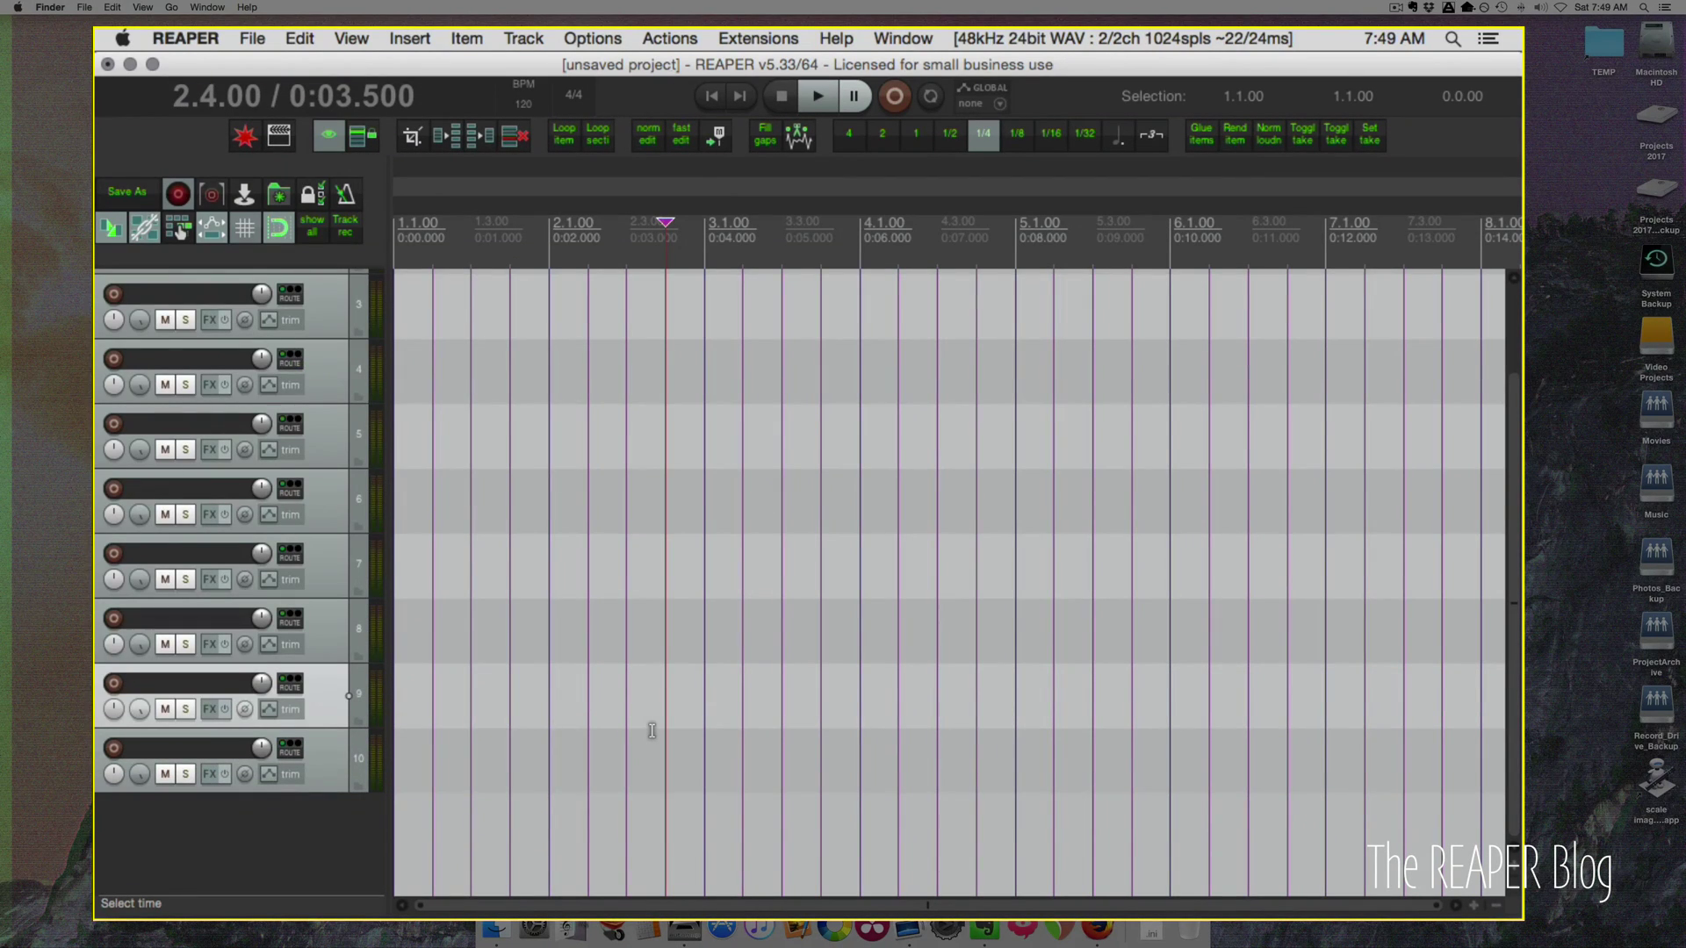
key(super+a)
key(Delete)
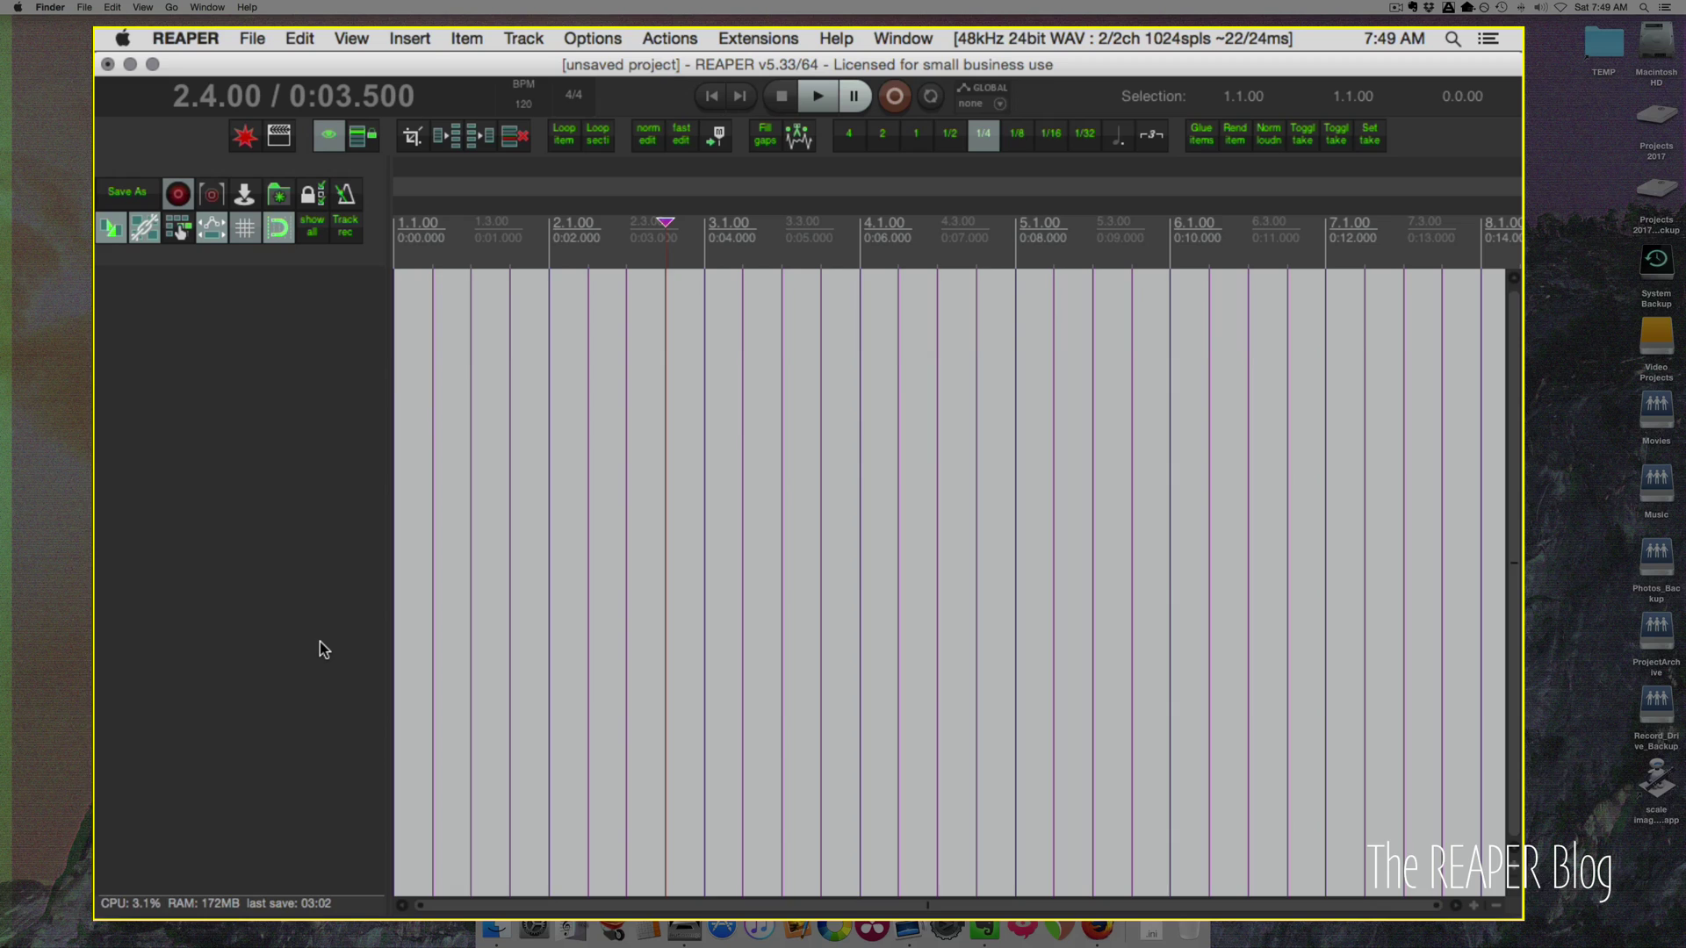
Open the Media Explorer and examine its folder and database shortcuts, including REAPER Media and DB MIDI FILES, for paths missing on this machine.
key(super+alt+x)
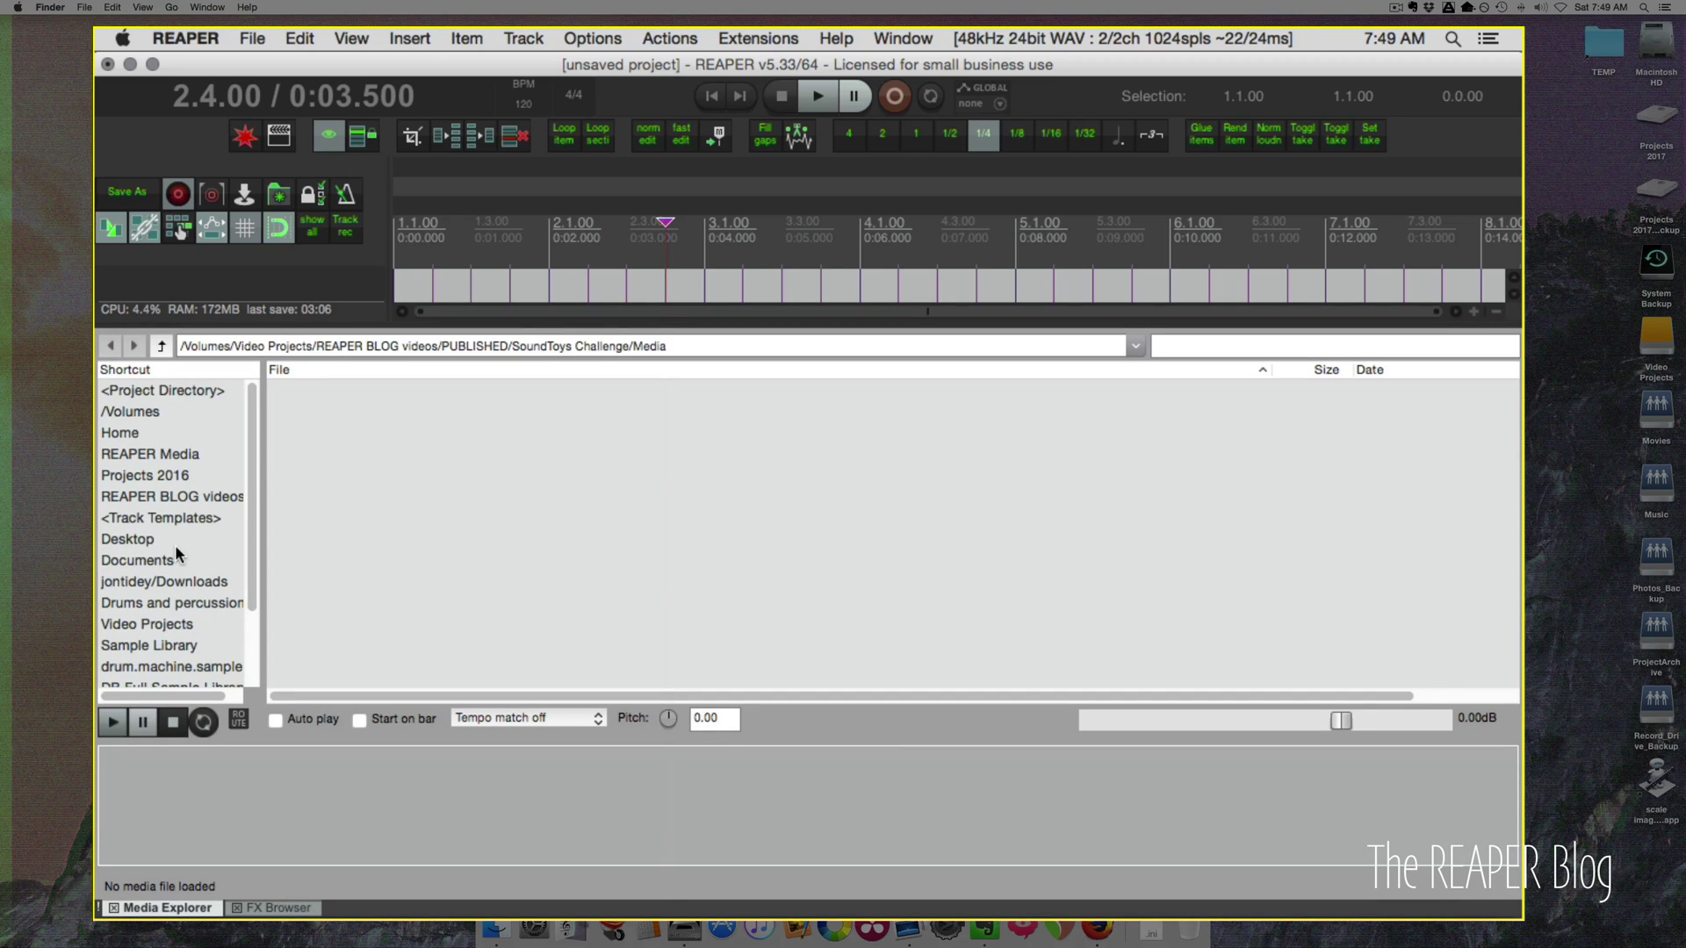
scroll(175, 544, down, 1)
key(Down)
key(Down)
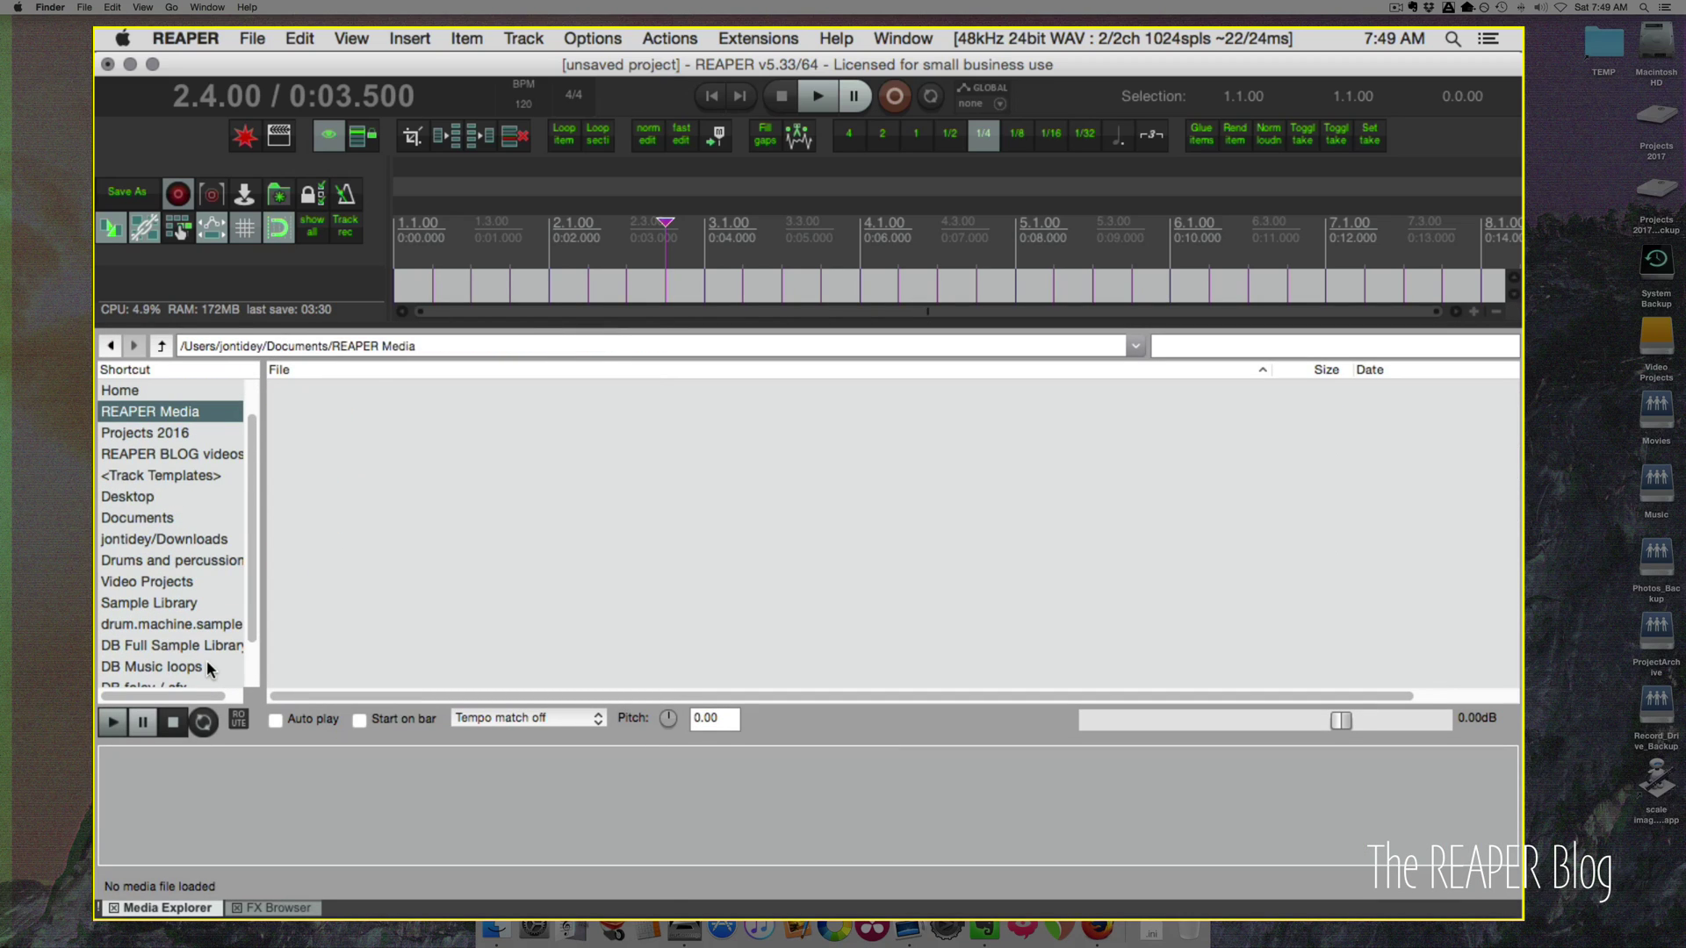
key(Up)
key(Up)
key(Up)
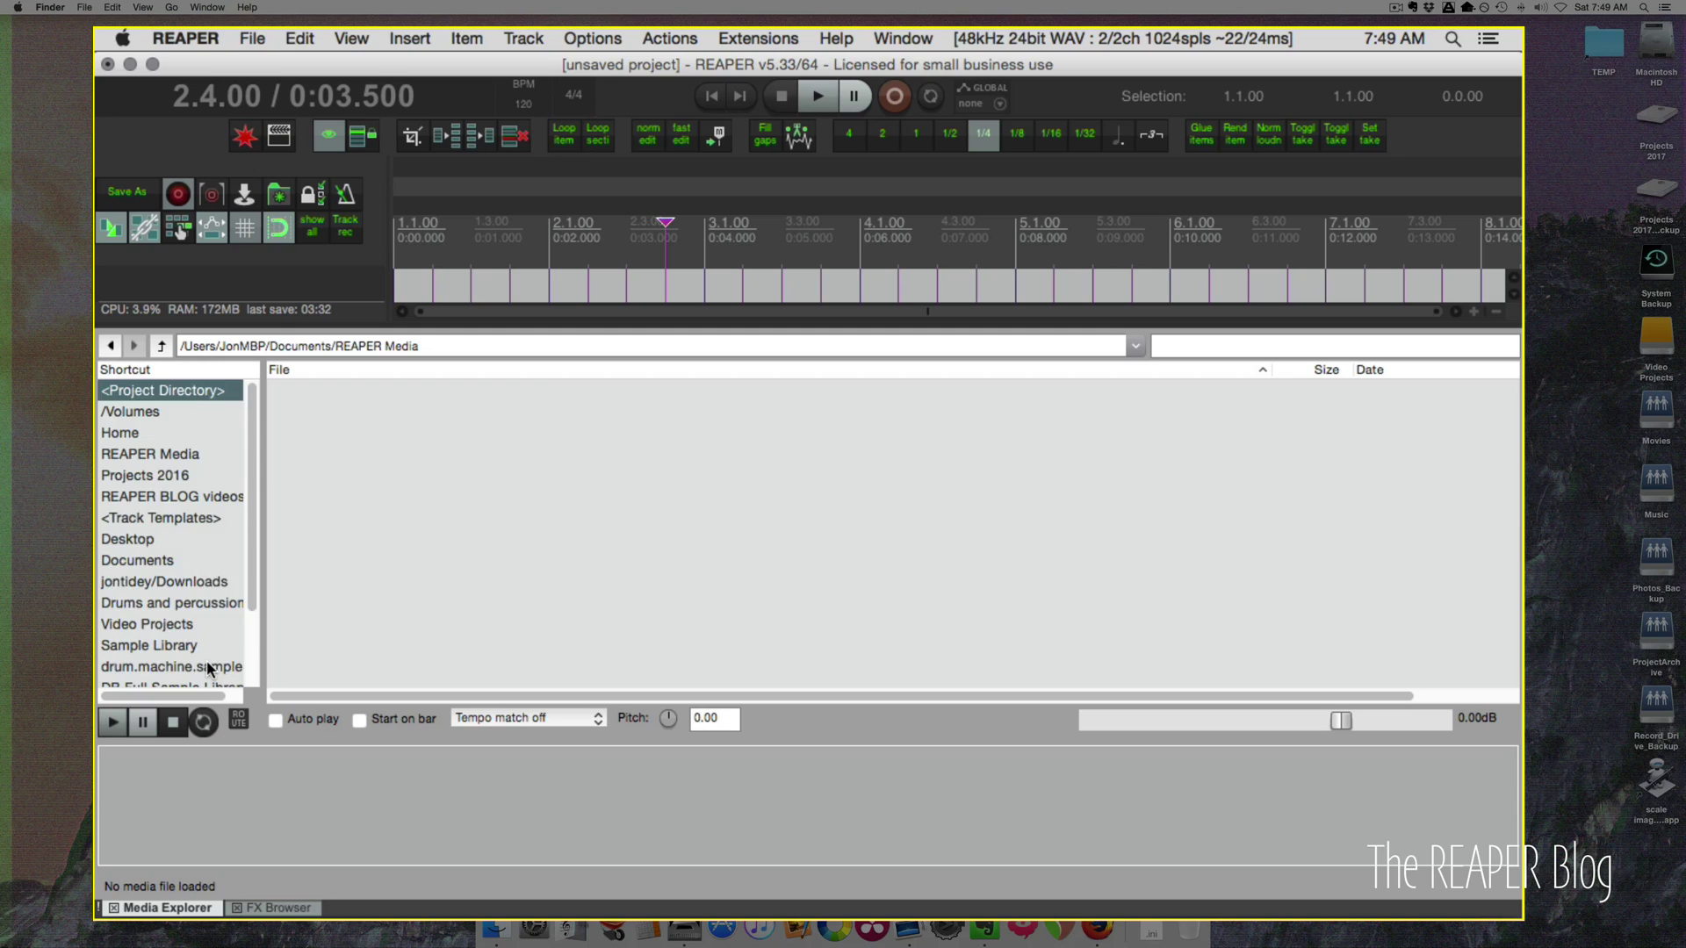
scroll(207, 668, down, 3)
click(130, 655)
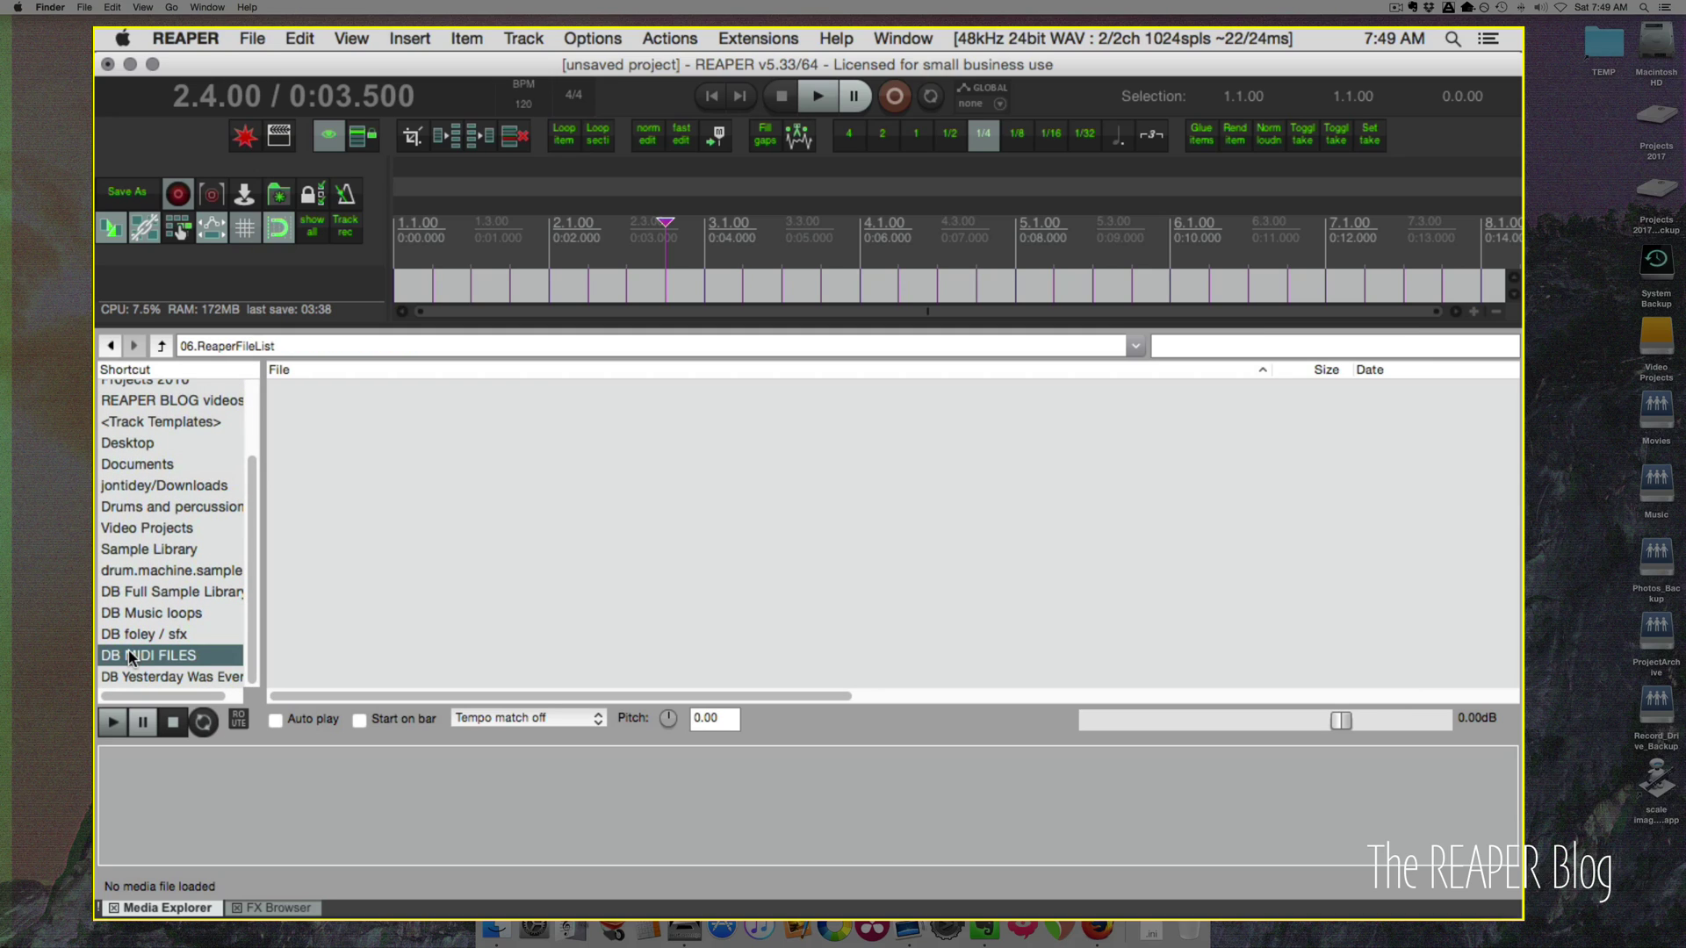
scroll(130, 657, up, 1)
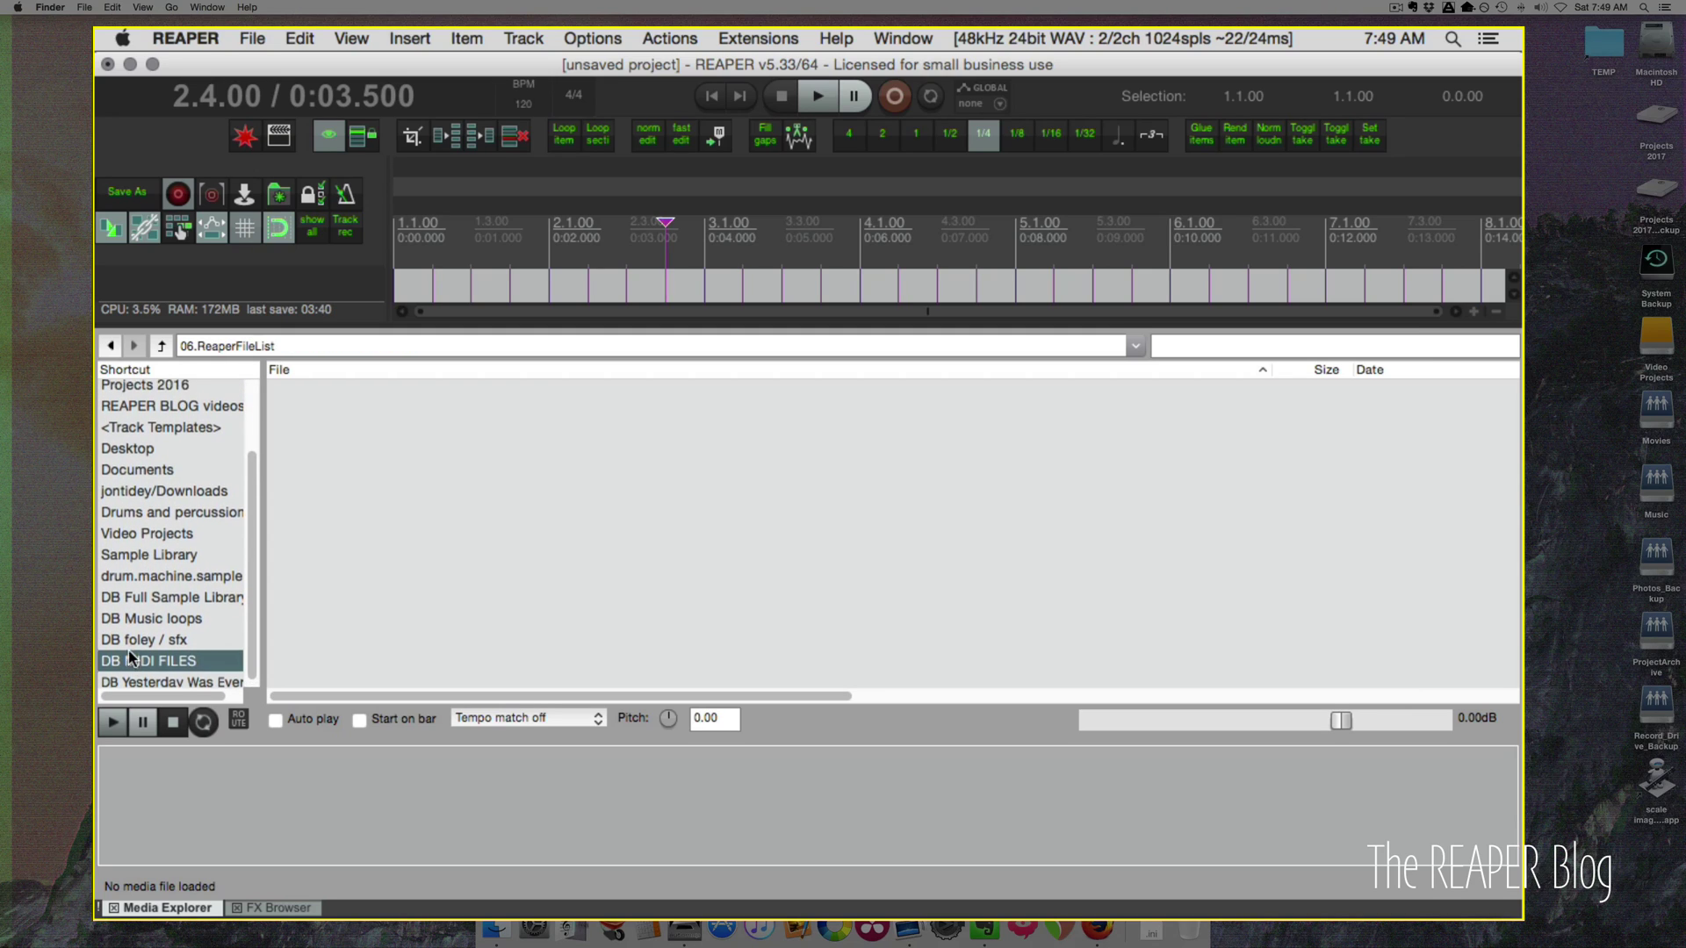
scroll(128, 651, down, 1)
scroll(128, 651, up, 5)
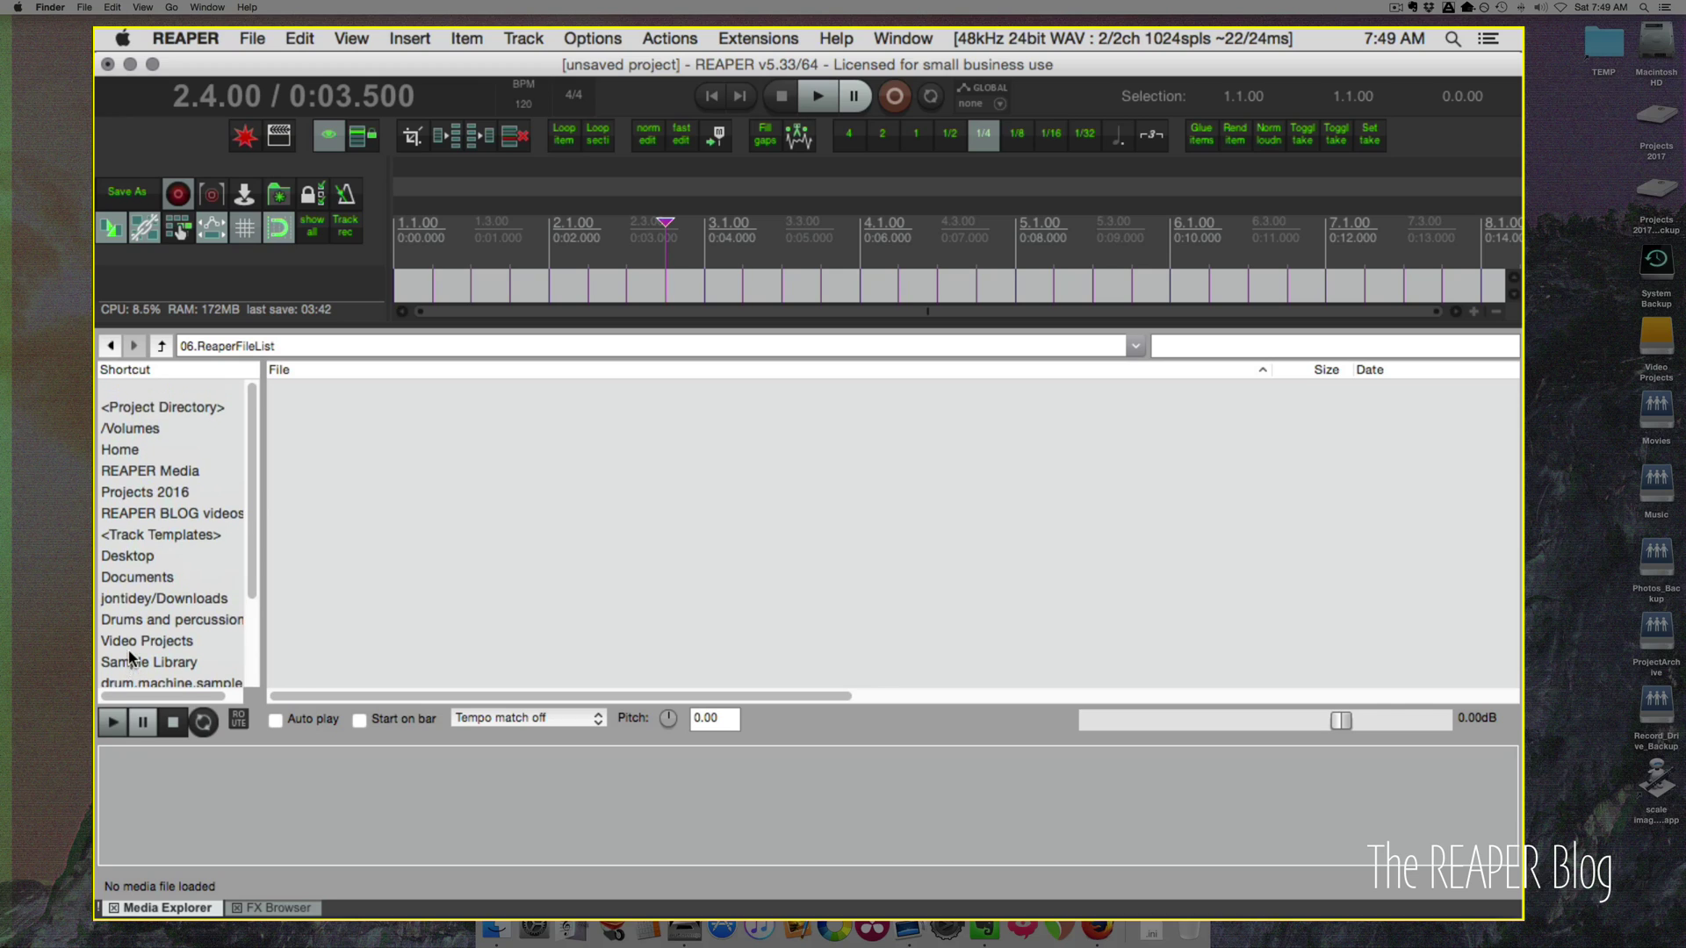
scroll(128, 651, down, 1)
Remove the REAPER Media, Projects 2016 and REAPER BLOG videos shortcuts from the Media Explorer.
click(188, 453)
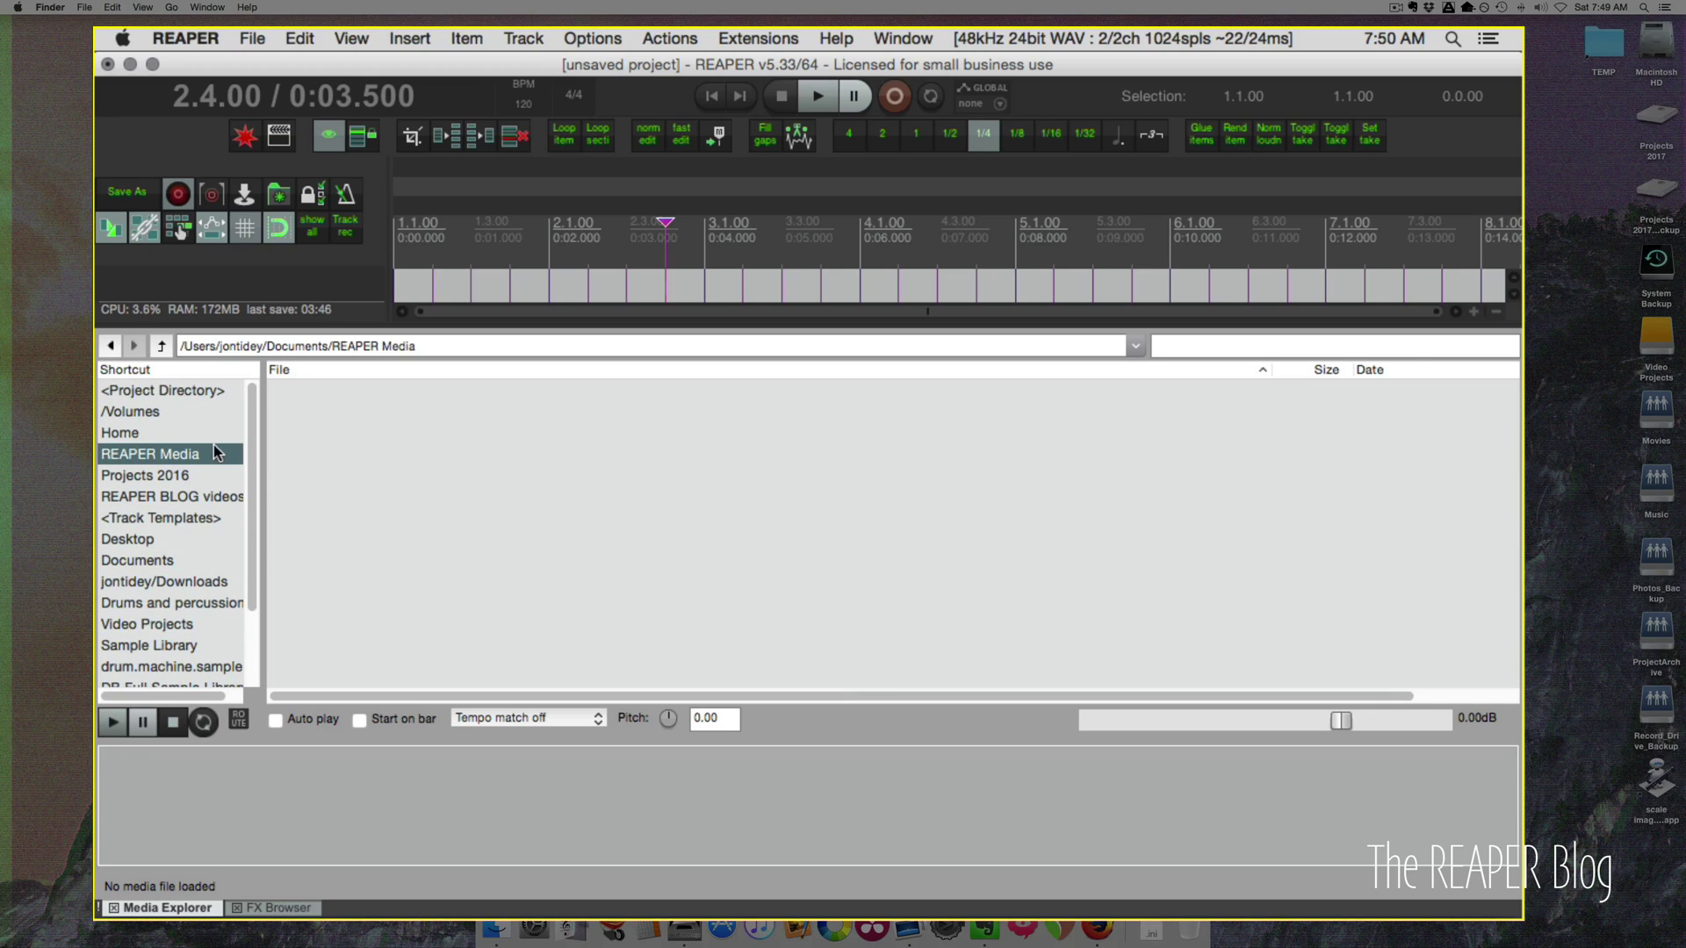
right_click(202, 455)
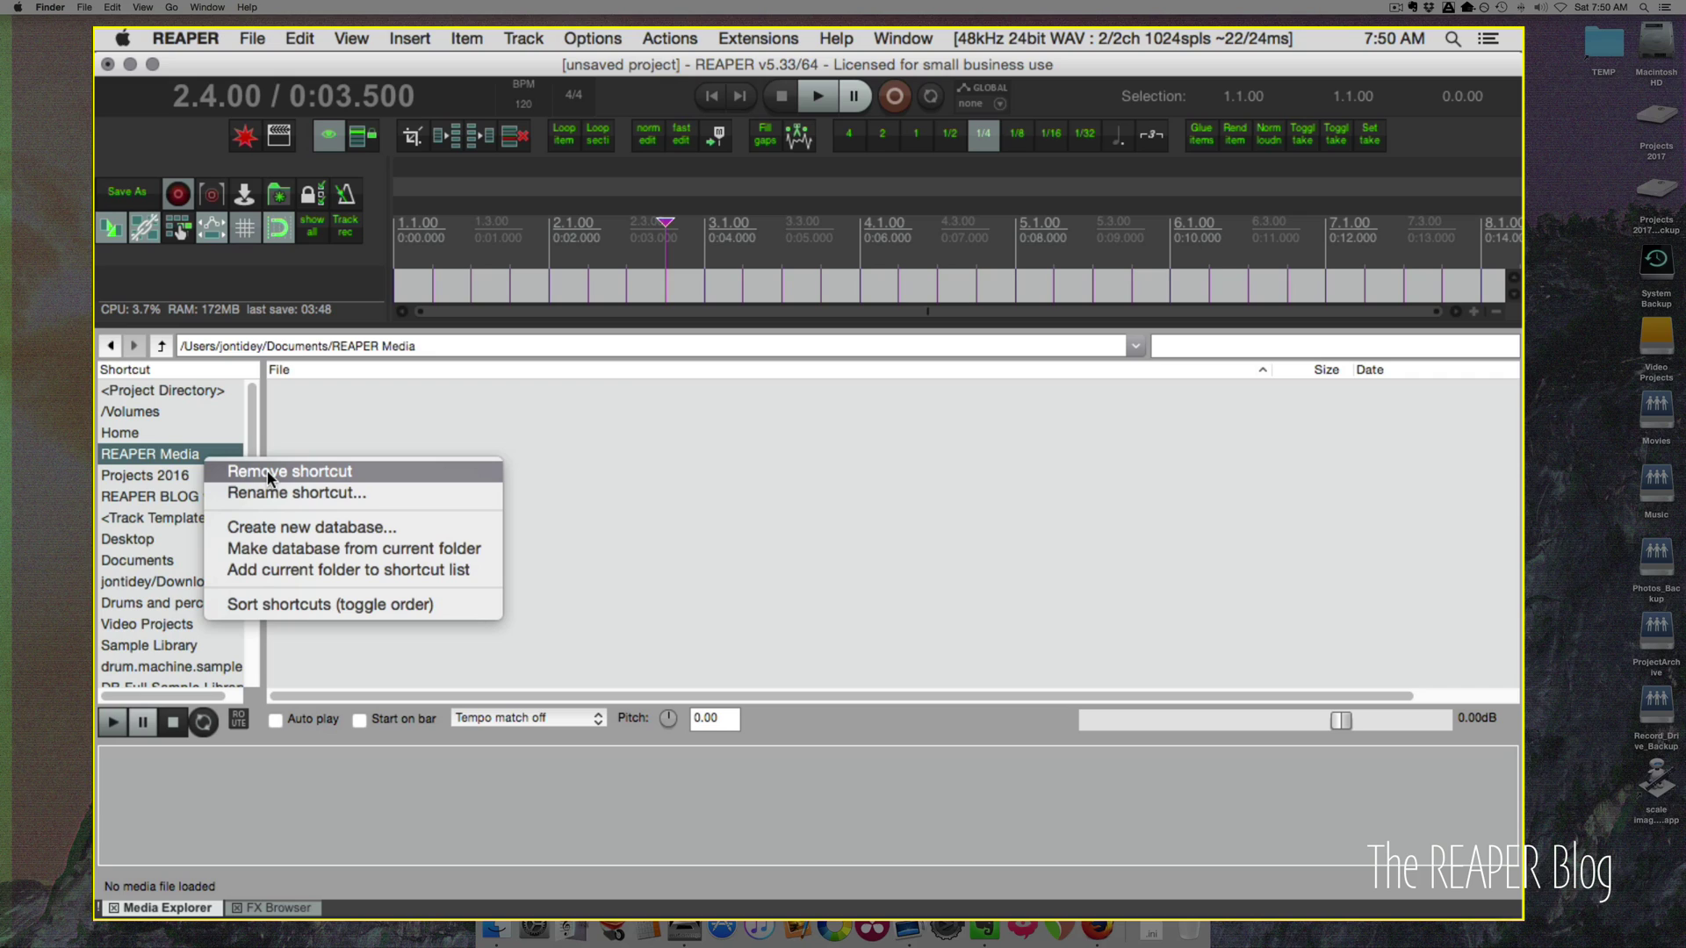
click(270, 475)
click(205, 454)
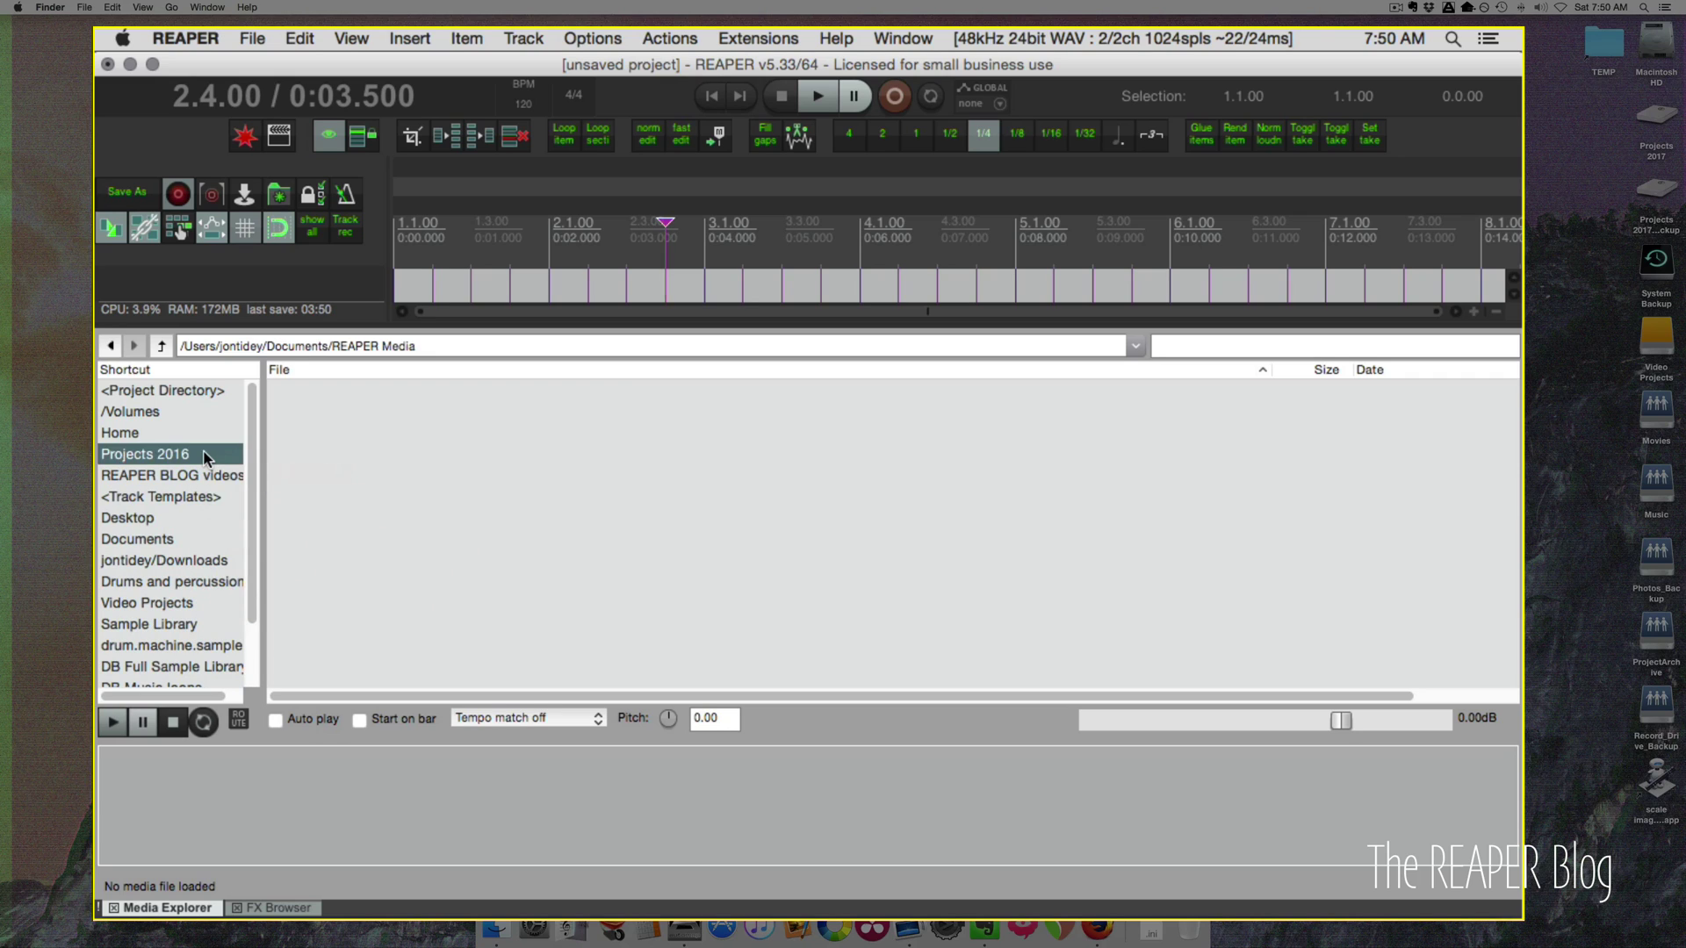
right_click(205, 455)
click(262, 465)
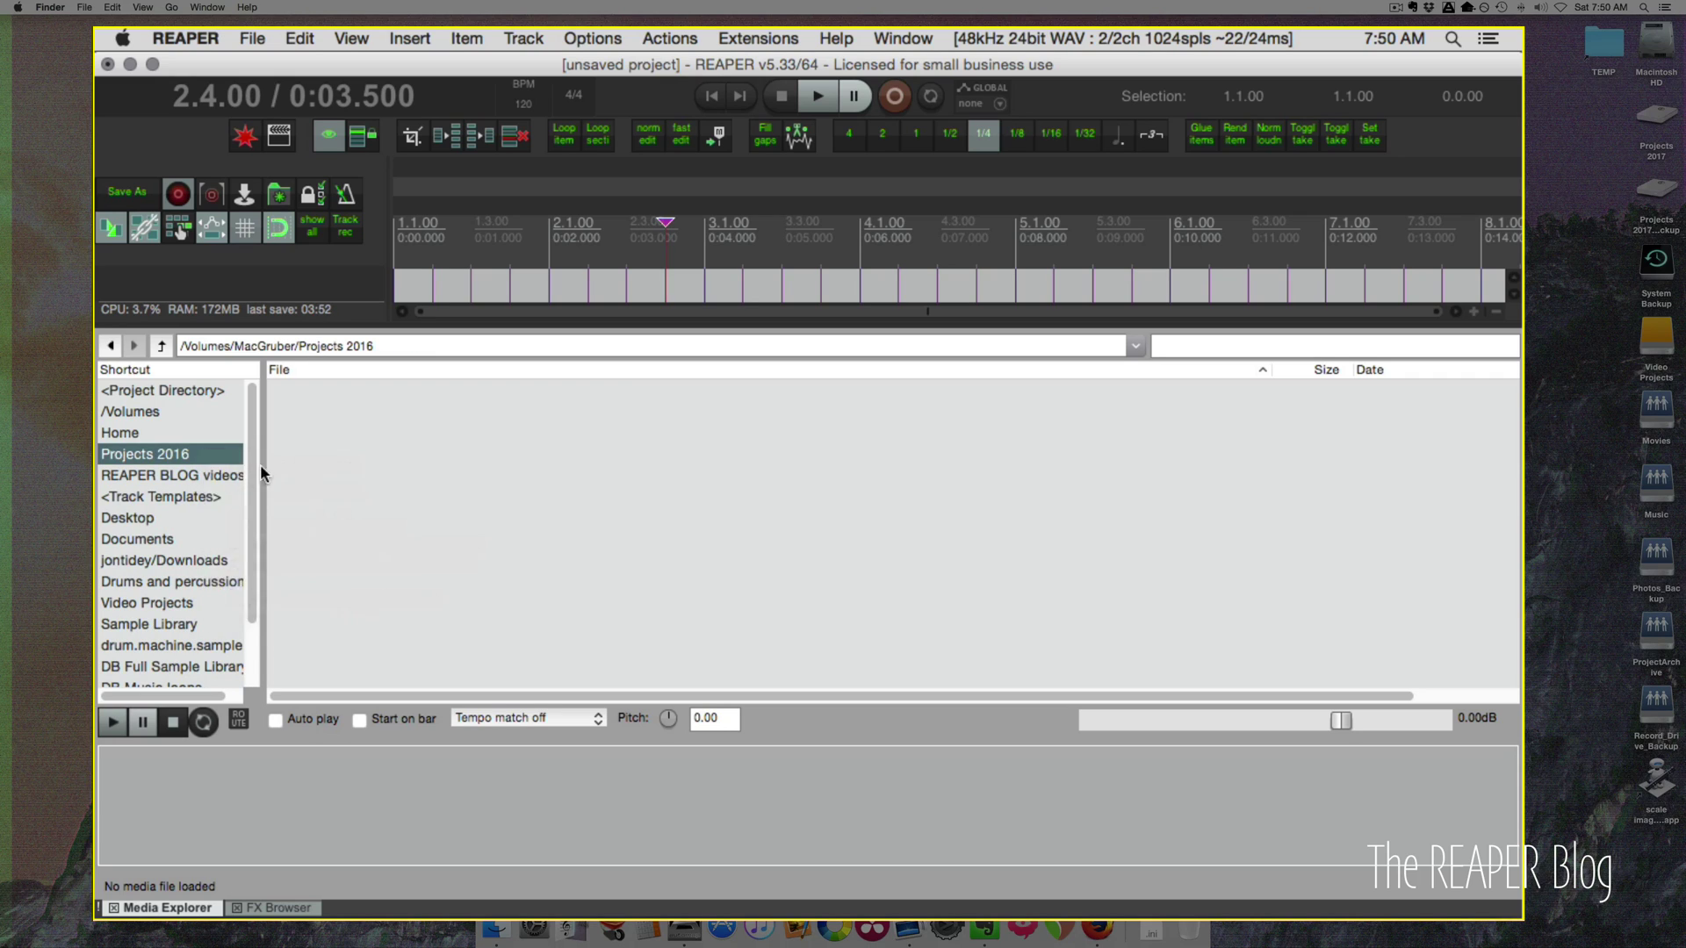
click(204, 455)
right_click(204, 455)
click(255, 466)
Check the Desktop and Documents shortcuts, and remove the shortcut to the other user account's Downloads folder.
click(181, 474)
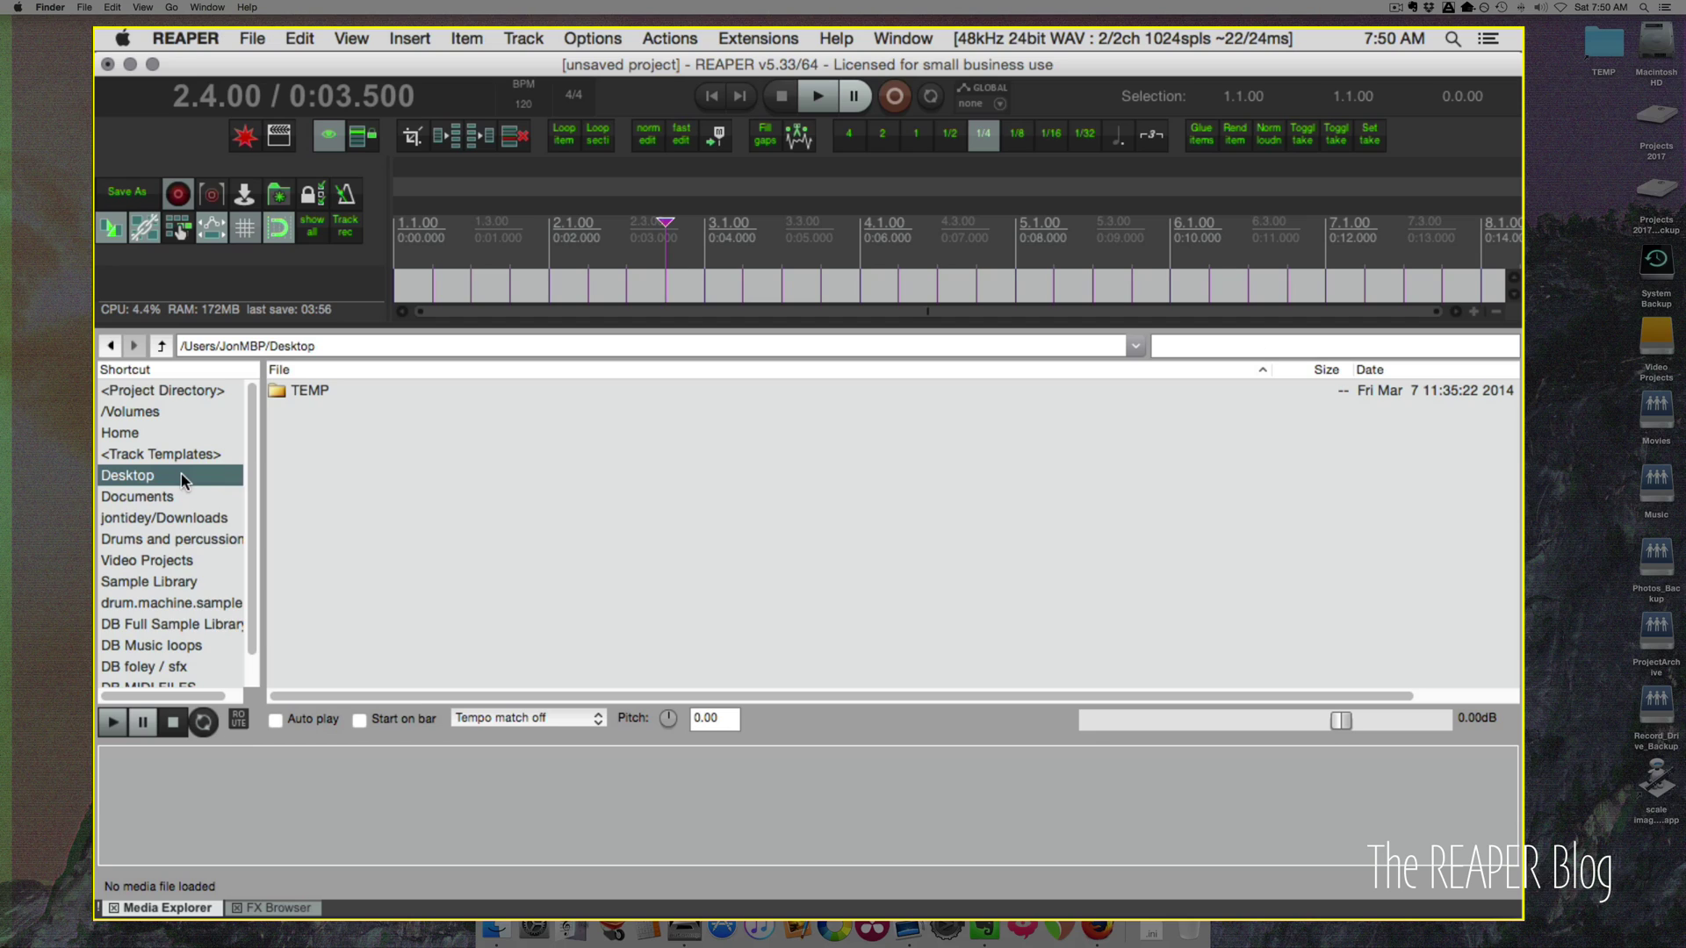
right_click(182, 476)
click(112, 496)
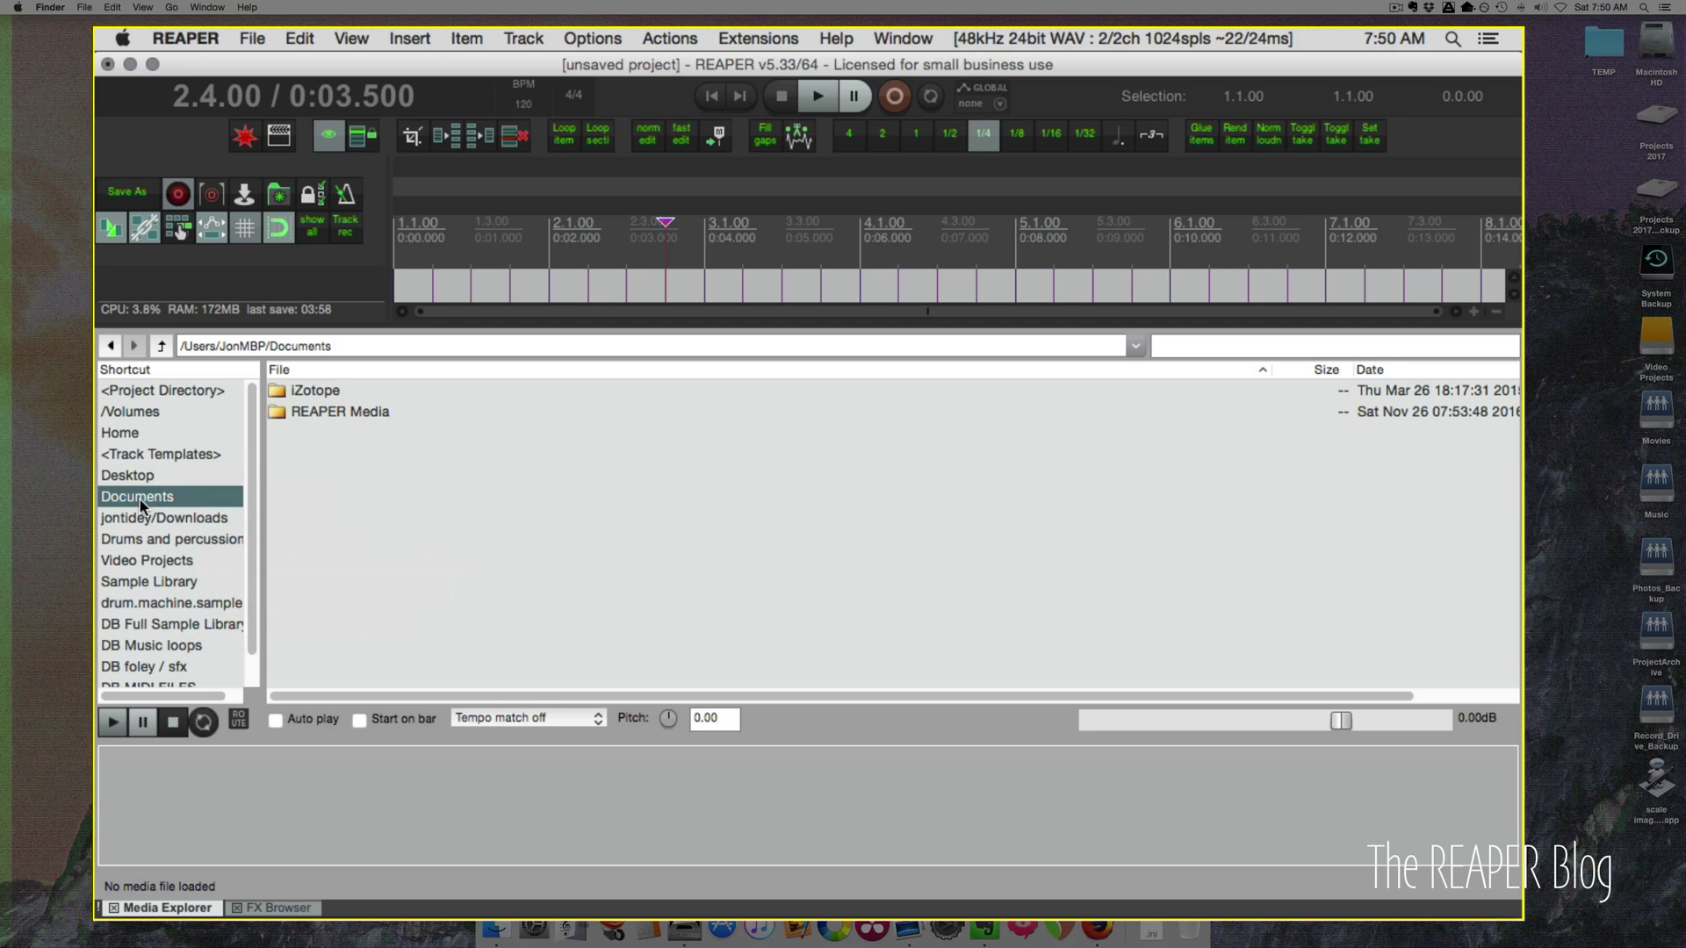
click(153, 520)
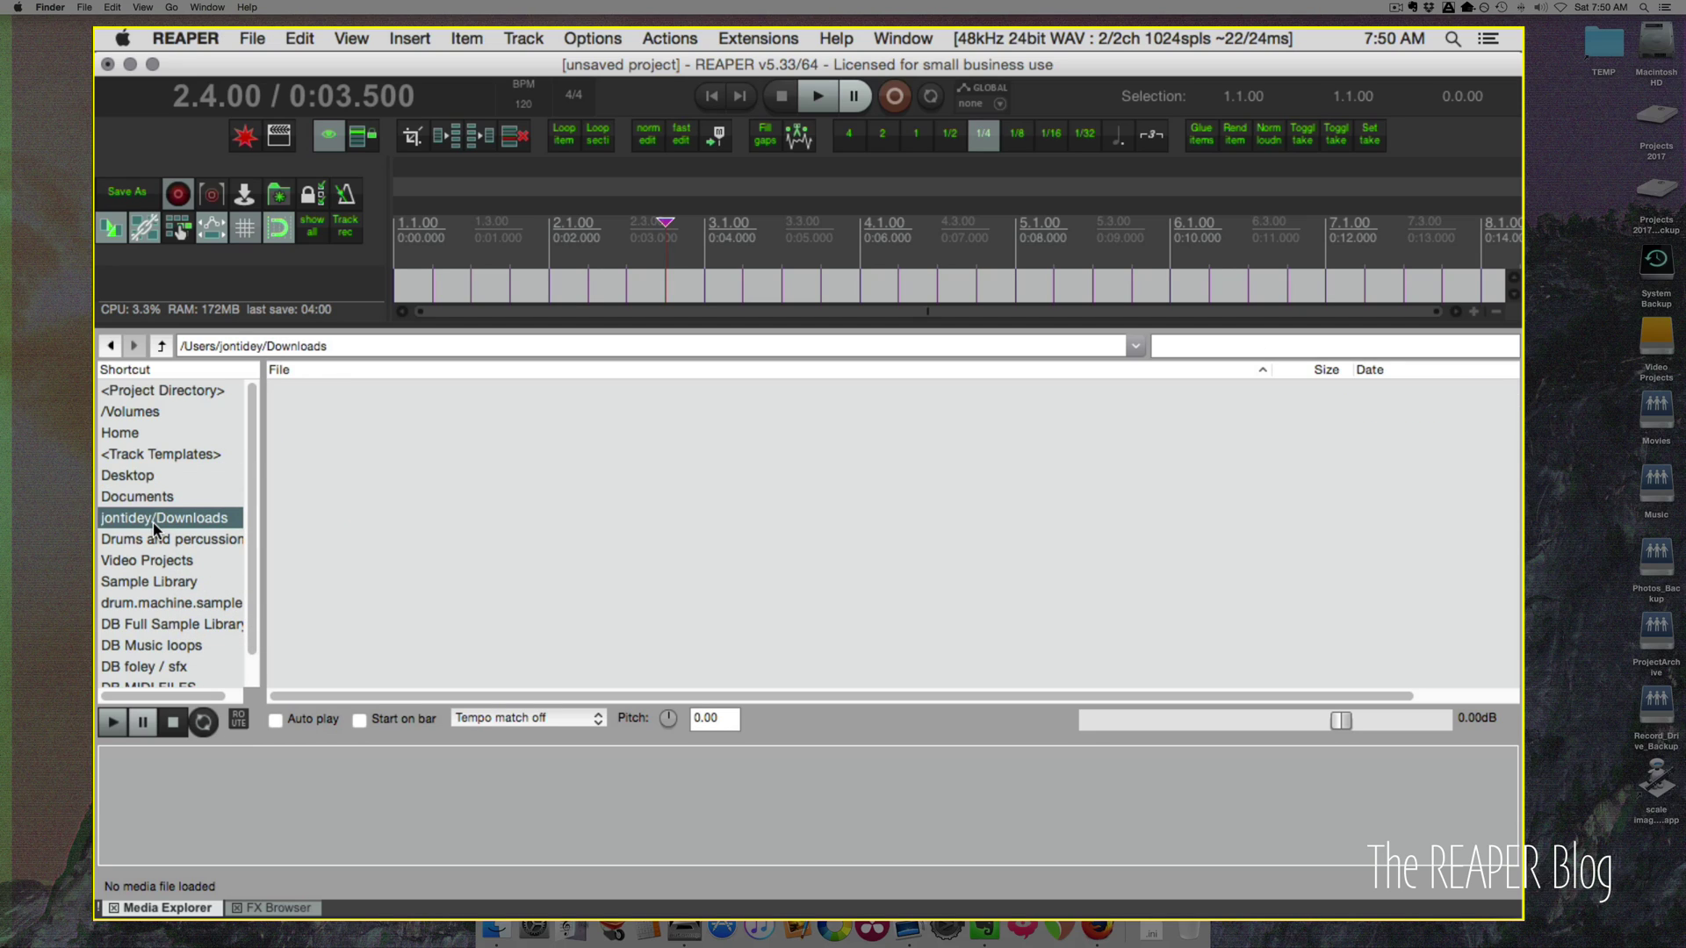
right_click(153, 521)
click(223, 538)
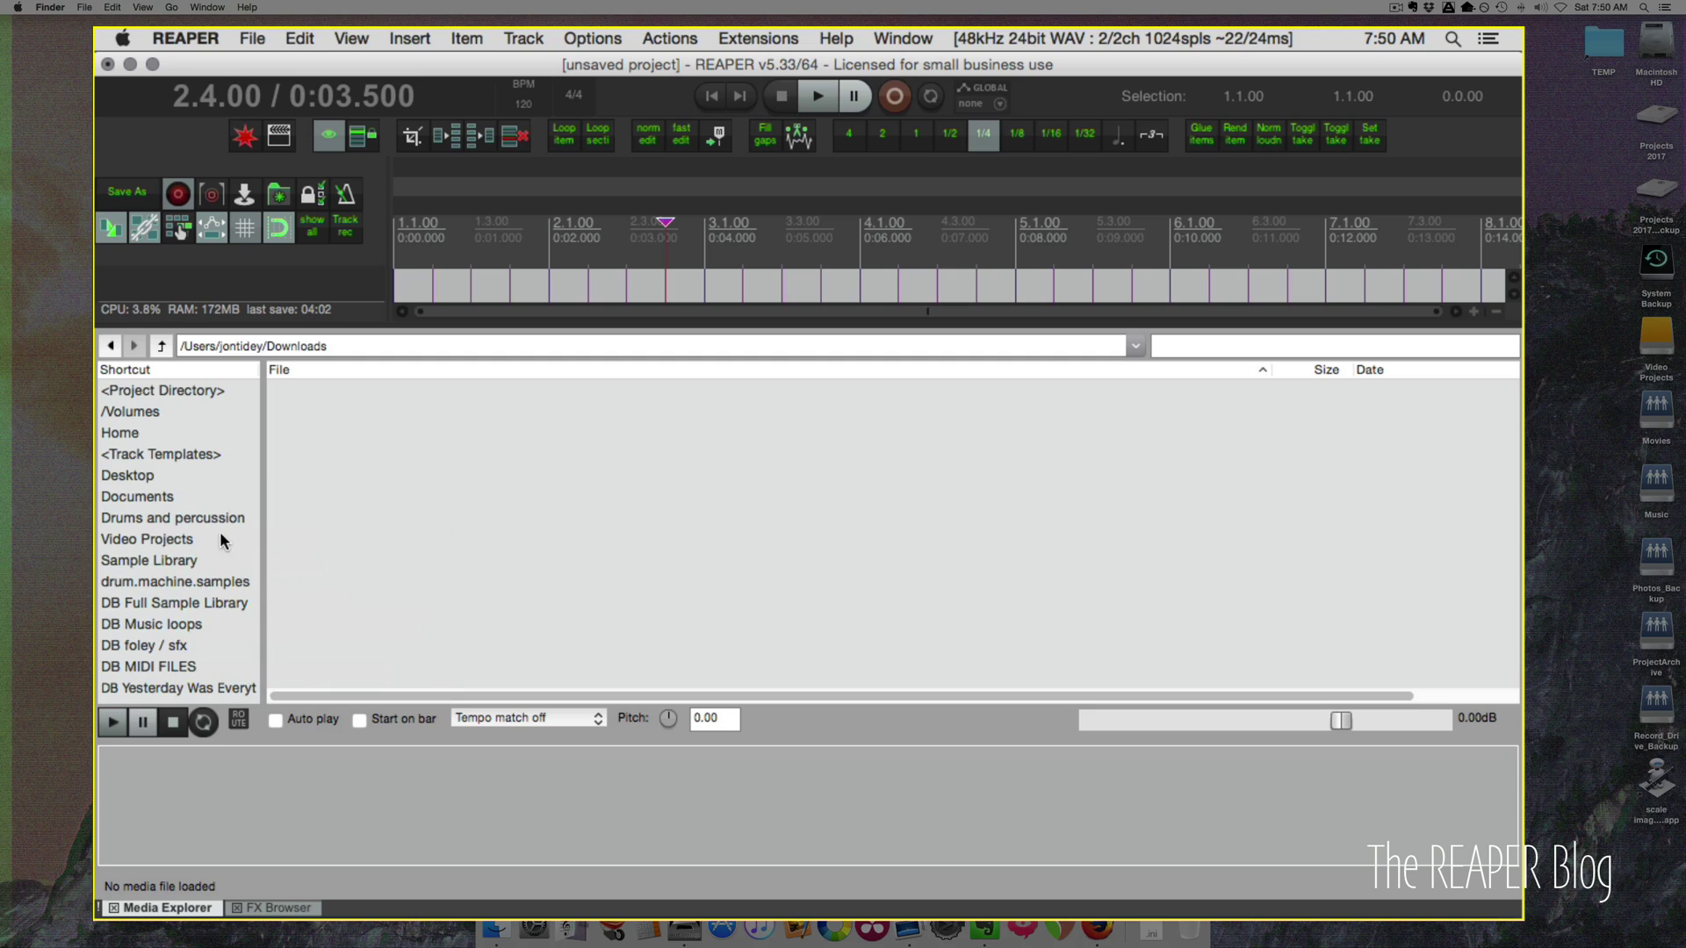
Delete the Drums and percussion database from the shortcut list and close the Media Explorer.
click(212, 518)
right_click(213, 516)
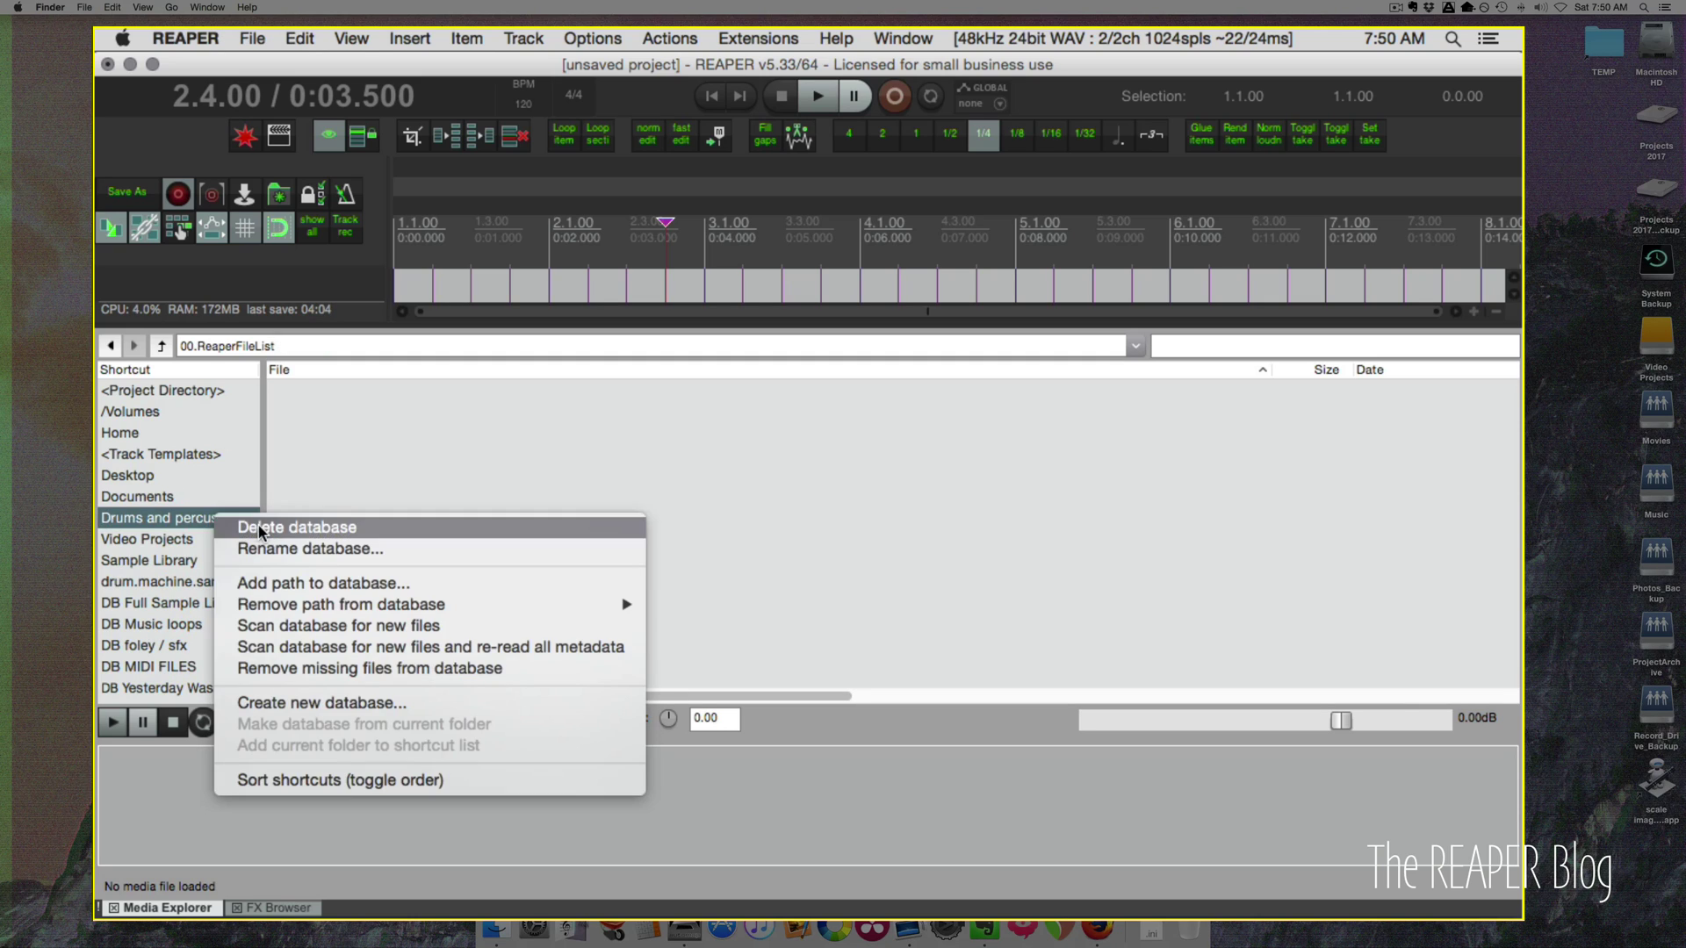
click(258, 525)
click(213, 520)
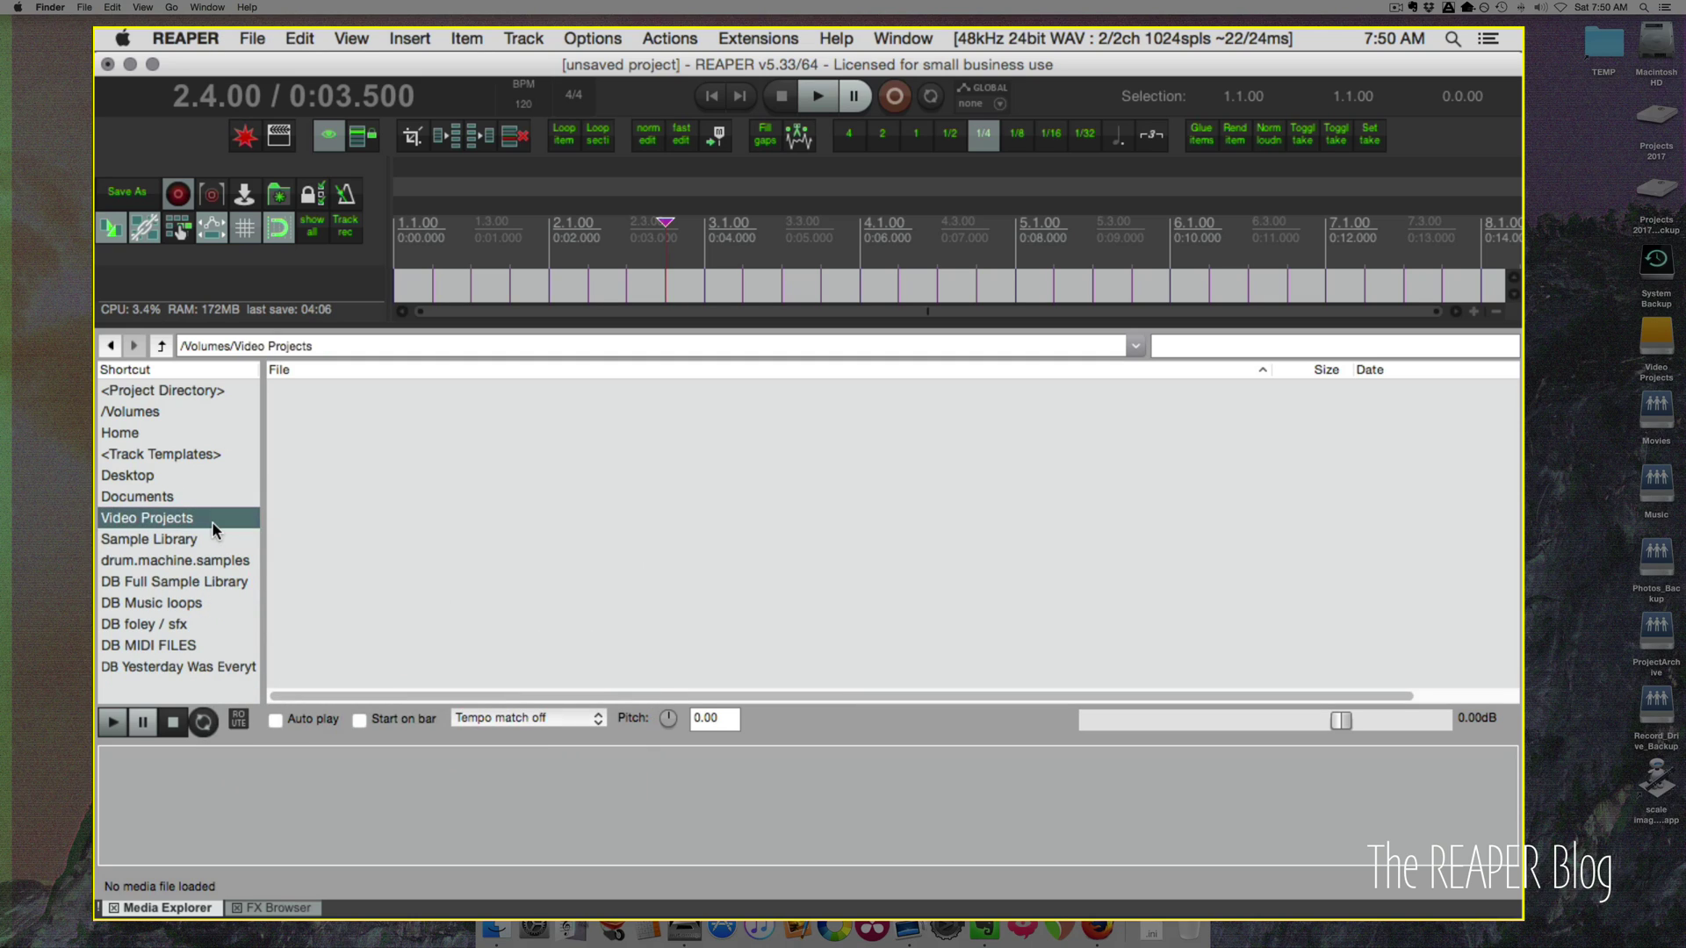
key(super+alt+x)
click(484, 378)
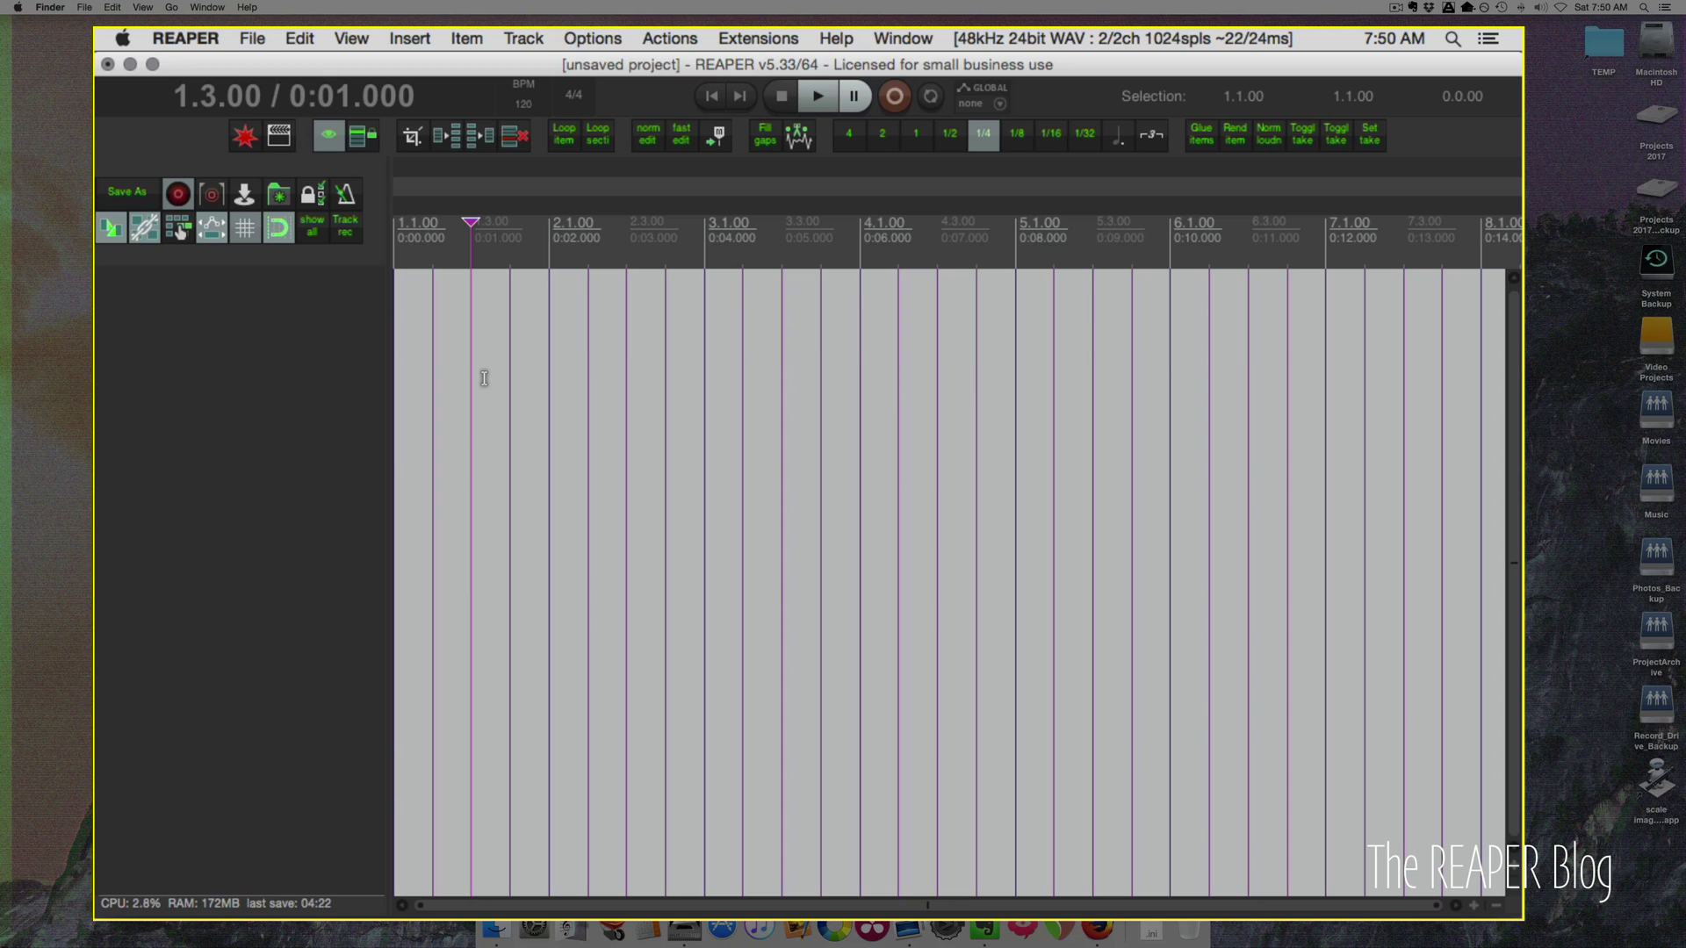